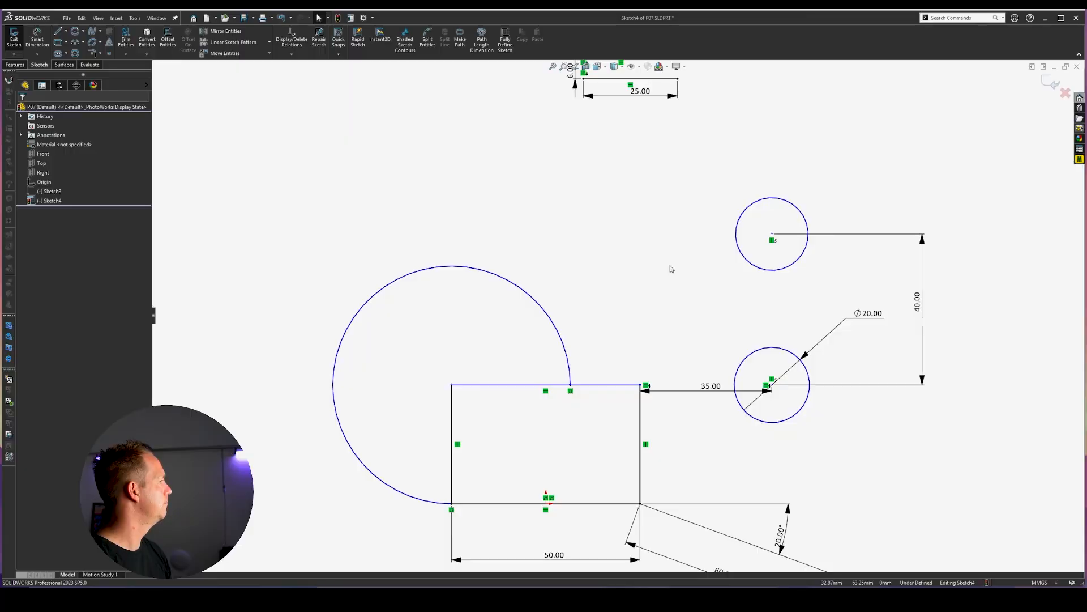
- Exit the open sketch and hide Sketch4 in the part
scroll(740, 263, "up", 3)
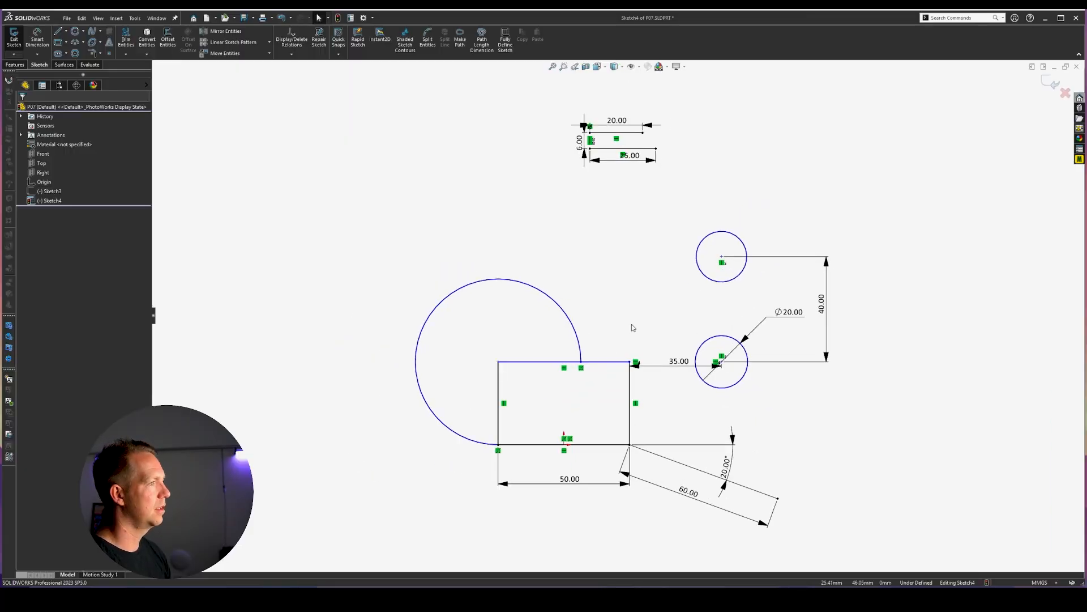
scroll(632, 327, "down", 2)
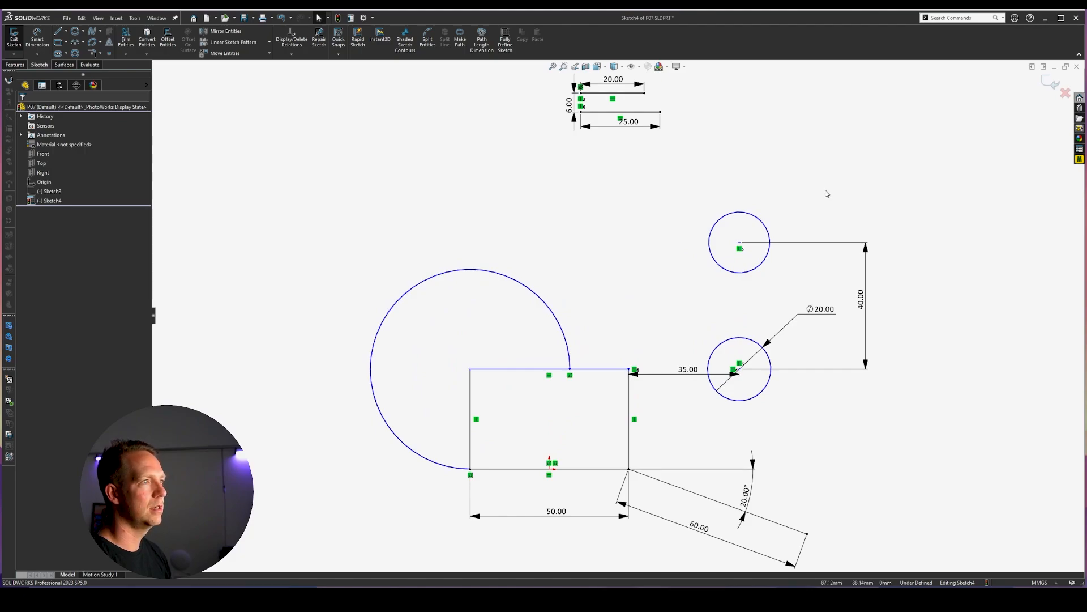
scroll(827, 192, "up", 1)
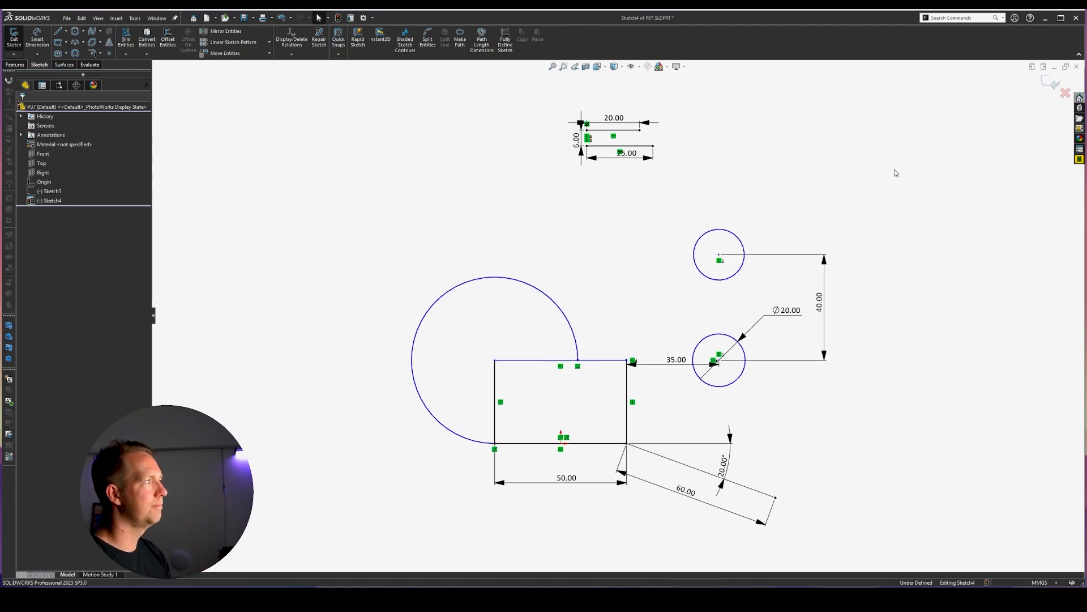
left_click(1052, 83)
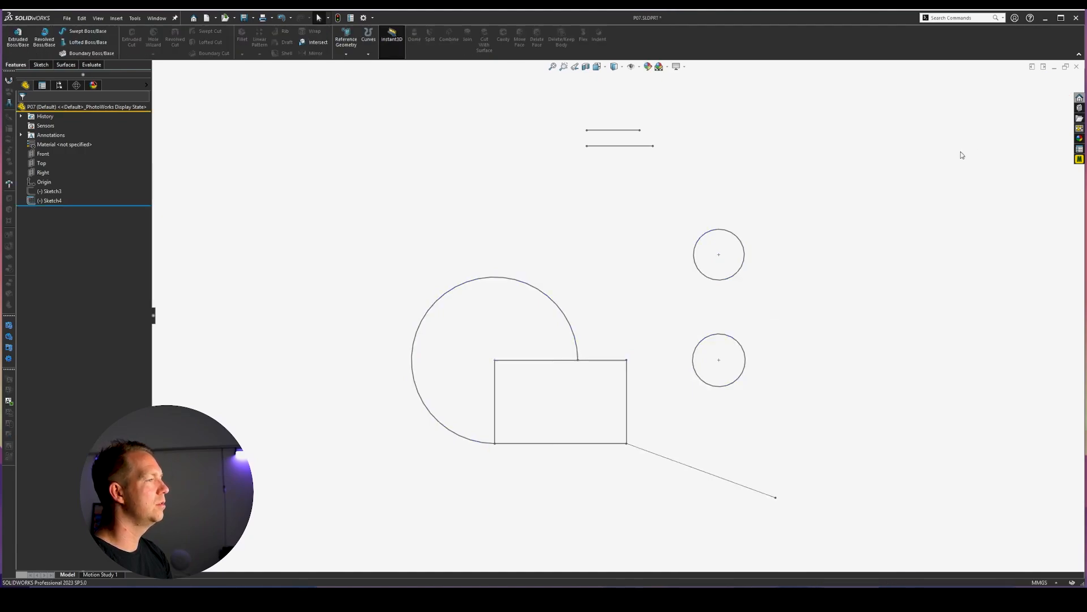
left_click(49, 202)
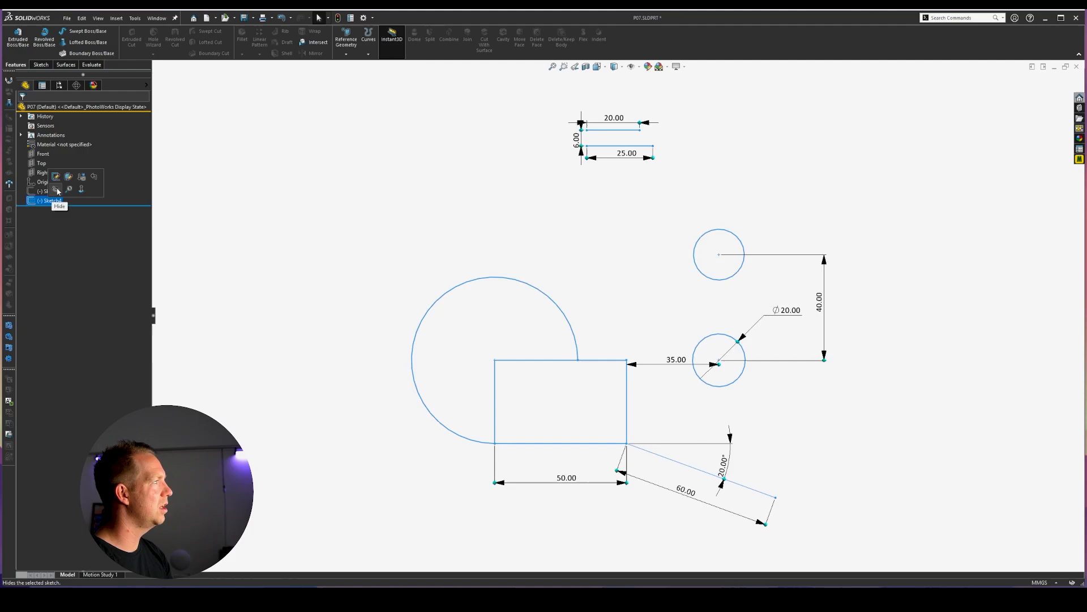
left_click(55, 190)
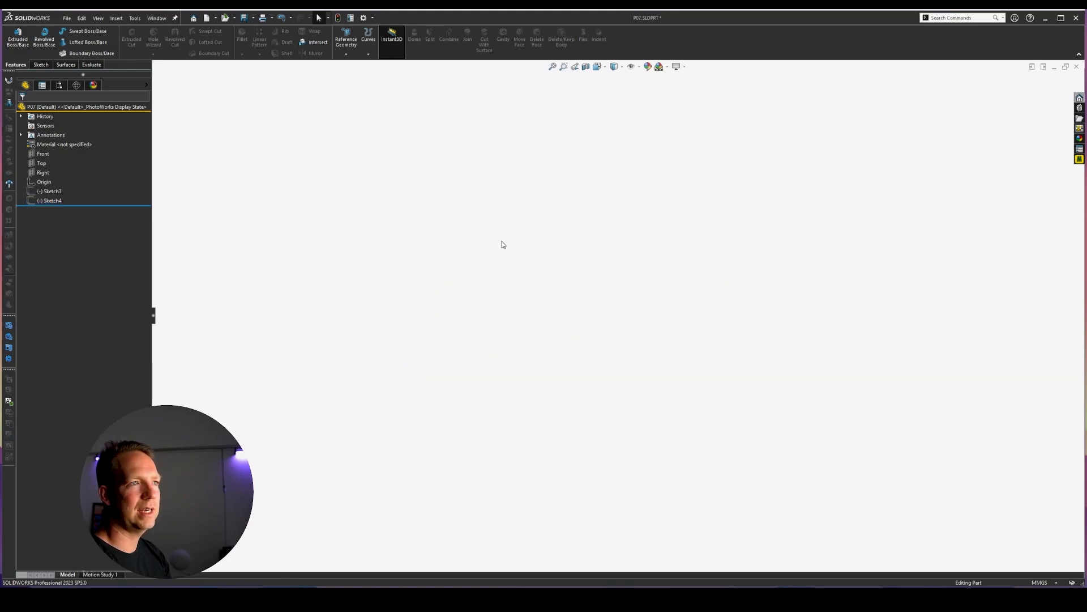
- Show Sketch3 and open it for editing
left_click(55, 193)
left_click(62, 181)
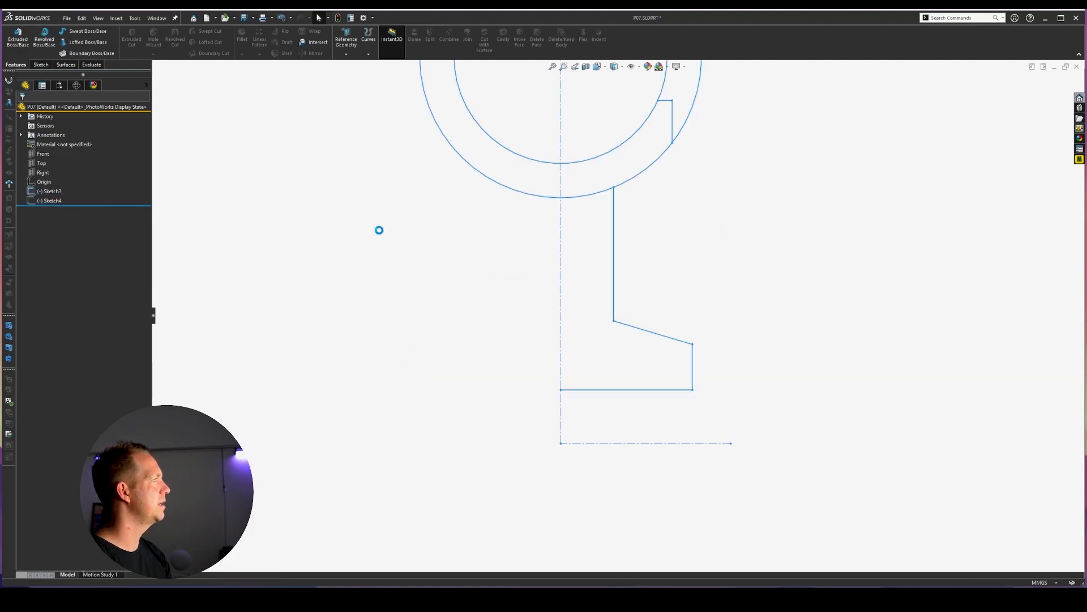
scroll(625, 224, "up", 4)
scroll(660, 195, "down", 1)
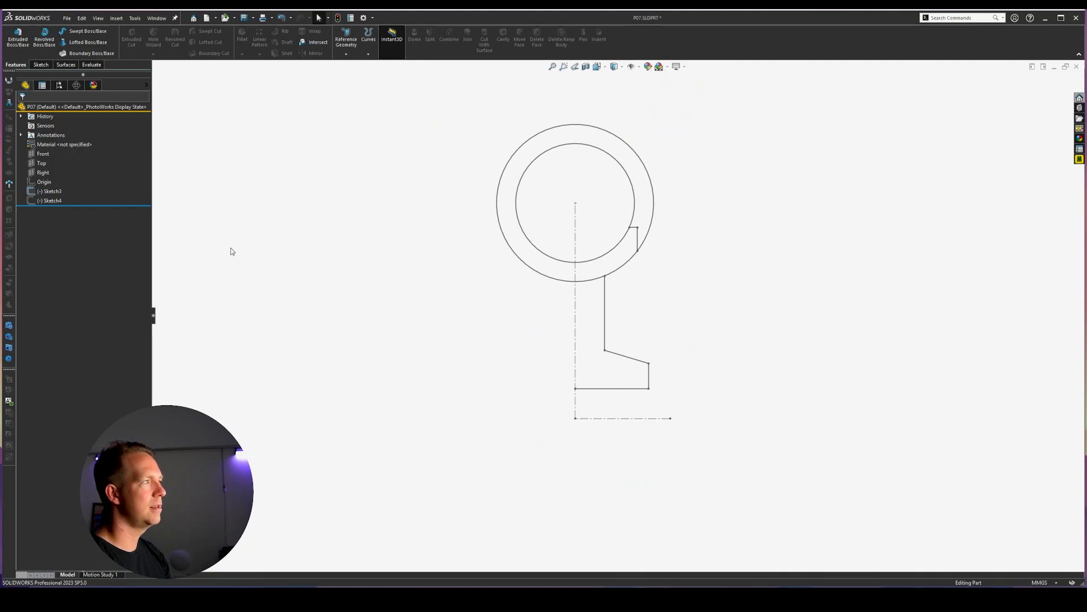
left_click(64, 192)
left_click(65, 169)
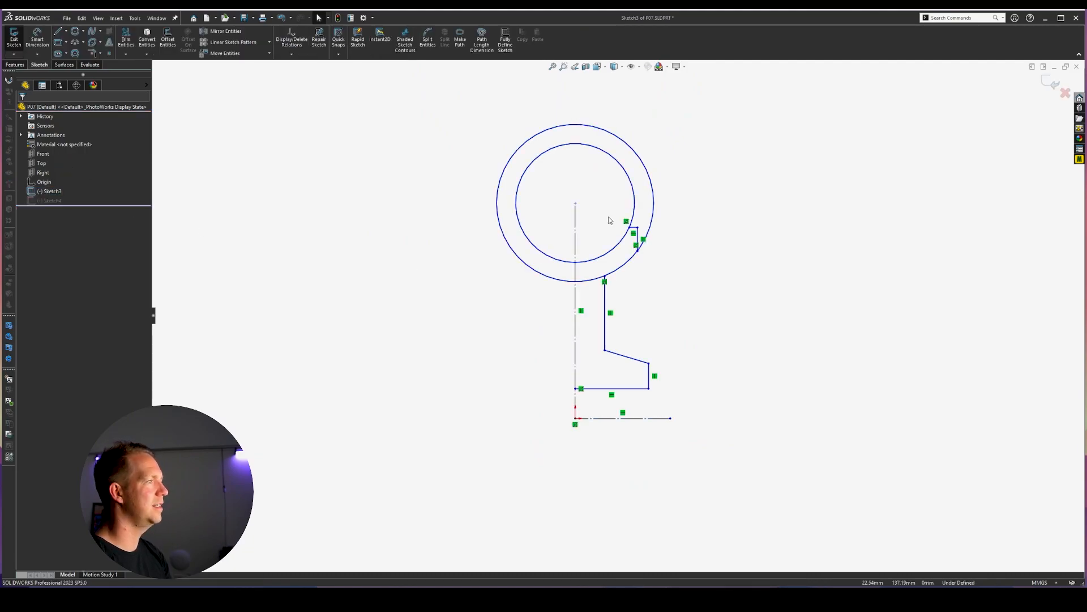
scroll(610, 220, "down", 1)
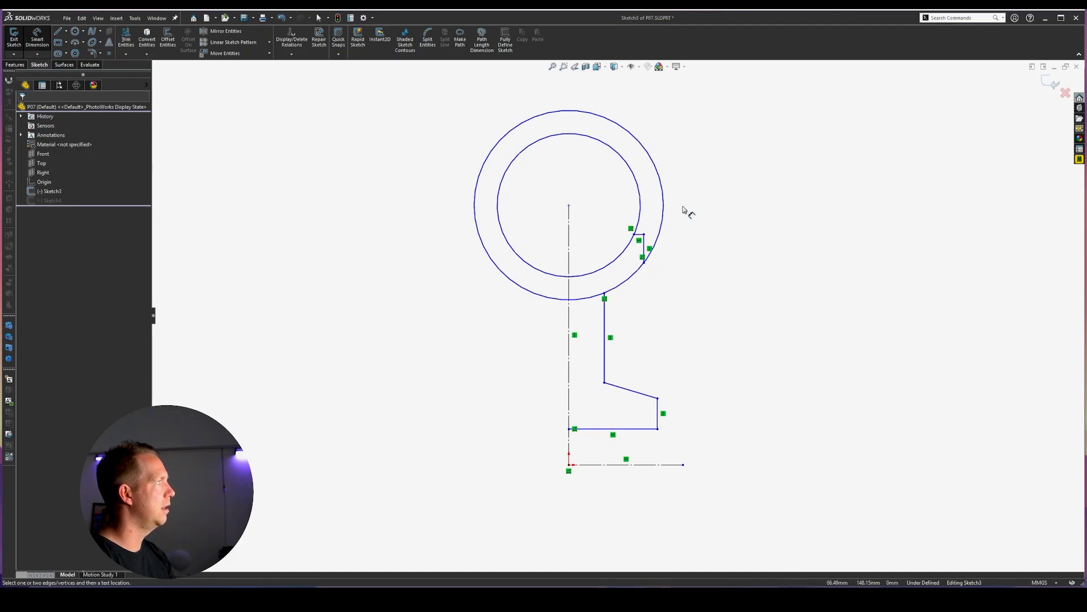
- Dimension the horizontal base line of the profile's foot with Smart Dimension and set its length to 10 mm
key("Escape")
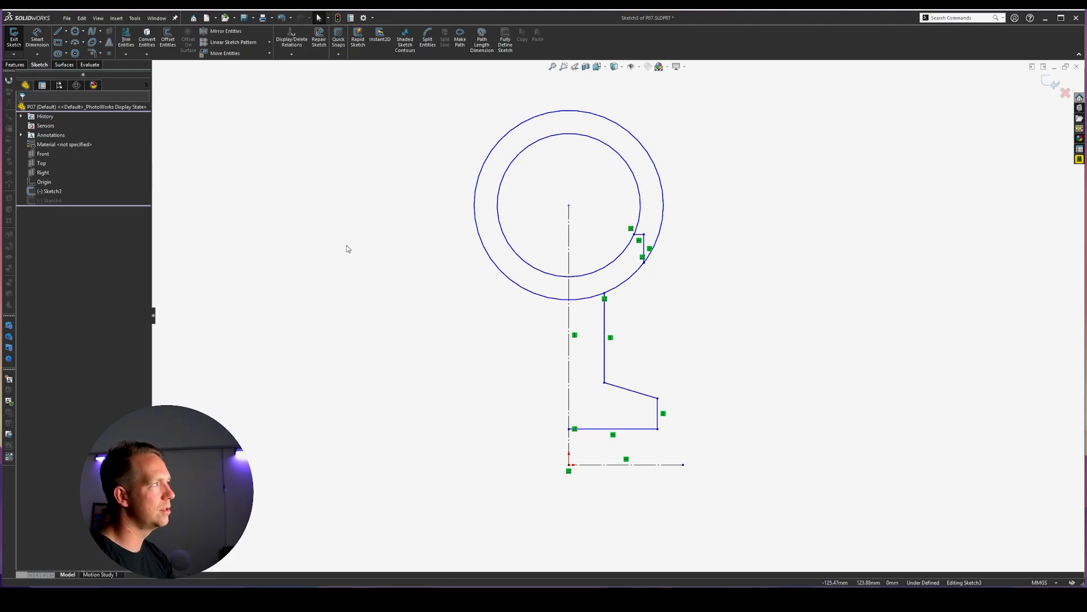
right_click_drag(346, 246, 356, 249)
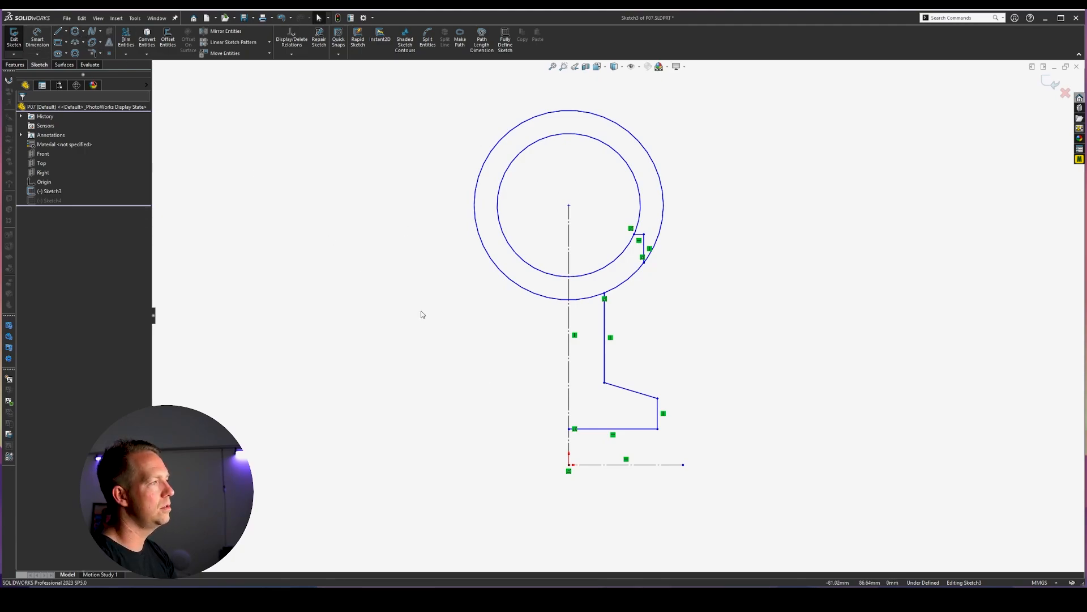
right_click_drag(392, 314, 392, 305)
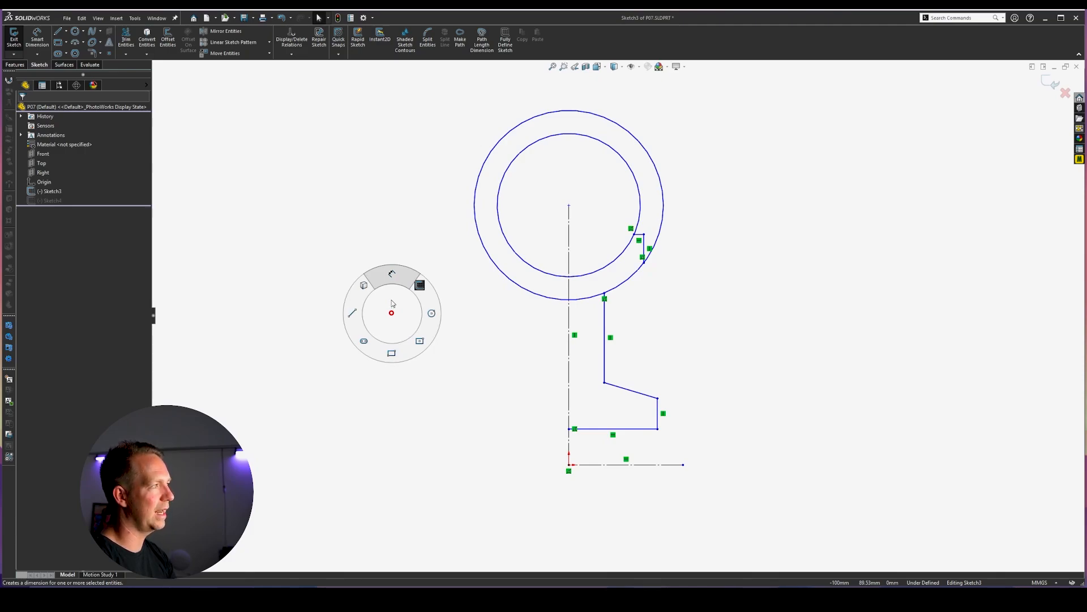
right_click_drag(392, 304, 395, 269)
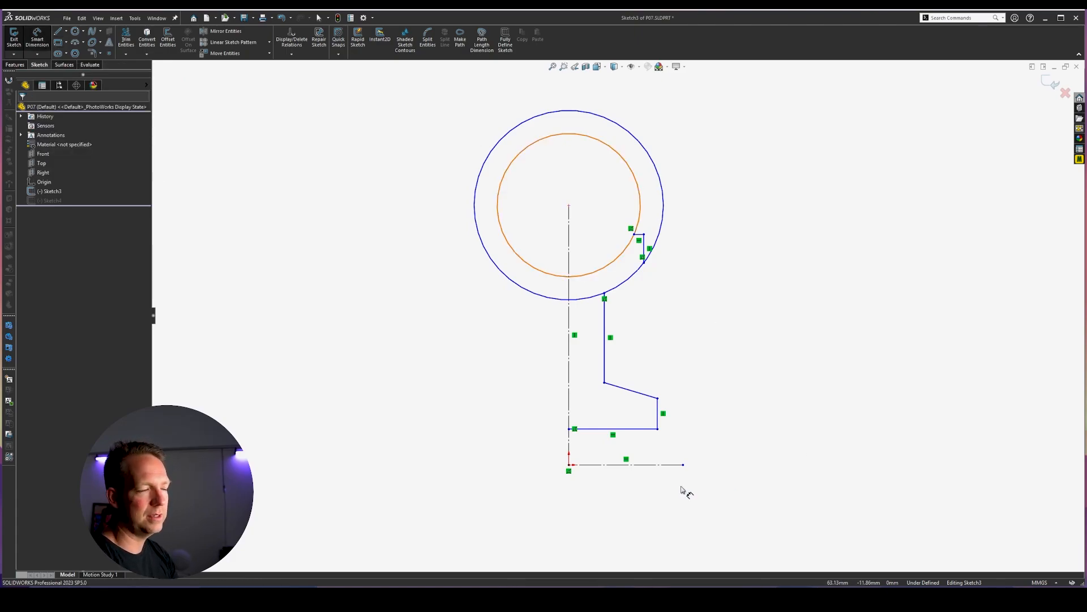
scroll(628, 453, "down", 5)
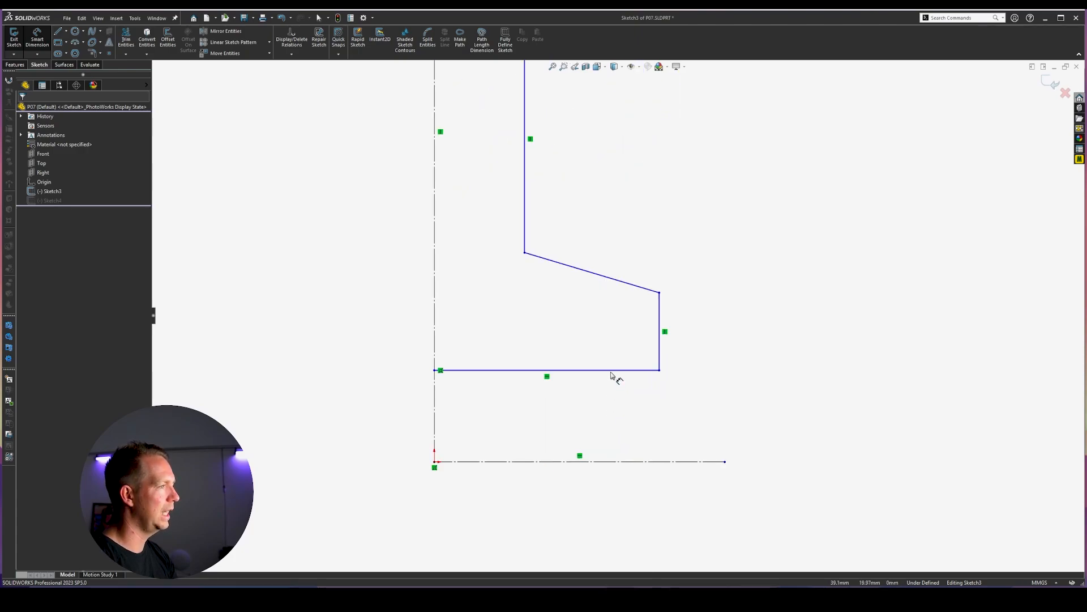
scroll(577, 430, "up", 3)
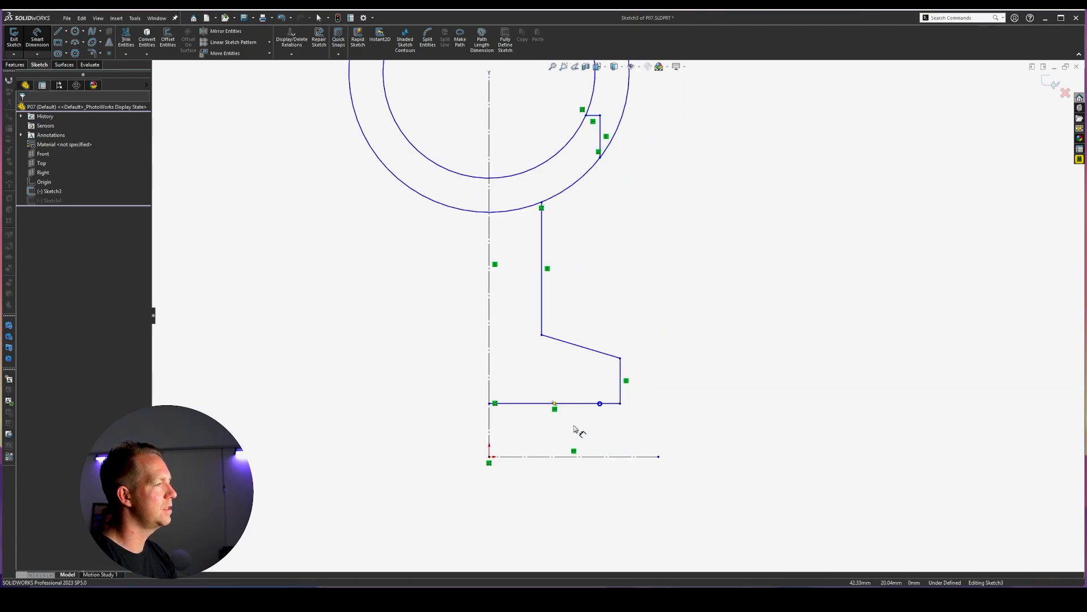
left_click(578, 403)
left_click(563, 432)
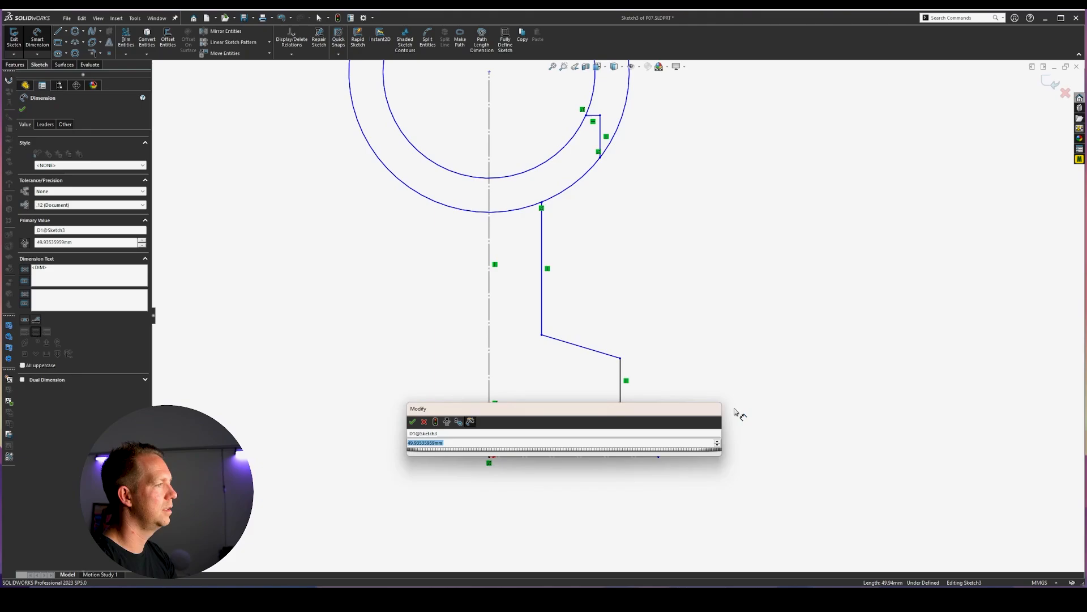
type("10")
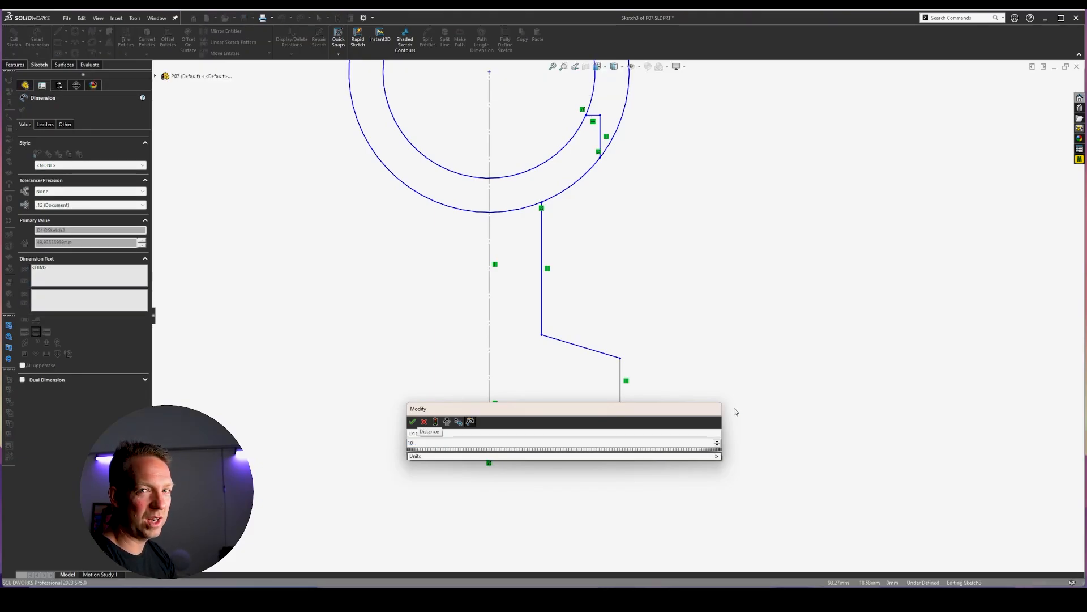
key("Return")
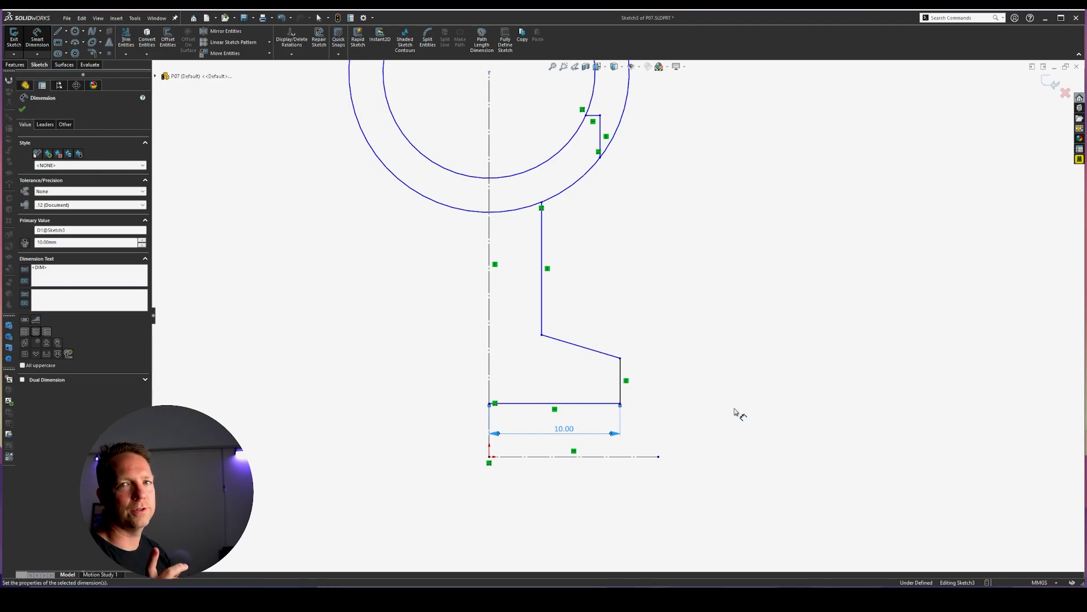
left_click(736, 414)
- Dimension the short vertical line at the outer end of the foot and set its length to 5 mm
scroll(460, 343, "down", 2)
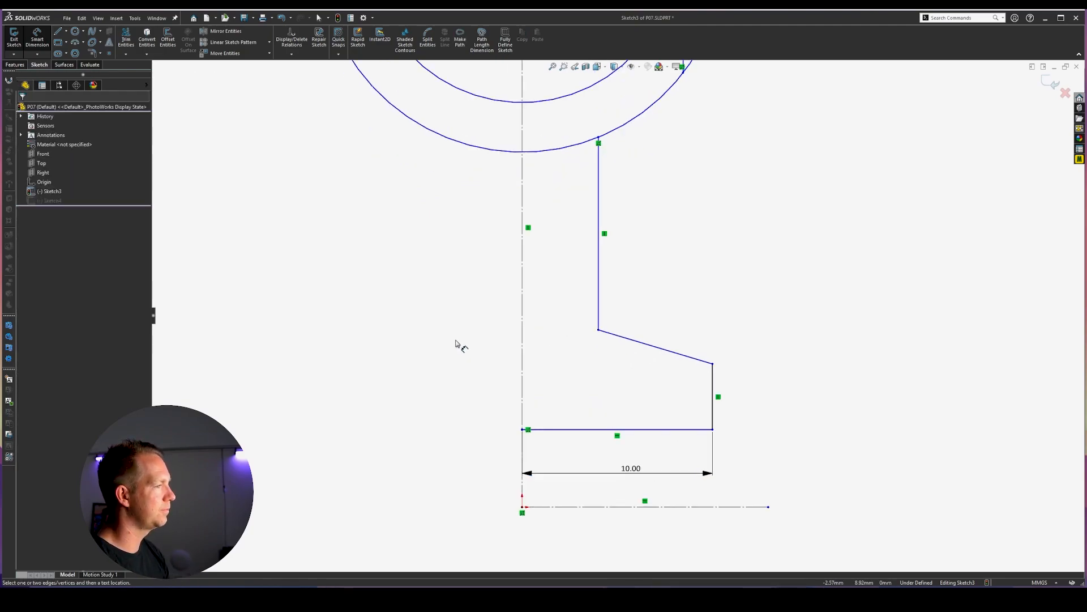
left_click(714, 408)
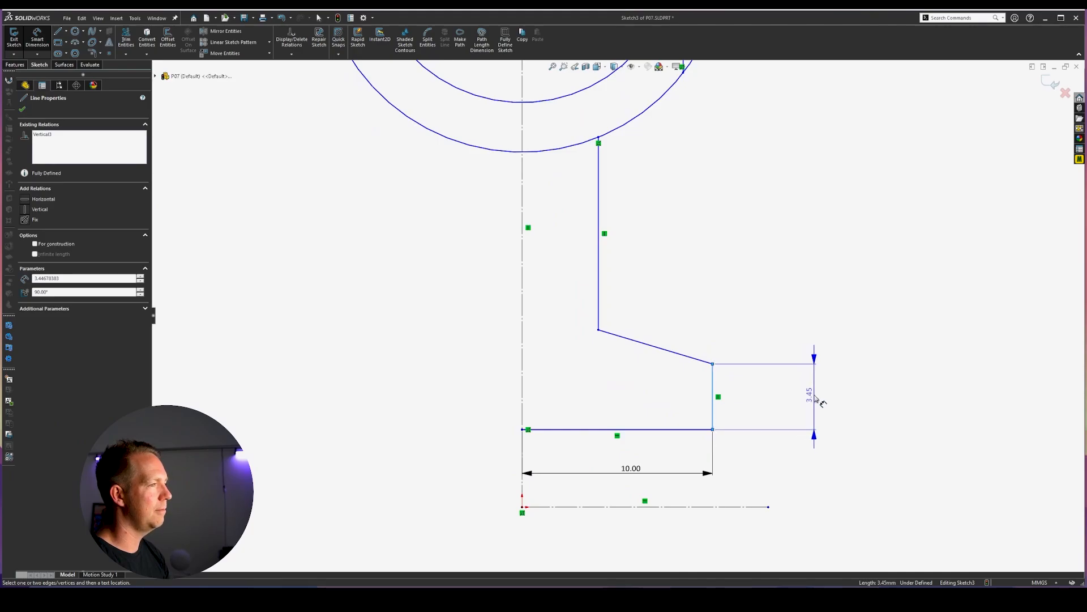
left_click(815, 400)
type("5")
key("Return")
- Dimension the short vertical line of the notch between the two circles and set its length to 5 mm
scroll(626, 249, "down", 5)
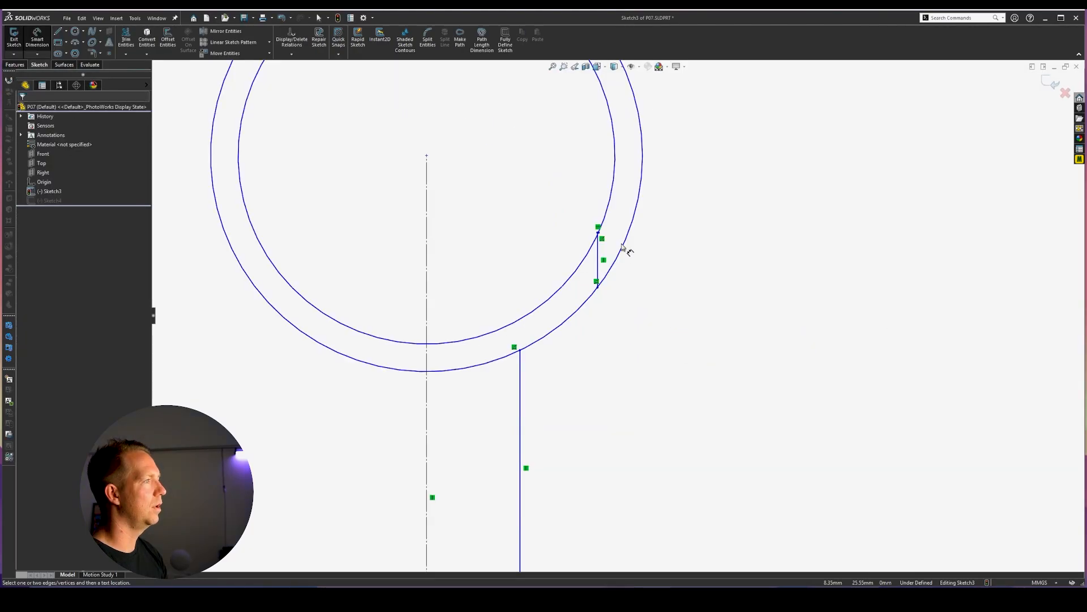
scroll(623, 250, "down", 1)
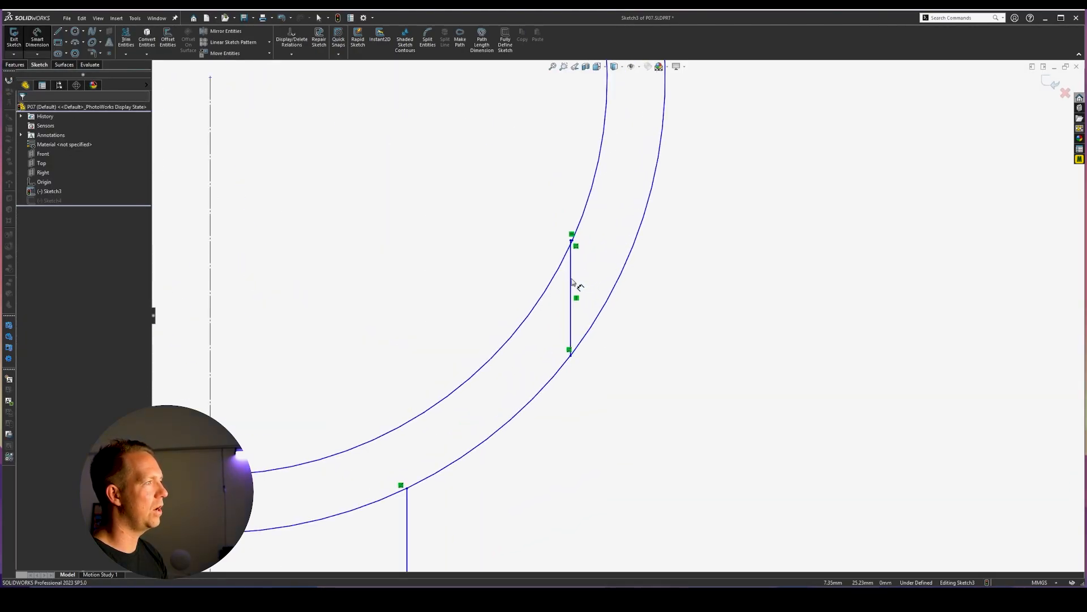
left_click(572, 287)
left_click(747, 281)
type("5")
key("Return")
- Dimension the inner circle and set its diameter to 12 mm
scroll(748, 276, "up", 4)
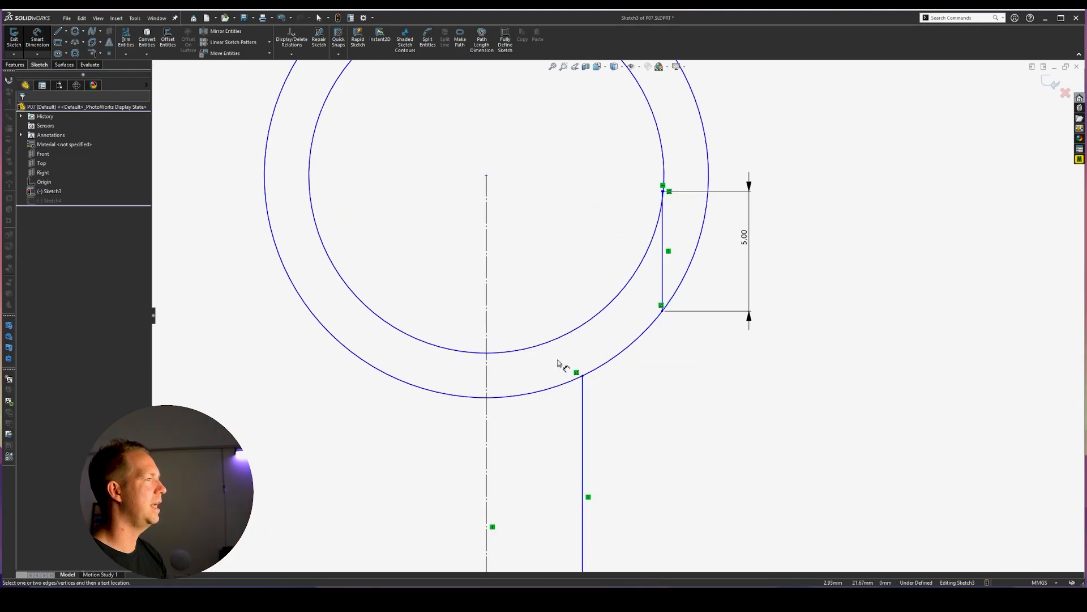
left_click(533, 352)
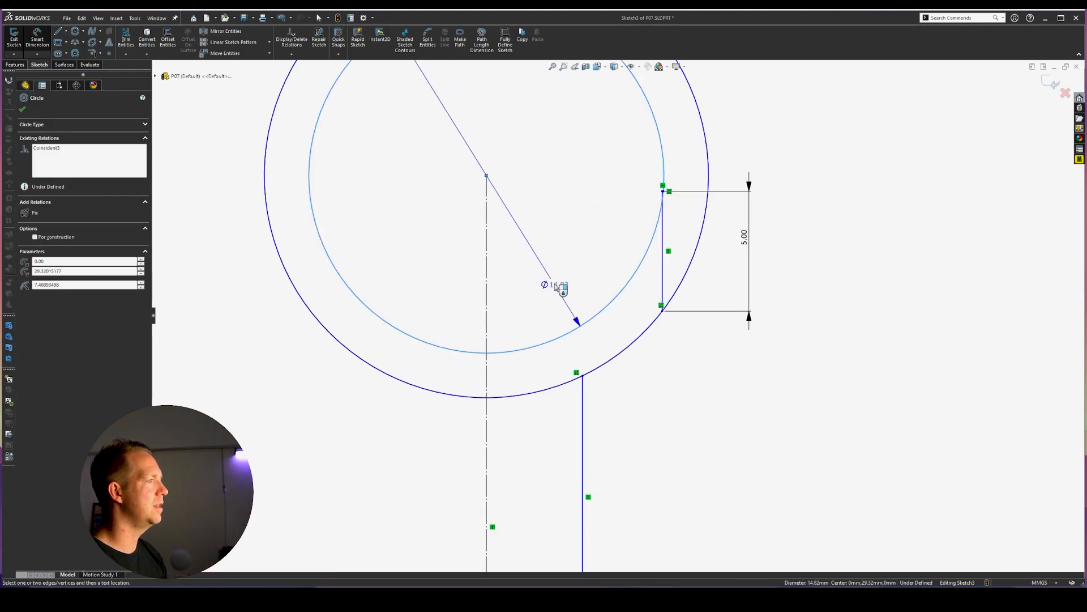
left_click(560, 259)
type("12")
key("Return")
- Add an angle dimension between the foot's horizontal base line and its sloped top line
scroll(670, 437, "up", 5)
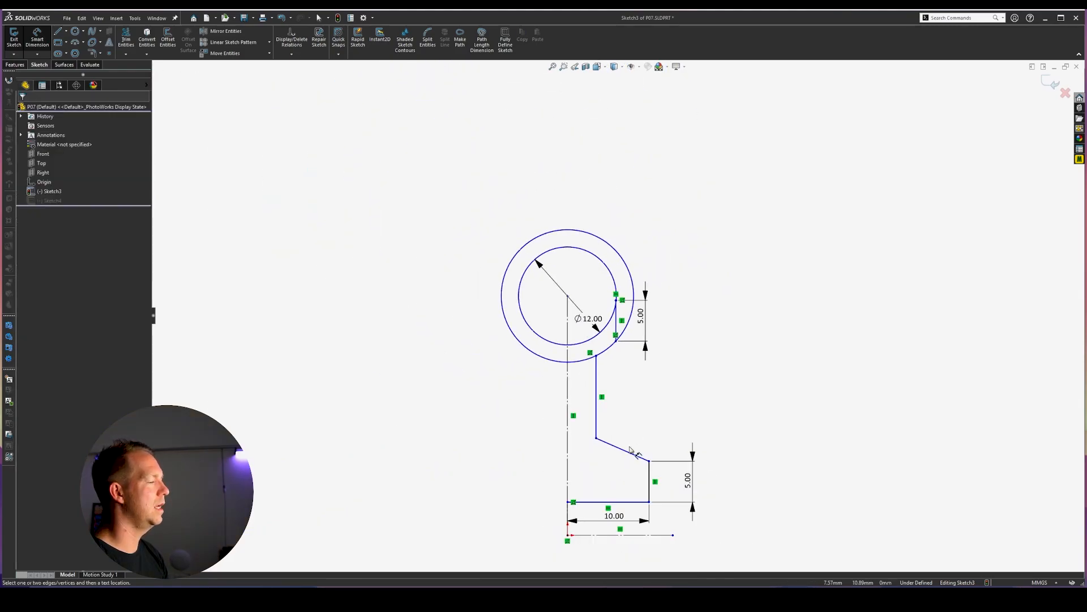
scroll(636, 430, "down", 3)
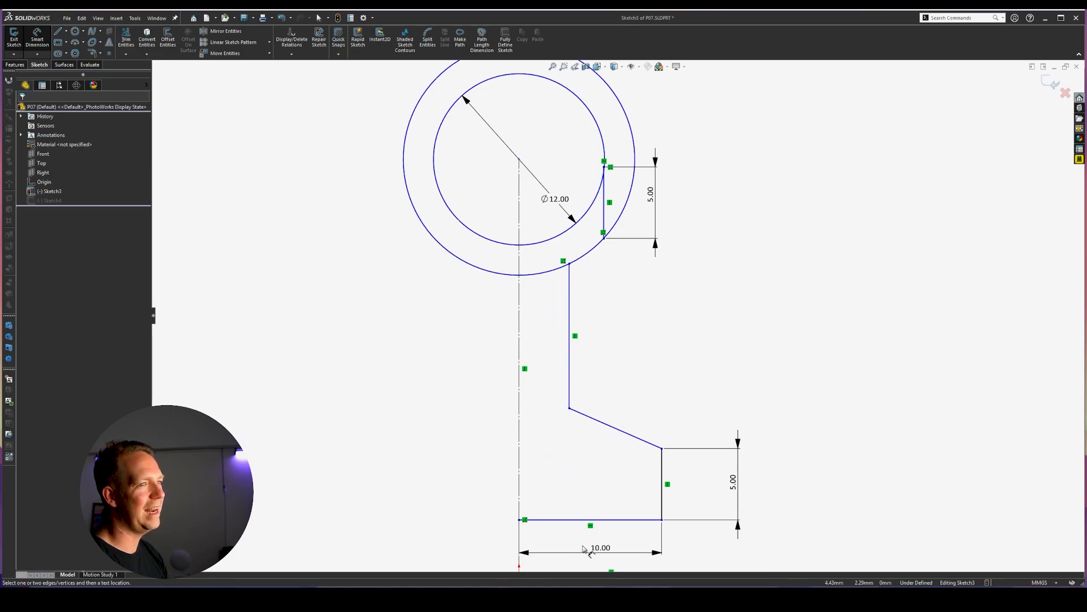
scroll(589, 552, "down", 2)
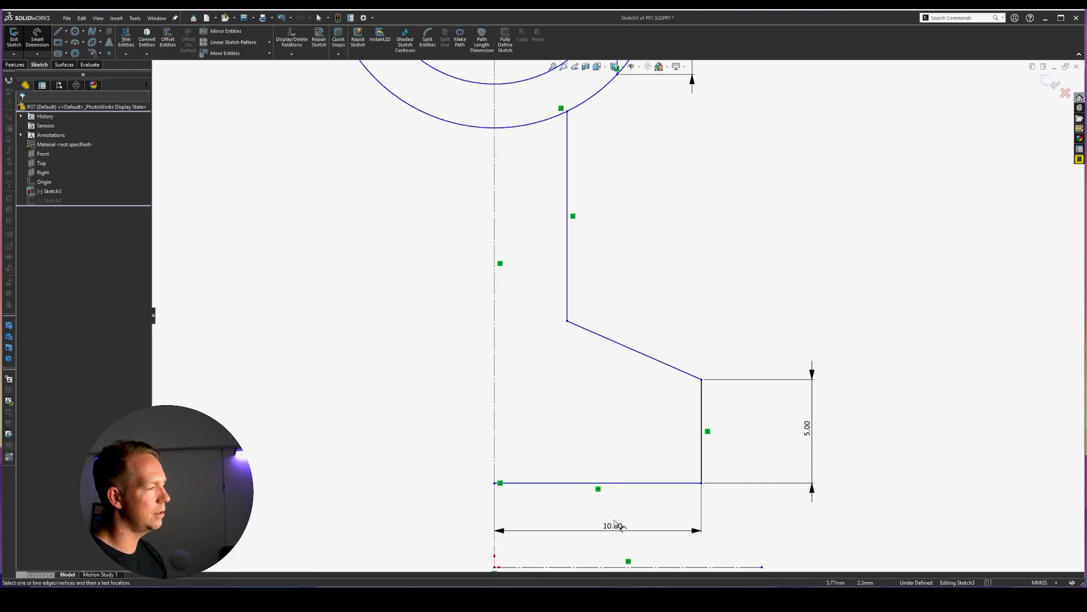
left_click(644, 483)
left_click(661, 362)
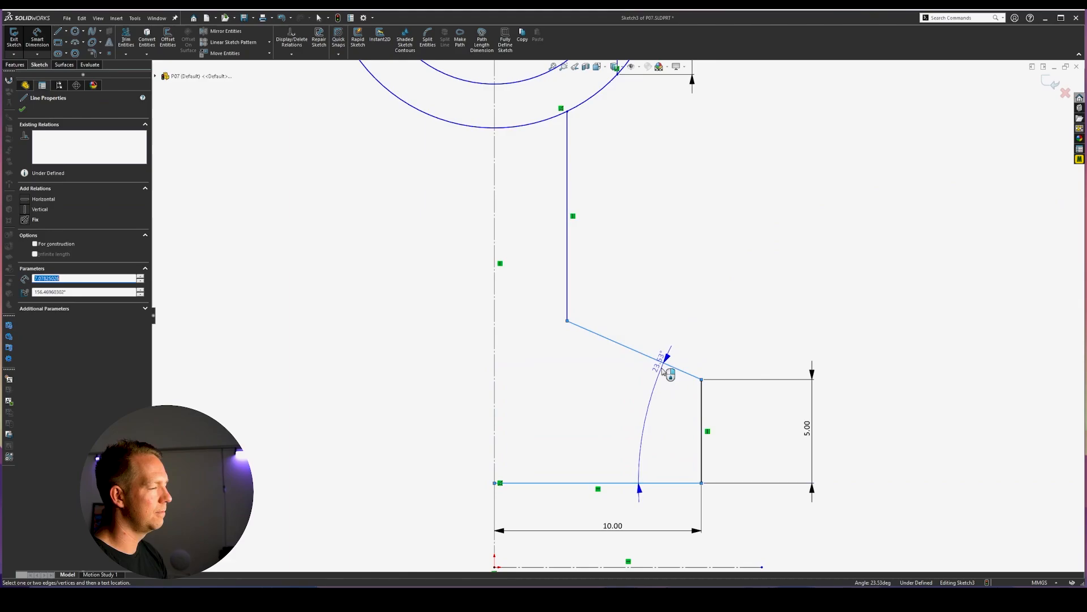
left_click(666, 371)
- Try an angle of 2° for the foot's sloped line, and undo that value
type("2")
key("Return")
key("ctrl+z")
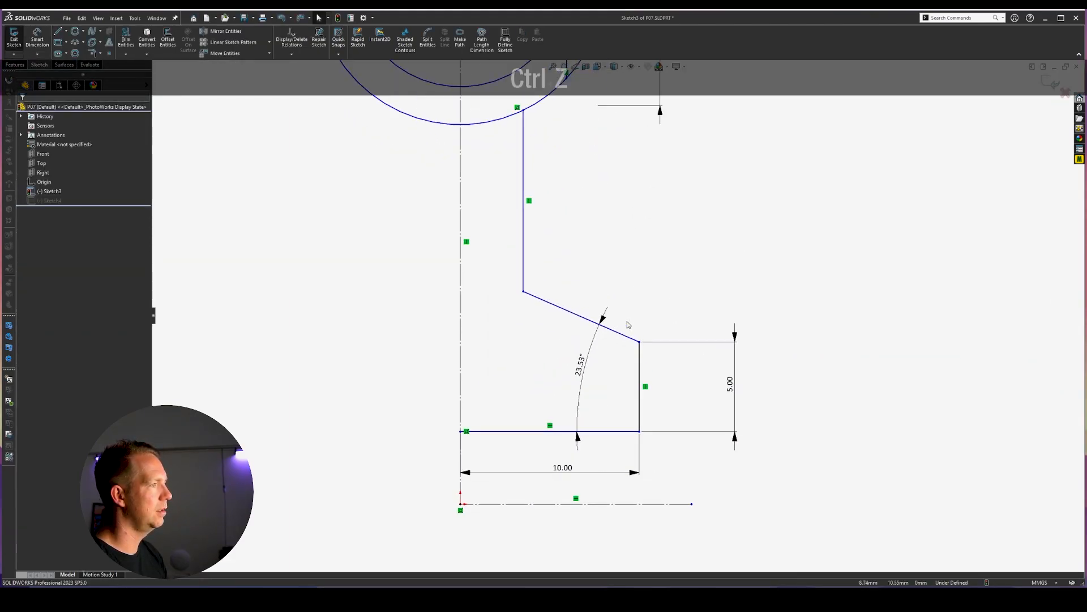
- Set the angle between the foot's base line and its sloped line to 10°
left_click(571, 379)
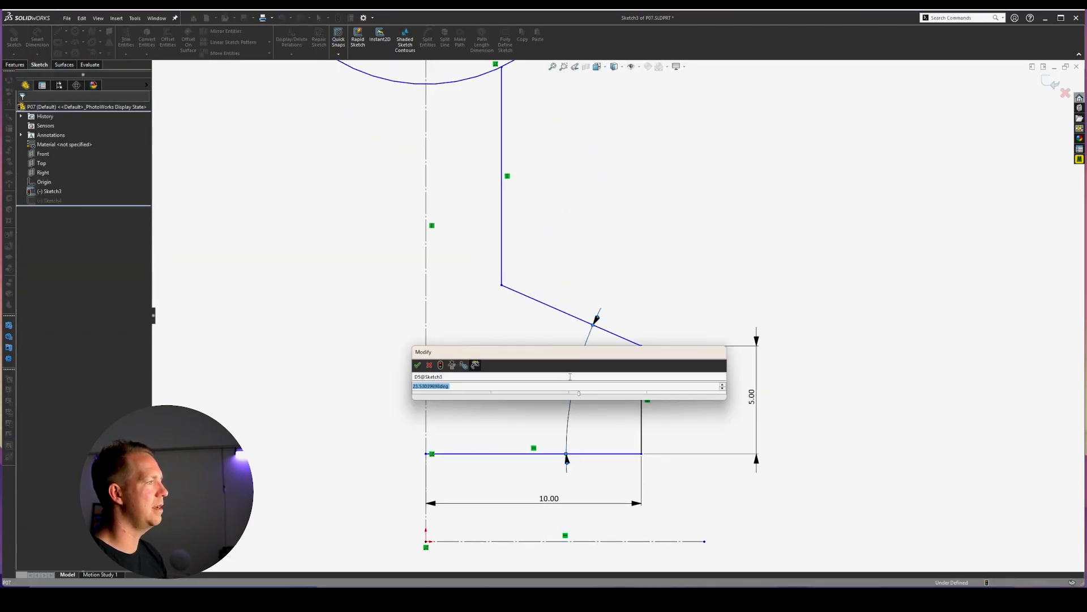
type("10")
key("Return")
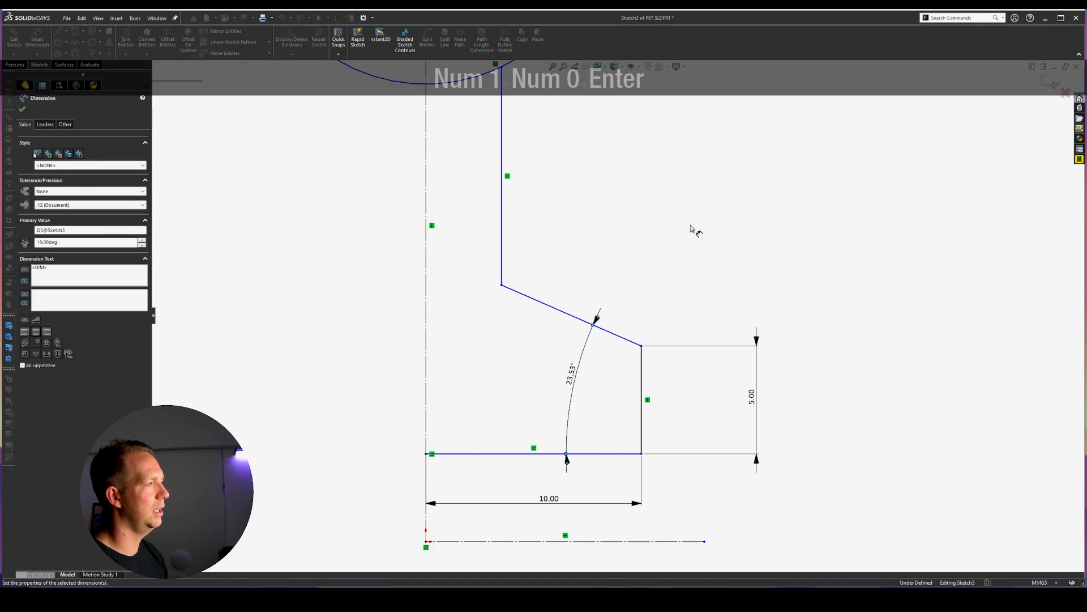
left_click(691, 226)
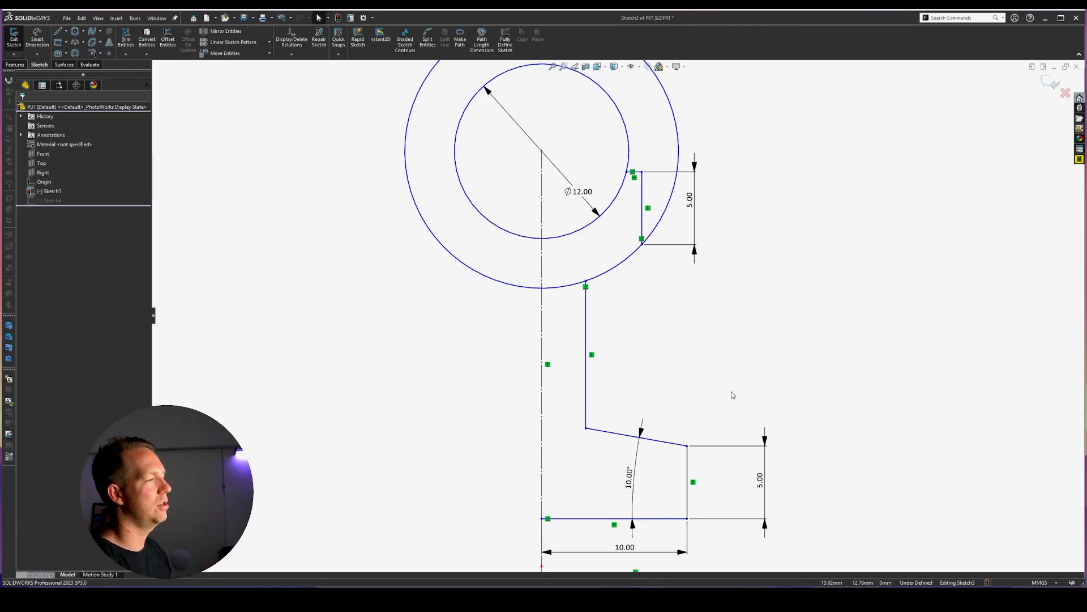
- Move the notch's corner on the inner circle slightly lower along that circle, and clear the selection
scroll(630, 218, "down", 1)
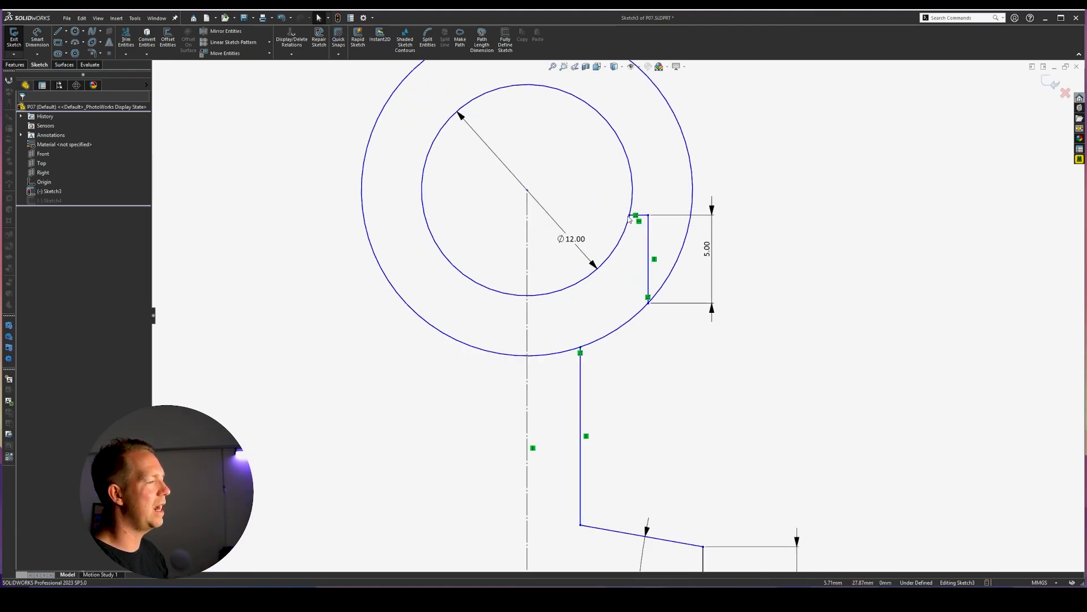
mouse_move(629, 219)
left_mouse_down()
mouse_move(639, 250)
mouse_move(626, 182)
mouse_move(623, 243)
left_mouse_up()
left_click(759, 393)
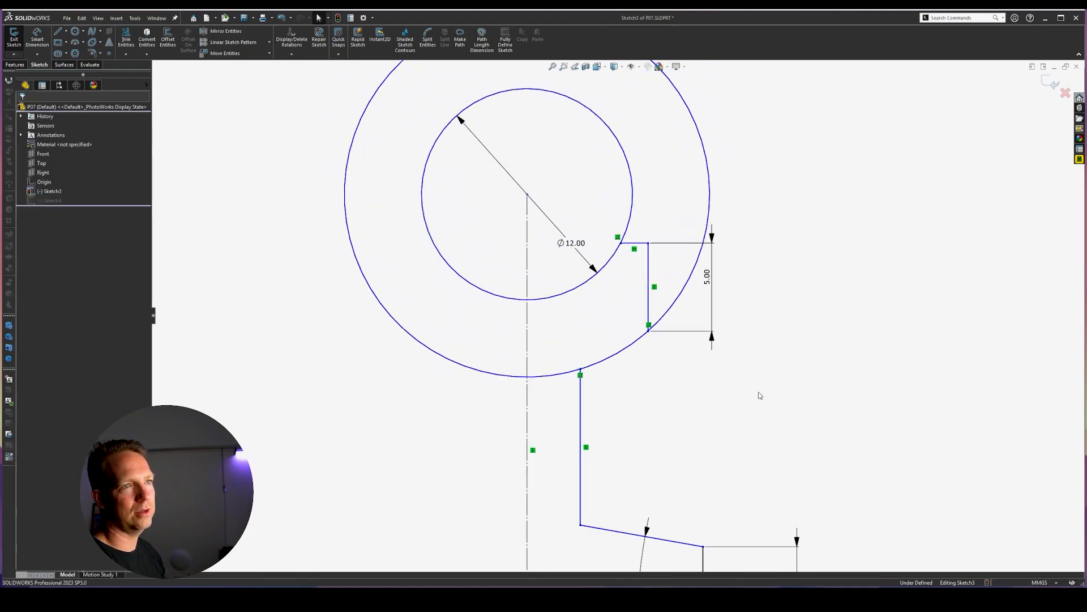
- Dimension the notch's short horizontal line at 1.5 mm with Smart Dimension
left_click(640, 272)
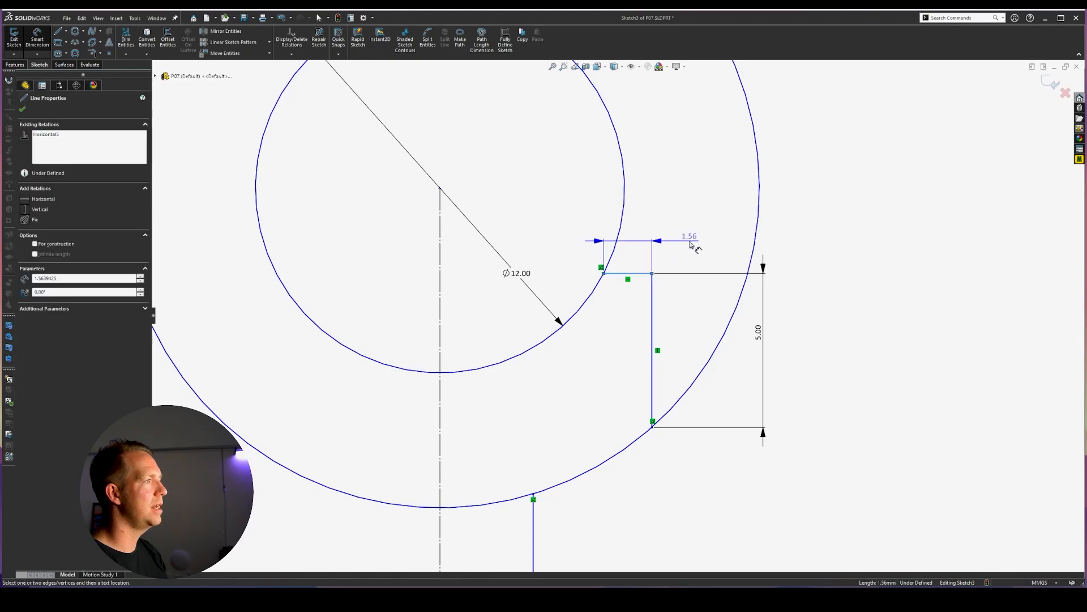
left_click(691, 239)
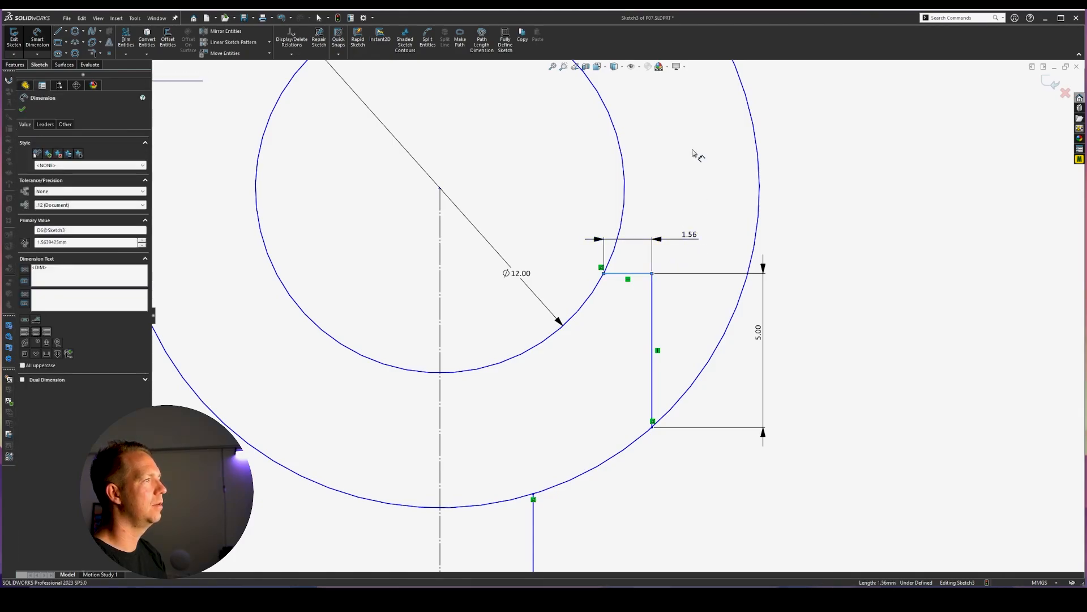
type("1.5")
key("Return")
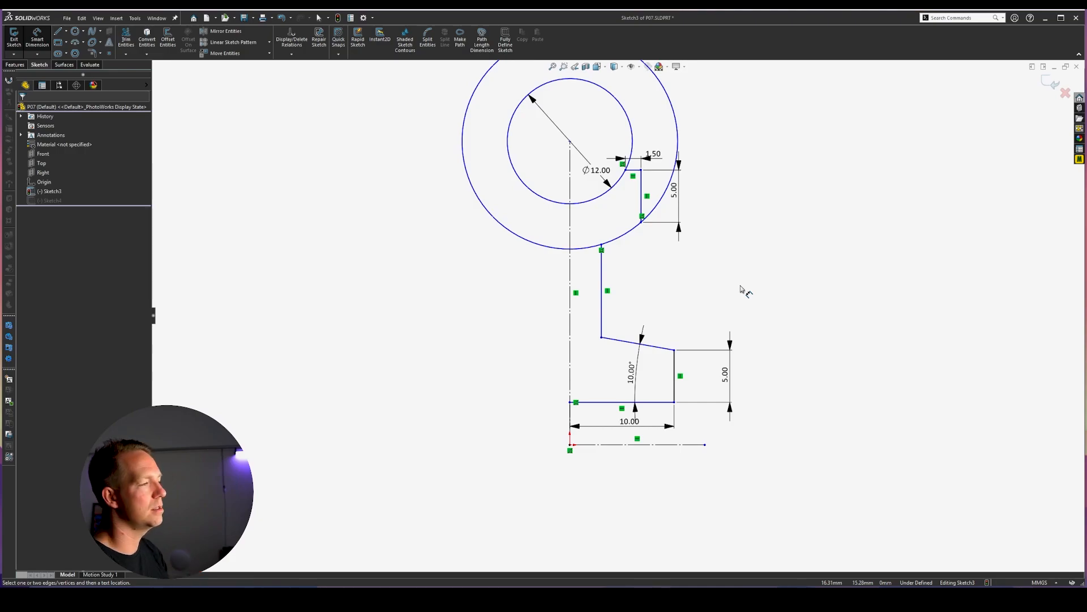
- Add a doubled 10 mm width dimension between the long vertical line and the vertical centerline, and adjust the dimension text's placement
scroll(615, 290, "down", 3)
scroll(527, 320, "down", 1)
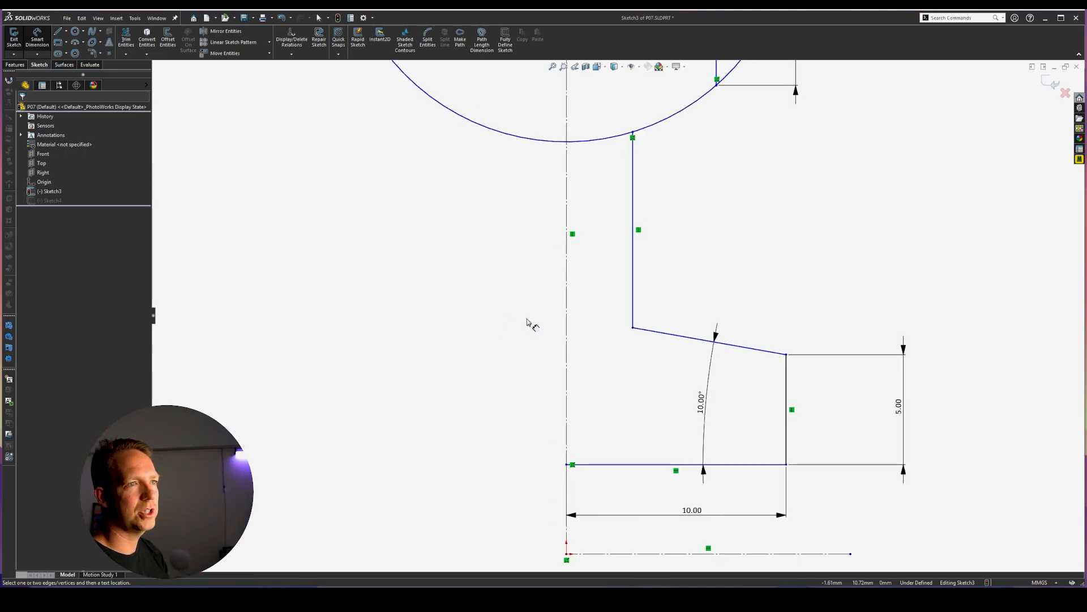
left_click(634, 286)
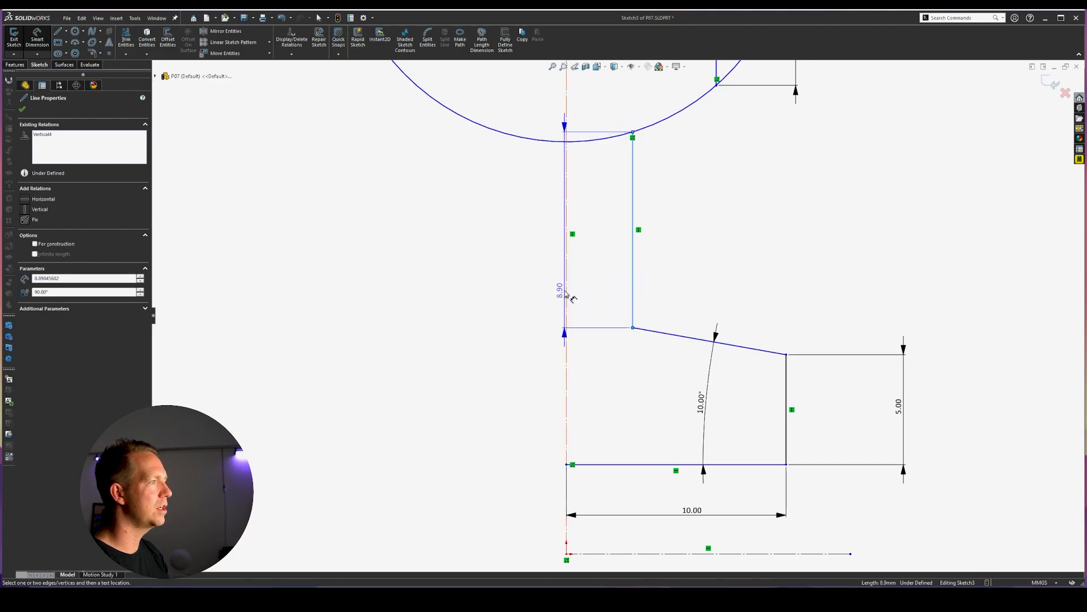
left_click(566, 295)
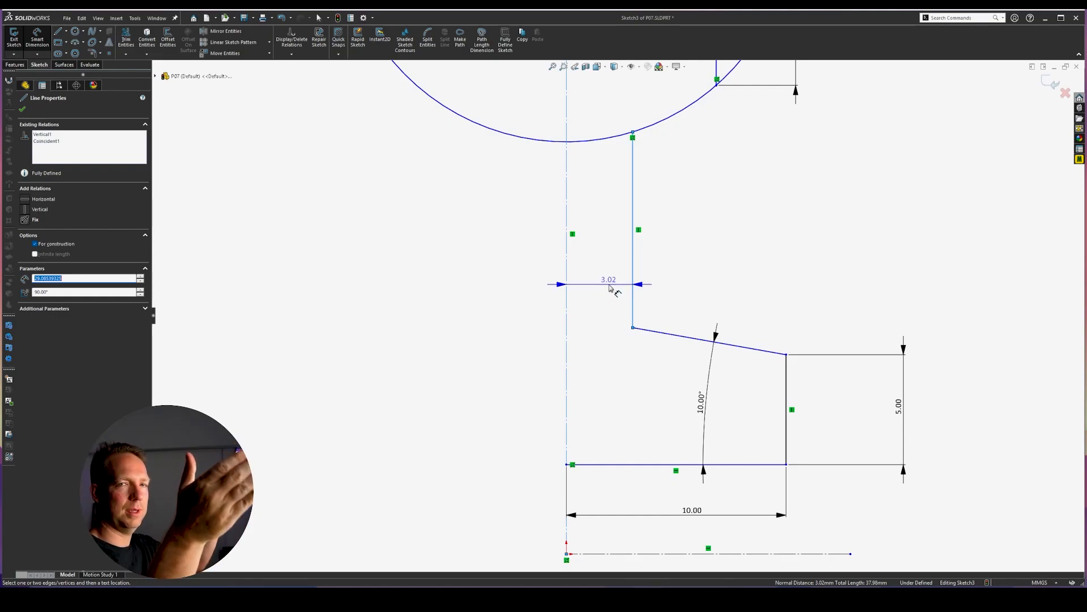
scroll(610, 288, "up", 1)
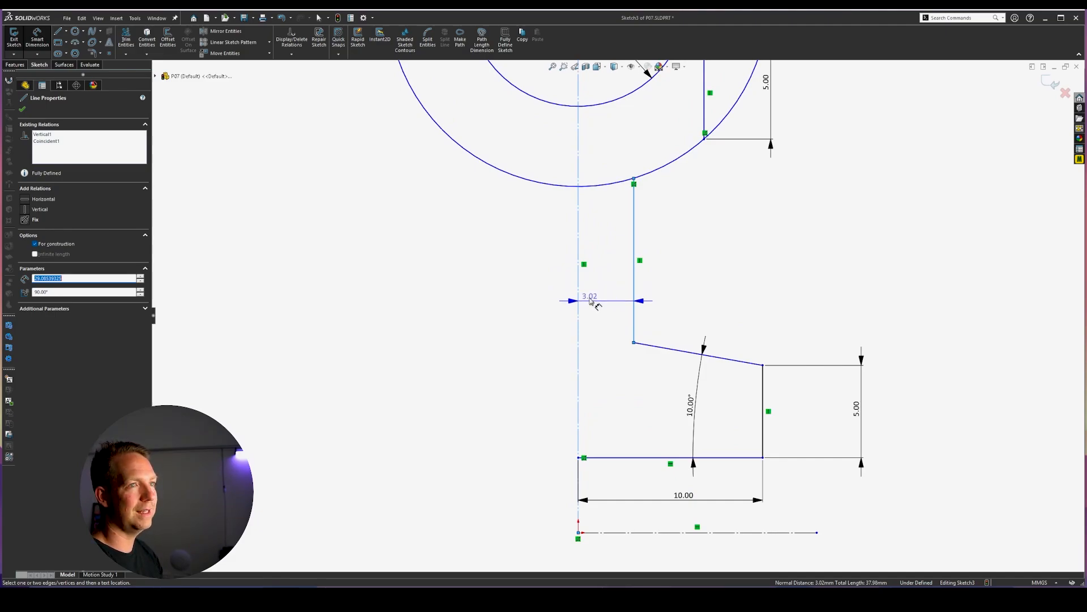
left_click(546, 304)
type("10")
key("Return")
left_click(765, 275)
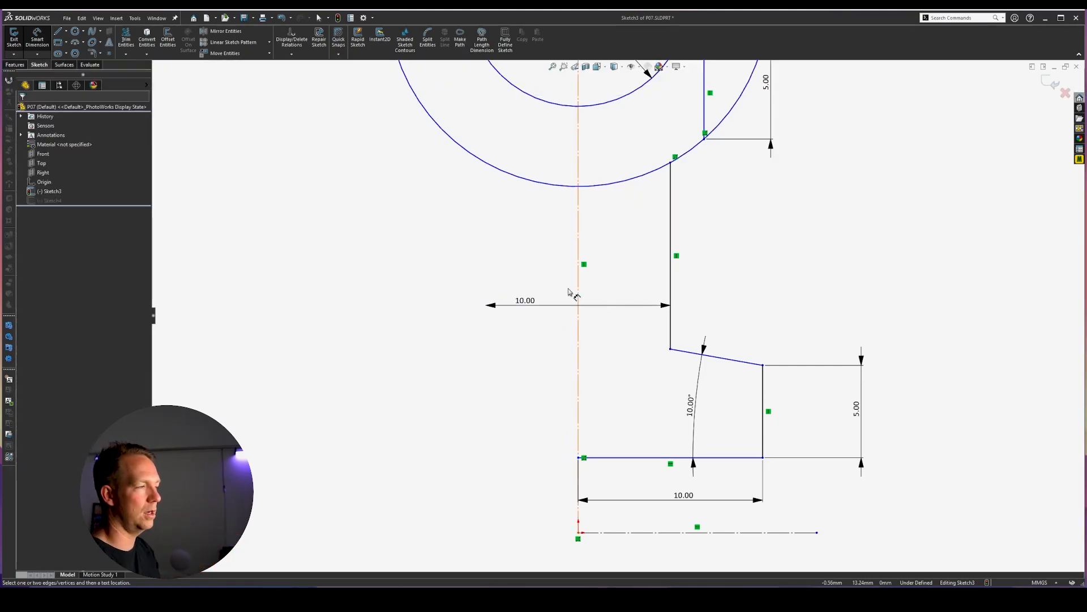
mouse_move(526, 304)
left_mouse_down()
mouse_move(537, 255)
mouse_move(542, 305)
left_mouse_up()
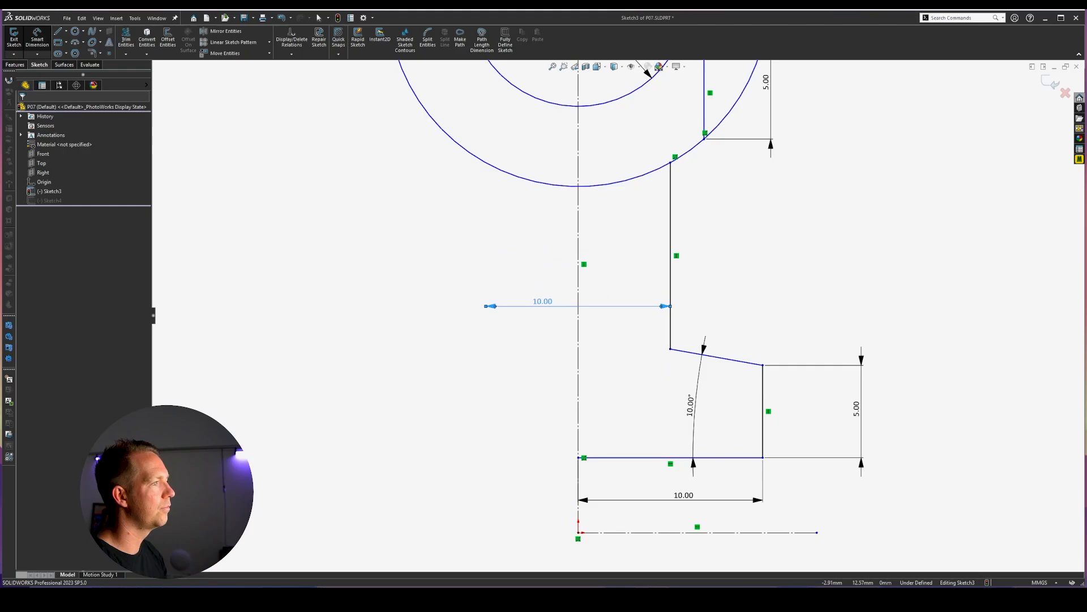
- Add a doubled 12 mm dimension between the foot's horizontal base line and the horizontal centerline
scroll(762, 532, "up", 2)
scroll(759, 528, "down", 2)
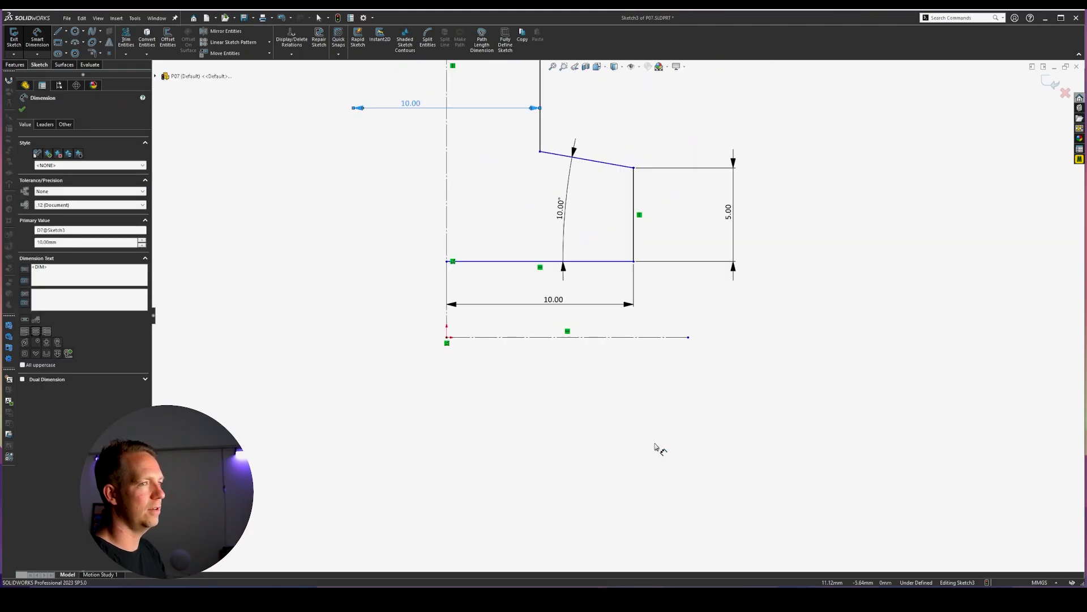
left_click(516, 263)
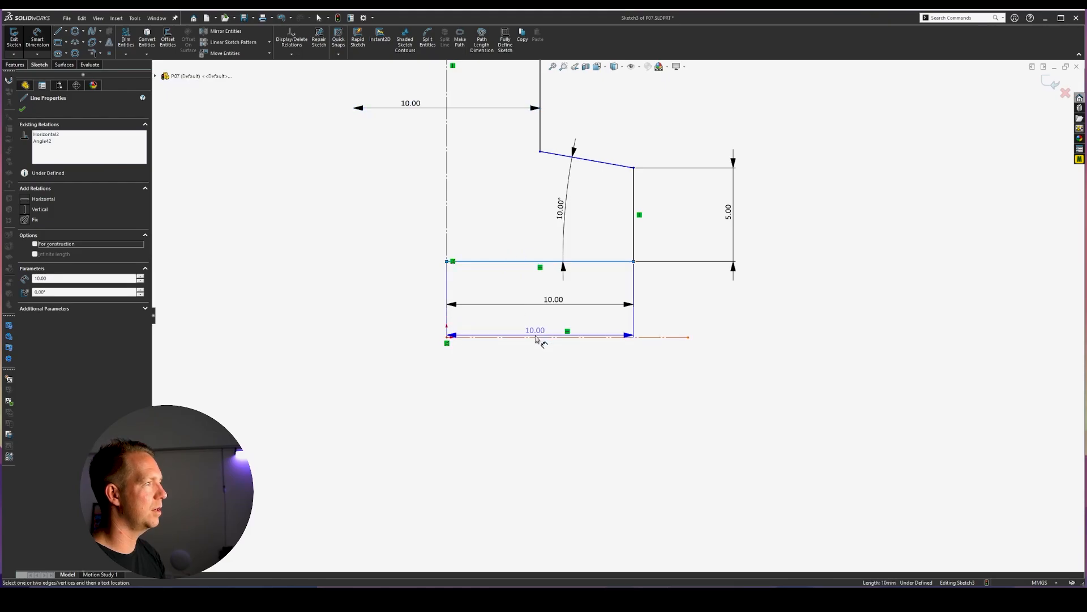
left_click(539, 337)
left_click(595, 349)
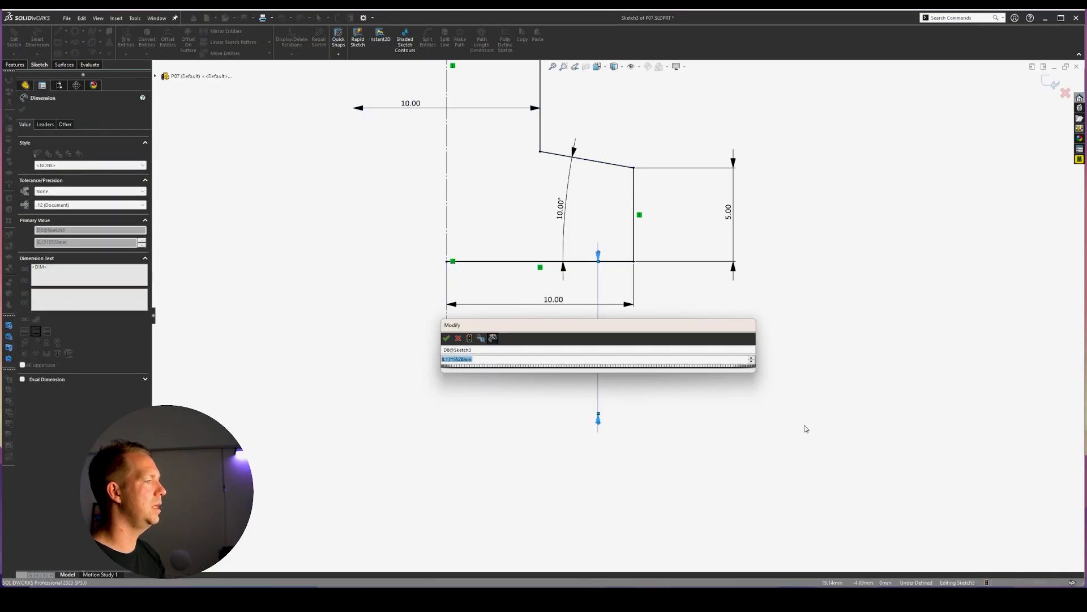
type("12")
key("Return")
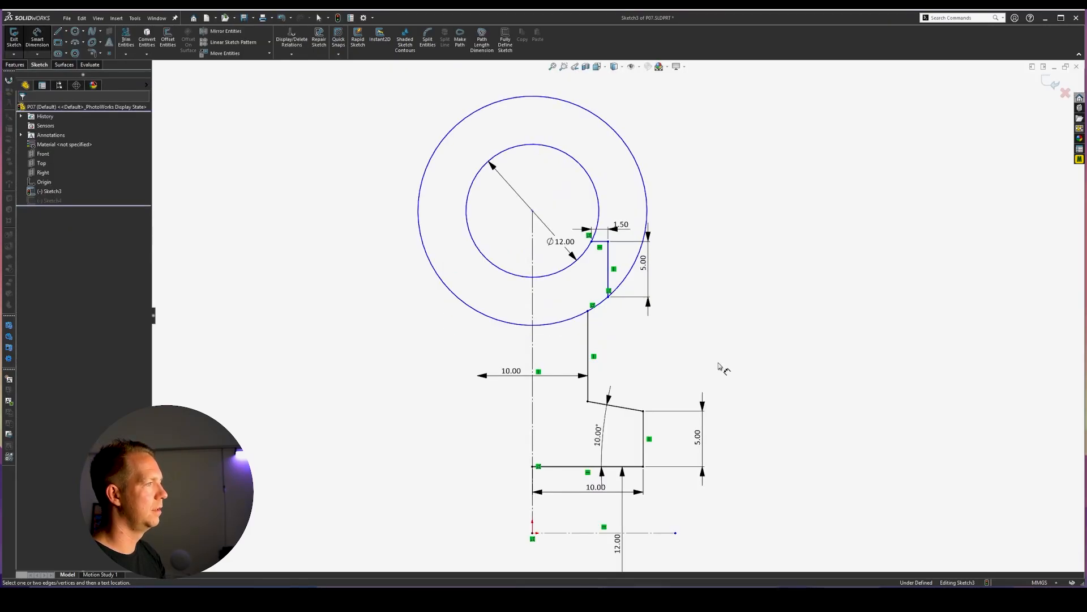
- Add a doubled 72 mm dimension between the notch's short horizontal line and the horizontal centerline
scroll(553, 509, "down", 1)
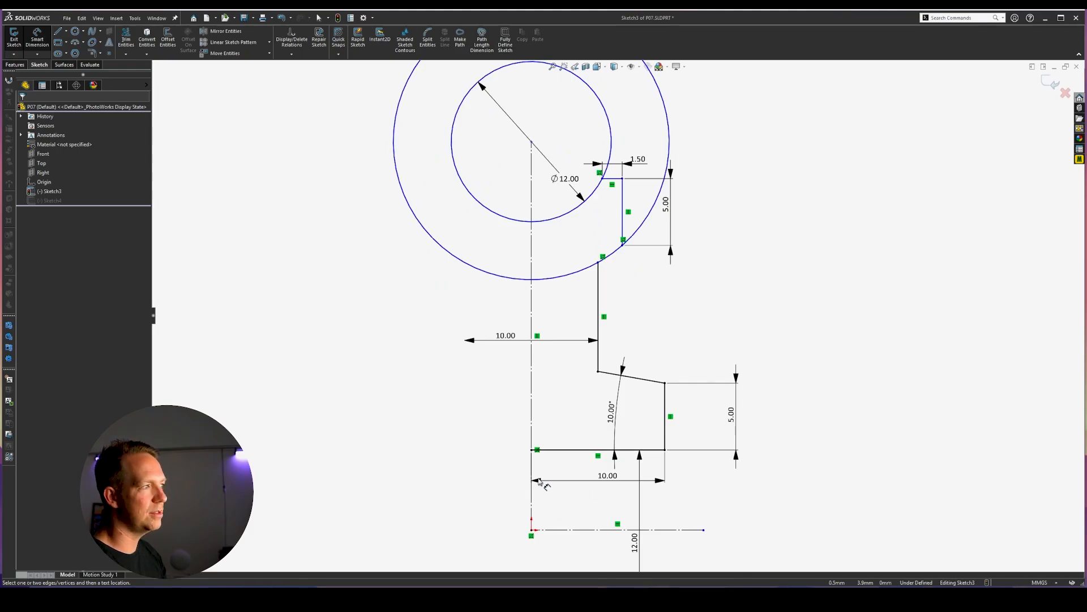
scroll(540, 483, "down", 1)
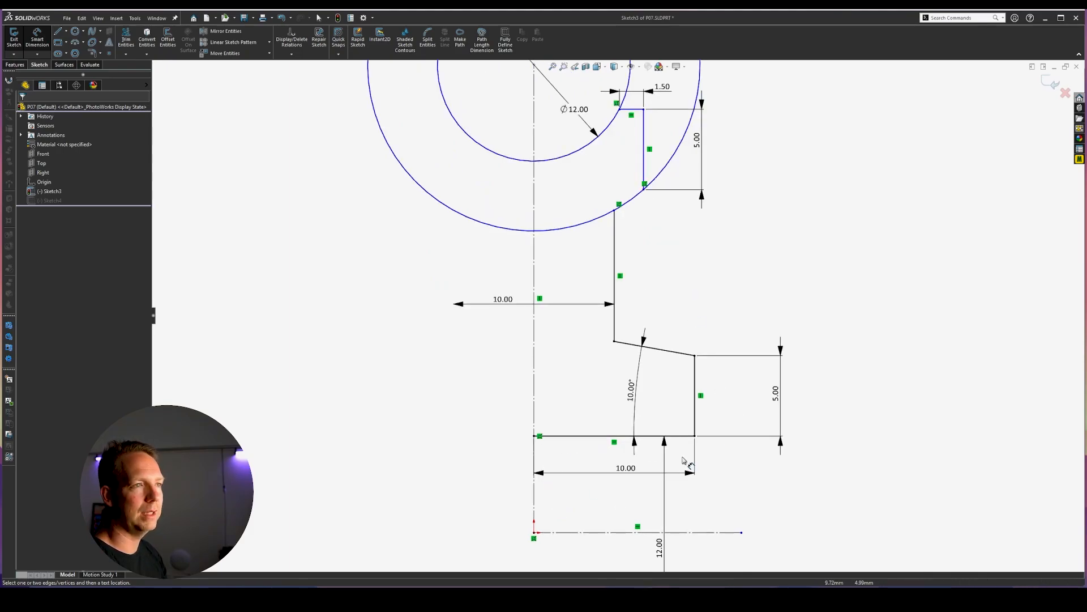
scroll(659, 283, "up", 3)
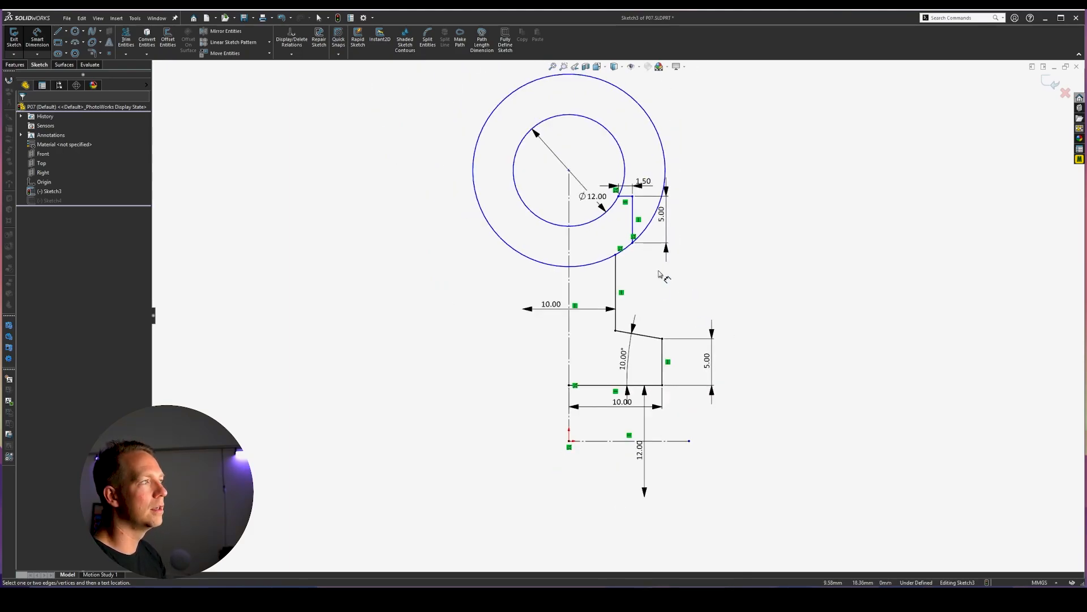
scroll(638, 228, "down", 2)
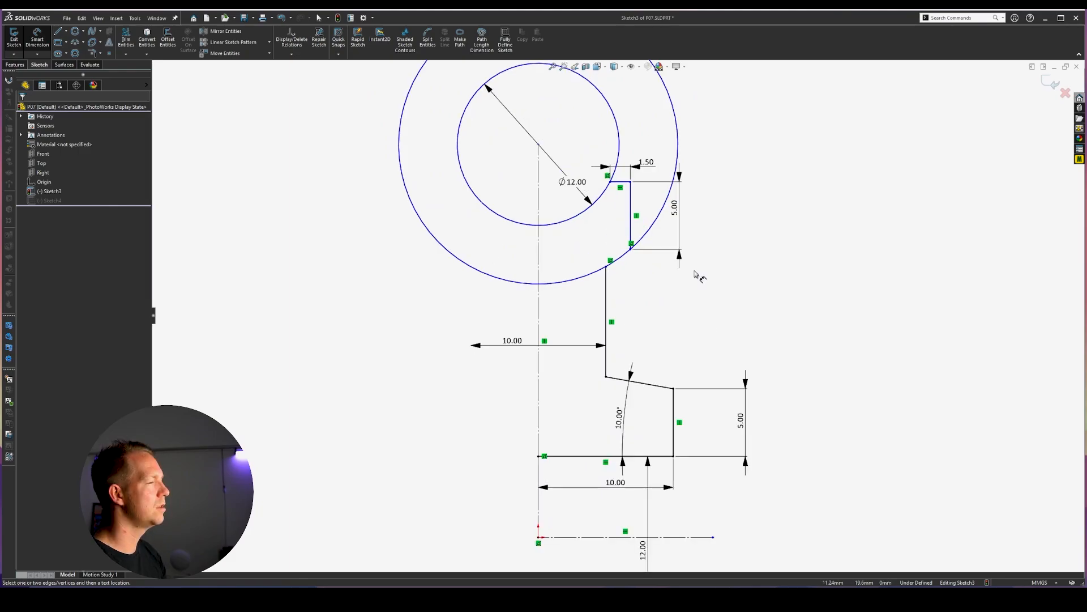
scroll(627, 189, "down", 4)
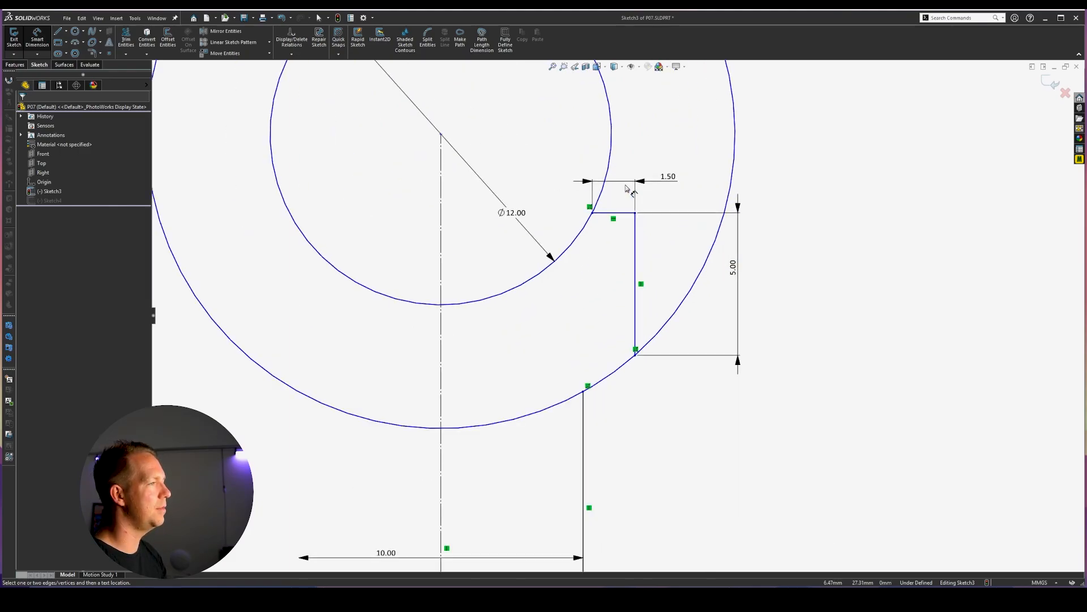
left_click(622, 214)
scroll(617, 315, "up", 5)
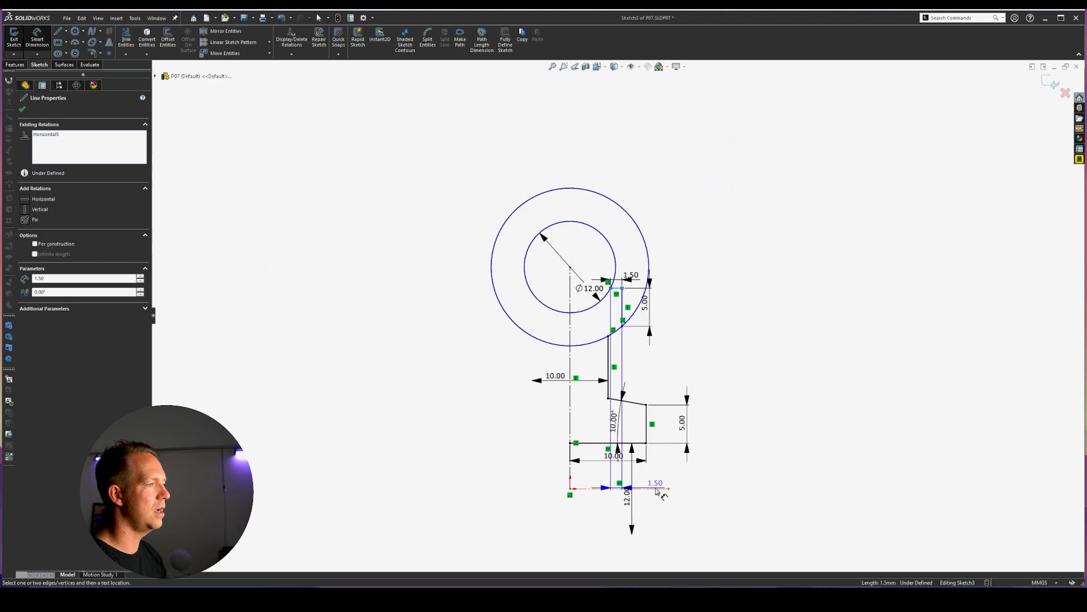
left_click(656, 489)
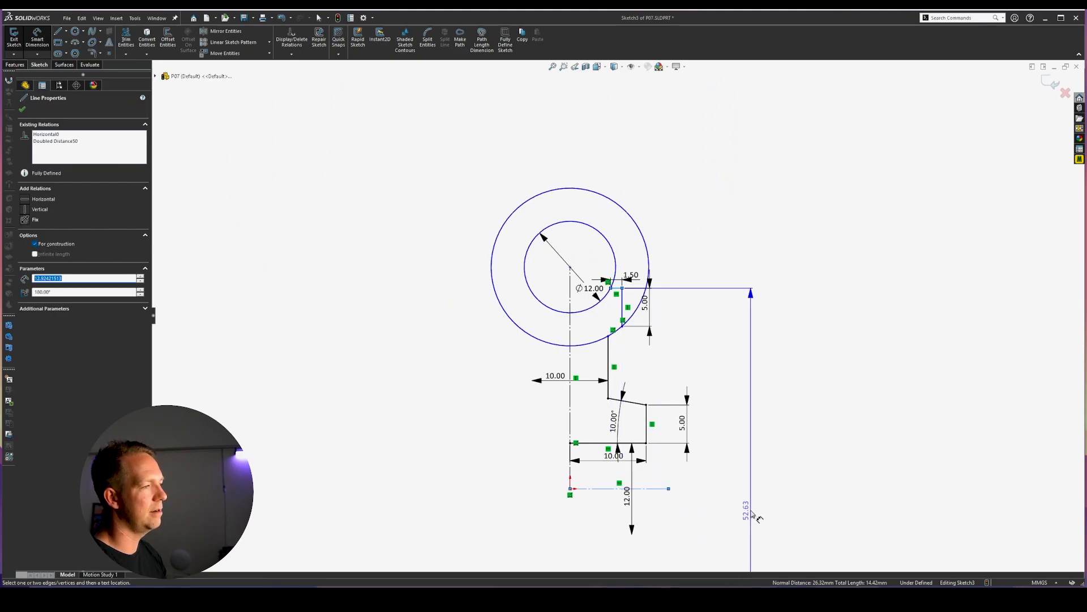
left_click(744, 517)
type("72")
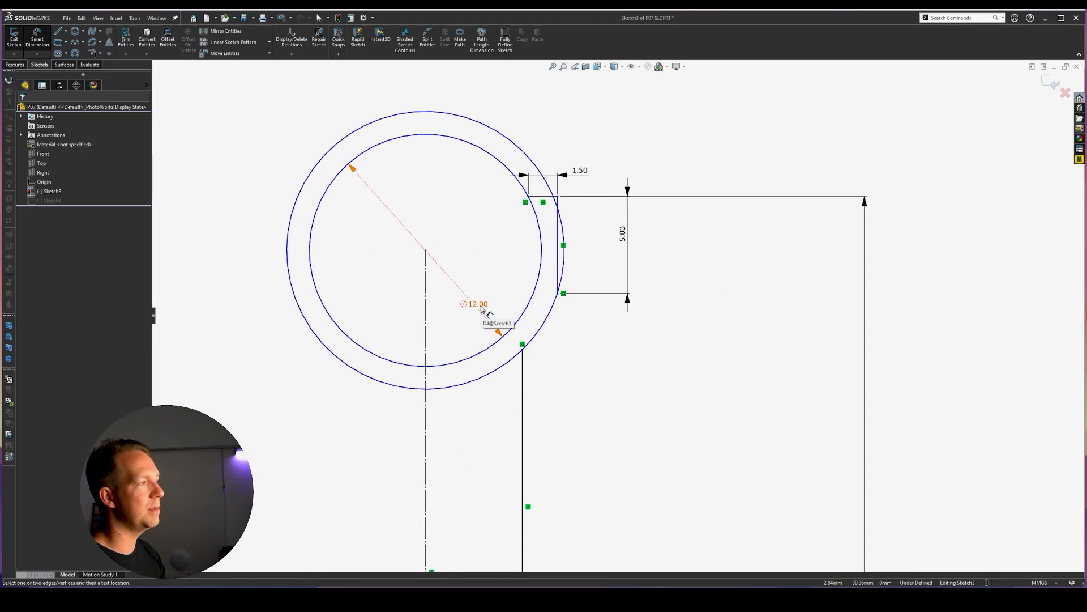
- Set the inner circle's diameter to 24 mm
left_click(478, 306)
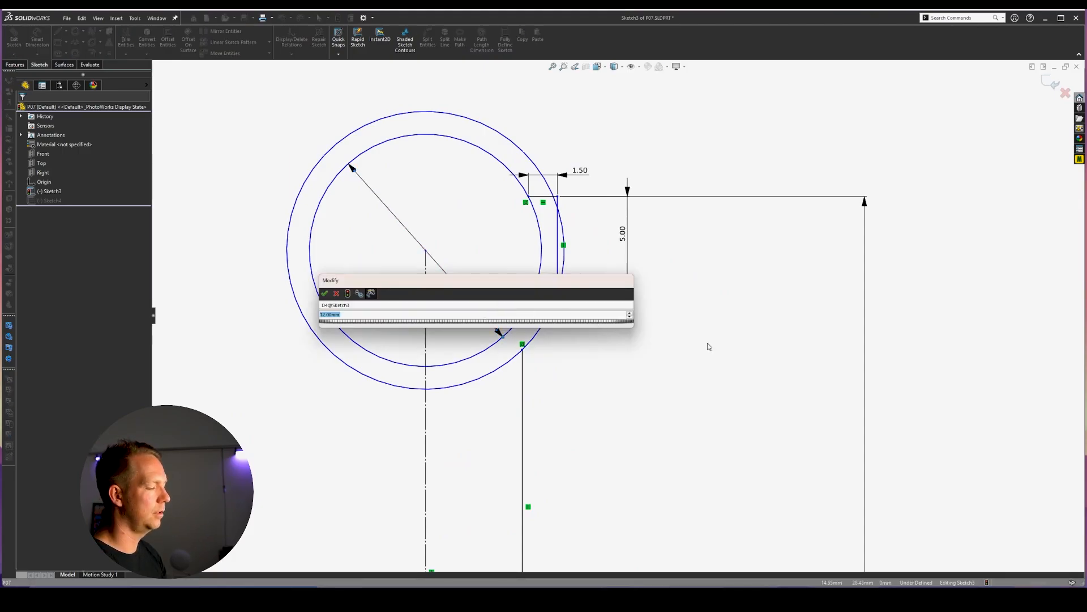
type("24")
key("Return")
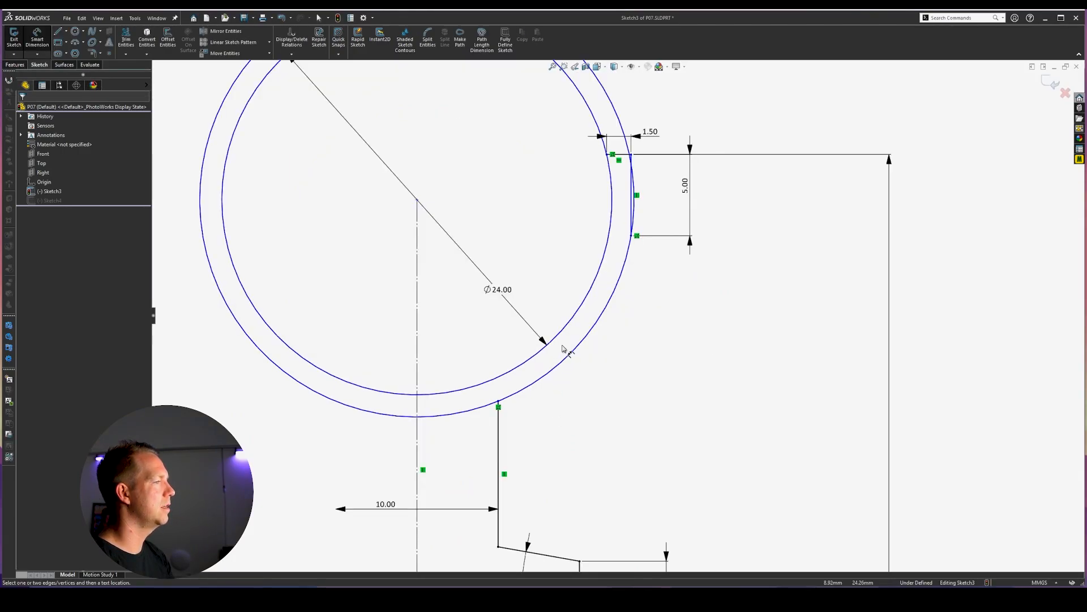
- Dimension the gap between the inner and outer circles at 5 mm and place that dimension horizontally beside the ring
left_click(572, 324)
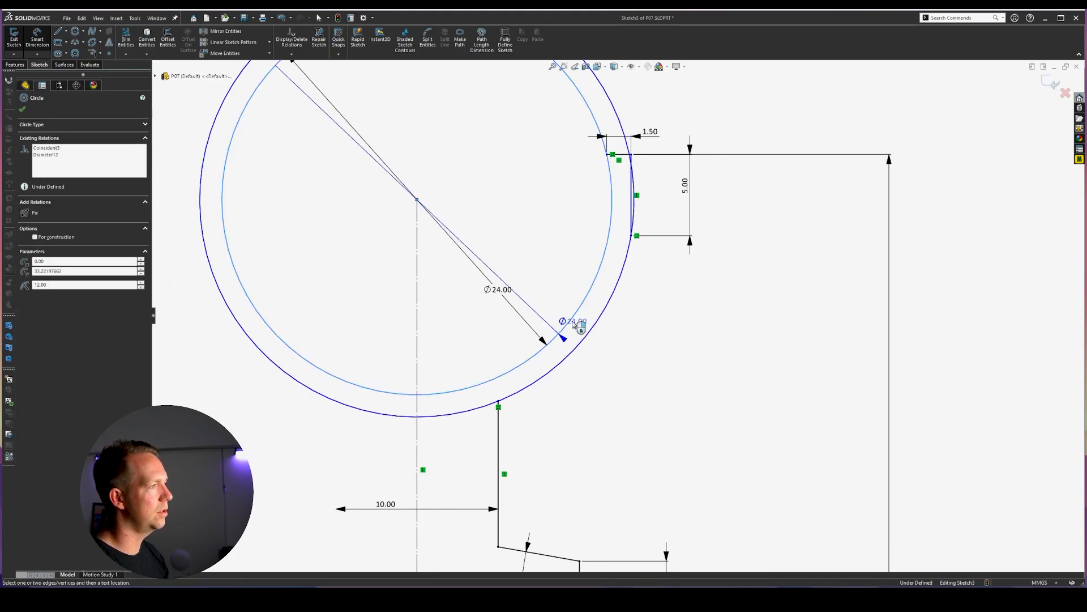
left_click(589, 339)
left_click(692, 321)
type("5")
key("Return")
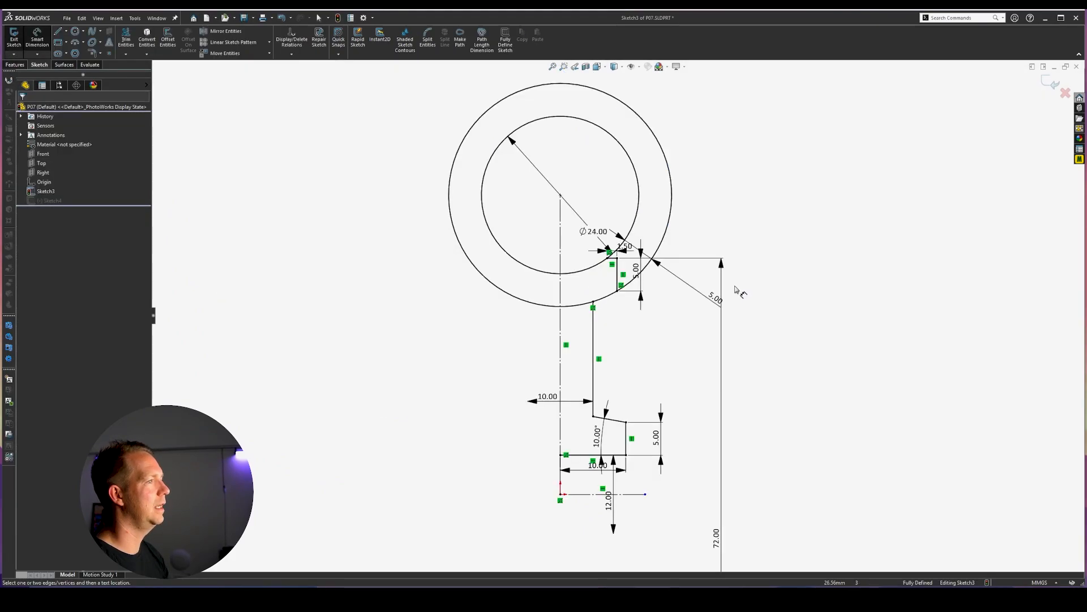
left_click(664, 405)
scroll(663, 405, "up", 3)
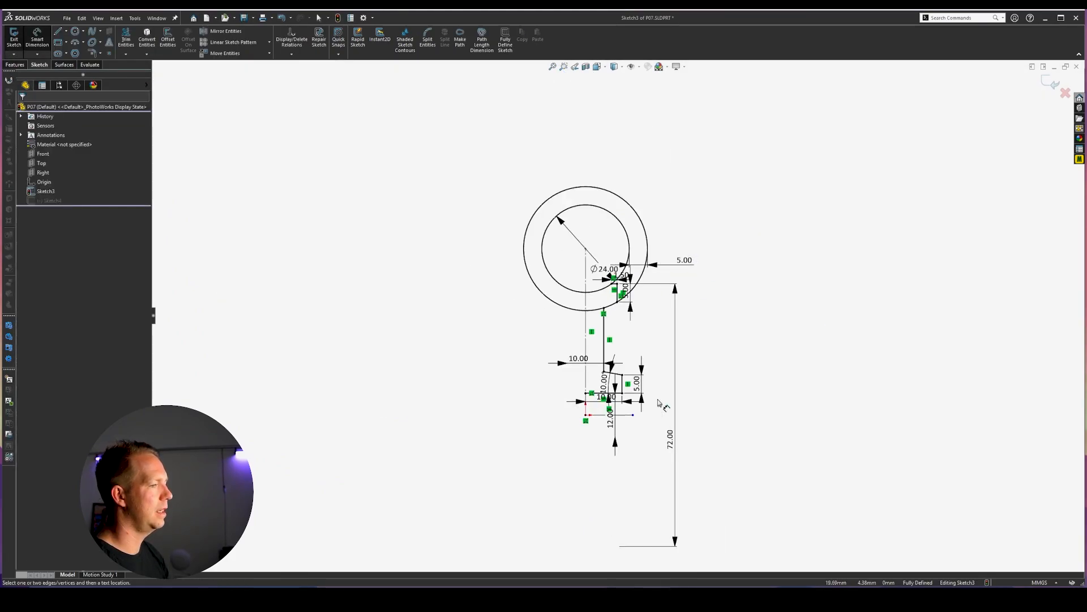
- End dimensioning and lengthen the horizontal centerline by moving its free endpoint farther from the origin
scroll(661, 403, "down", 1)
scroll(600, 414, "down", 8)
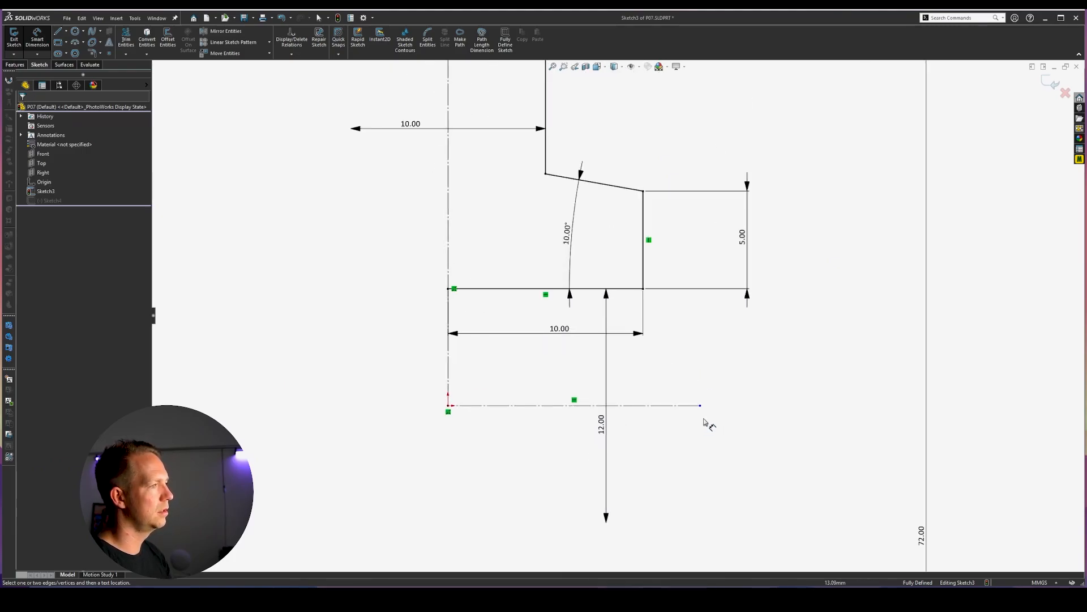
key("Escape")
mouse_move(705, 409)
left_mouse_down()
mouse_move(884, 408)
mouse_move(705, 407)
mouse_move(804, 407)
left_mouse_up()
scroll(752, 158, "up", 7)
scroll(656, 129, "down", 2)
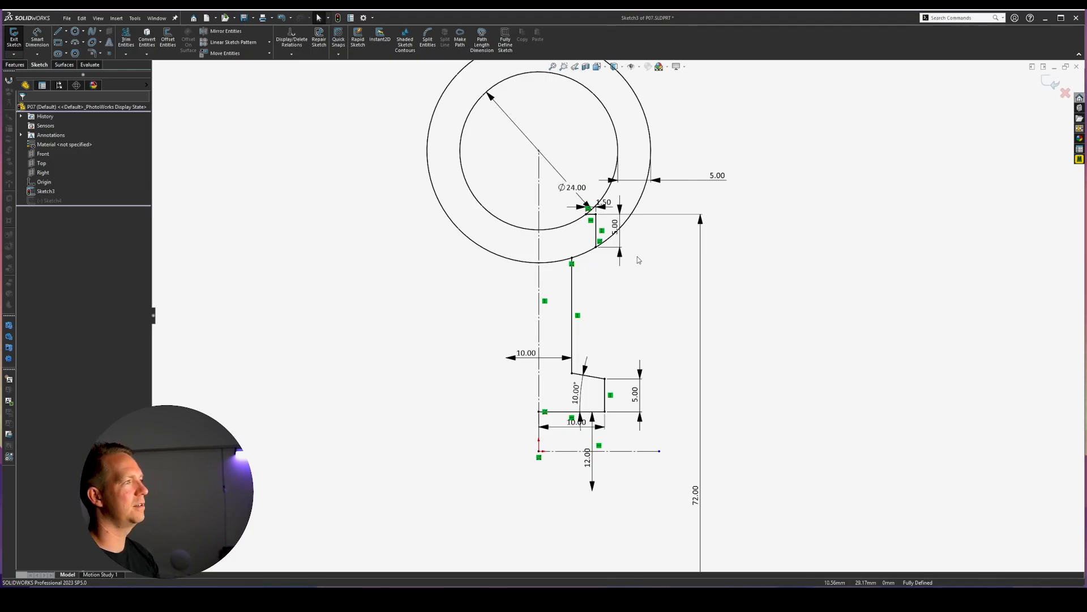
- Exit the finished sketch and save the part
scroll(638, 260, "up", 1)
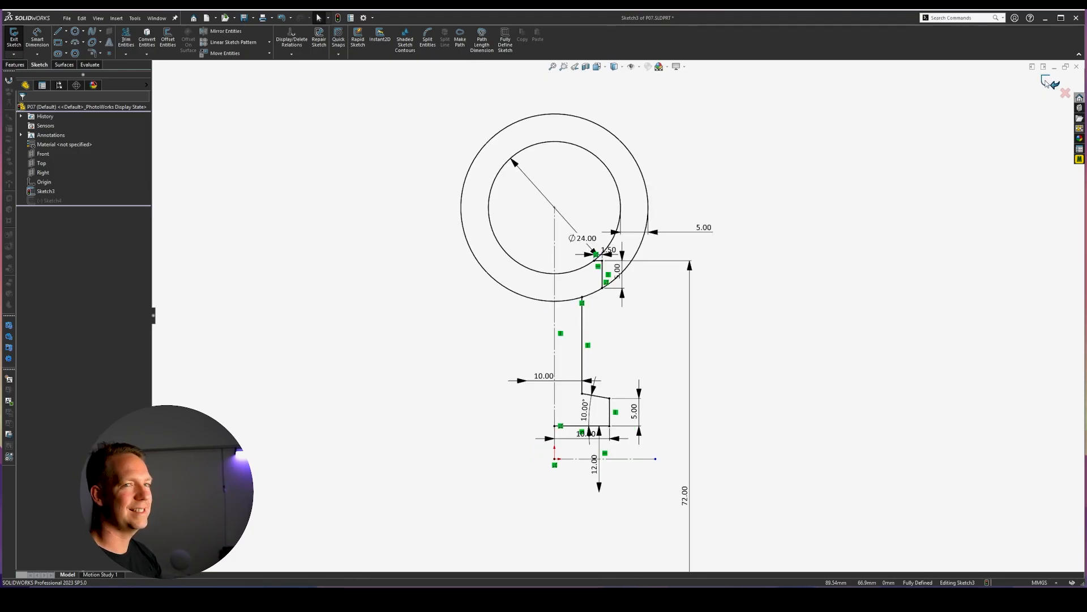
left_click(1046, 82)
key("ctrl+s")
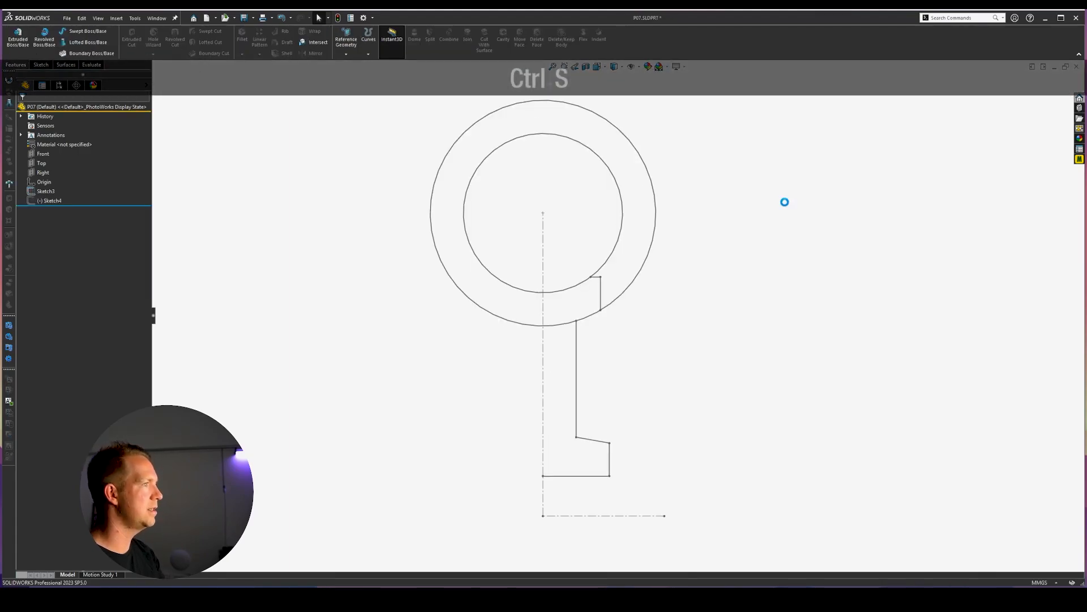
key("space")
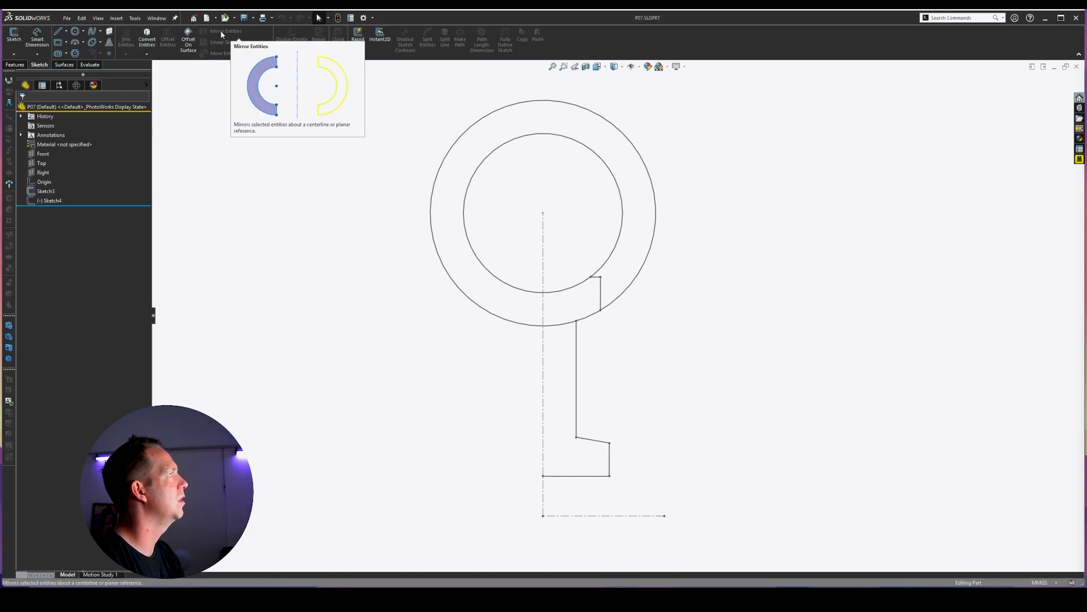
key("ctrl+bracketright")
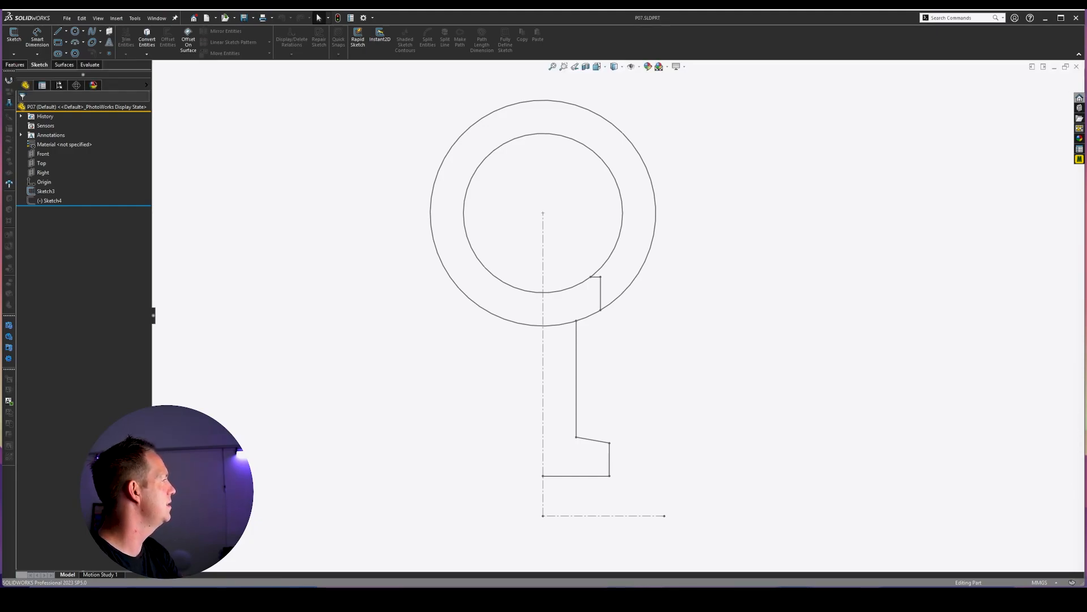
key("ctrl+bracketright")
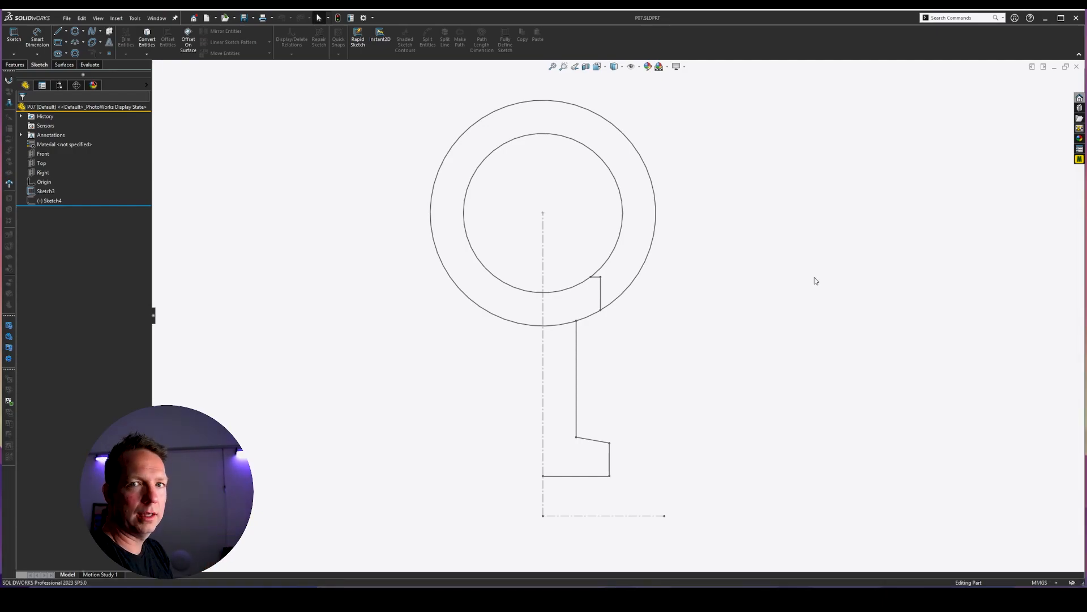
- Reopen Sketch3 for editing
left_click(45, 191)
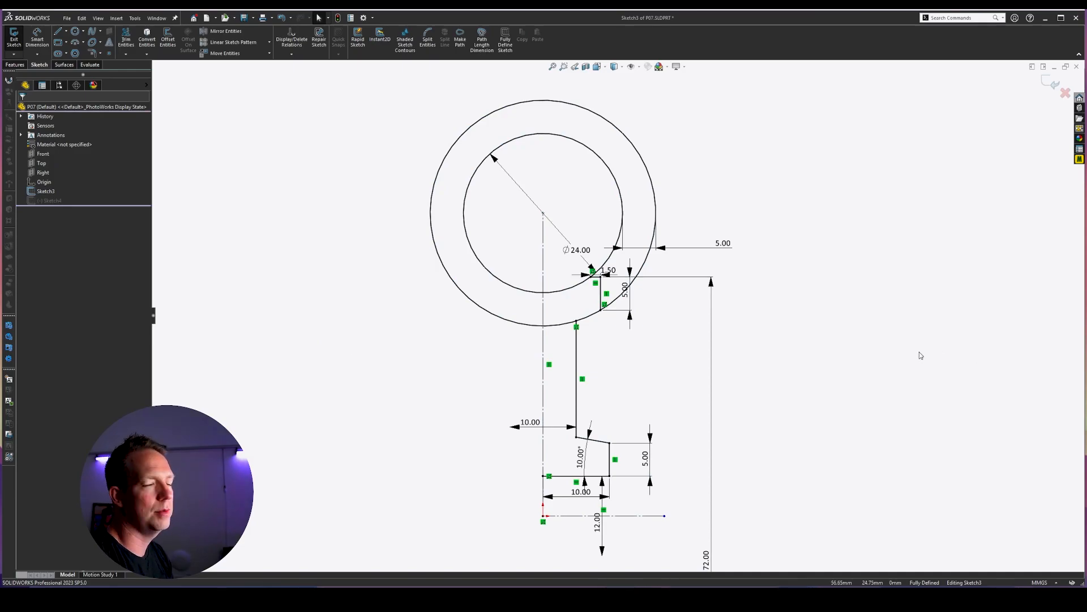
scroll(900, 342, "up", 4)
scroll(899, 343, "down", 3)
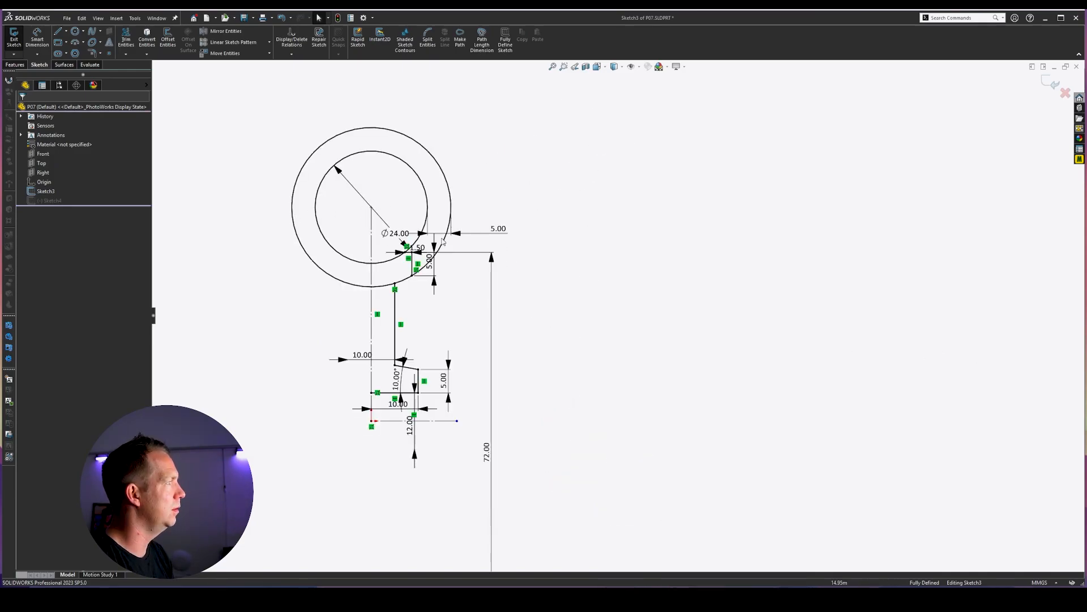
- Sketch a center rectangle in the empty area beside the dimensioned profile and a circle overlapping the rectangle's lower-right corner
scroll(674, 362, "down", 2)
mouse_move(563, 272)
right_mouse_down()
mouse_move(622, 375)
mouse_move(586, 376)
mouse_move(670, 368)
right_mouse_up()
left_click(563, 295)
left_click(635, 333)
left_click(640, 339)
left_click(683, 320)
- Sketch an open chain of four connected lines beside the circle, including one horizontal segment inside the chain
right_click_drag(764, 289, 719, 282)
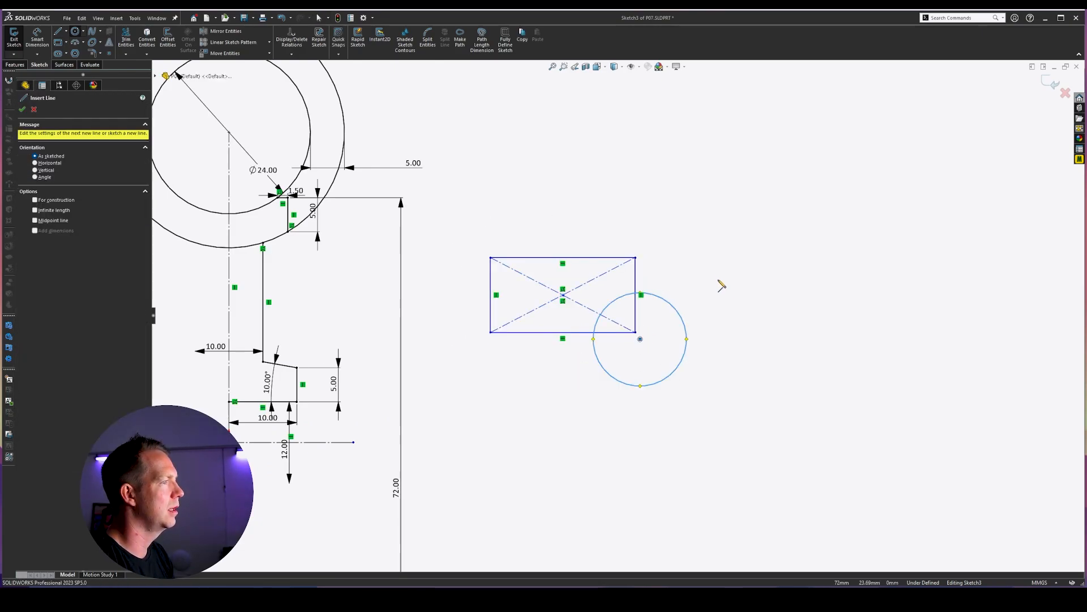
left_click(716, 274)
left_click(785, 276)
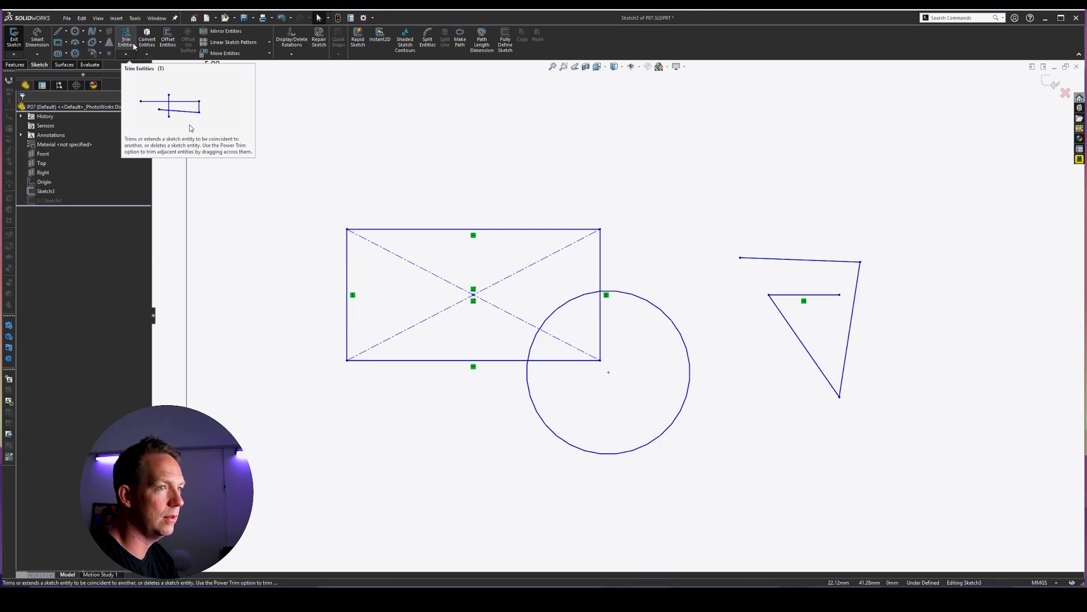
right_click(639, 42)
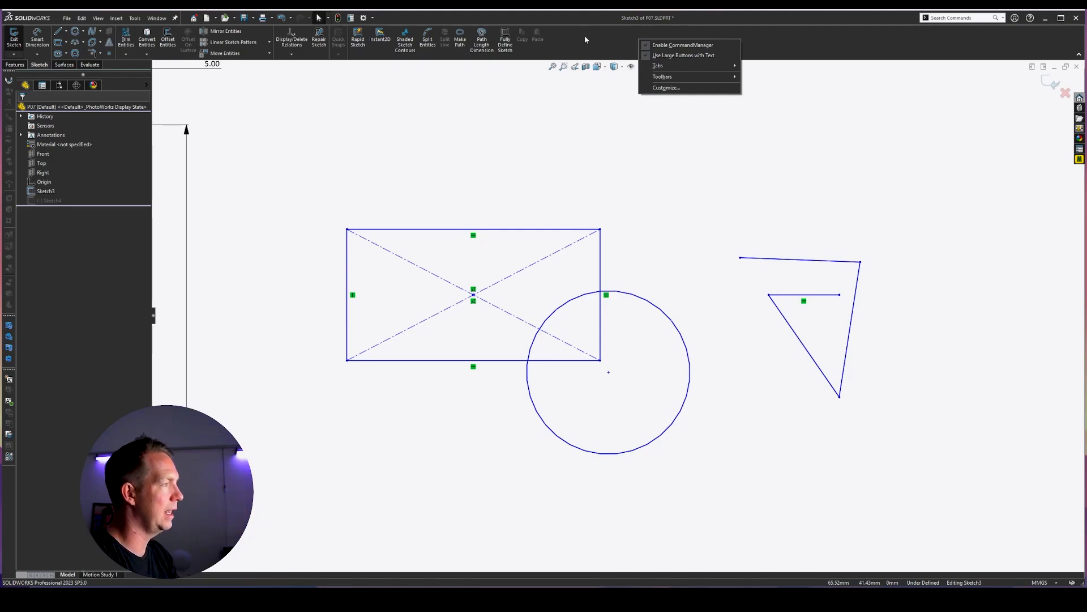
left_click(564, 161)
key("t")
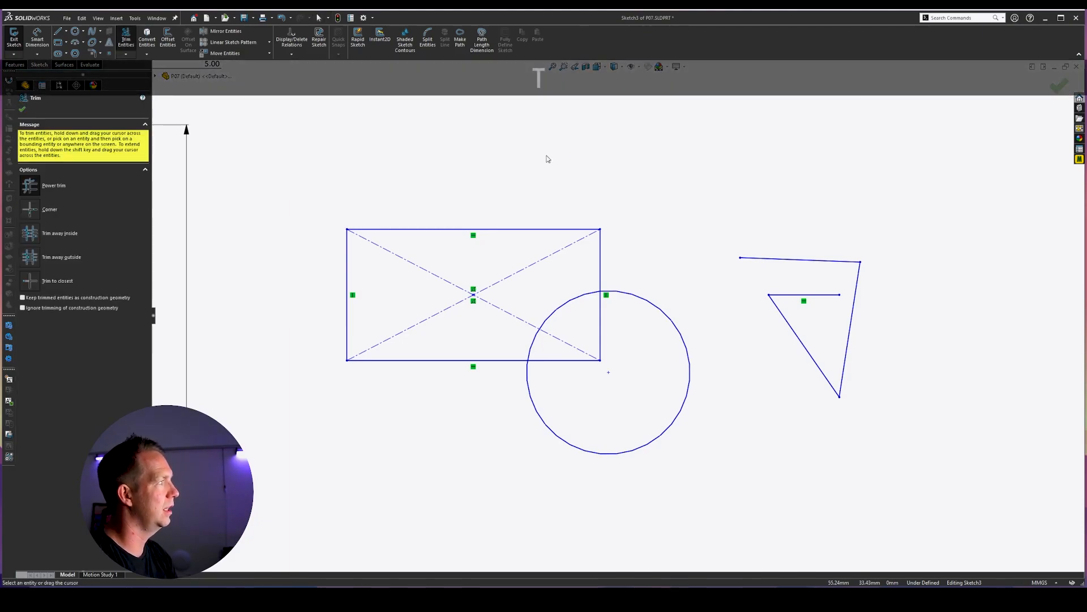
key("Escape")
key("Escape")
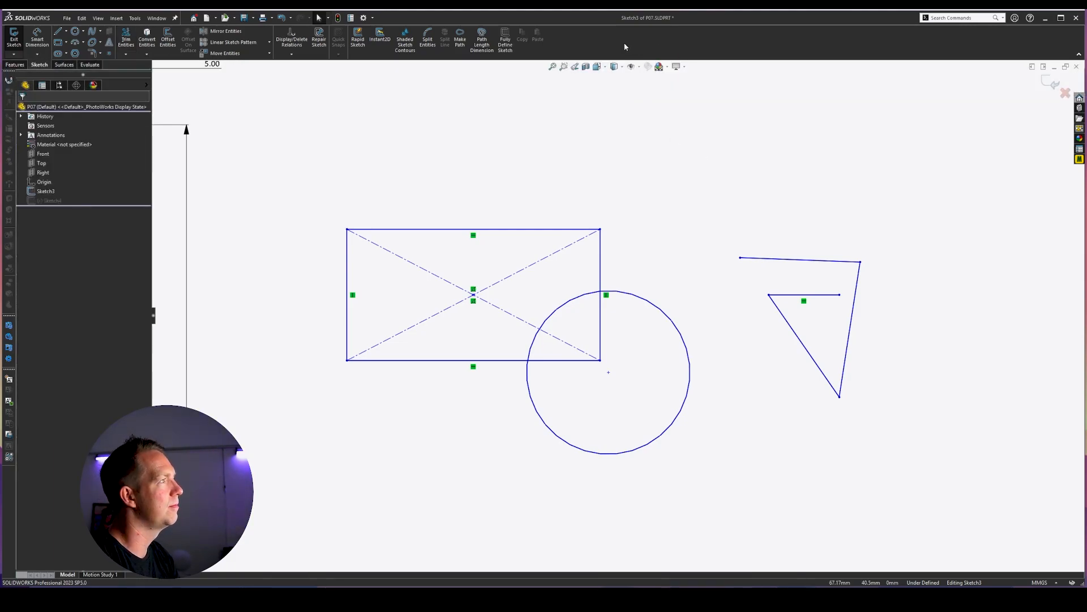
- Search the keyboard shortcut customization for "trim" and examine the shortcut assigned to the Sketch Tools Trim command
right_click(601, 42)
left_click(642, 95)
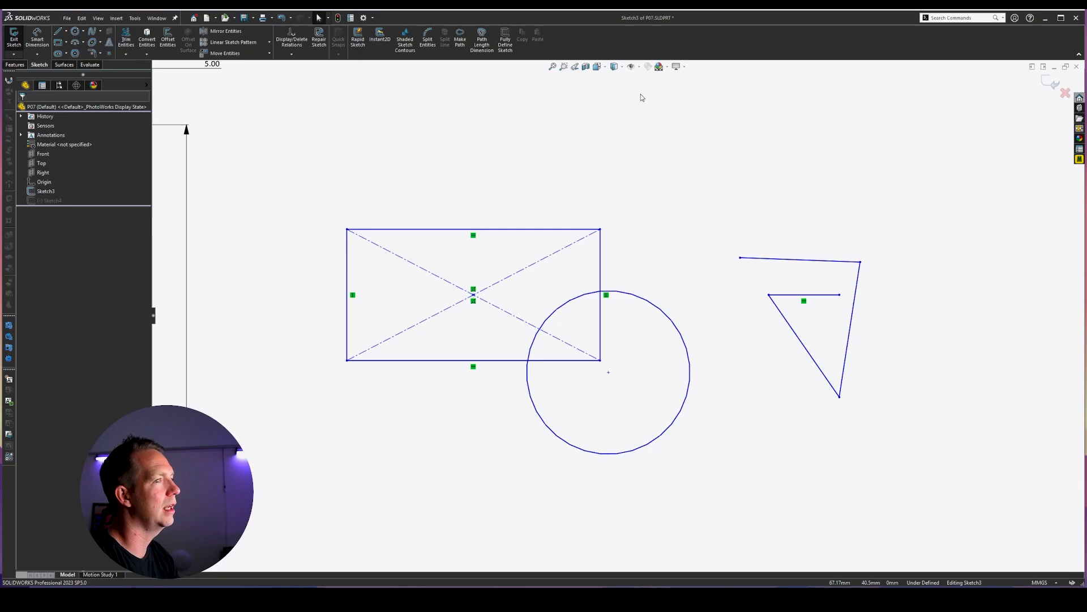
left_click(530, 193)
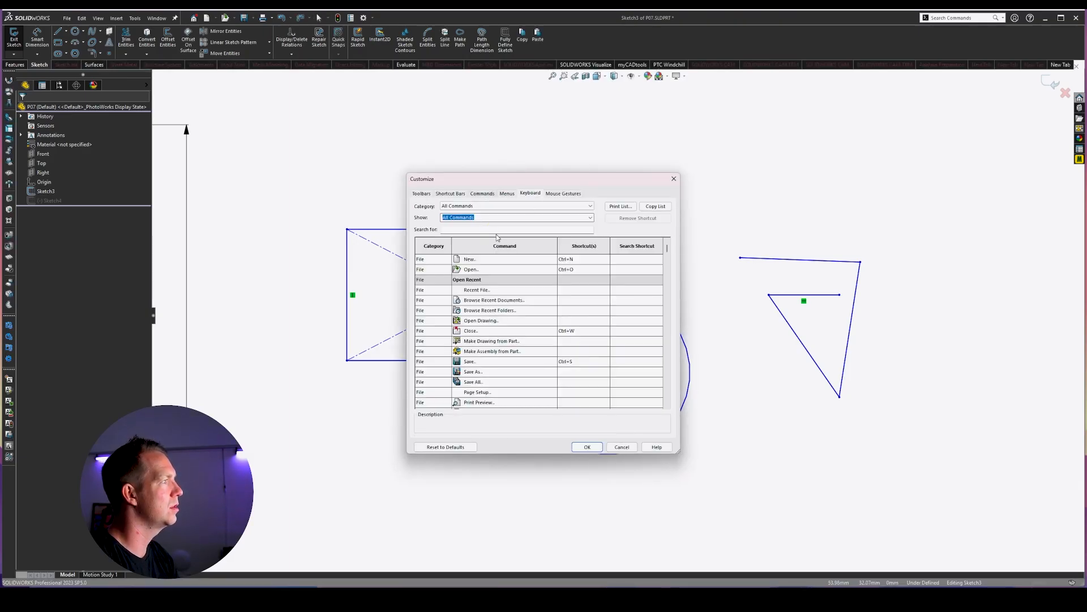
left_click(495, 230)
type("t")
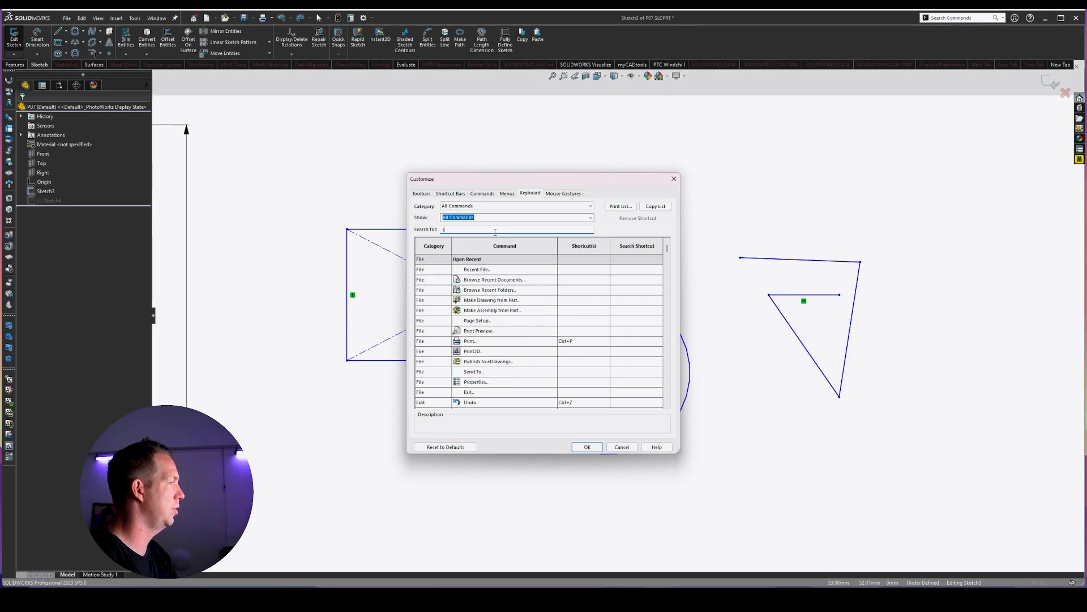
type("rim")
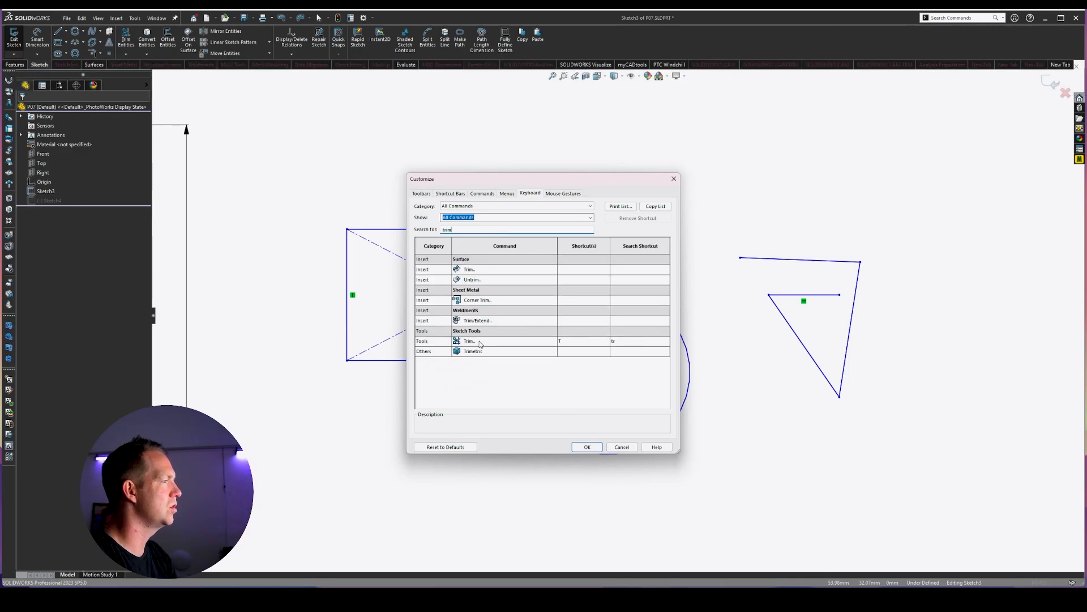
left_click(577, 343)
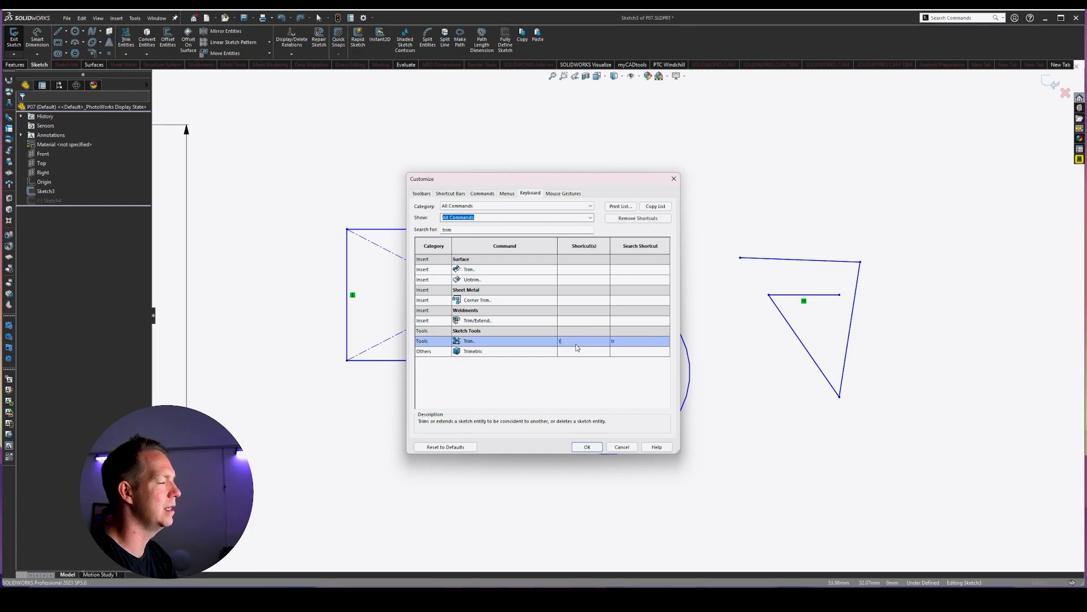
- Try Shift+T as the shortcut for the Trimetric view command, clear it again and close the customization settings
left_click(574, 351)
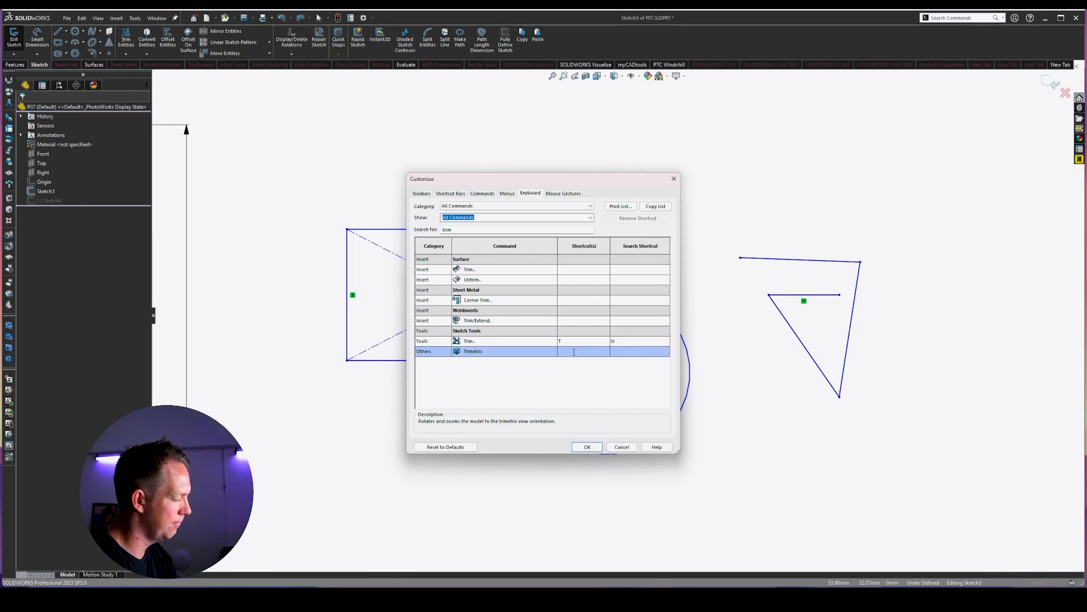
key("shift+t")
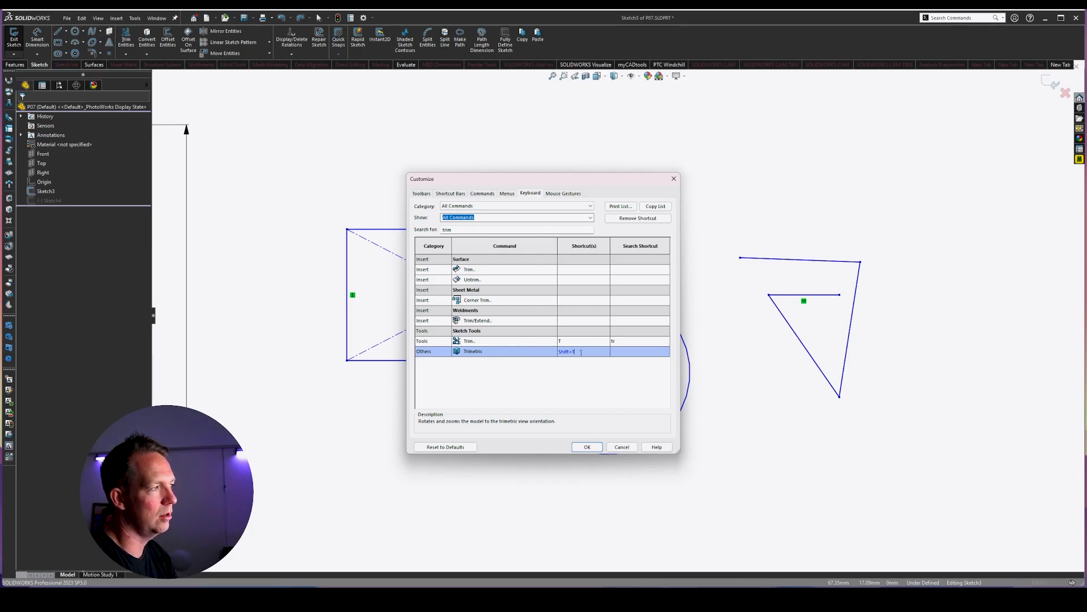
key("BackSpace")
key("BackSpace")
key("BackSpace")
left_click(588, 447)
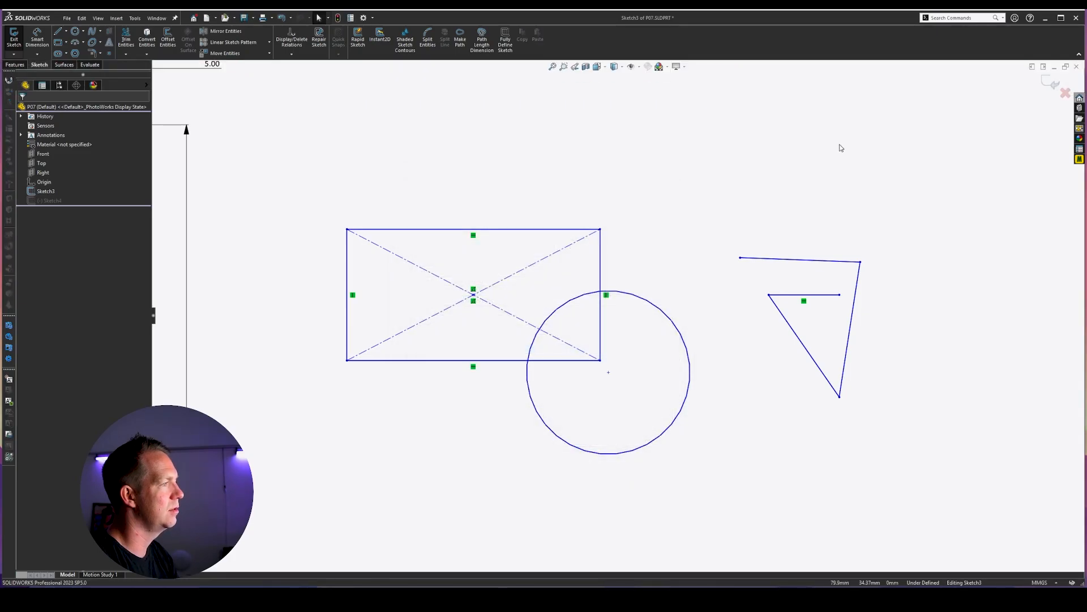
- Power-trim the circle outside the rectangle with trimmed entities kept as construction geometry, and undo the trim
left_click(126, 40)
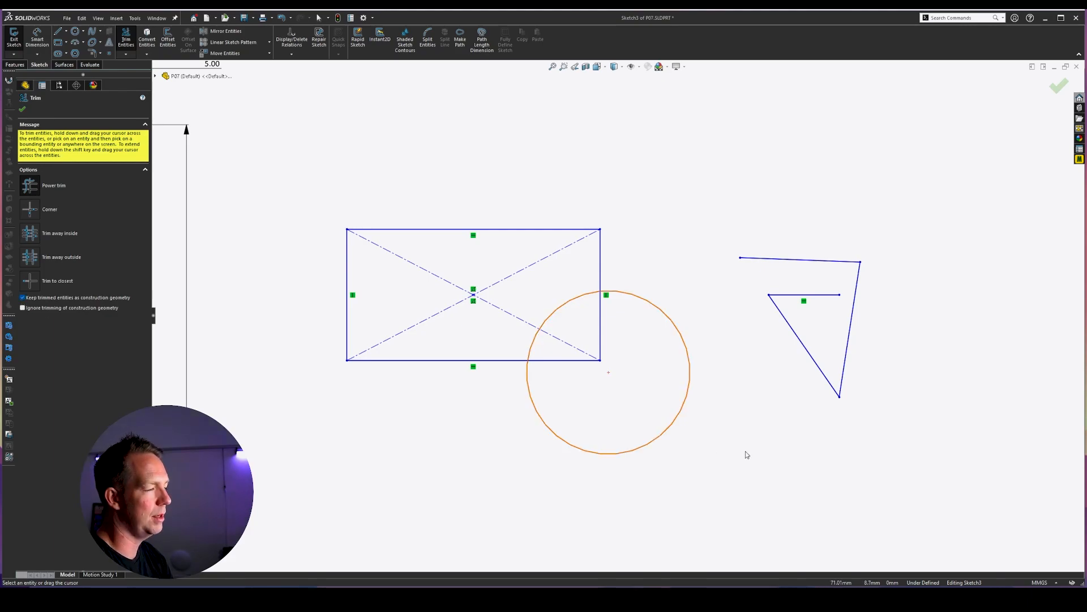
left_click_drag(810, 469, 672, 401)
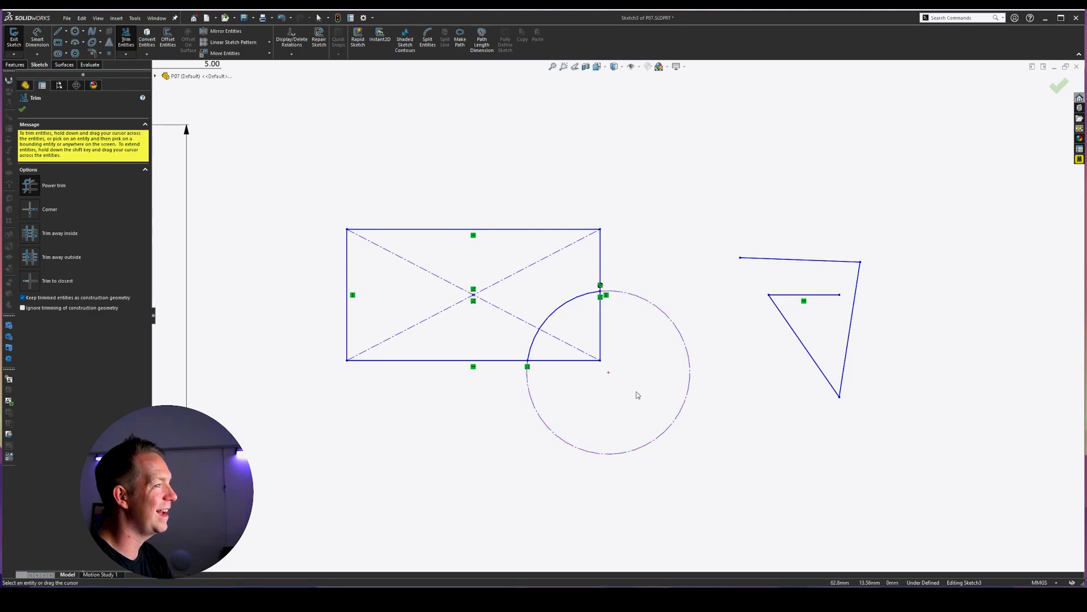
left_click_drag(637, 393, 680, 493)
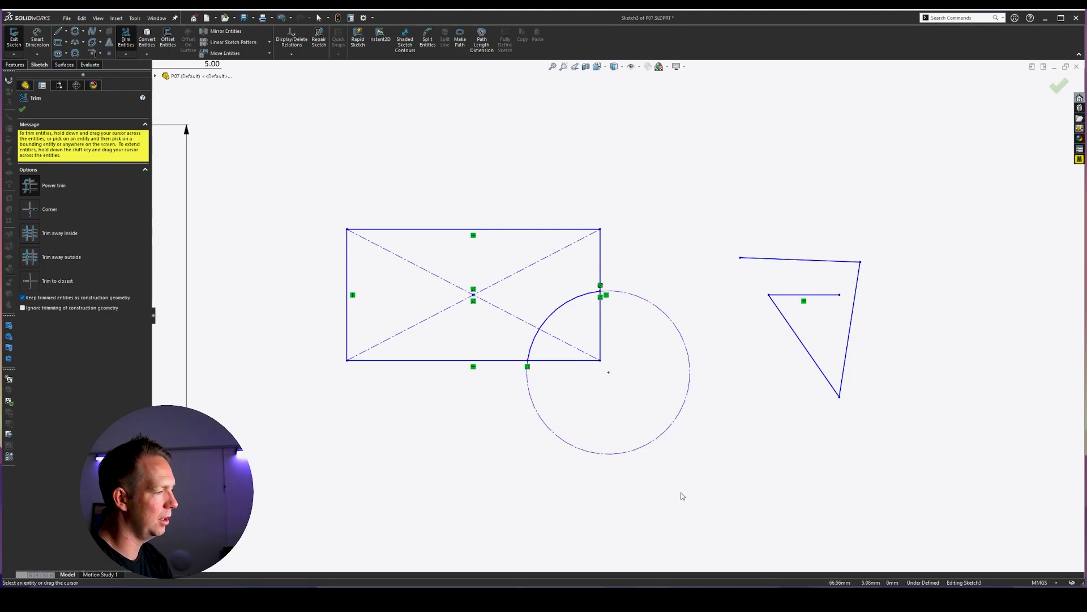
key("ctrl+z")
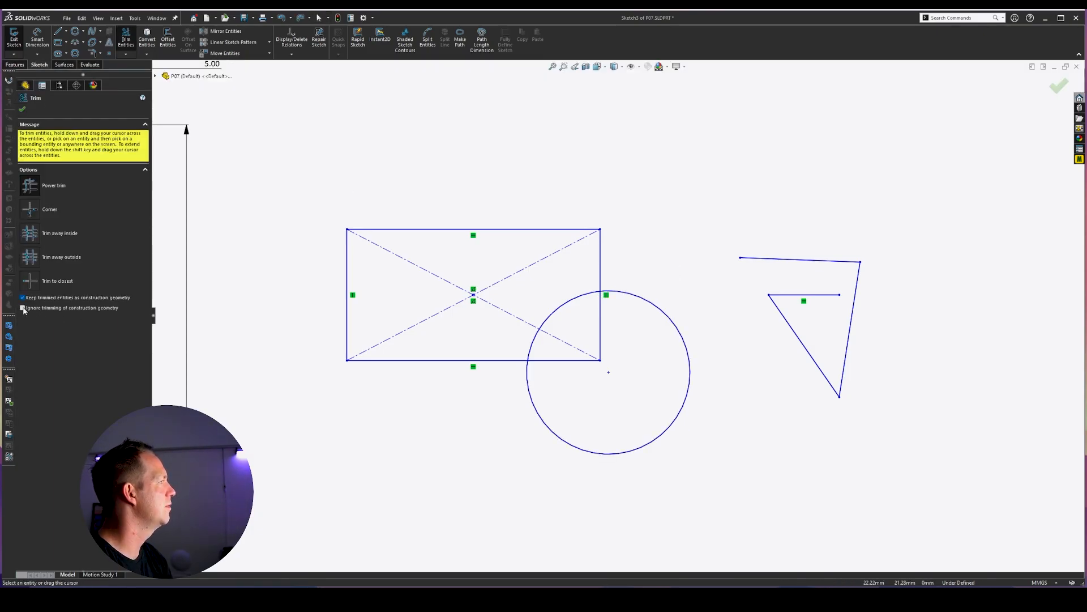
- Enable ignoring the trimming of construction geometry, try a power trim across the rectangle's upper-right corner, and undo it
left_click(23, 309)
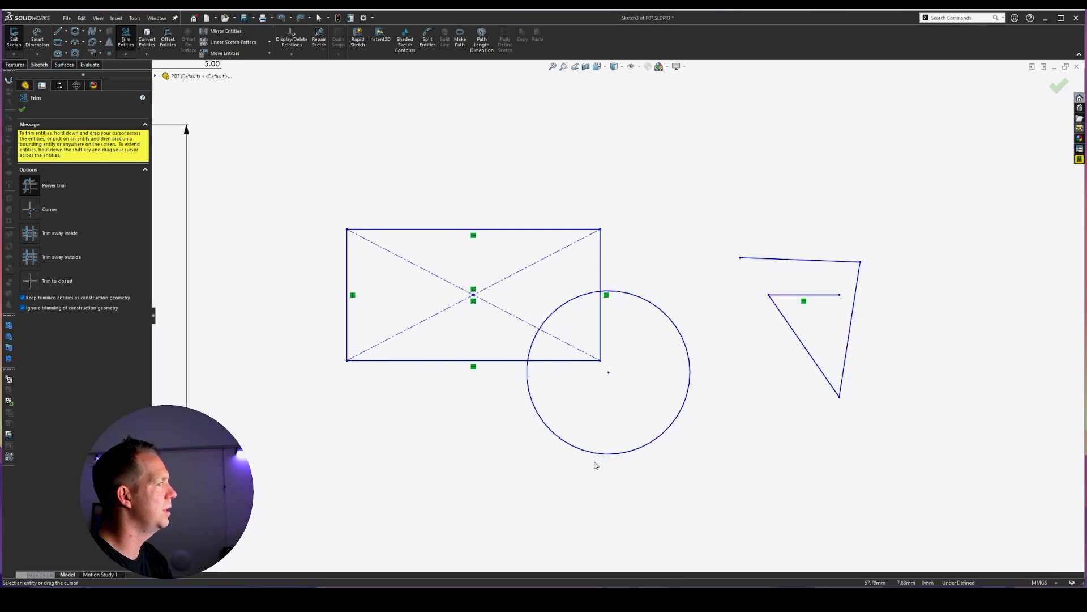
mouse_move(678, 185)
left_mouse_down()
mouse_move(544, 208)
mouse_move(544, 243)
left_mouse_up()
key("ctrl+z")
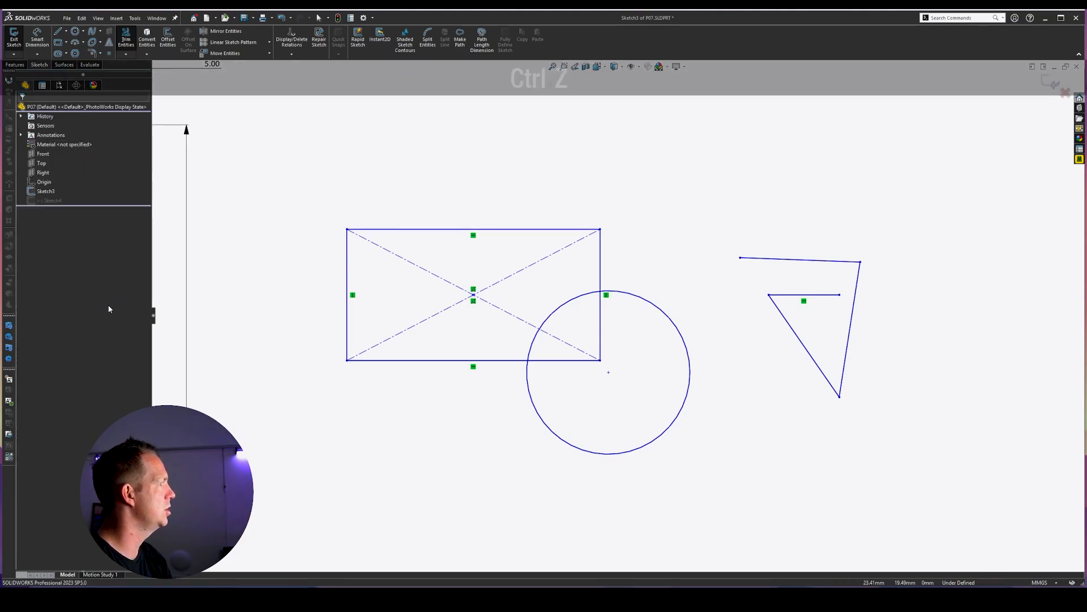
- Power-trim the rectangle and circle without keeping trimmed entities as construction, turn off ignoring construction geometry, and undo the trims
left_click(125, 39)
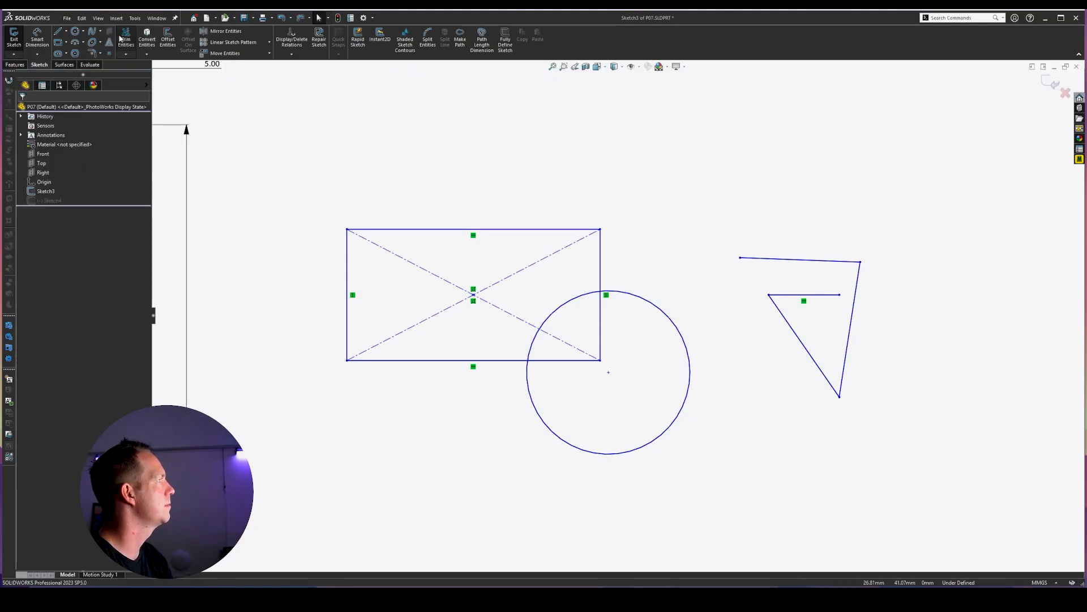
left_click(23, 298)
mouse_move(610, 146)
left_mouse_down()
mouse_move(522, 180)
mouse_move(522, 382)
left_mouse_up()
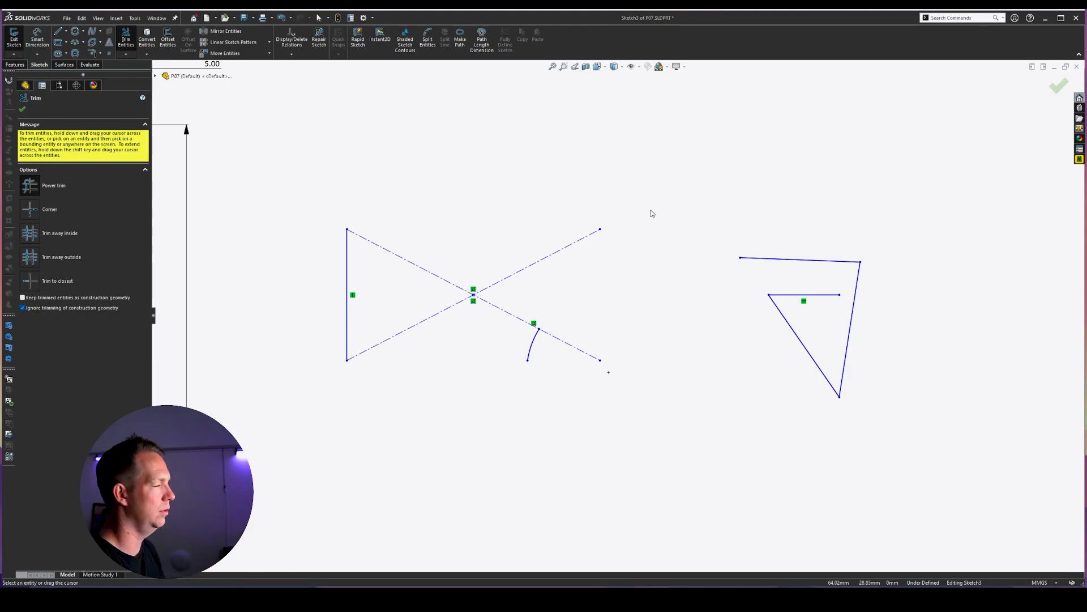
left_click(23, 308)
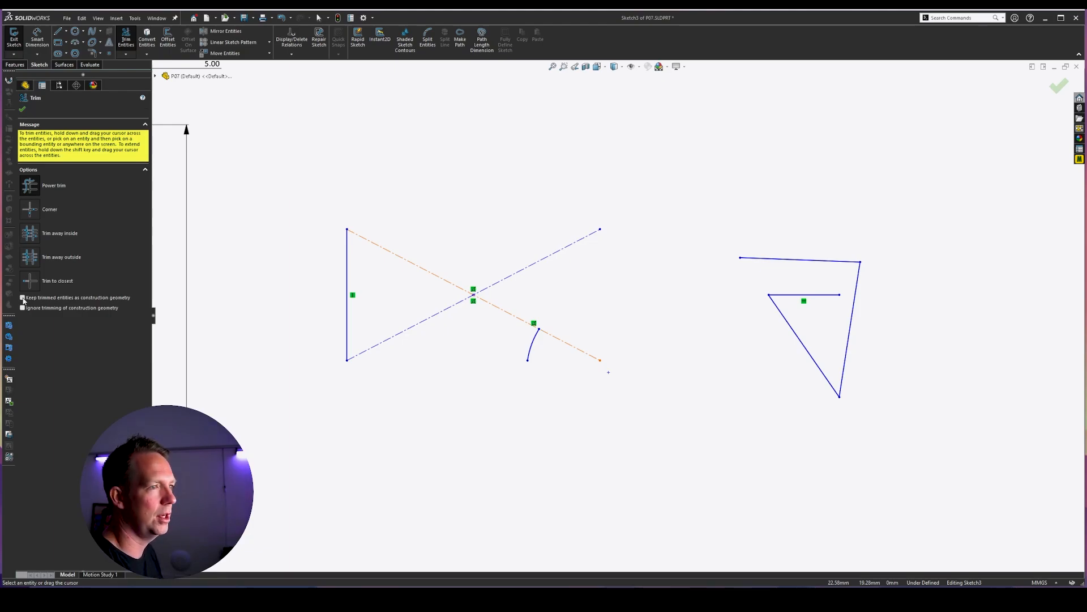
key("Escape")
key("ctrl+z")
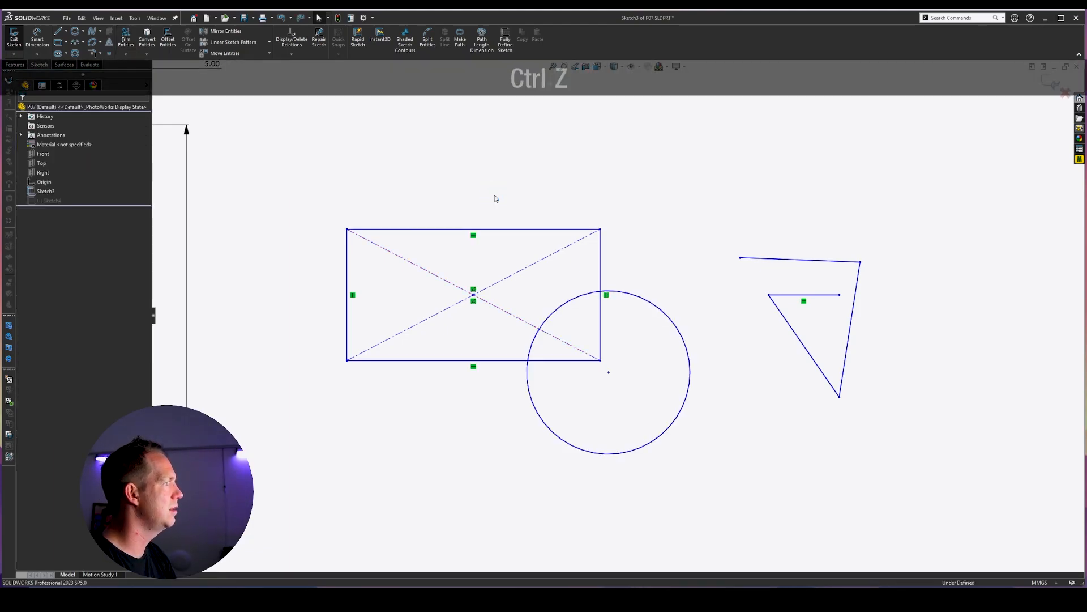
- Power-trim away the open line chain beside the circle with both construction geometry options off, and undo the trim
left_click(127, 39)
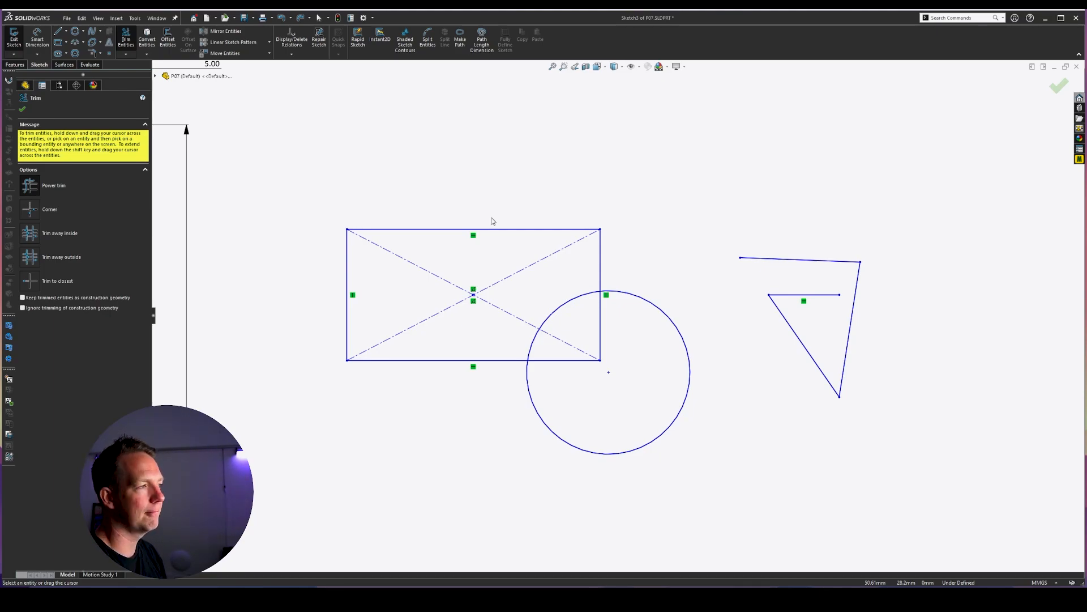
scroll(451, 260, "down", 2)
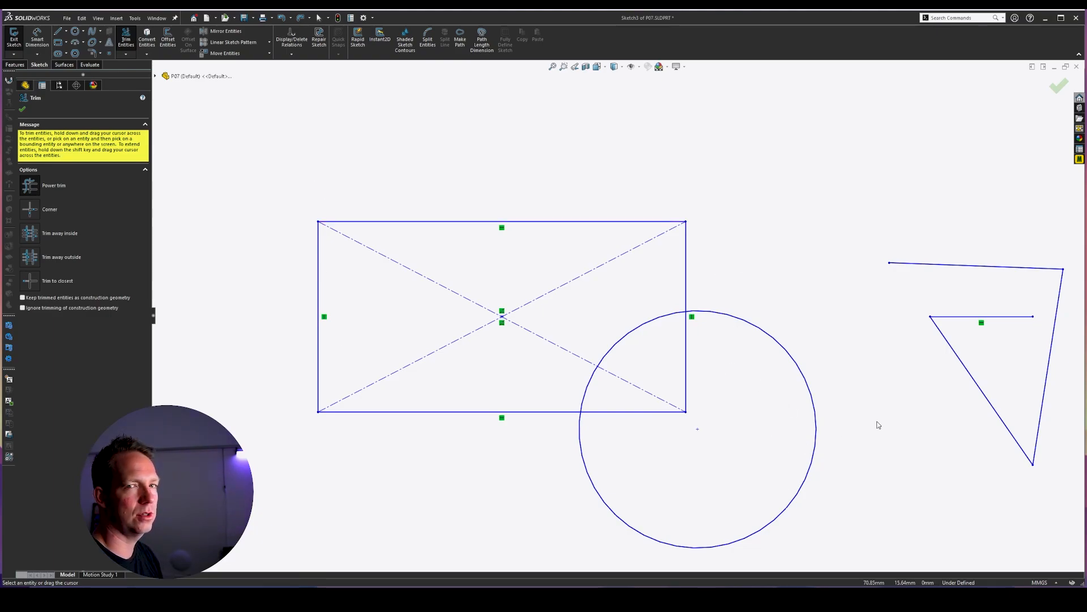
scroll(720, 211, "up", 5)
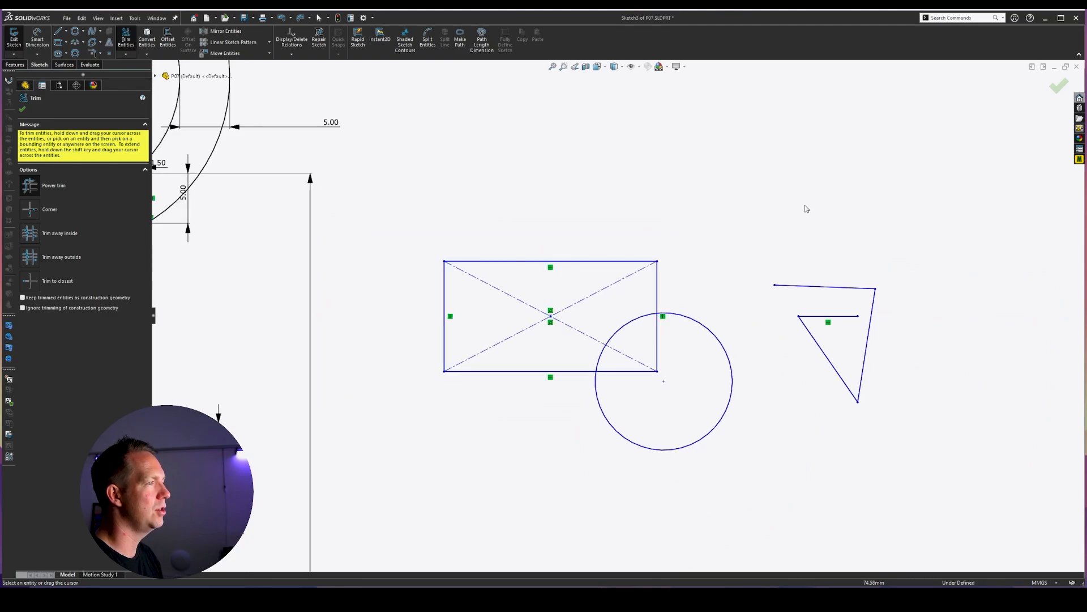
scroll(788, 208, "down", 2)
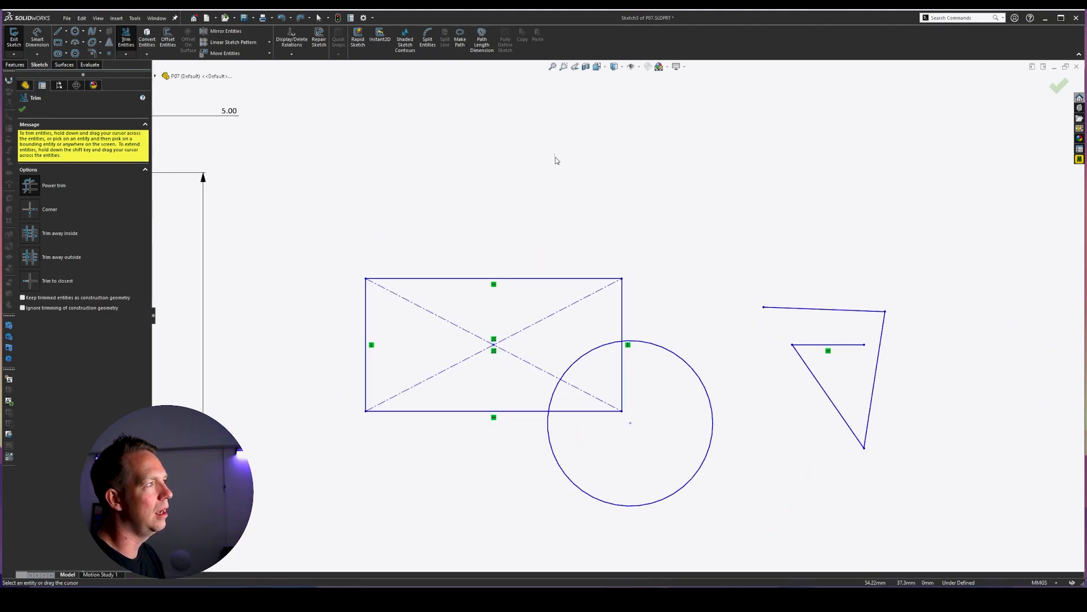
mouse_move(555, 154)
left_mouse_down()
mouse_move(563, 175)
mouse_move(596, 182)
mouse_move(657, 163)
mouse_move(721, 206)
mouse_move(783, 185)
mouse_move(801, 224)
mouse_move(688, 231)
mouse_move(710, 252)
mouse_move(786, 266)
mouse_move(833, 232)
mouse_move(839, 272)
mouse_move(904, 292)
mouse_move(755, 340)
mouse_move(703, 283)
mouse_move(840, 253)
mouse_move(943, 273)
mouse_move(808, 285)
mouse_move(803, 316)
mouse_move(868, 379)
mouse_move(823, 391)
mouse_move(834, 269)
mouse_move(772, 209)
mouse_move(702, 243)
left_mouse_up()
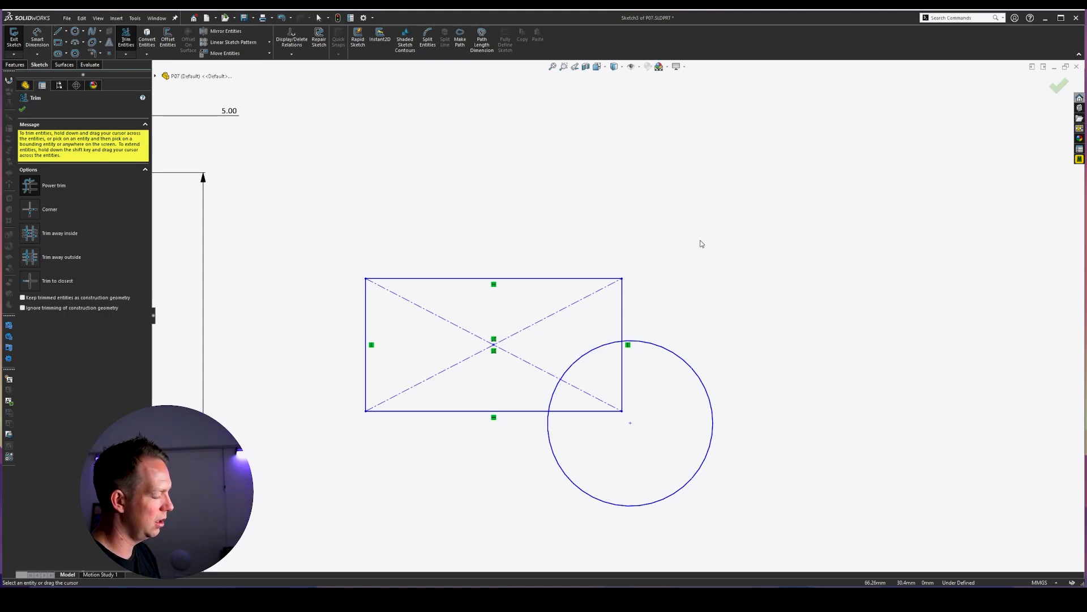
key("ctrl+z")
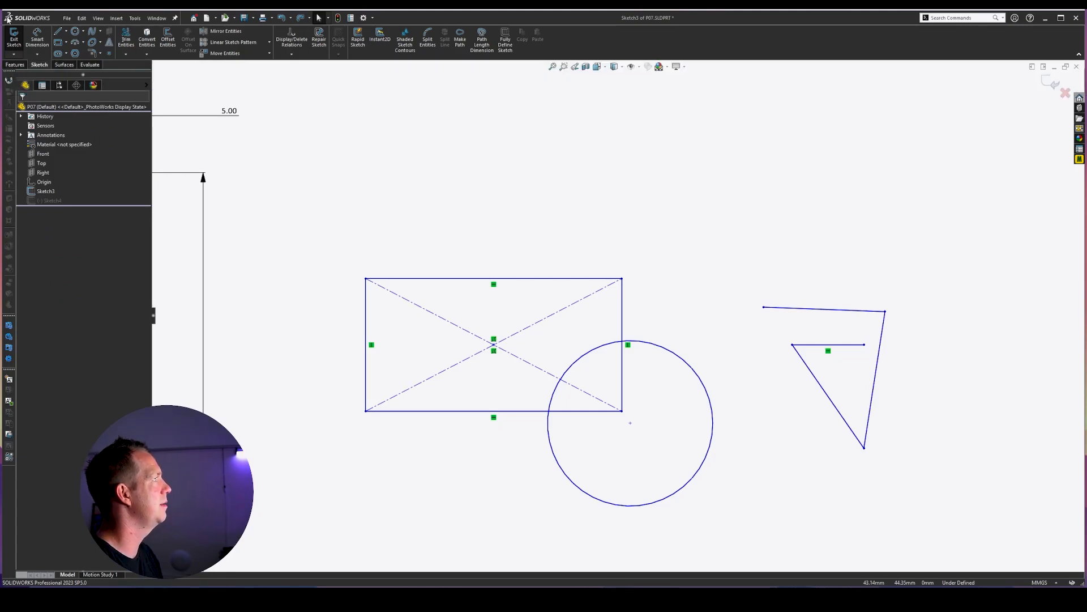
- Power-trim the open chain's upper line to about 3 mm and extend its free end to the rectangle's right edge
left_click(125, 40)
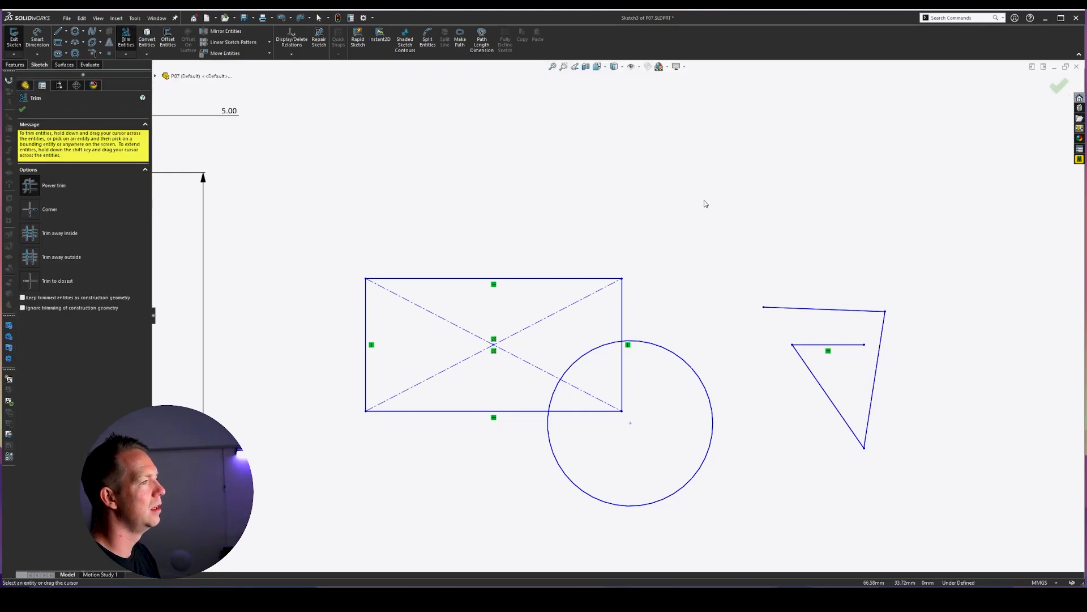
scroll(901, 442, "down", 2)
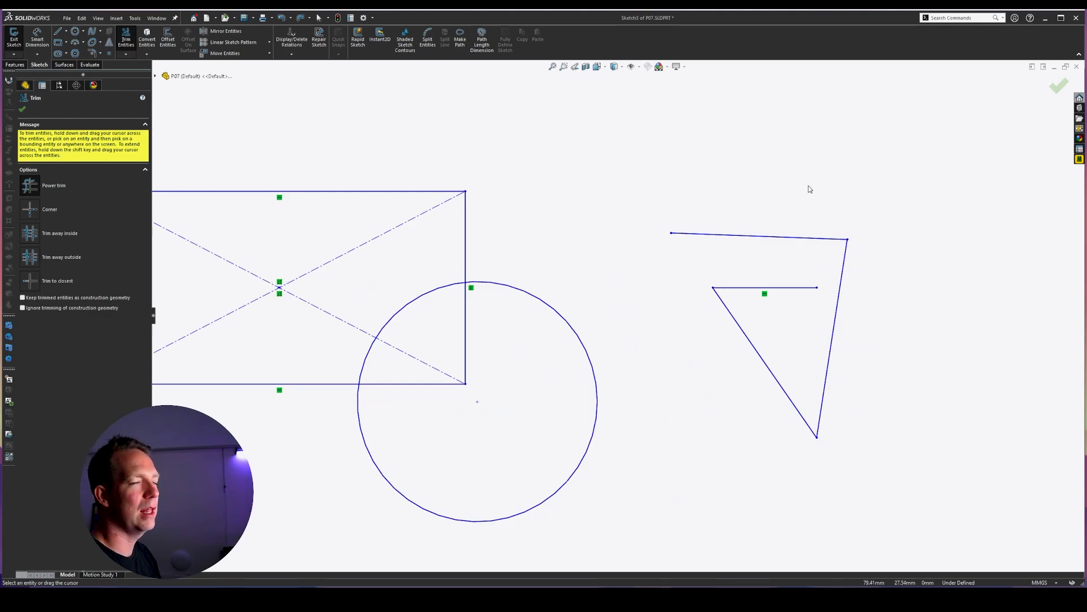
left_click(677, 234)
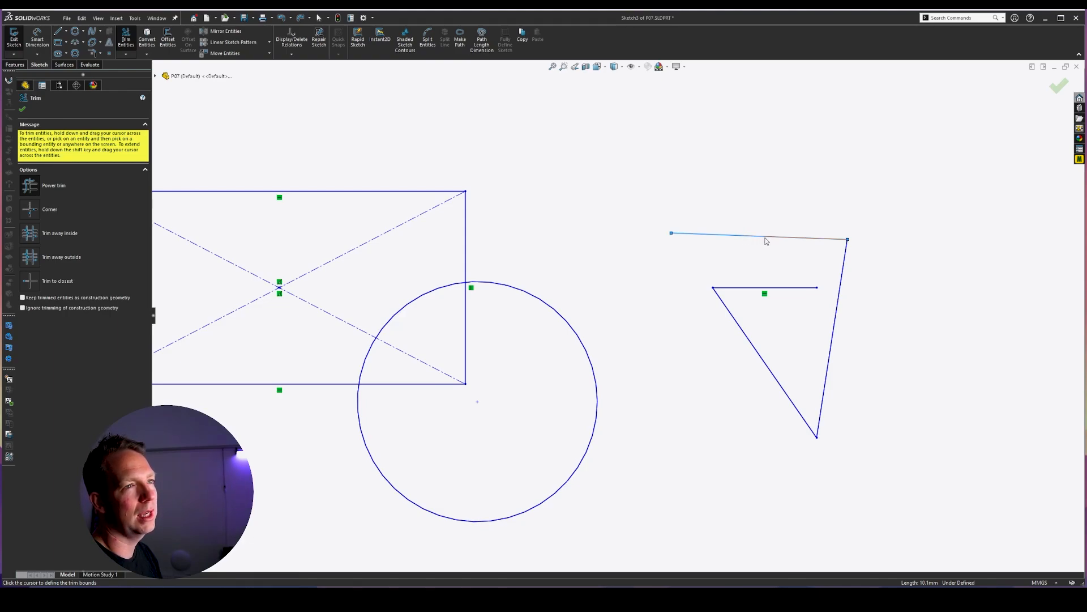
left_click(797, 242)
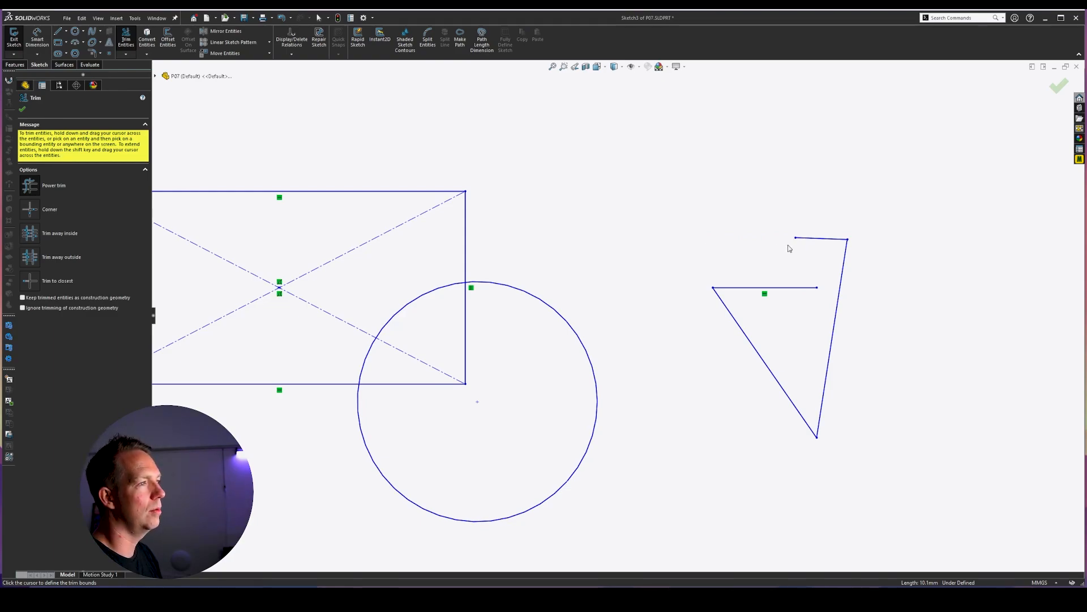
left_click_drag(799, 241, 467, 252)
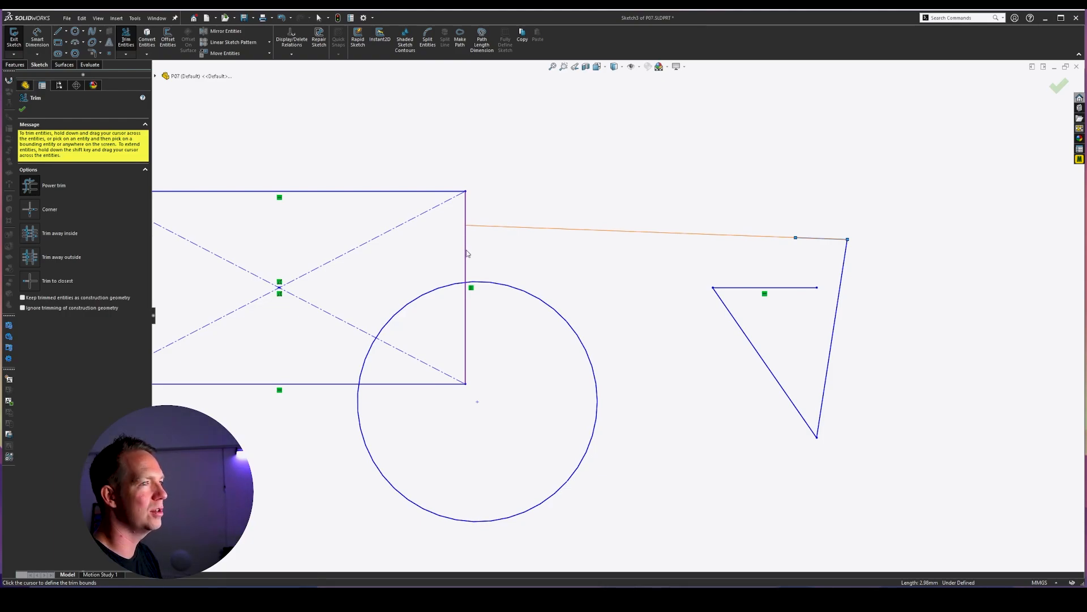
mouse_move(467, 253)
left_mouse_down("shift")
mouse_move(406, 233)
mouse_move(382, 193)
mouse_move(466, 251)
left_mouse_up("shift")
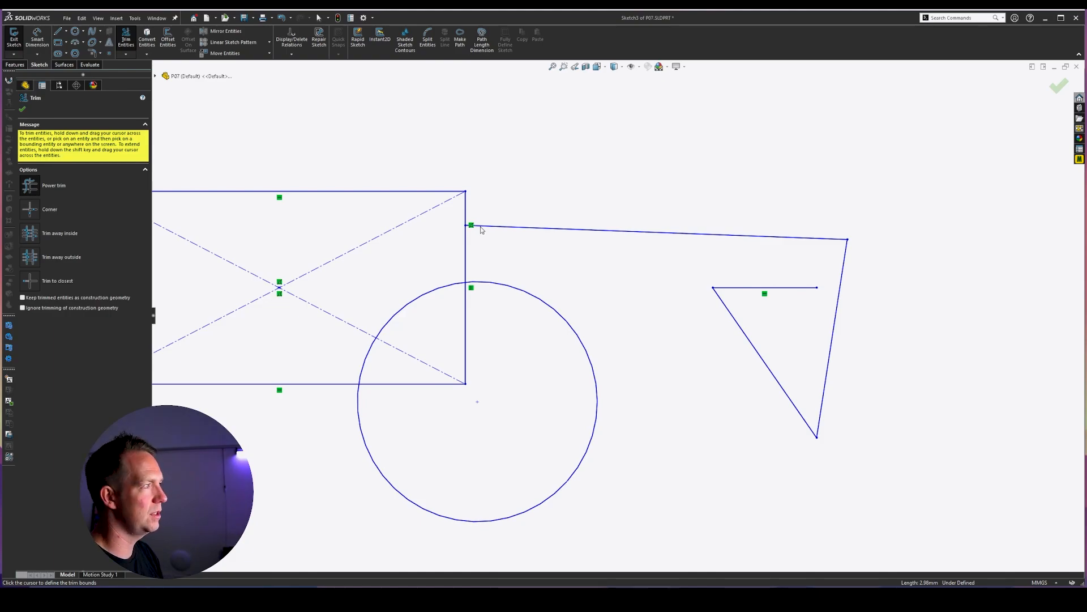
- Shorten the open chain's upper line to about 22 mm and power-trim the circle and rectangle corner, keeping only the arc inside the rectangle
left_click_drag(480, 226, 720, 235)
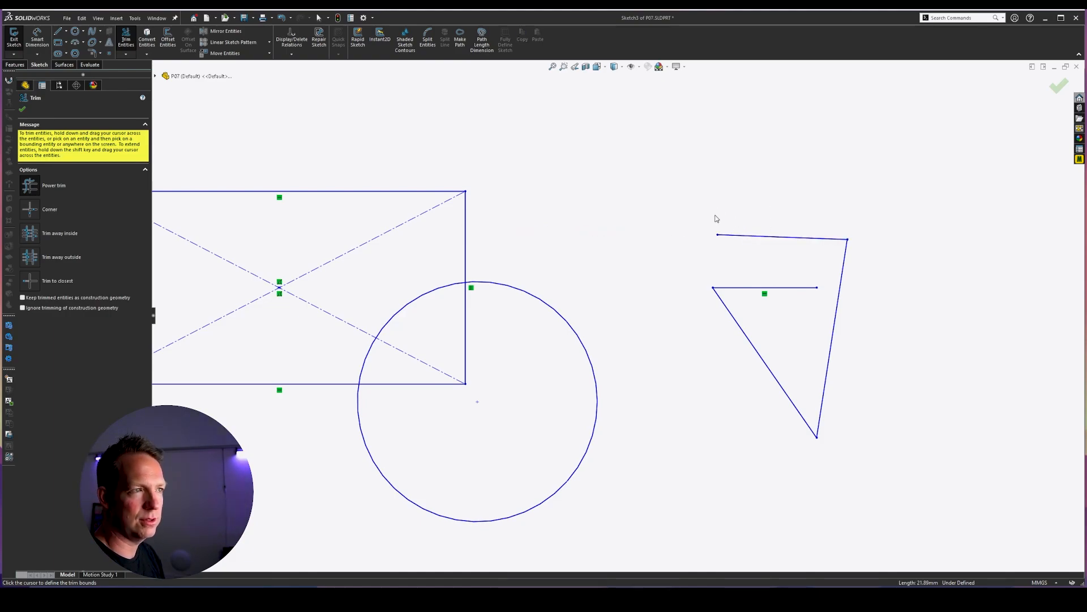
key("f")
scroll(607, 369, "down", 1)
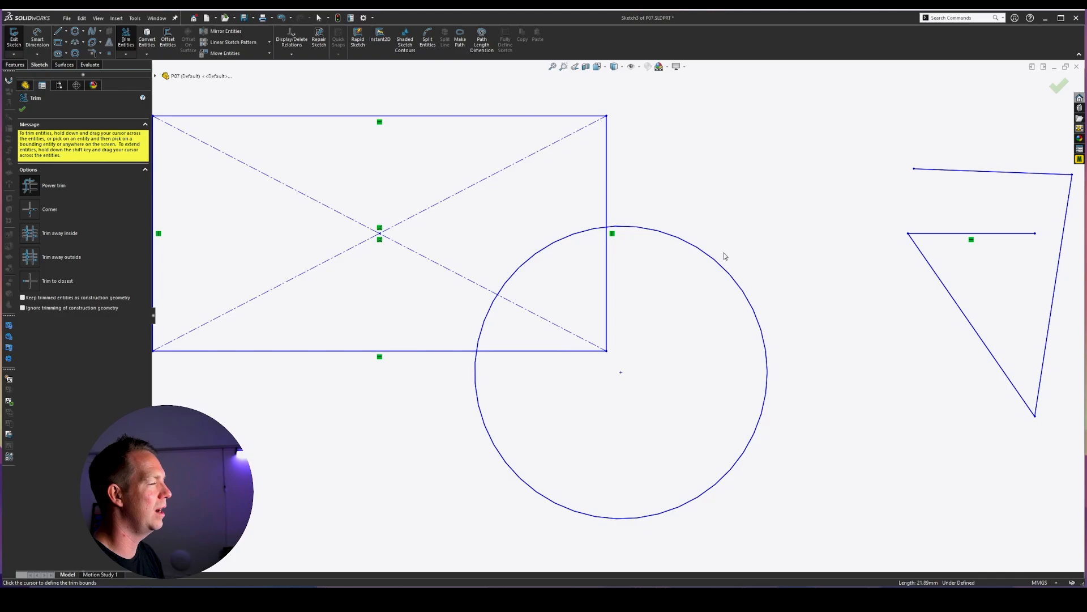
mouse_move(747, 258)
left_mouse_down()
mouse_move(712, 282)
mouse_move(607, 279)
mouse_move(616, 287)
mouse_move(586, 443)
mouse_move(533, 341)
mouse_move(572, 431)
left_mouse_up()
scroll(486, 396, "up", 2)
scroll(486, 396, "up", 1)
scroll(199, 247, "down", 2)
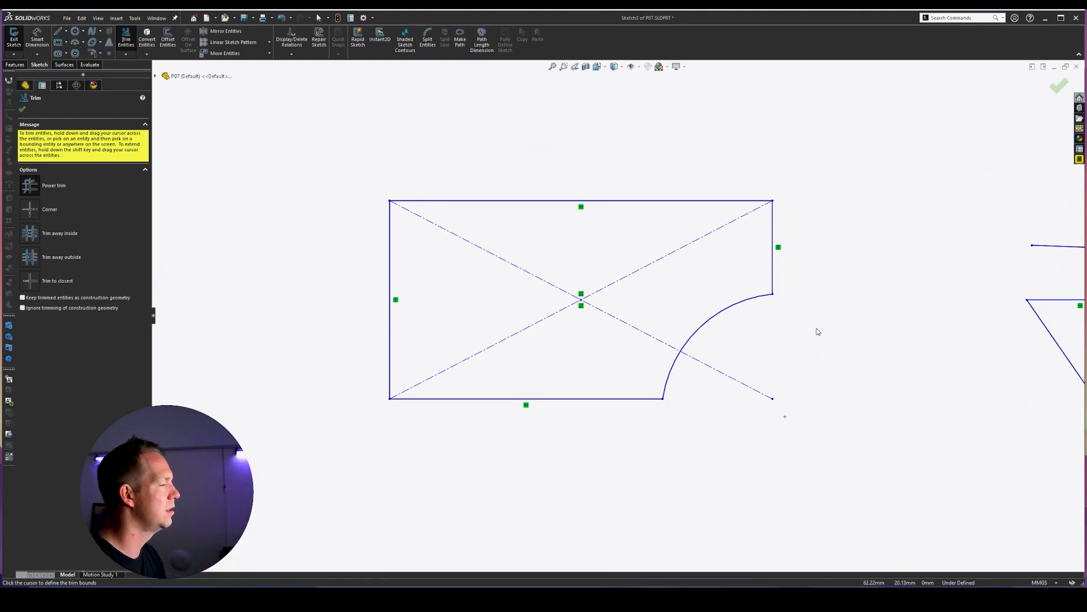
- Extend the rectangle's upper edge past its right corner with power trim, and return its end to the corner
scroll(818, 330, "up", 3)
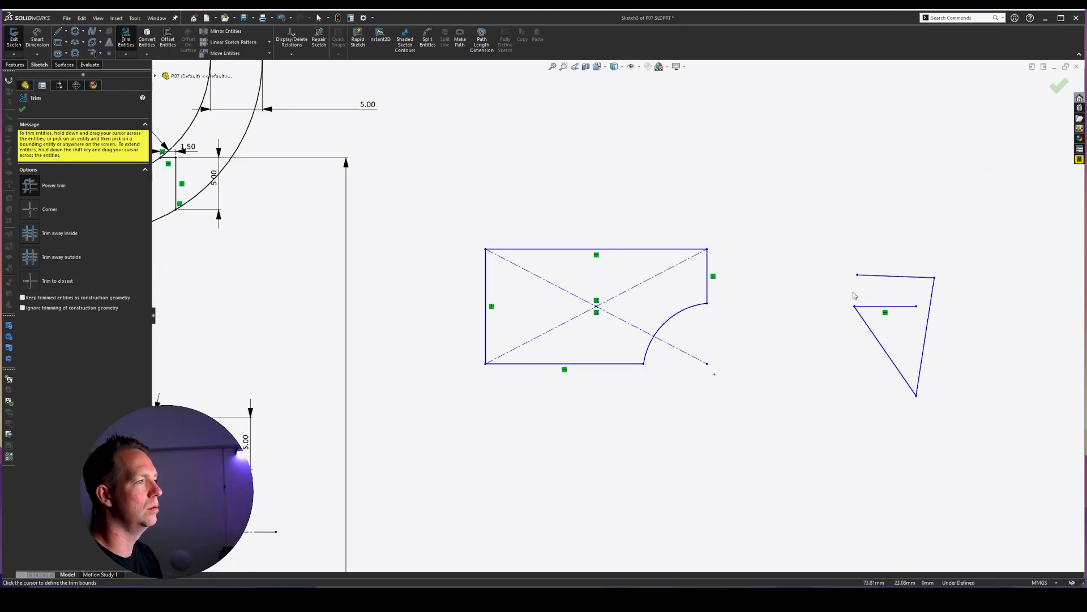
scroll(854, 295, "down", 1)
scroll(876, 433, "up", 2)
scroll(876, 434, "down", 2)
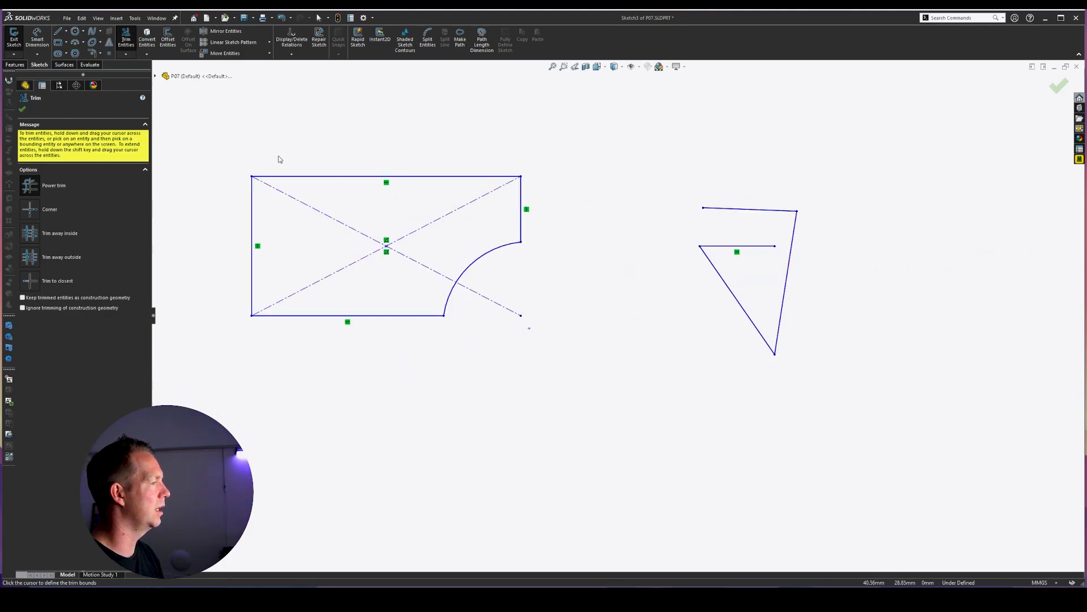
left_click_drag(509, 181, 644, 182, "shift")
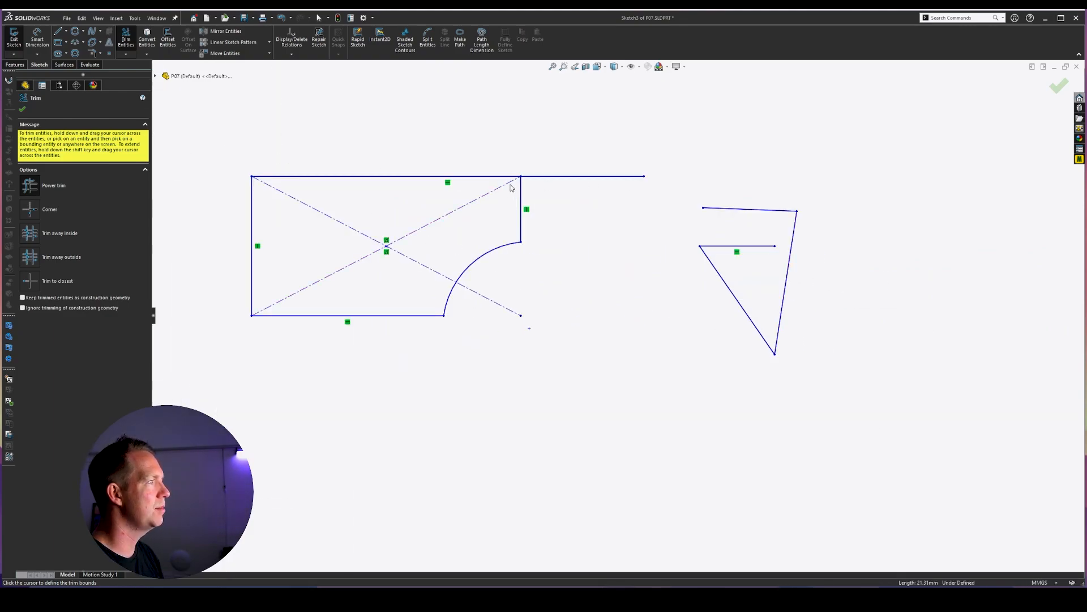
mouse_move(510, 188)
left_mouse_down("shift")
mouse_move(575, 165)
mouse_move(573, 126)
mouse_move(661, 210)
left_mouse_up("shift")
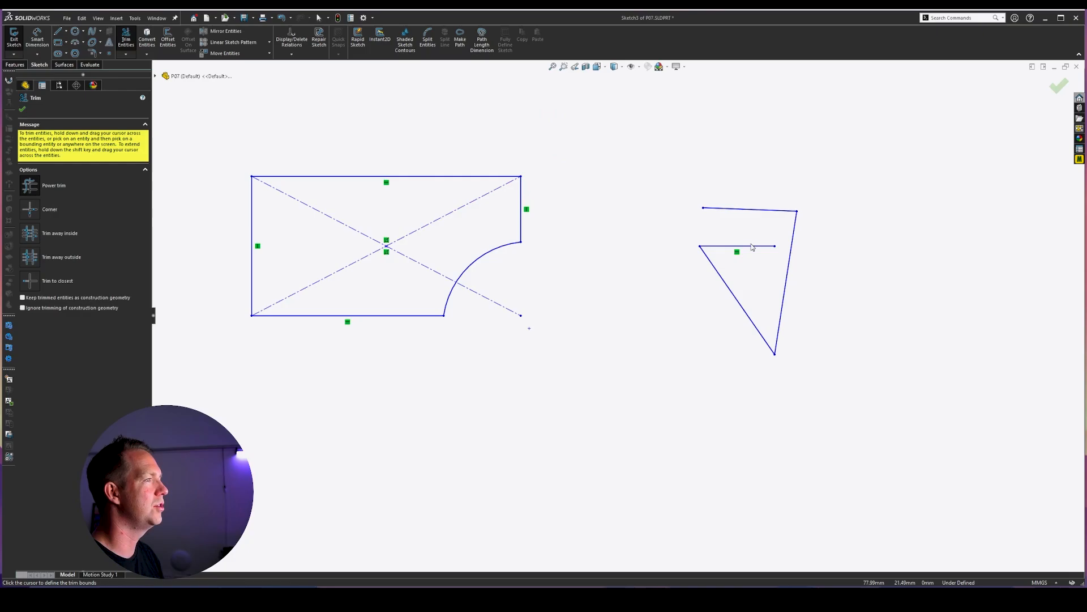
- Delete the practice rectangle, arc and open line chain from the sketch
left_click_drag(746, 198, 833, 257)
mouse_move(452, 162)
left_mouse_down()
mouse_move(320, 295)
mouse_move(591, 160)
mouse_move(449, 138)
left_mouse_up()
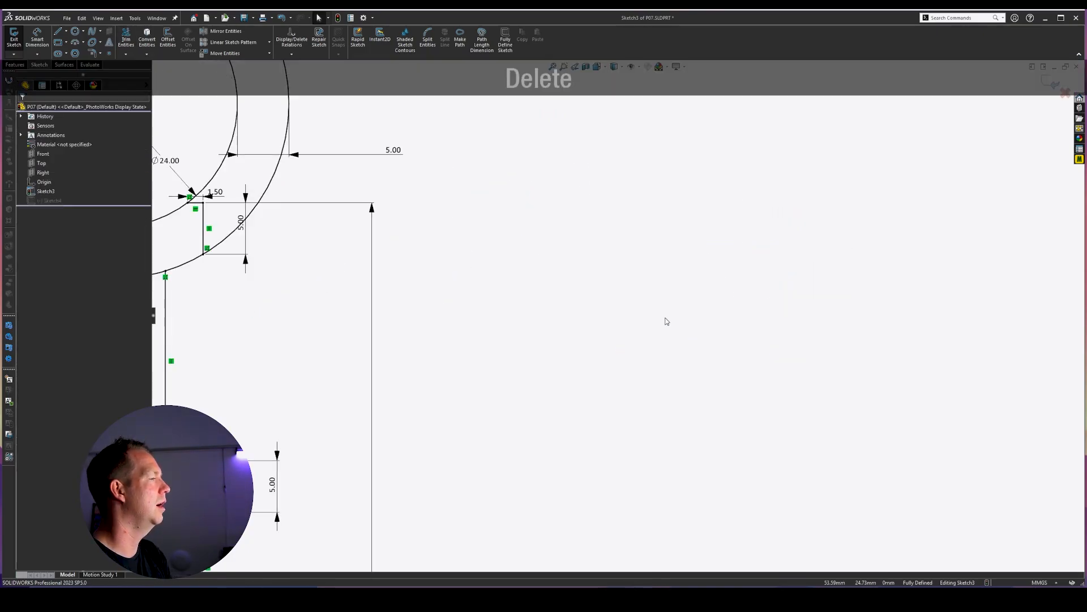
scroll(665, 318, "down", 3)
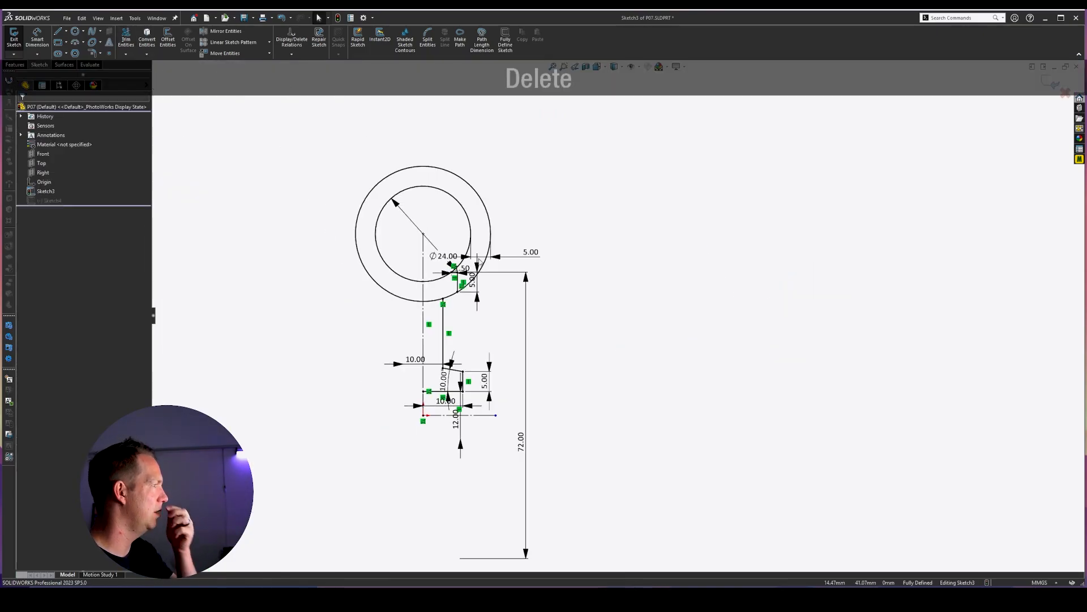
- Power-trim the profile's two circles to their lower arcs right of the centerline, and remove the outer arc between the centerline and neck line
scroll(432, 270, "up", 5)
scroll(364, 225, "up", 2)
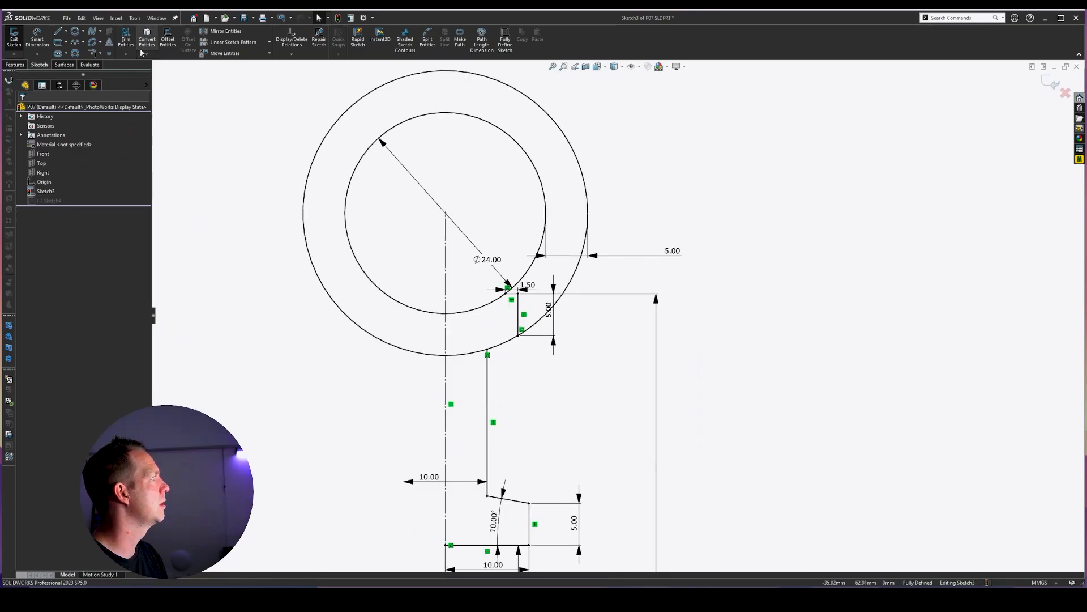
left_click(124, 36)
scroll(253, 110, "down", 2)
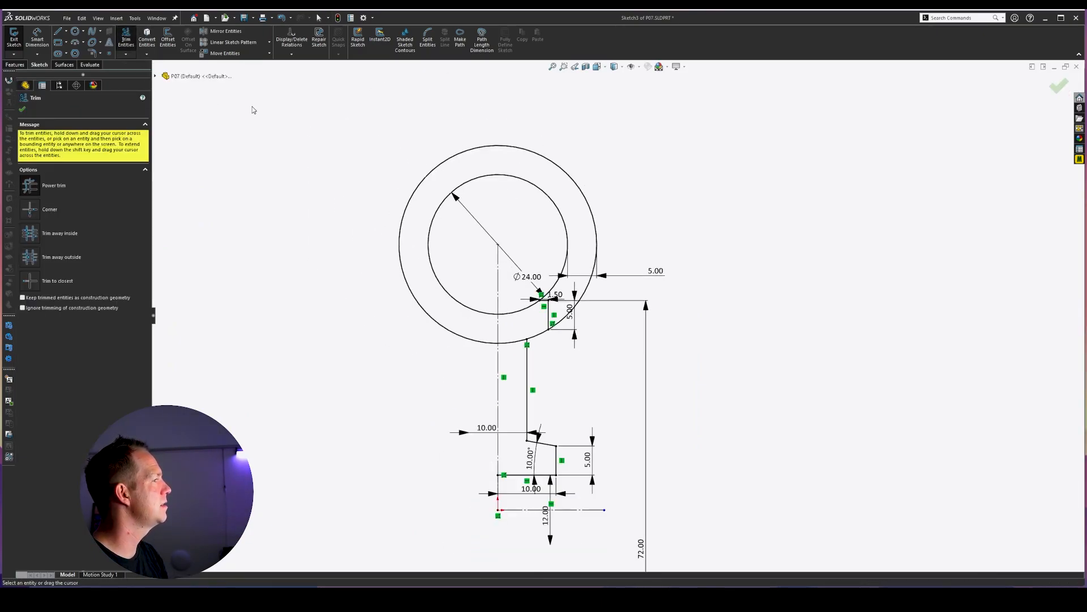
scroll(323, 111, "up", 1)
scroll(372, 264, "up", 2)
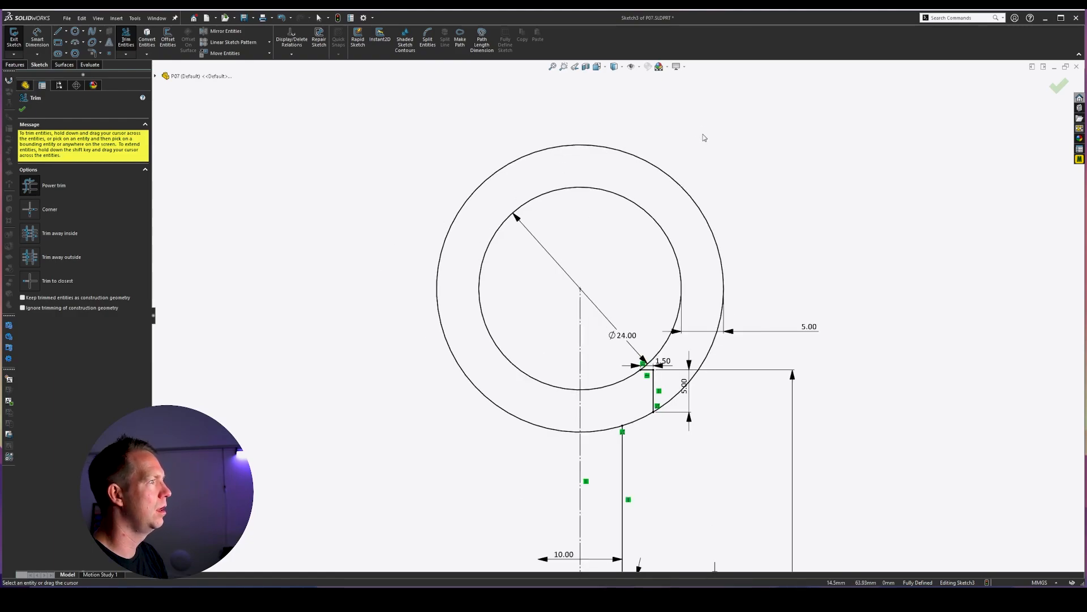
left_click_drag(703, 135, 628, 211)
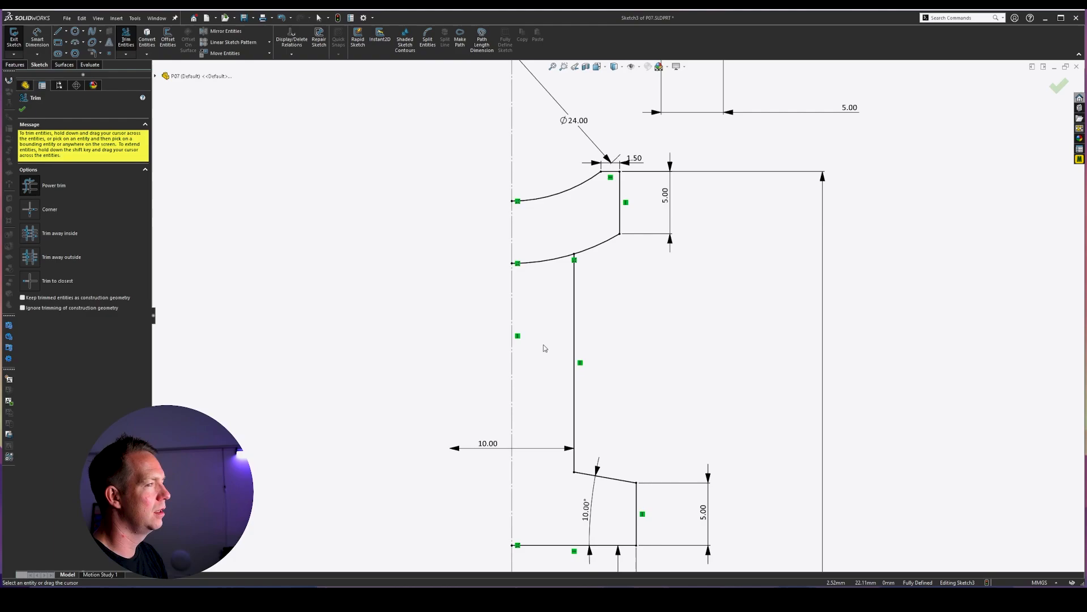
left_click_drag(543, 343, 546, 243)
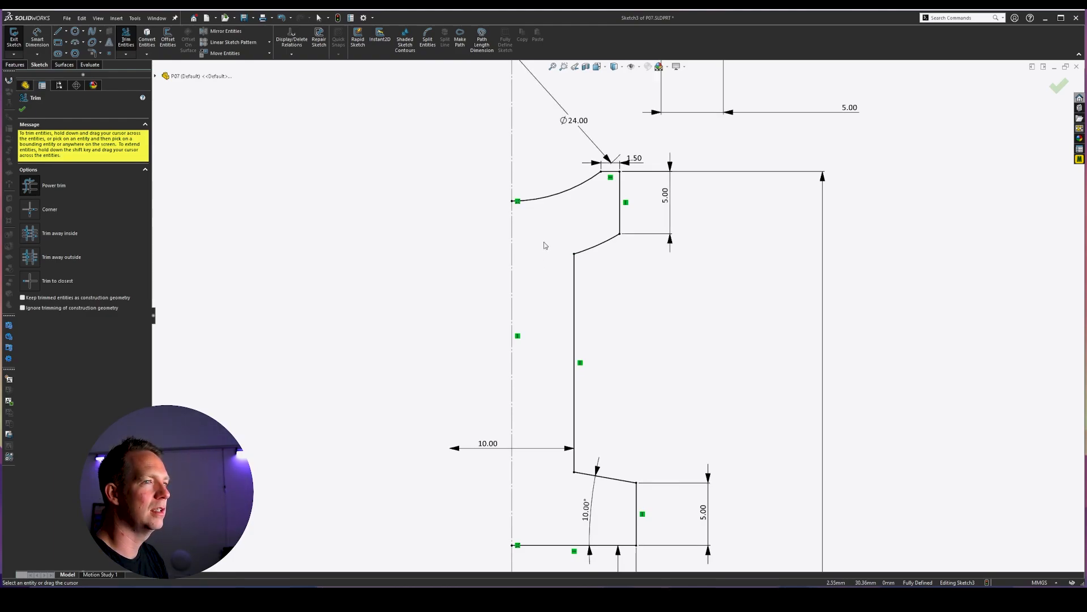
key("Escape")
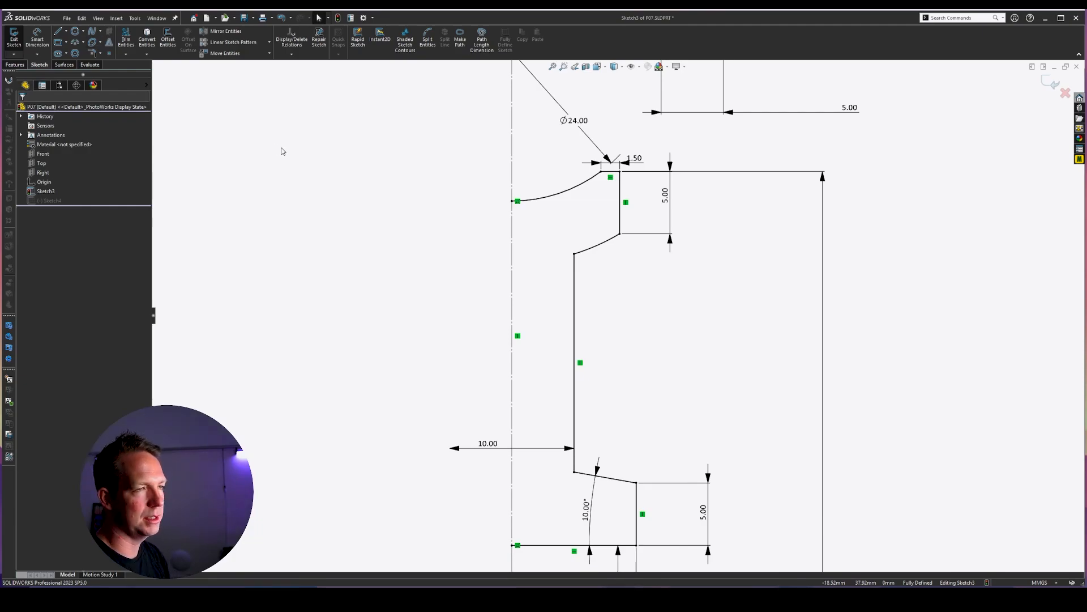
- Exit the profile sketch and delete Sketch4 from the part
left_click(1052, 83)
scroll(679, 324, "up", 4)
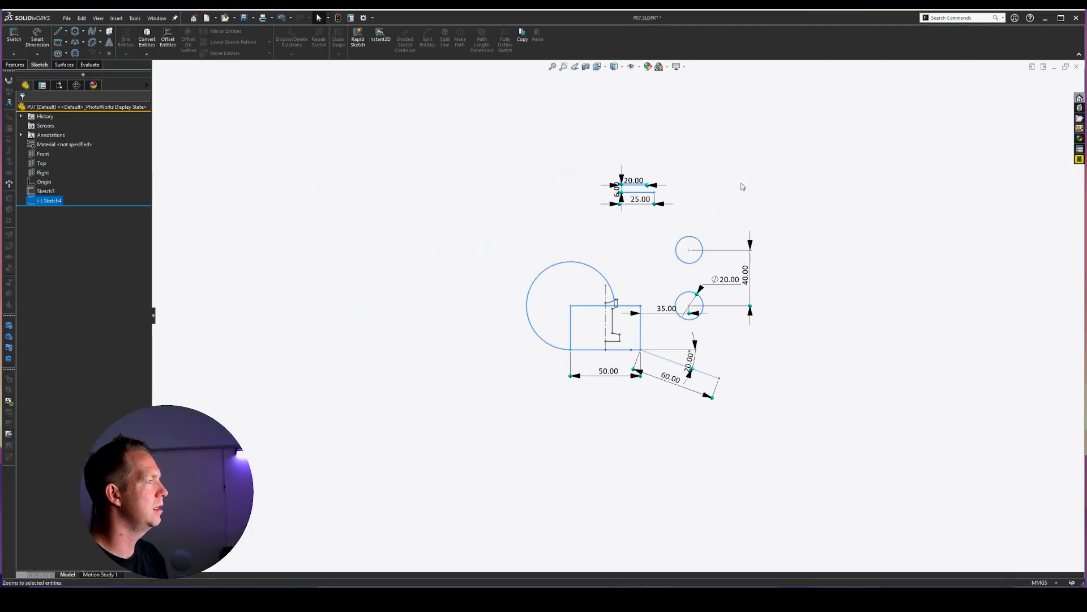
scroll(743, 187, "down", 1)
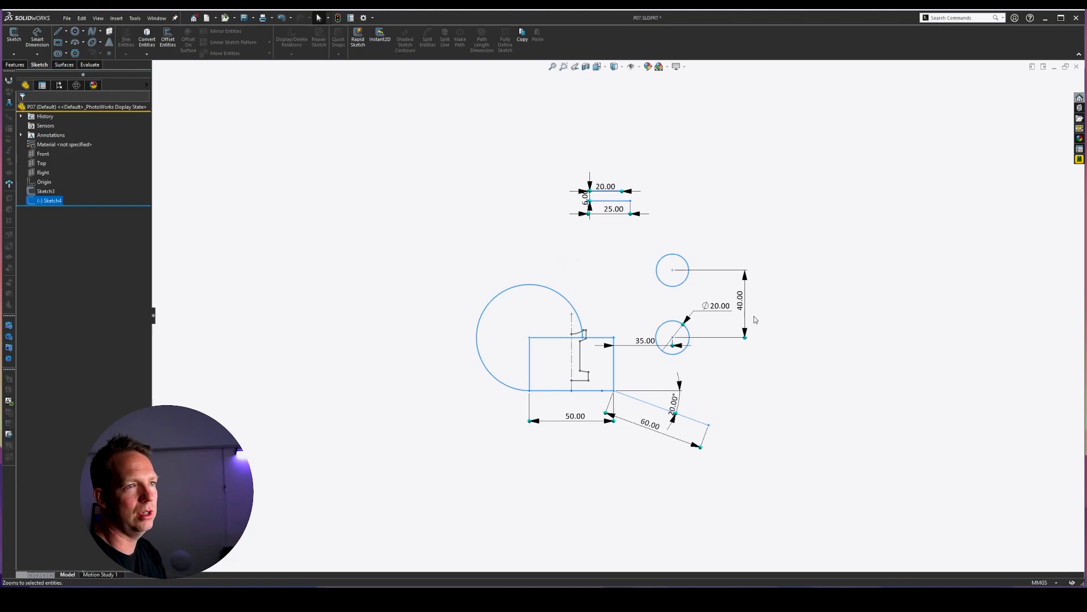
scroll(754, 318, "down", 2)
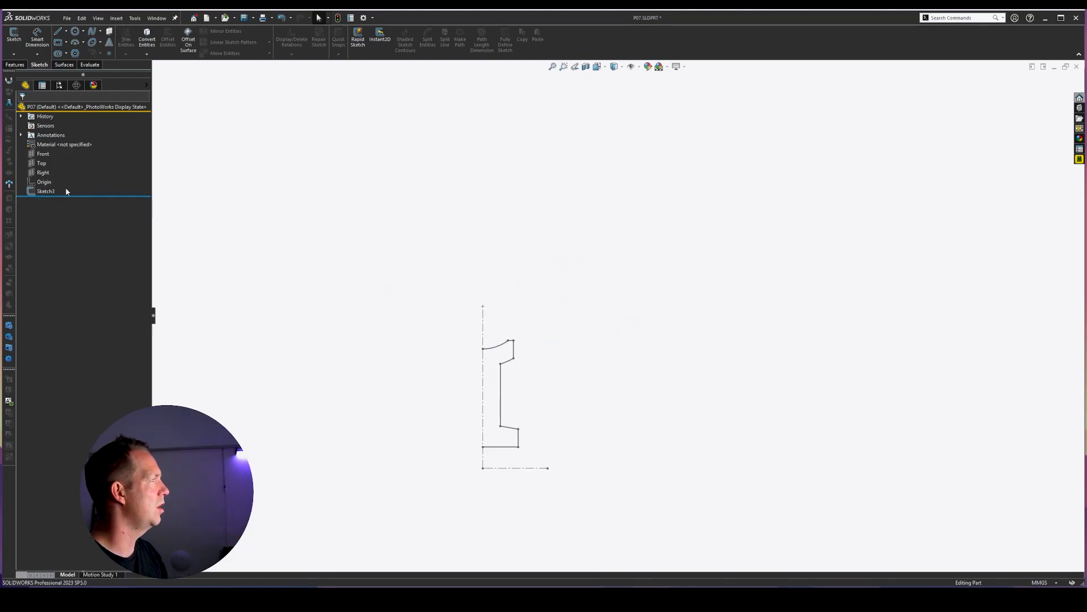
double_click(51, 192)
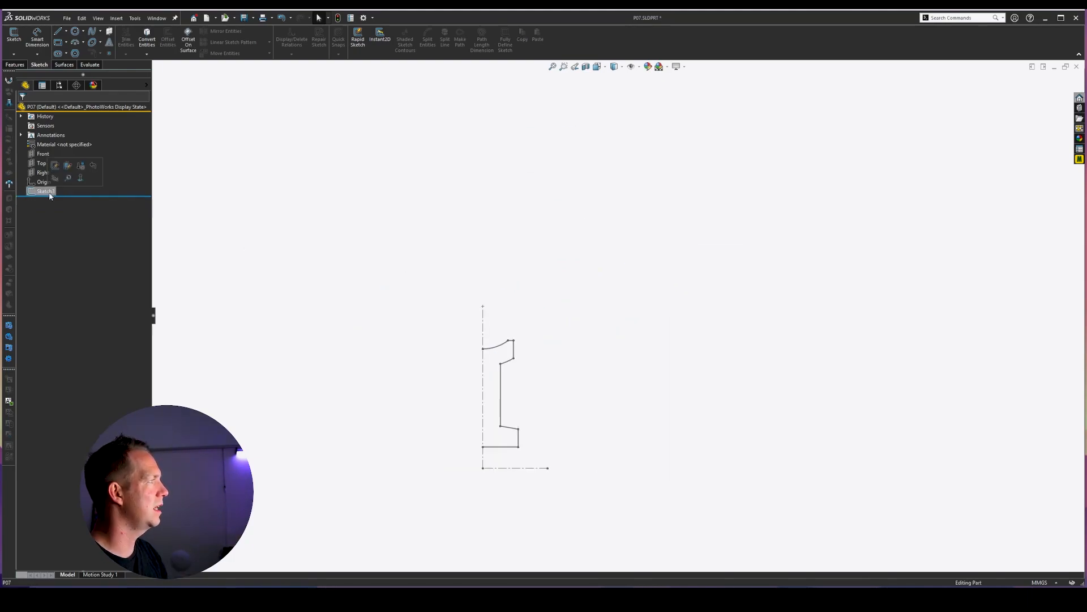
left_click(553, 246)
scroll(443, 395, "down", 3)
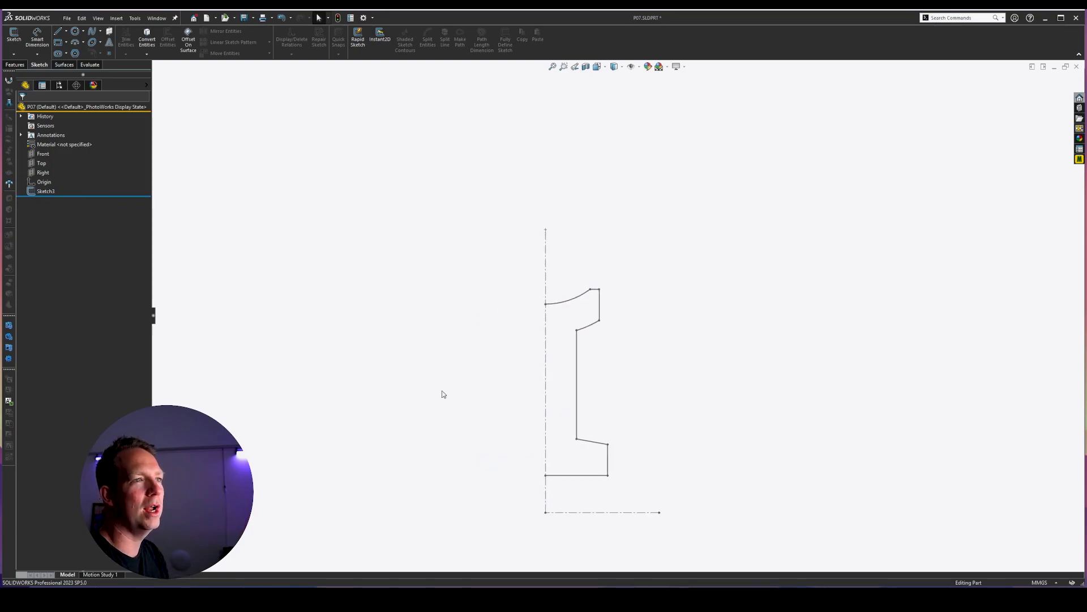
key("f")
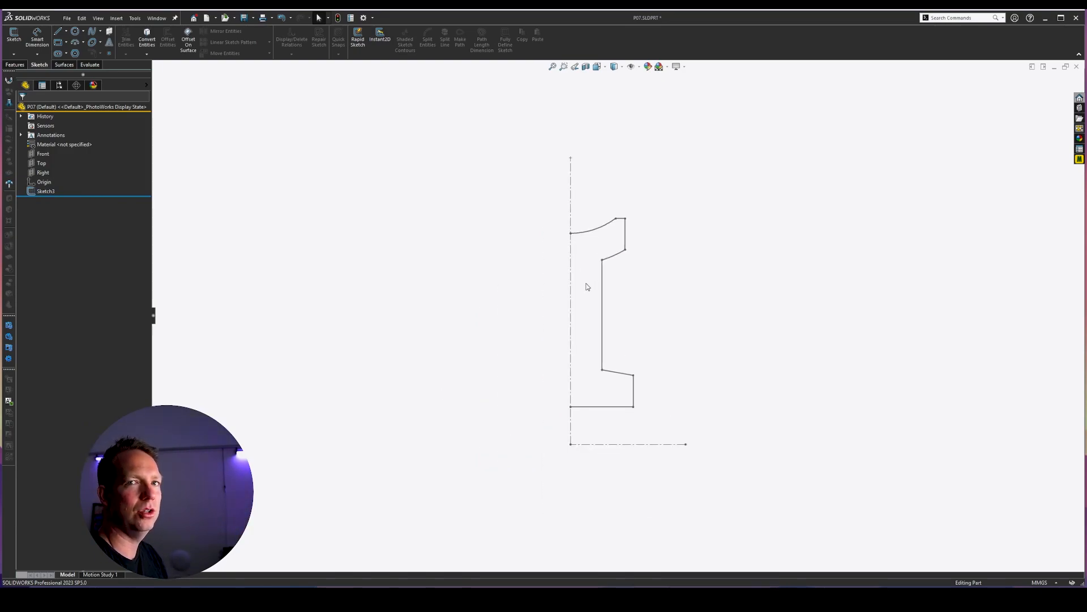
- Show the Front plane around the finished profile sketch
mouse_move(653, 294)
middle_mouse_down()
mouse_move(617, 306)
mouse_move(704, 280)
middle_mouse_up()
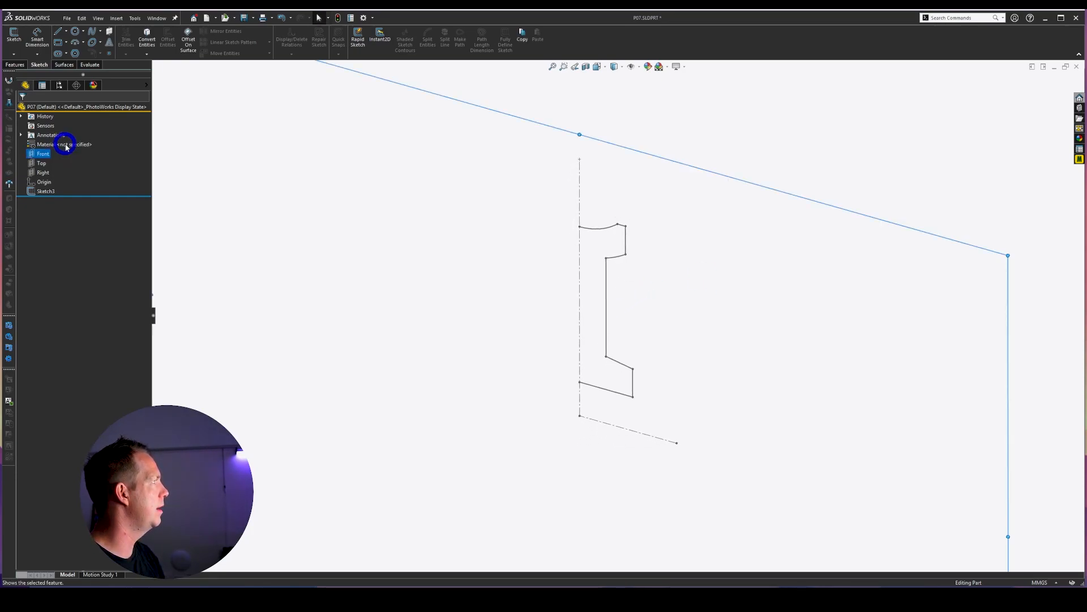
left_click(43, 154)
key("f")
mouse_move(754, 217)
middle_mouse_down()
mouse_move(742, 245)
mouse_move(655, 211)
mouse_move(682, 252)
mouse_move(732, 232)
mouse_move(760, 253)
middle_mouse_up()
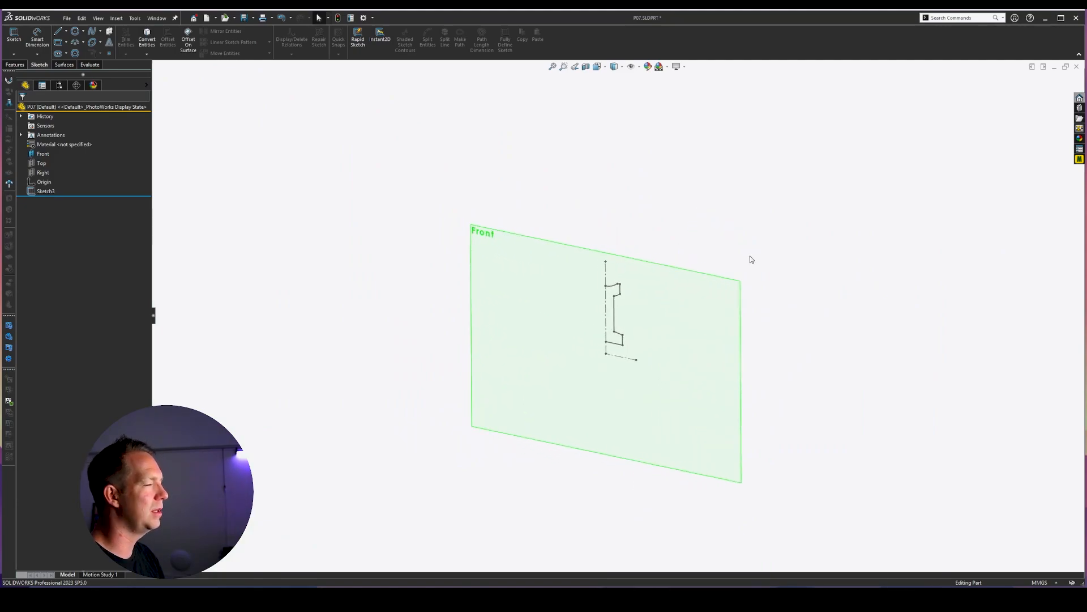
key("f")
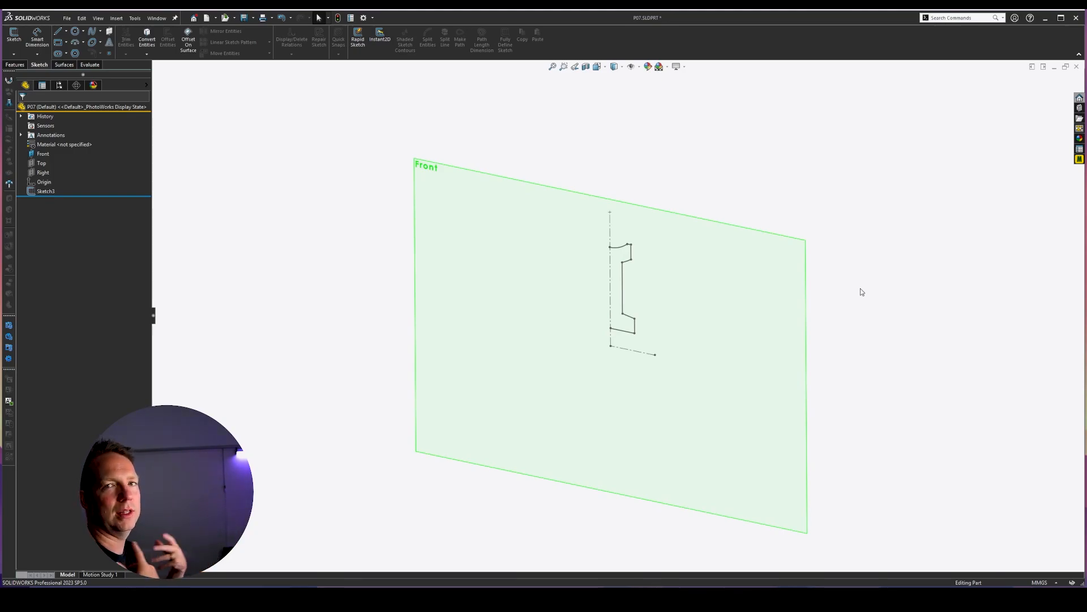
- Create a reference plane parallel to the Front plane at an offset distance of 20 mm
left_click(15, 65)
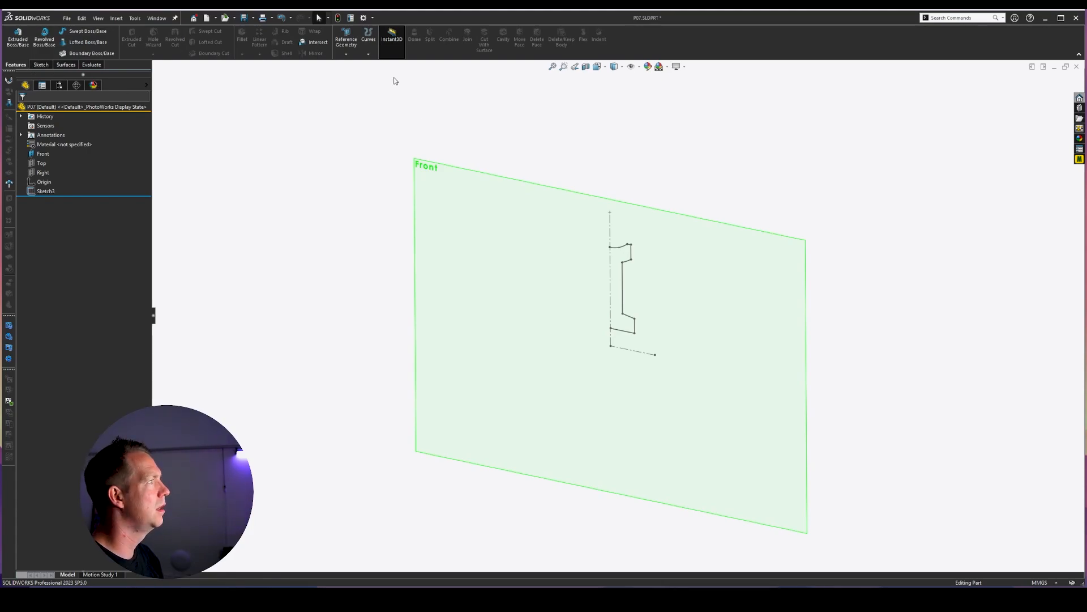
left_click(347, 54)
left_click(354, 64)
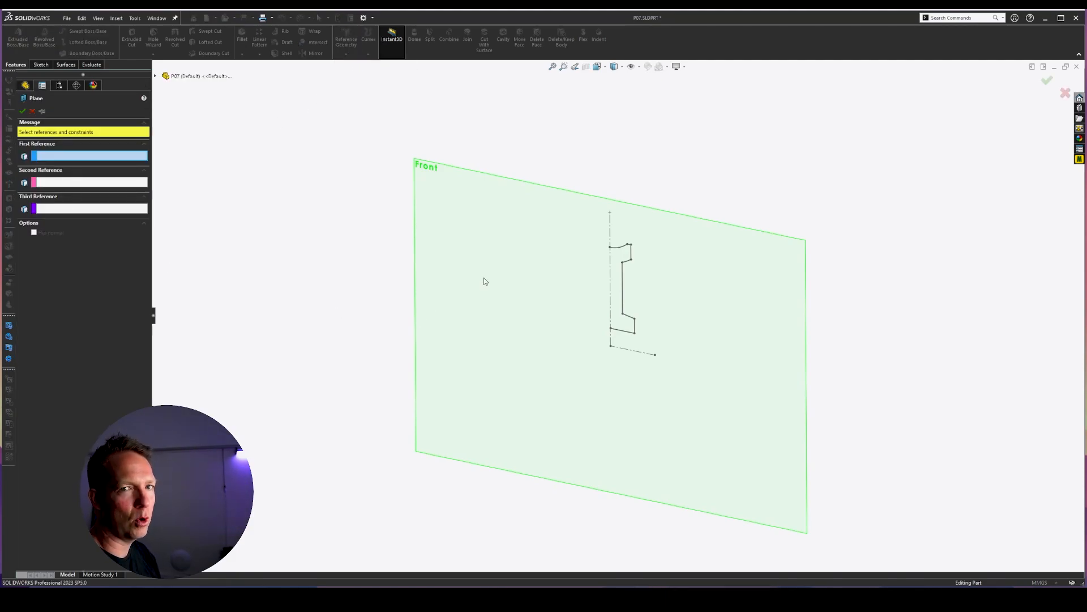
left_click(432, 170)
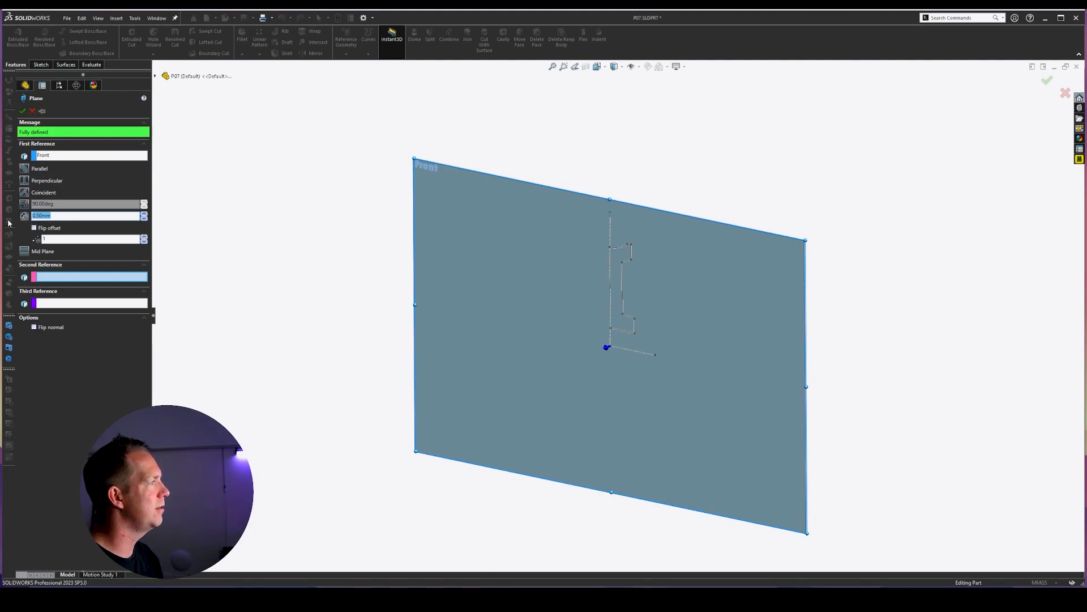
middle_click_drag(796, 337, 601, 391)
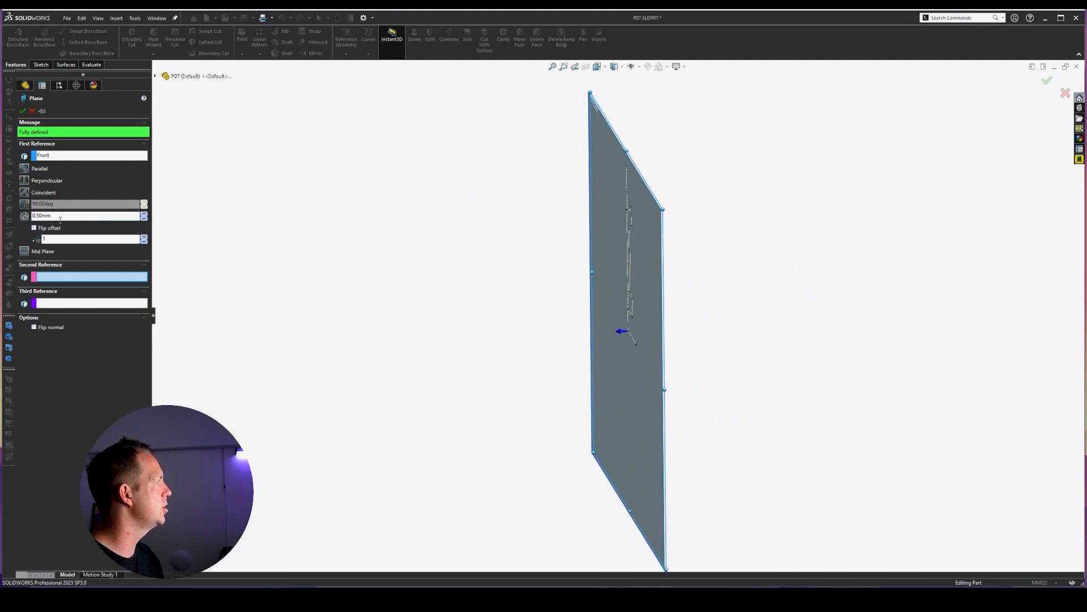
type("20")
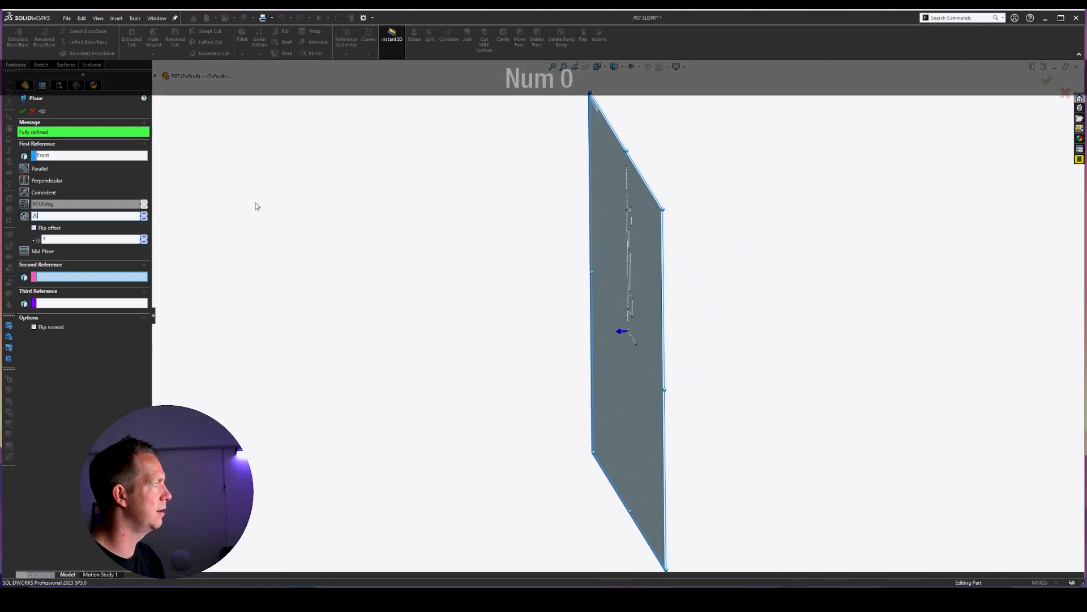
key("Return")
scroll(680, 334, "up", 3)
middle_click_drag(679, 336, 774, 427)
scroll(728, 417, "down", 2)
middle_click_drag(404, 113, 446, 145, "ctrl")
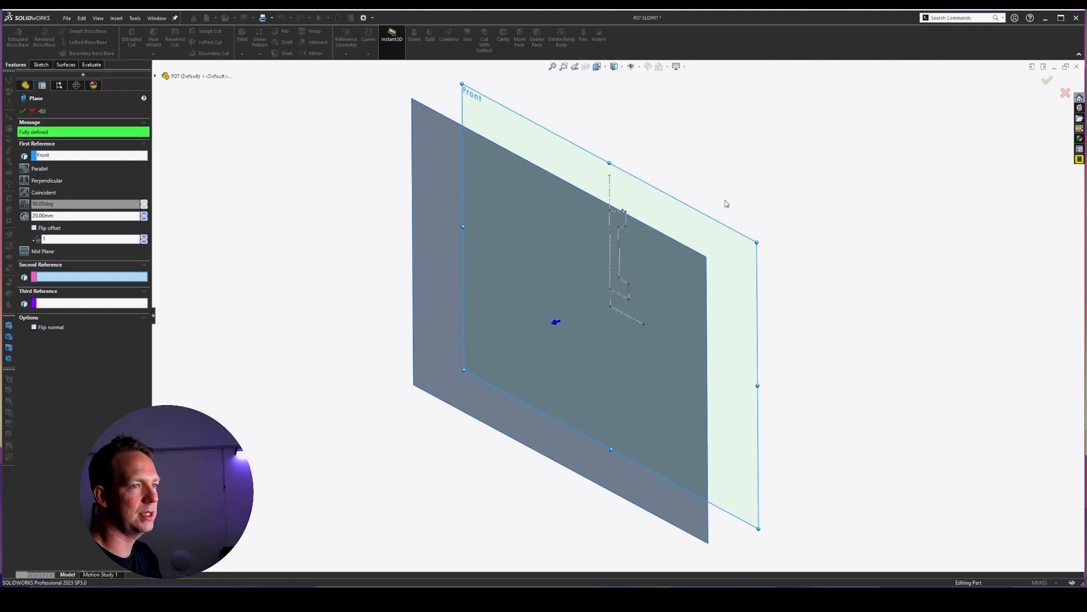
left_click(22, 111)
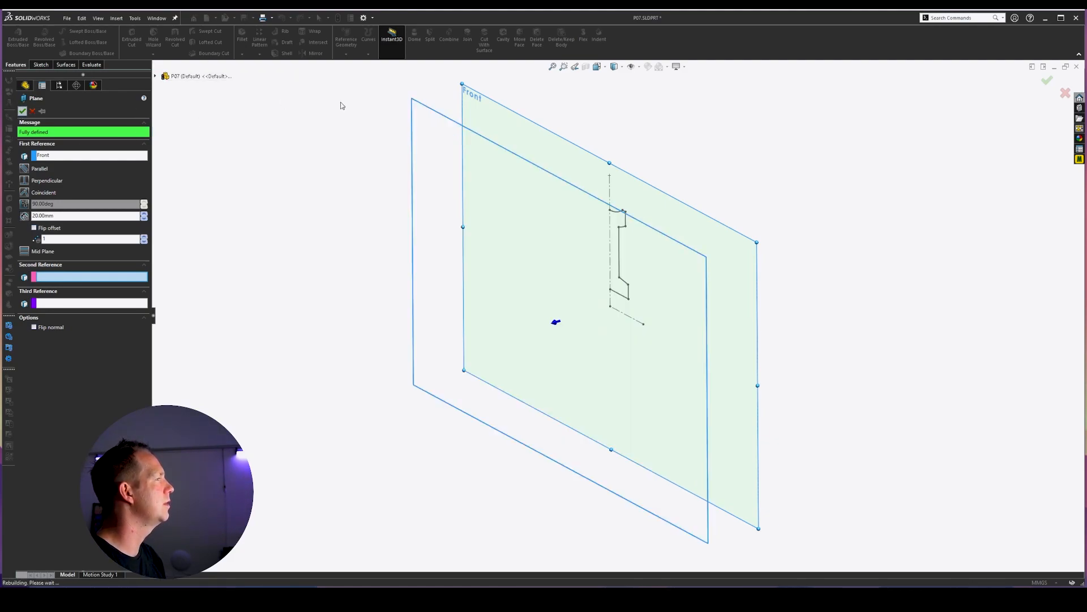
- Increase the reference plane's offset from the Front plane to 30 mm using Instant3D
left_click(347, 54)
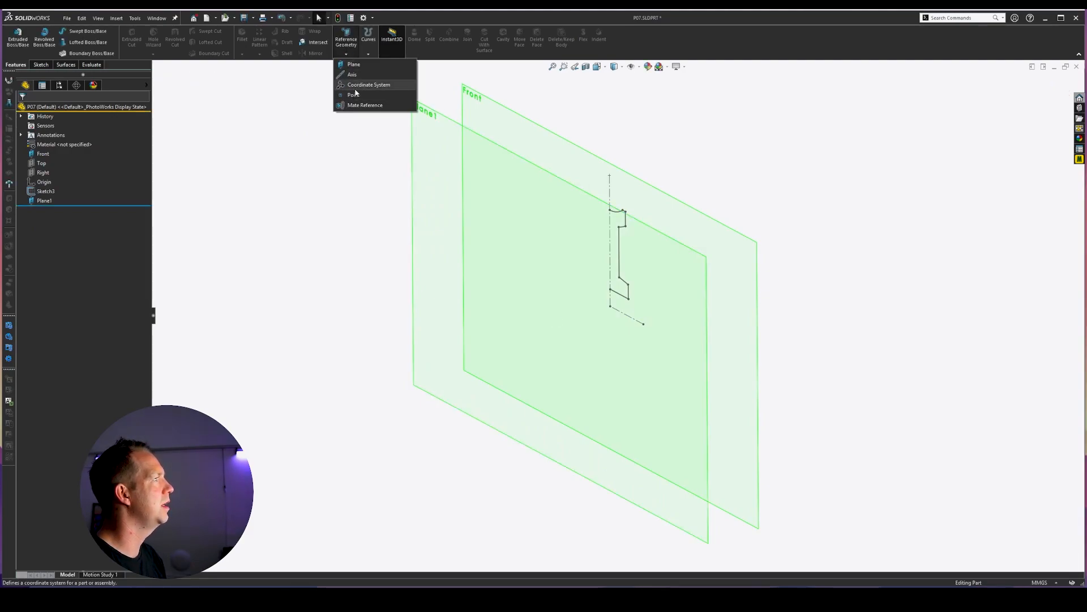
left_click(432, 180)
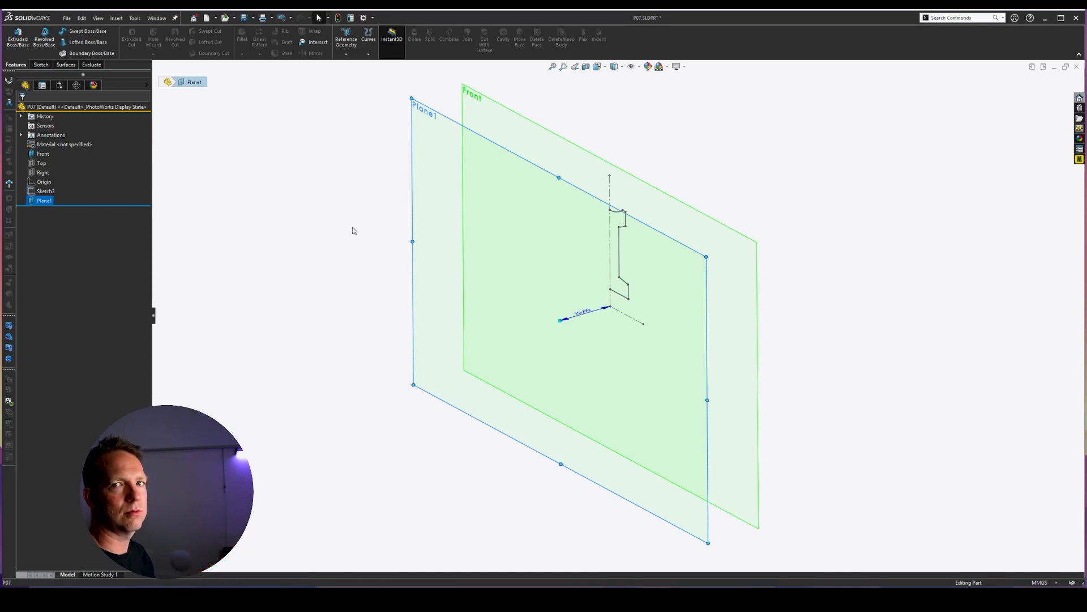
mouse_move(353, 231)
middle_mouse_down()
mouse_move(641, 213)
mouse_move(536, 242)
mouse_move(583, 294)
mouse_move(610, 236)
mouse_move(587, 297)
mouse_move(376, 151)
middle_mouse_up()
left_click(437, 175)
mouse_move(602, 320)
middle_mouse_down()
mouse_move(597, 243)
mouse_move(549, 352)
mouse_move(566, 371)
mouse_move(610, 300)
middle_mouse_up()
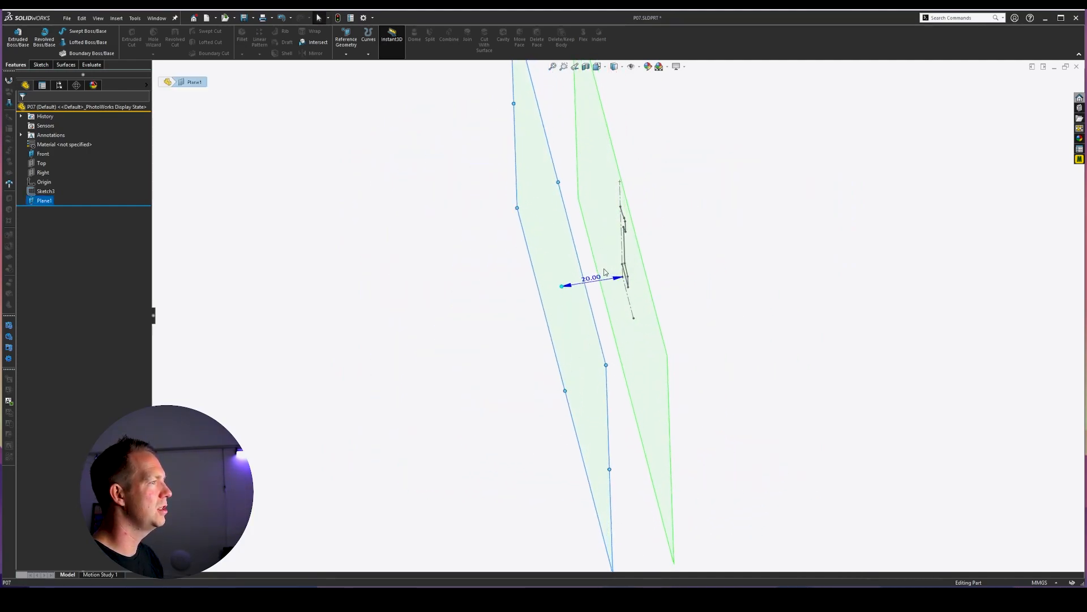
scroll(610, 270, "down", 3)
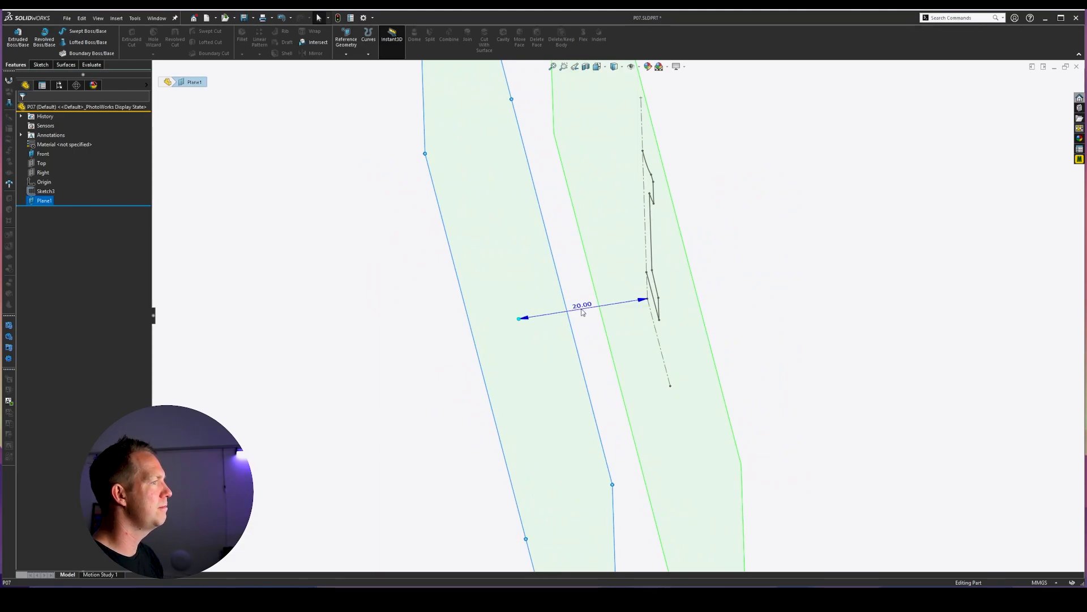
scroll(584, 311, "up", 2)
scroll(618, 304, "down", 2)
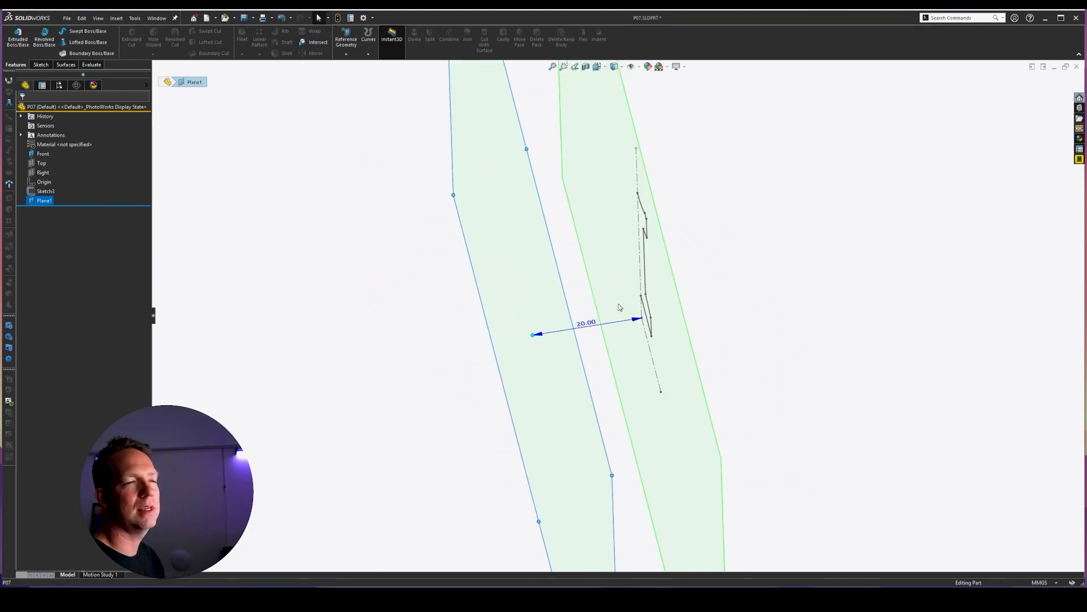
scroll(620, 307, "down", 1)
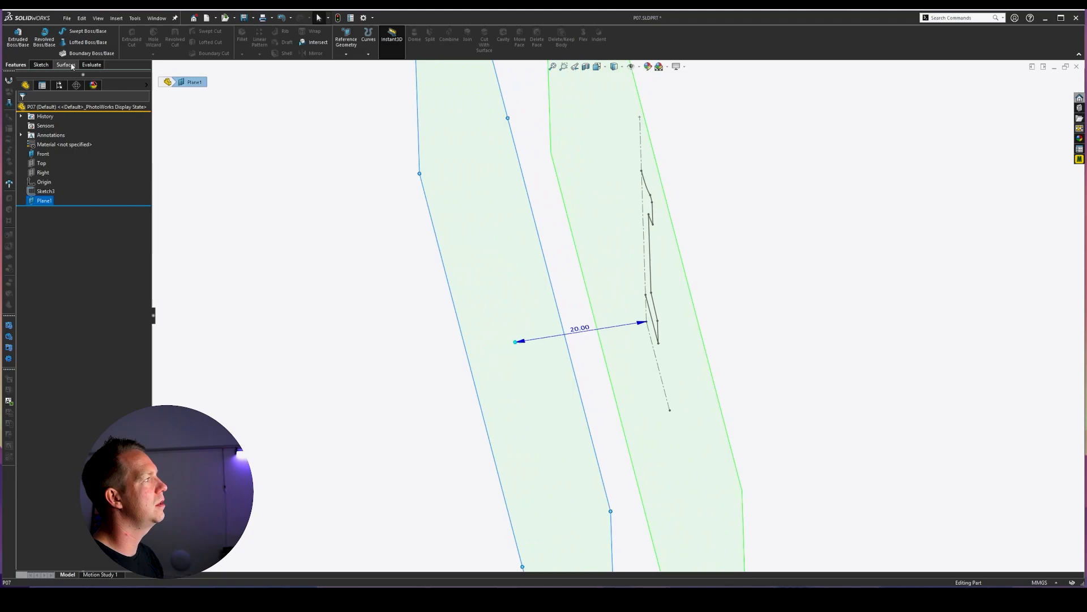
left_click(394, 42)
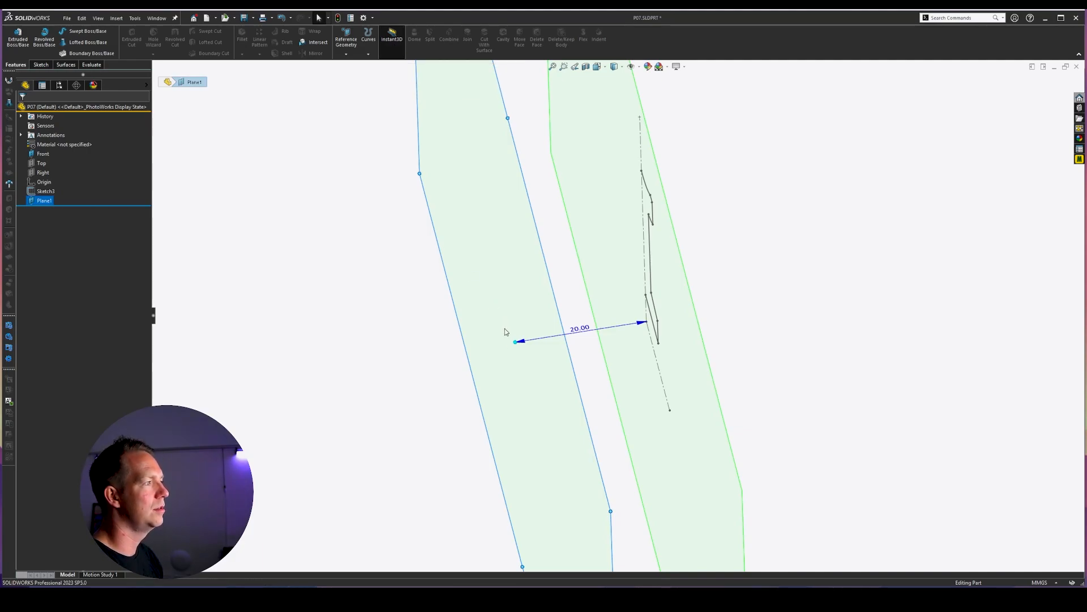
left_click_drag(515, 343, 455, 363)
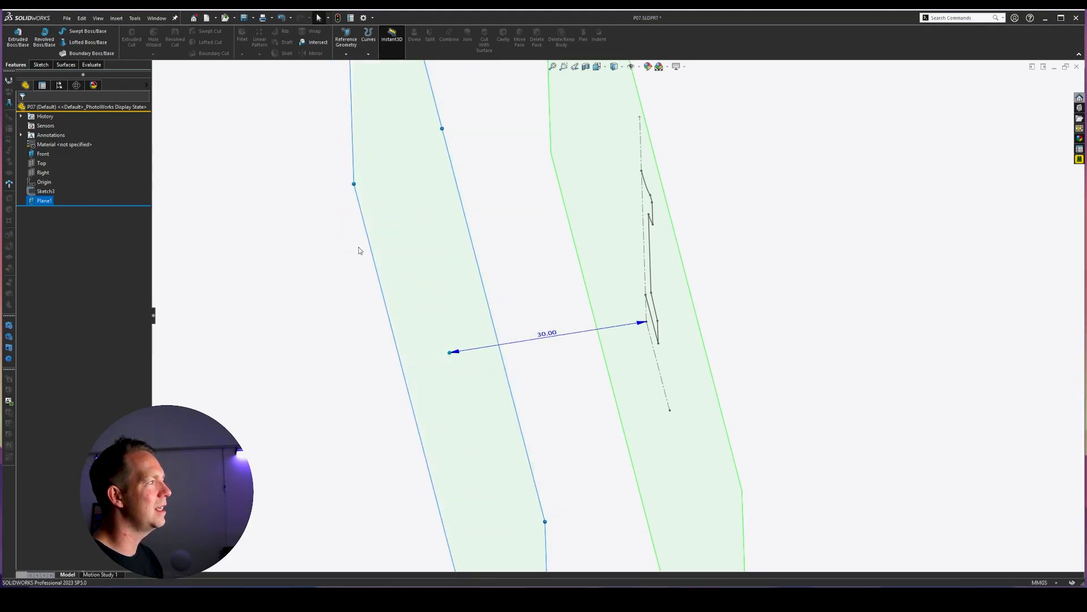
- Turn Instant3D off, select the offset plane to check its editing handles, and turn Instant3D back on
left_click(406, 223)
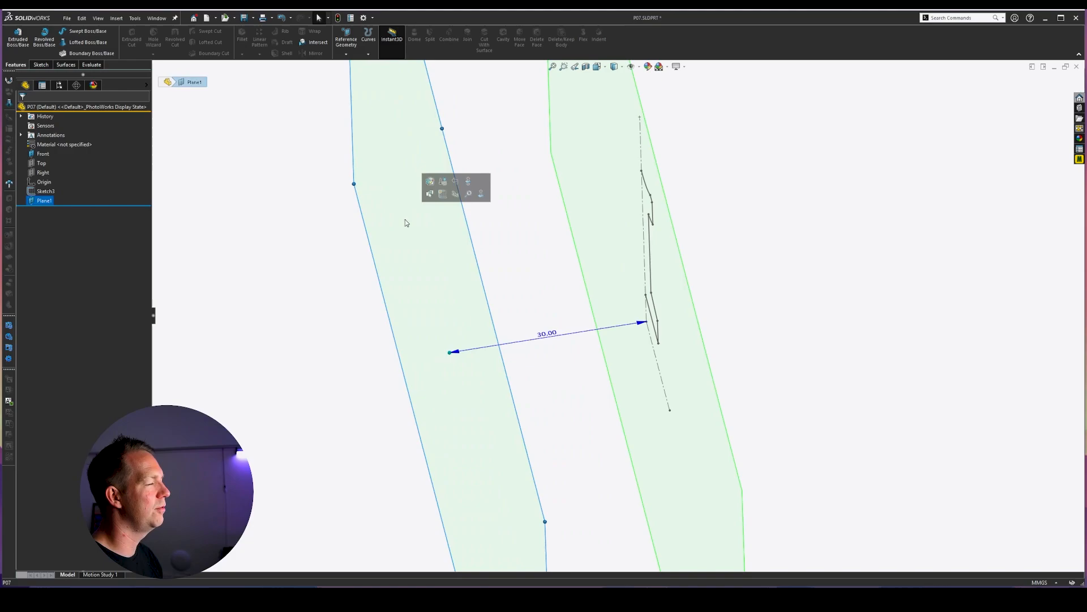
left_click(393, 37)
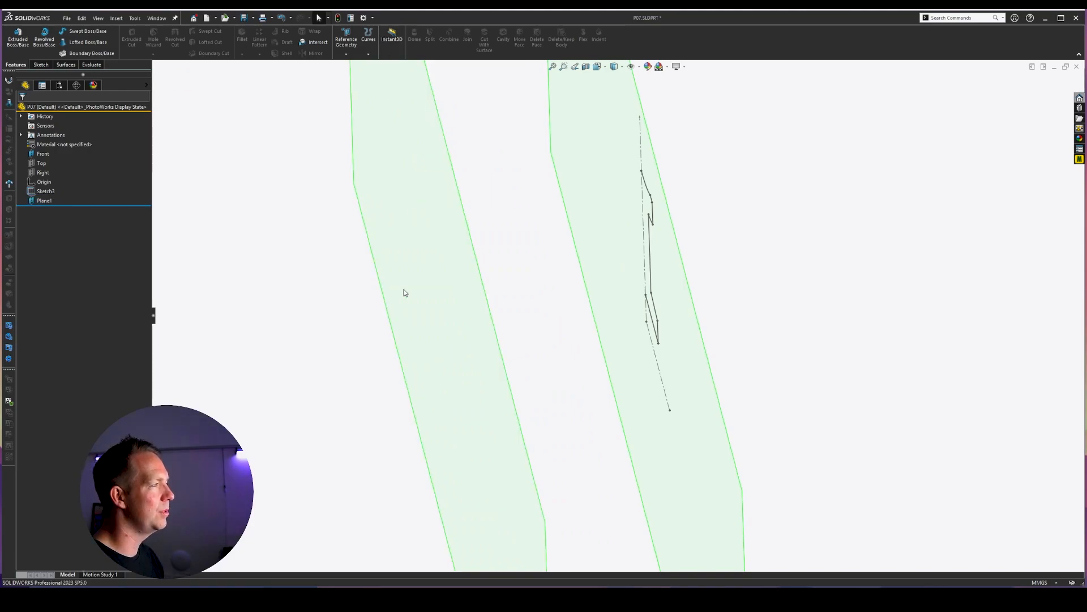
left_click(406, 293)
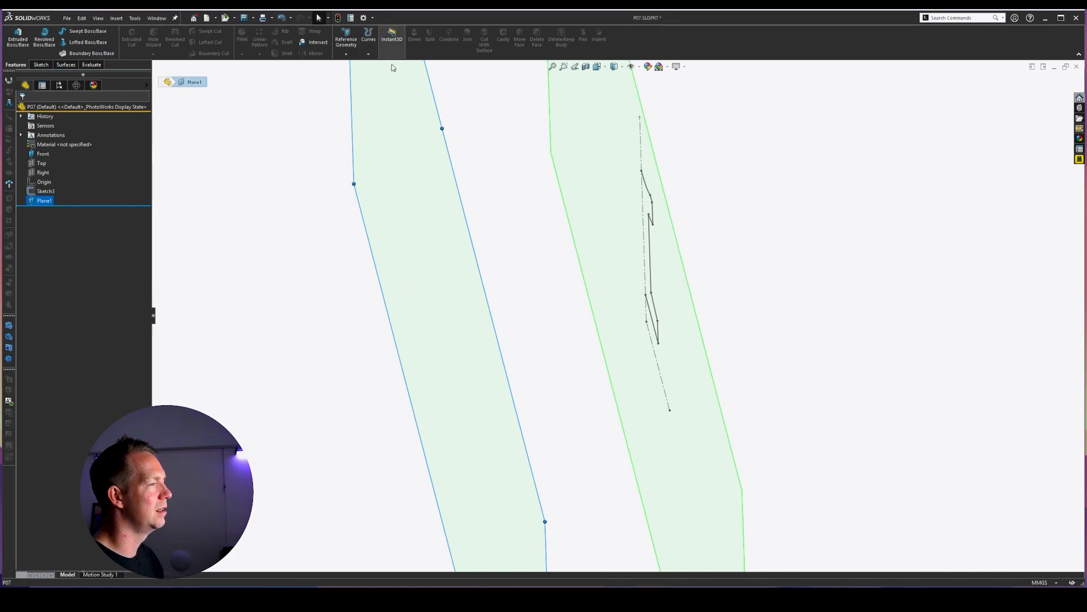
left_click(774, 252)
middle_click_drag(774, 252, 652, 366)
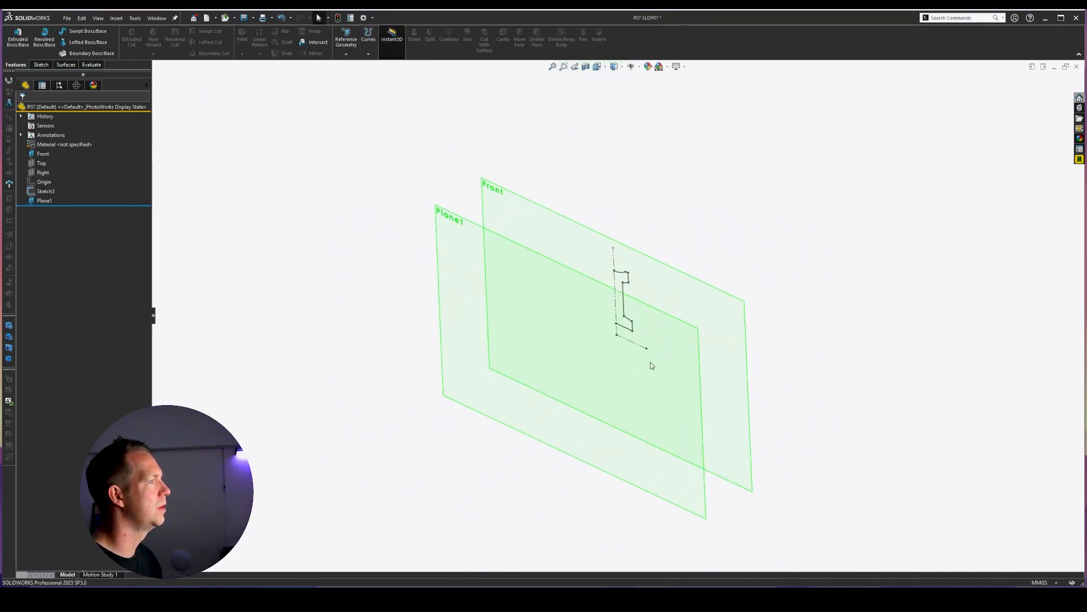
left_click(466, 329)
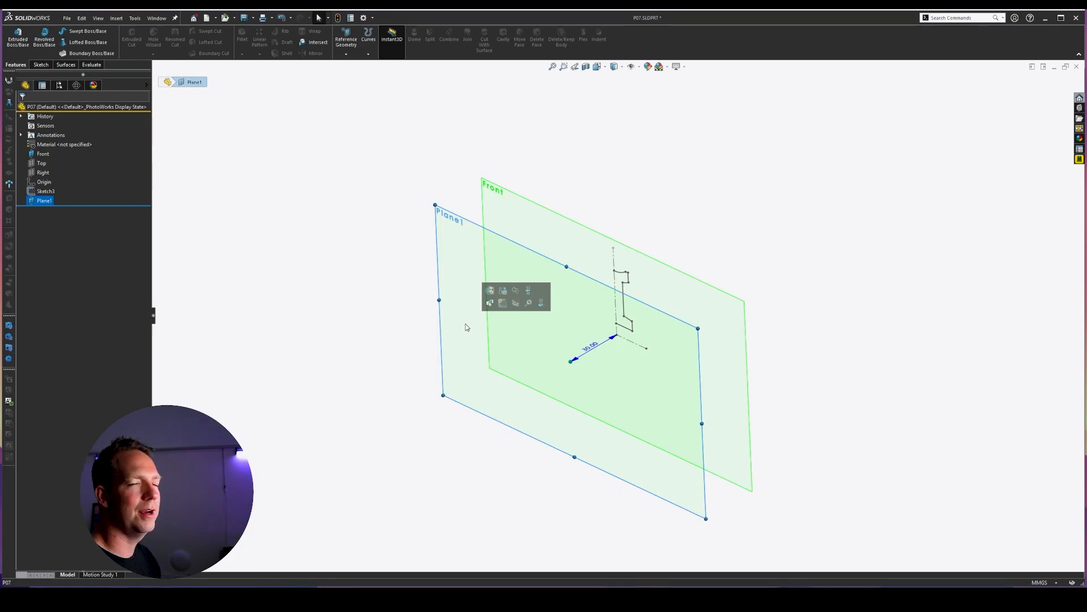
left_click(689, 241)
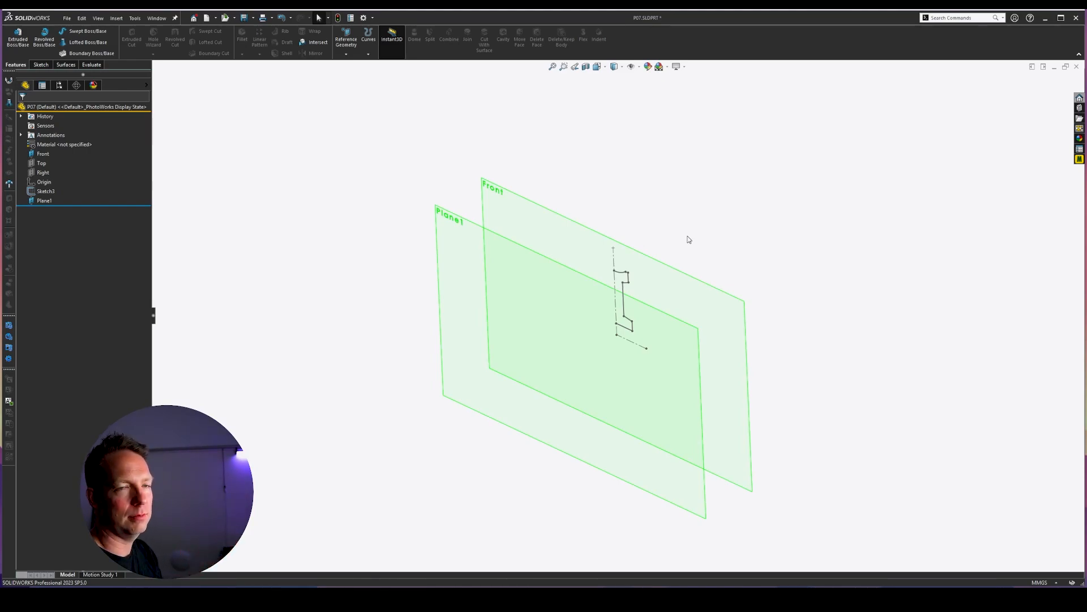
- Start a new sketch on the offset plane
scroll(626, 347, "down", 2)
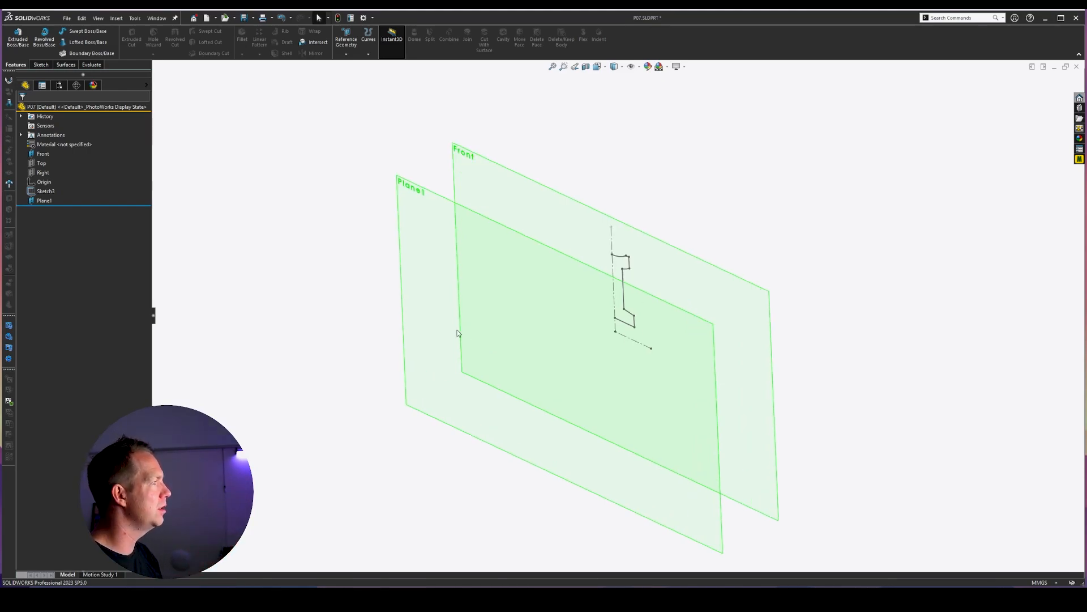
left_click(426, 246)
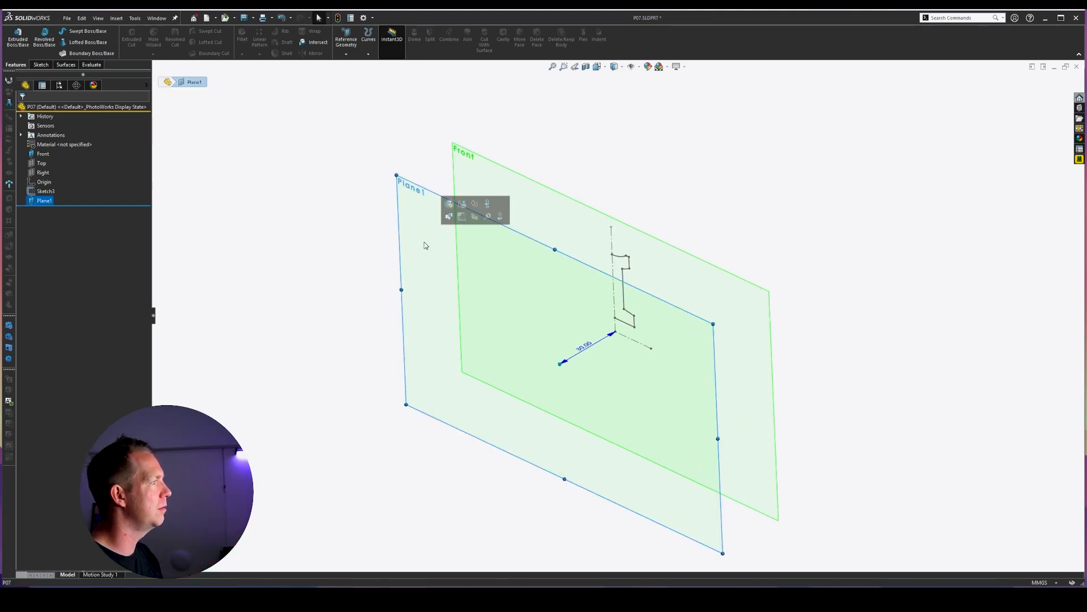
left_click(463, 216)
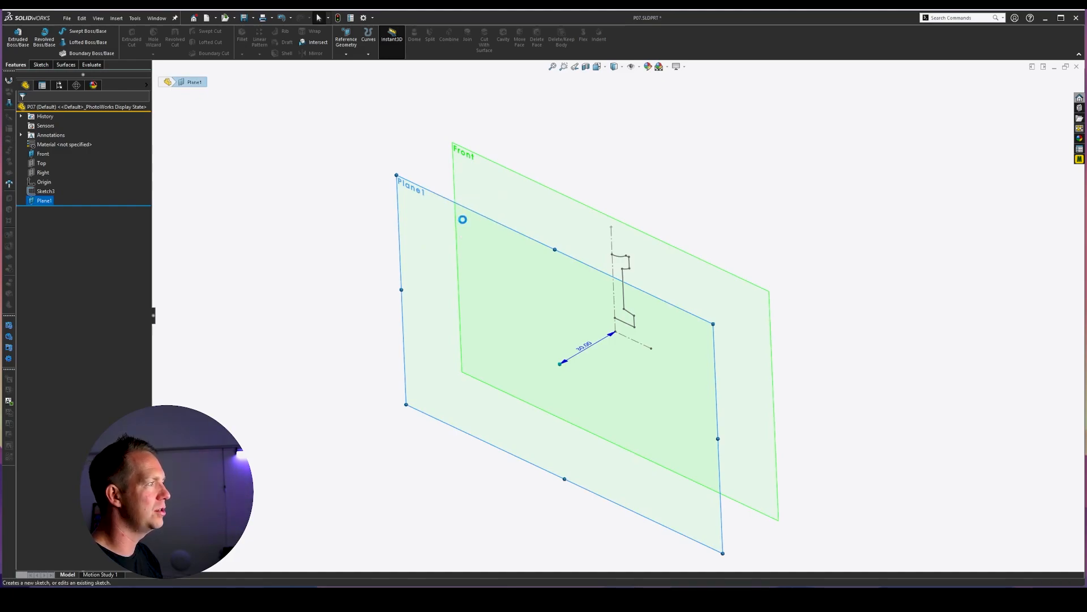
- Project all of Sketch3's profile entities into the offset plane's sketch with Convert Entities
left_click(48, 192)
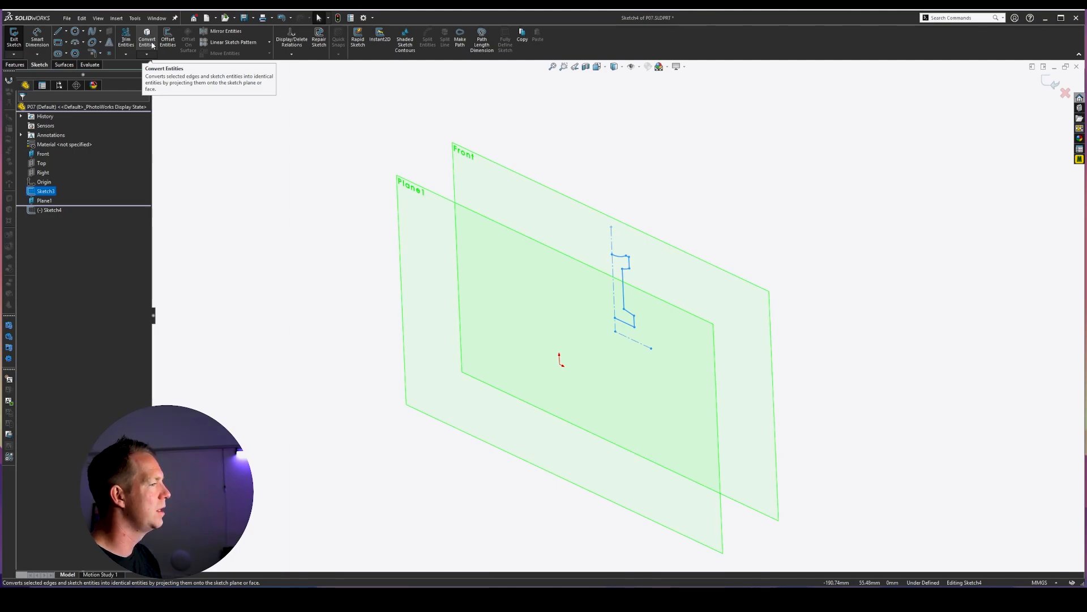
scroll(620, 291, "up", 5)
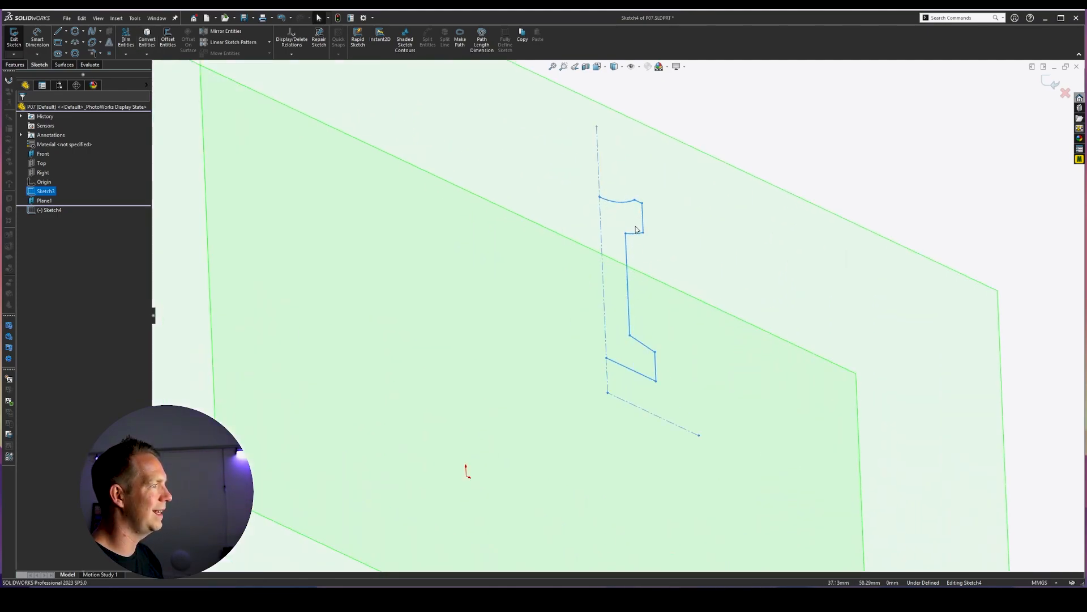
scroll(562, 344, "down", 3)
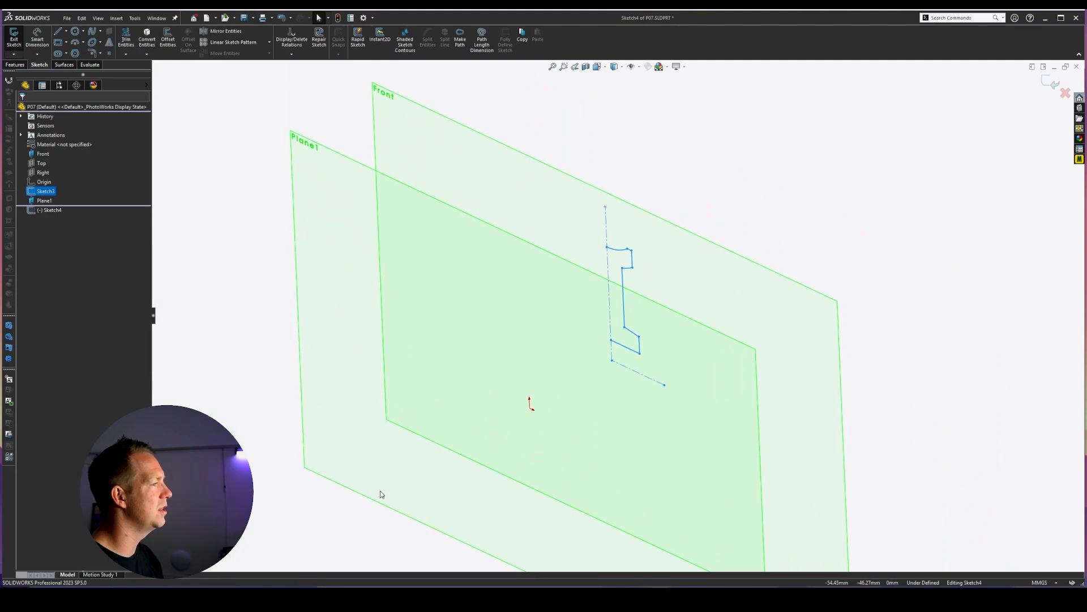
left_click(147, 38)
mouse_move(882, 287)
middle_mouse_down()
mouse_move(762, 301)
mouse_move(825, 324)
mouse_move(800, 352)
mouse_move(838, 408)
mouse_move(814, 407)
mouse_move(845, 313)
middle_mouse_up()
scroll(742, 310, "up", 2)
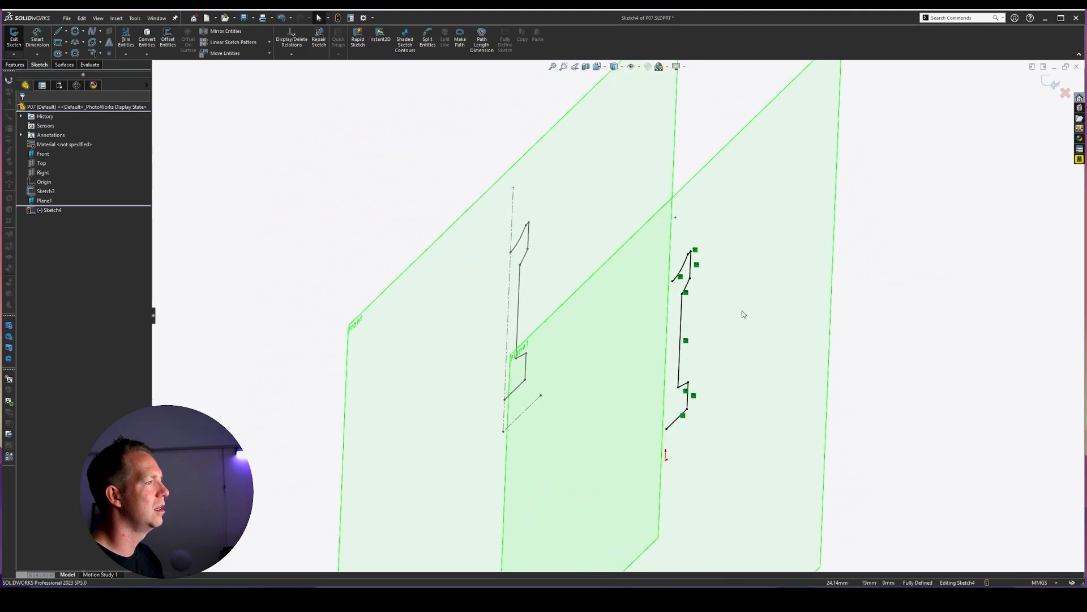
mouse_move(702, 425)
middle_mouse_down()
mouse_move(699, 389)
mouse_move(682, 413)
mouse_move(633, 343)
middle_mouse_up()
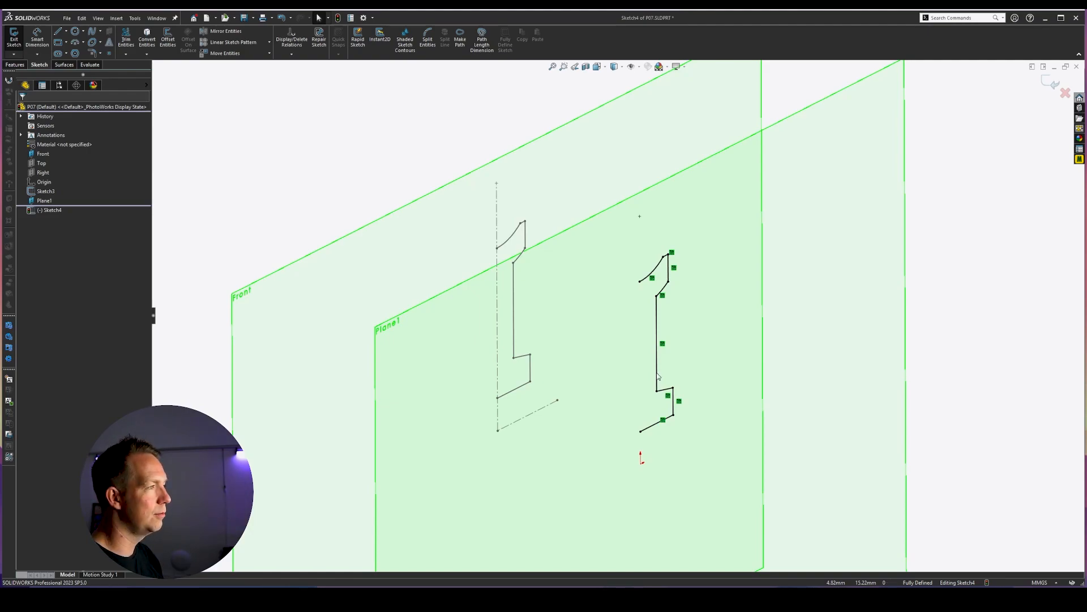
- Examine the On Edge relation of the converted top arc and the source arc it references in Sketch3
scroll(663, 278, "down", 6)
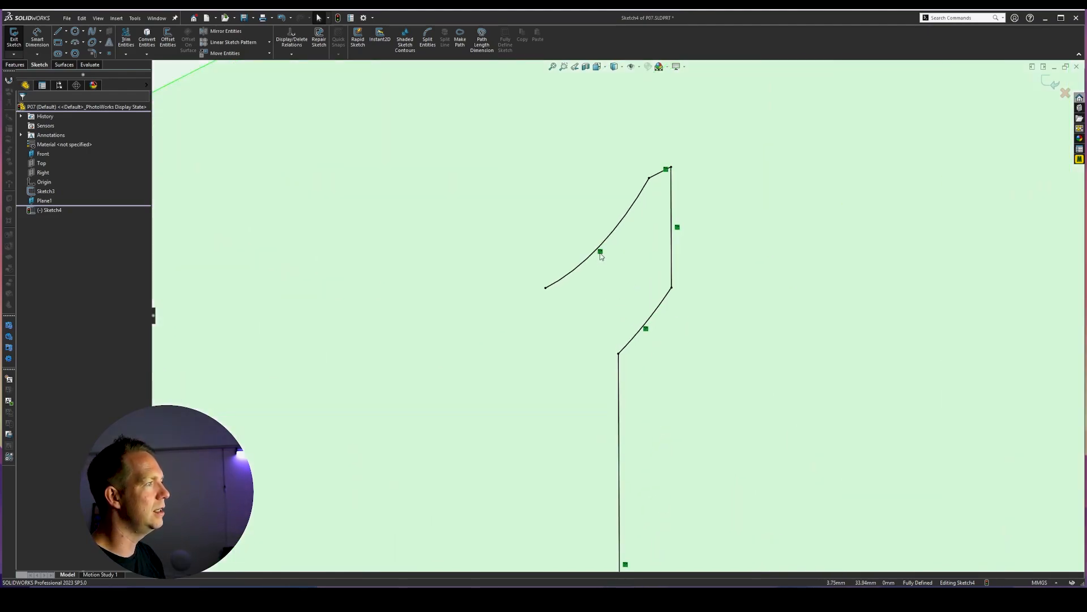
left_click(601, 253)
scroll(604, 266, "up", 4)
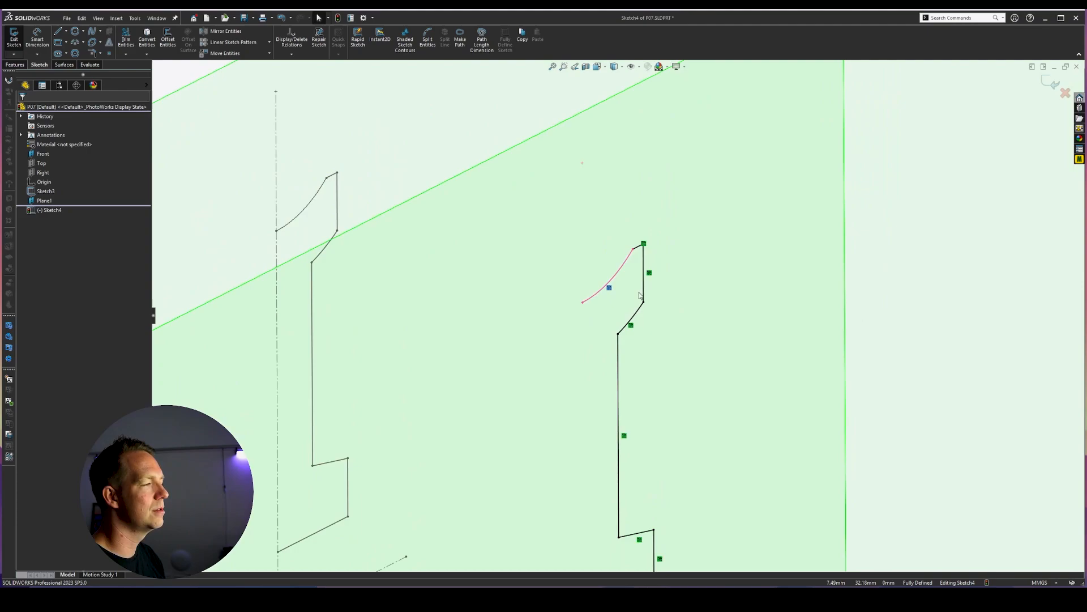
left_click(611, 278)
left_click(613, 281)
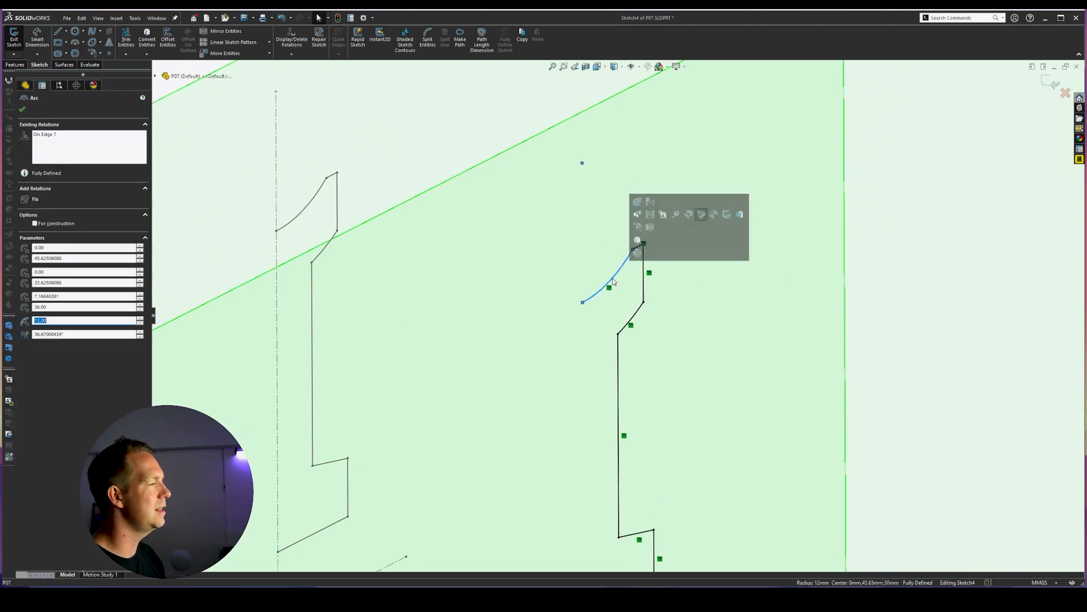
left_click(62, 136)
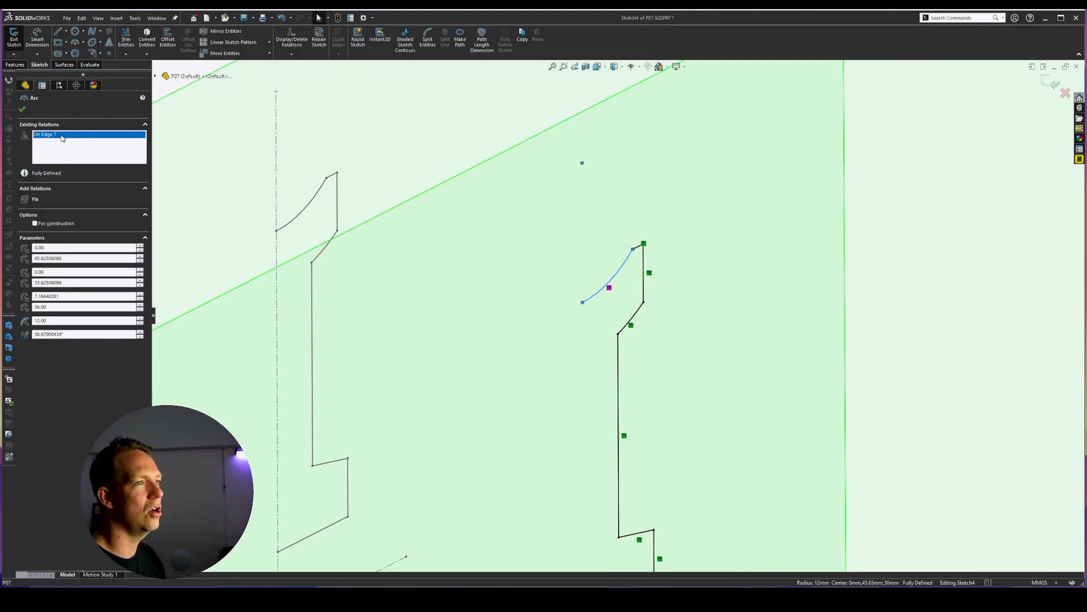
scroll(759, 297, "up", 3)
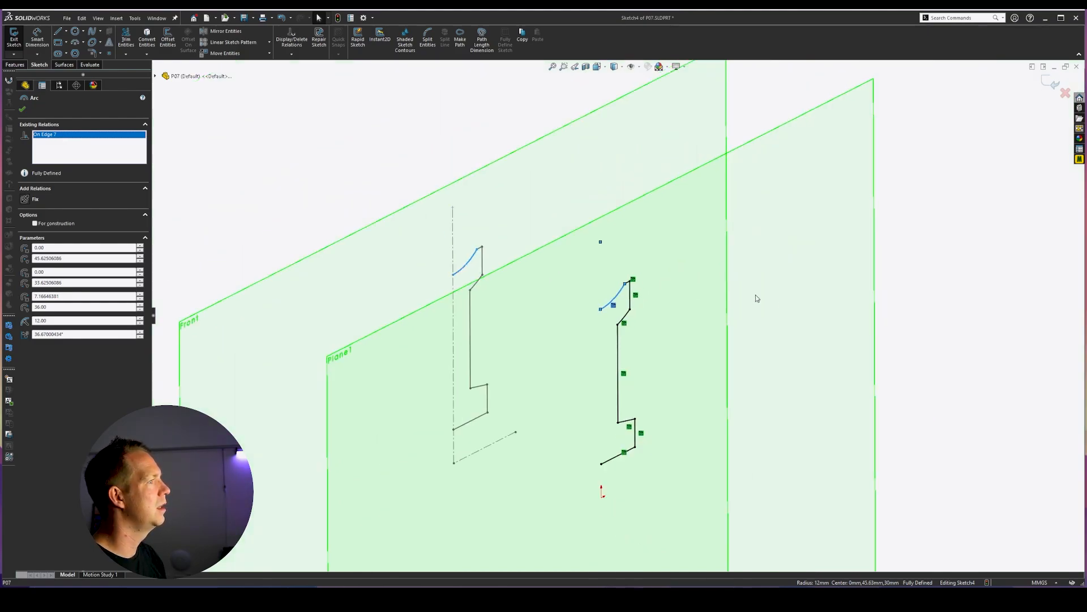
scroll(550, 292, "down", 2)
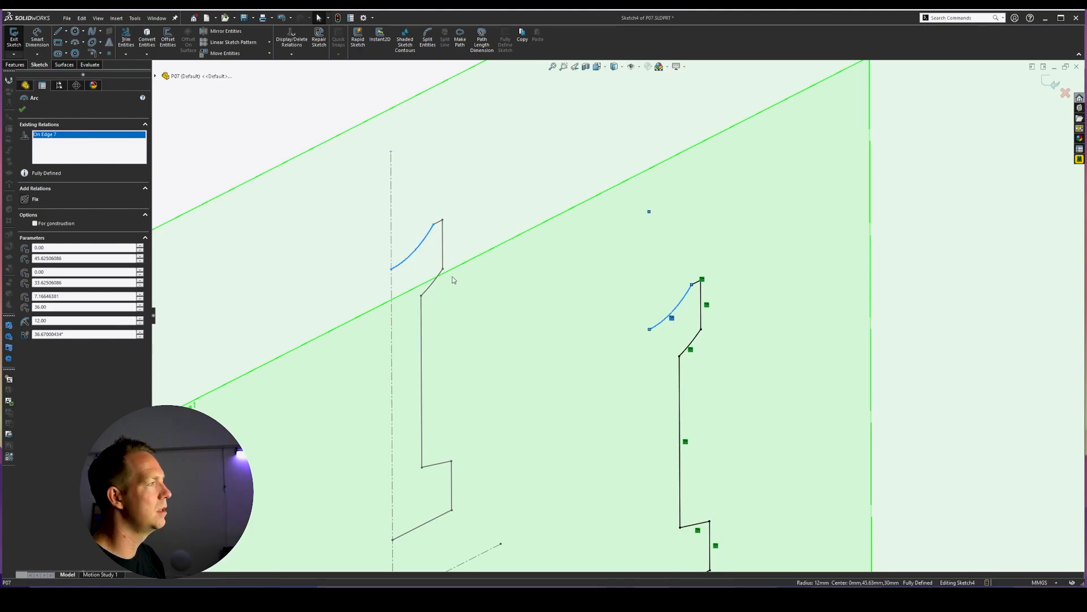
- Examine the On Edge relation of the long vertical converted line and its source line in Sketch3
left_click(686, 443)
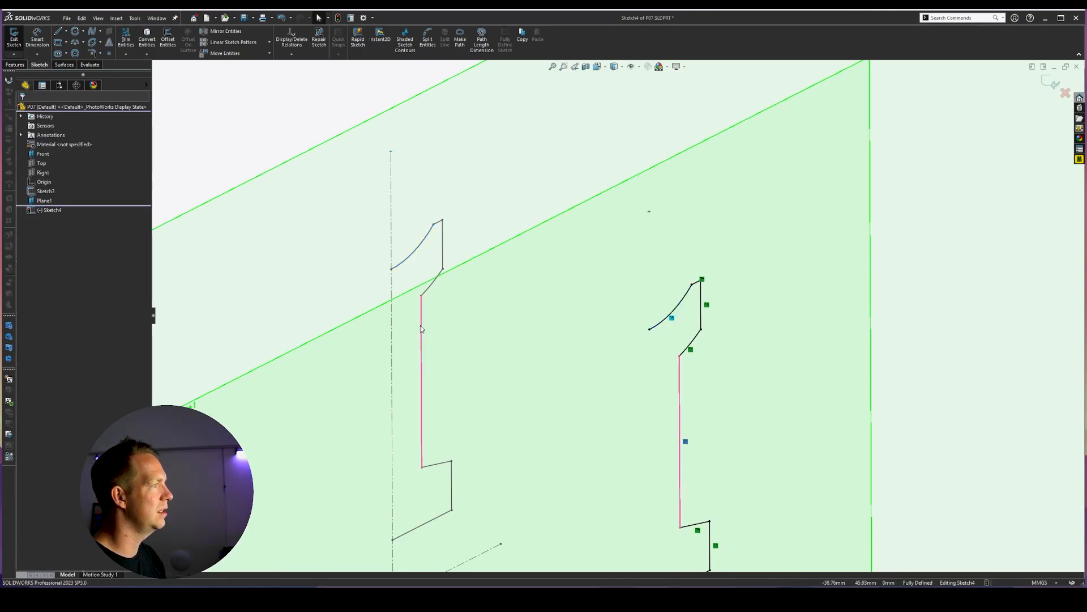
left_click(680, 404)
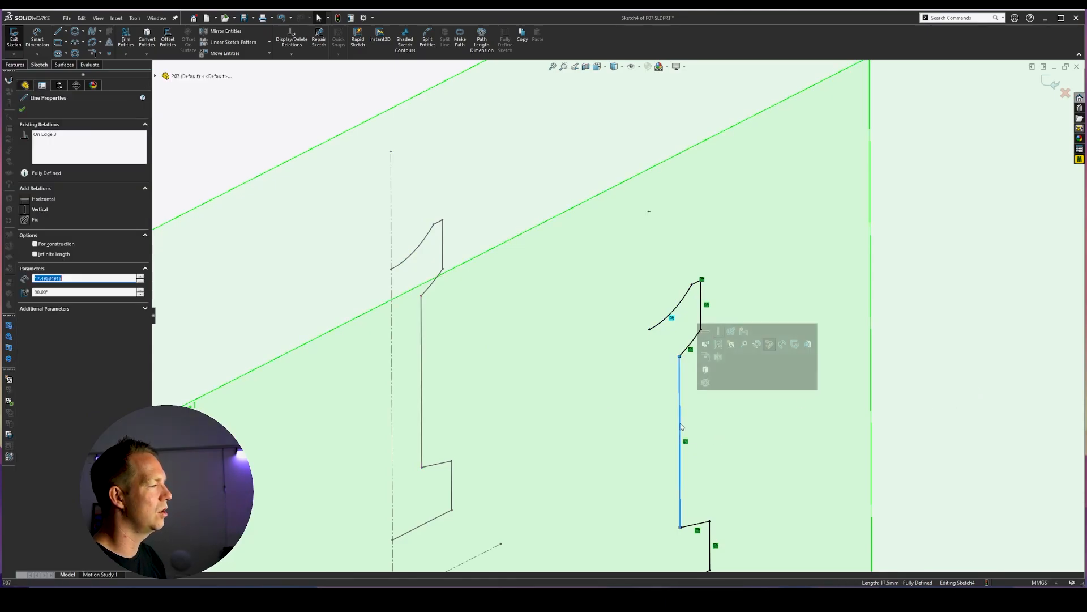
scroll(827, 424, "up", 4)
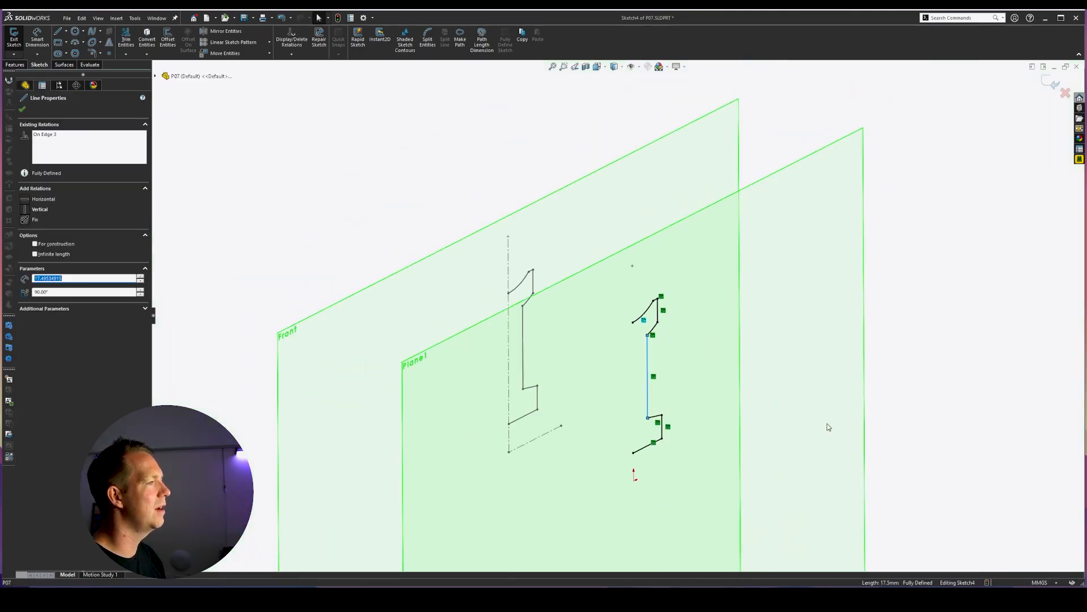
left_click(62, 137)
scroll(590, 347, "down", 5)
scroll(590, 346, "up", 4)
scroll(670, 372, "down", 2)
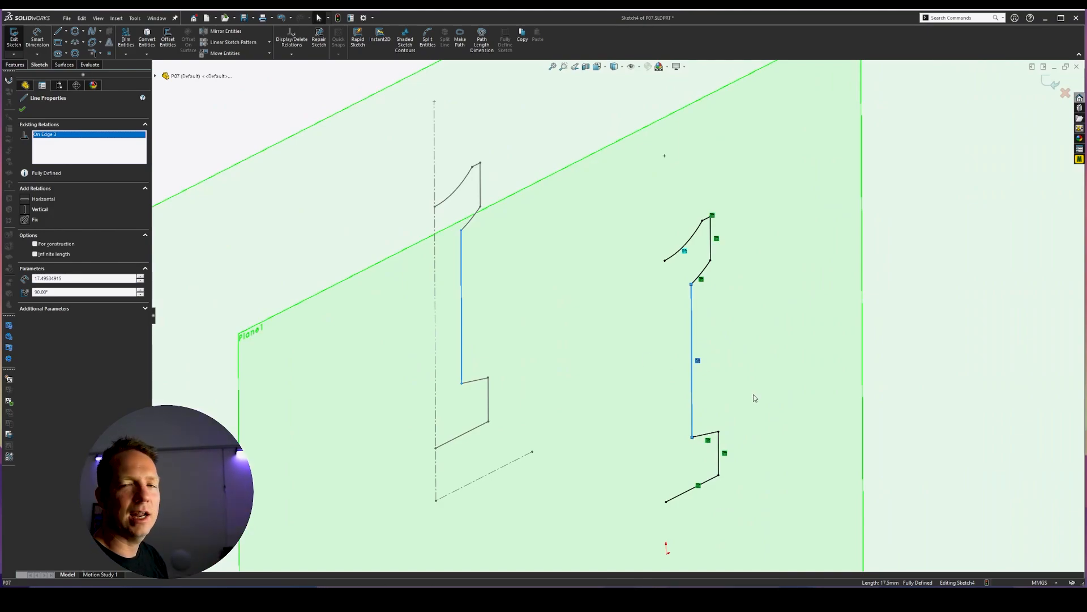
scroll(759, 400, "up", 1)
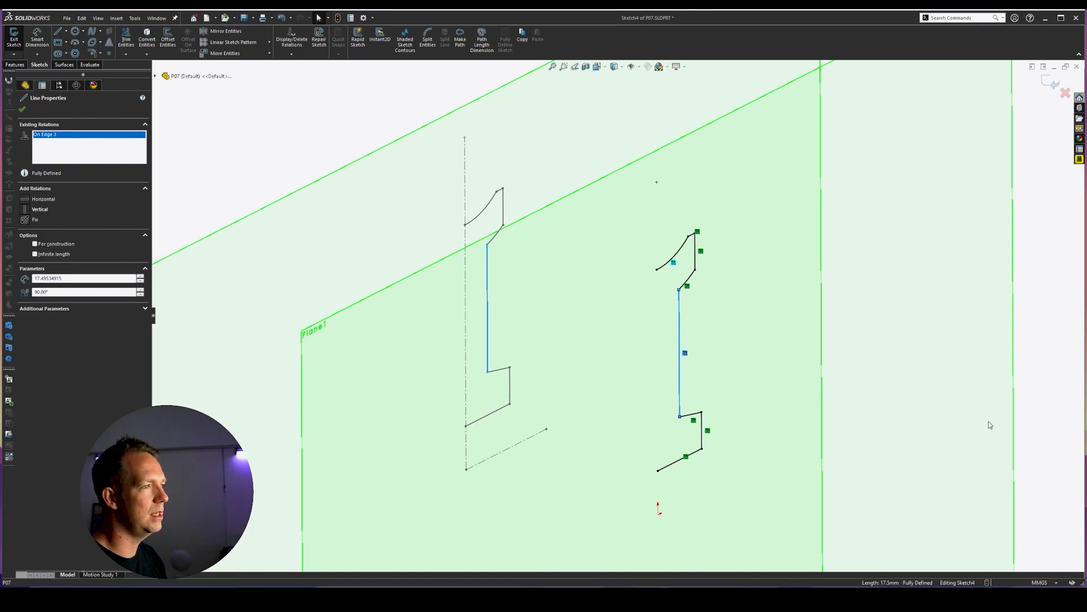
- Clear the line selection and exit the converted profile sketch on the offset plane
scroll(989, 397, "up", 2)
left_click(990, 371)
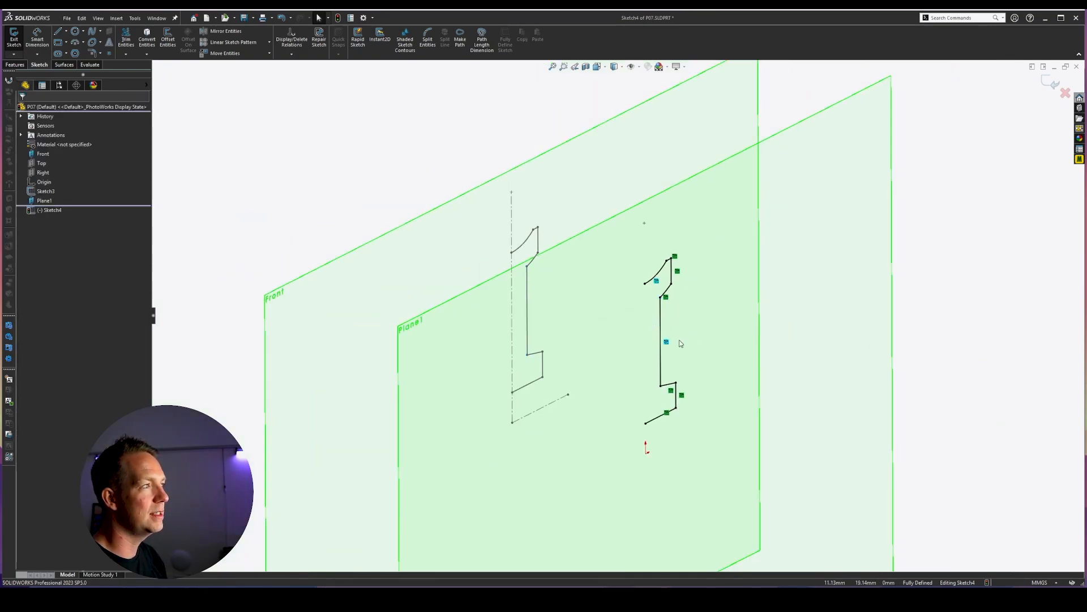
left_click(1051, 83)
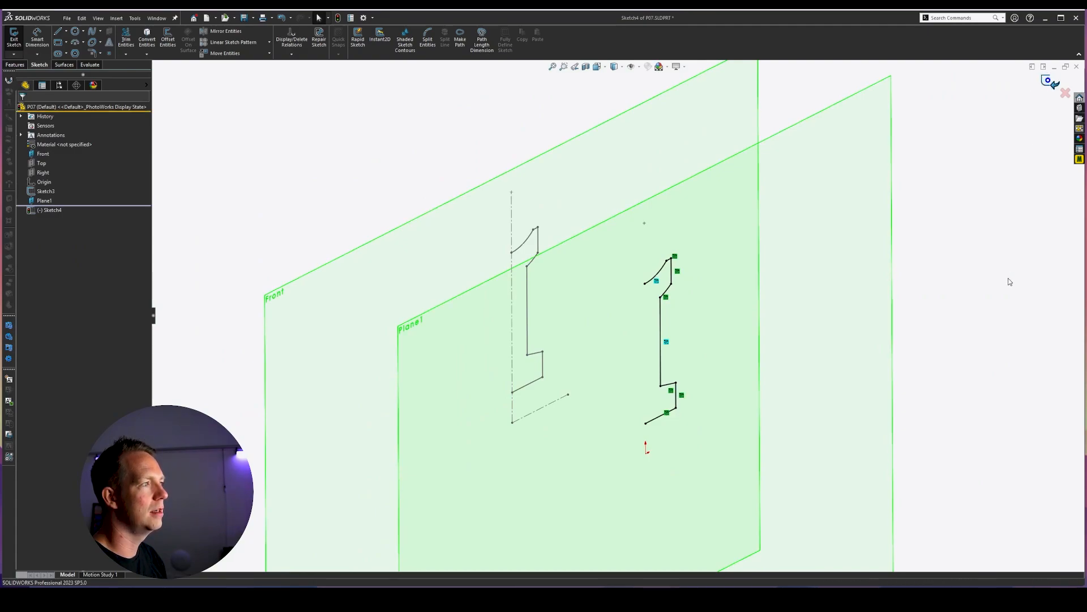
- Delete the long vertical line from Sketch3's profile and exit the sketch
left_click(45, 191)
left_click(60, 168)
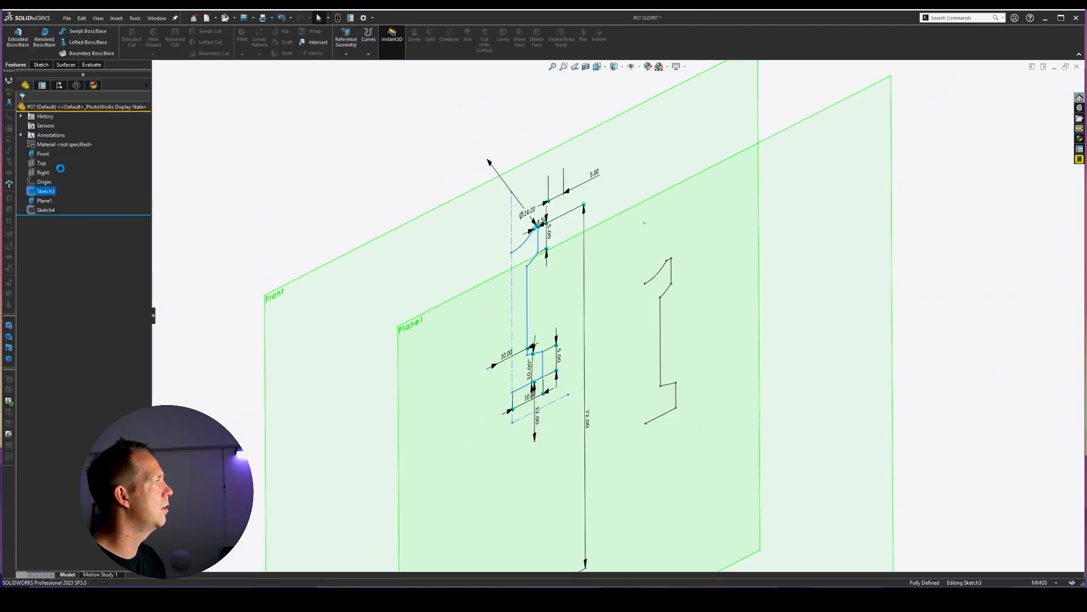
left_click(527, 292)
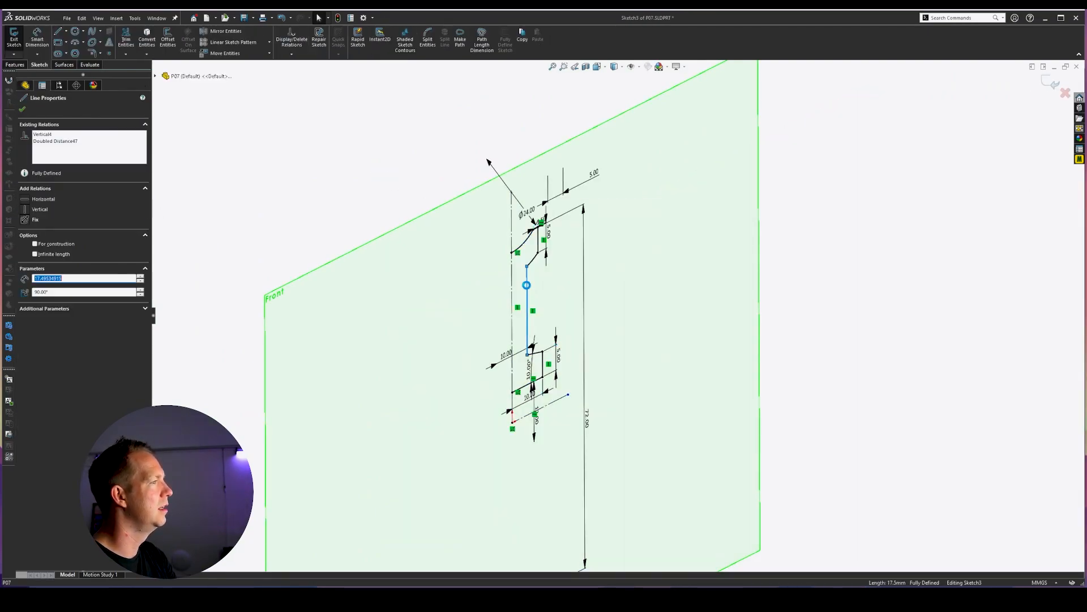
key("Delete")
left_click(412, 255)
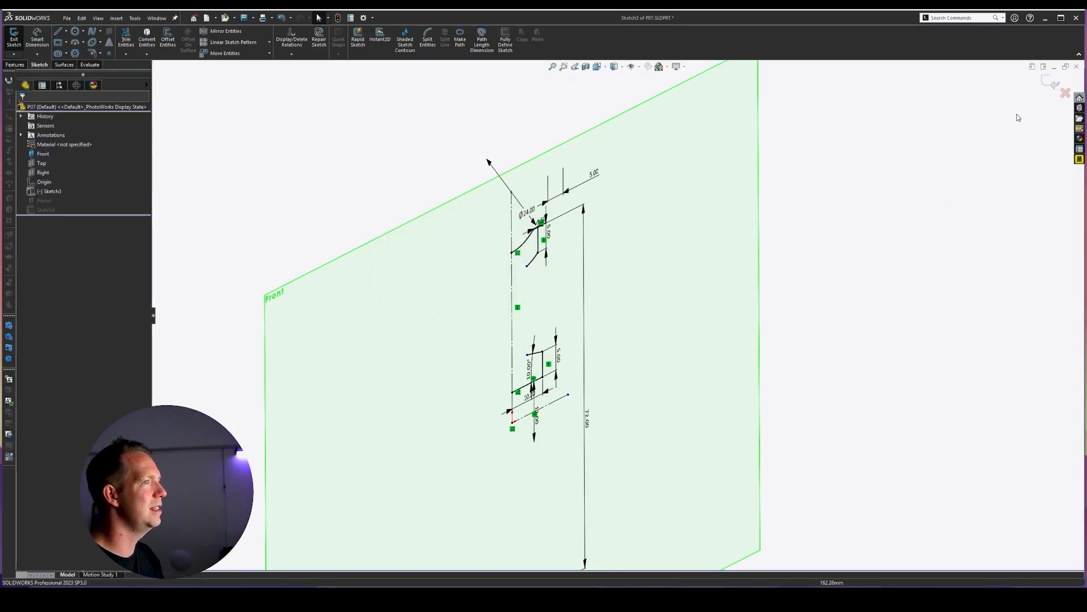
left_click(1048, 84)
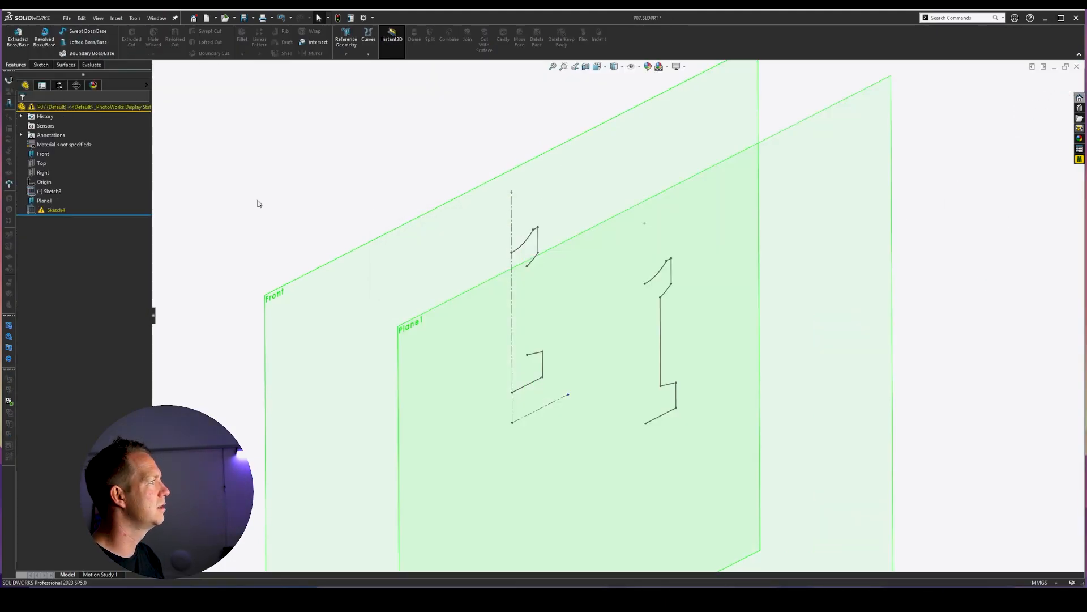
- Open Sketch4, examine the On Edge relation of its long vertical converted line, and exit the sketch
left_click(55, 209)
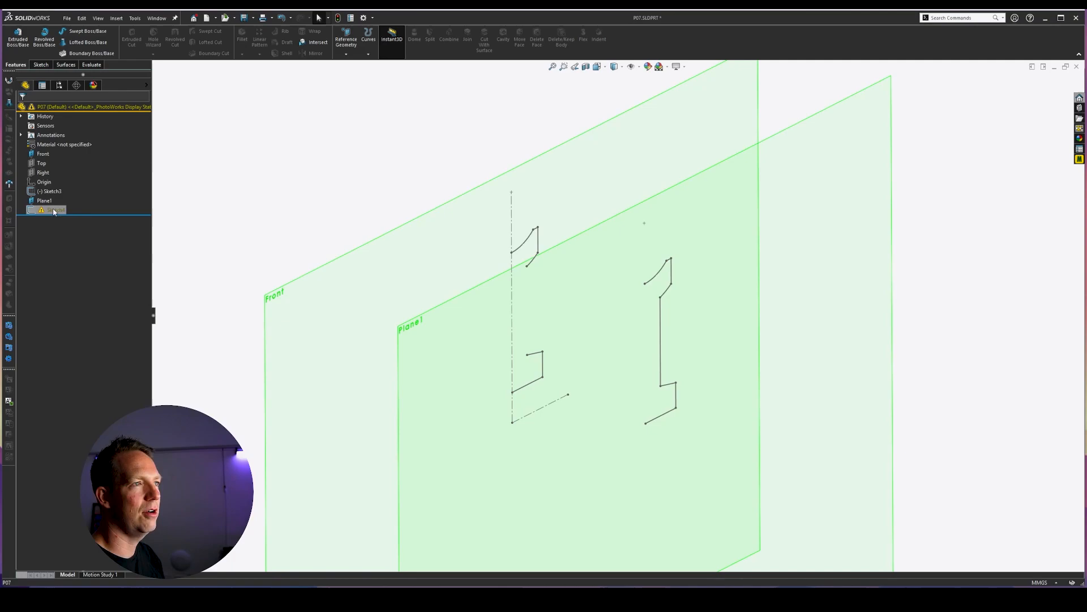
left_click(61, 183)
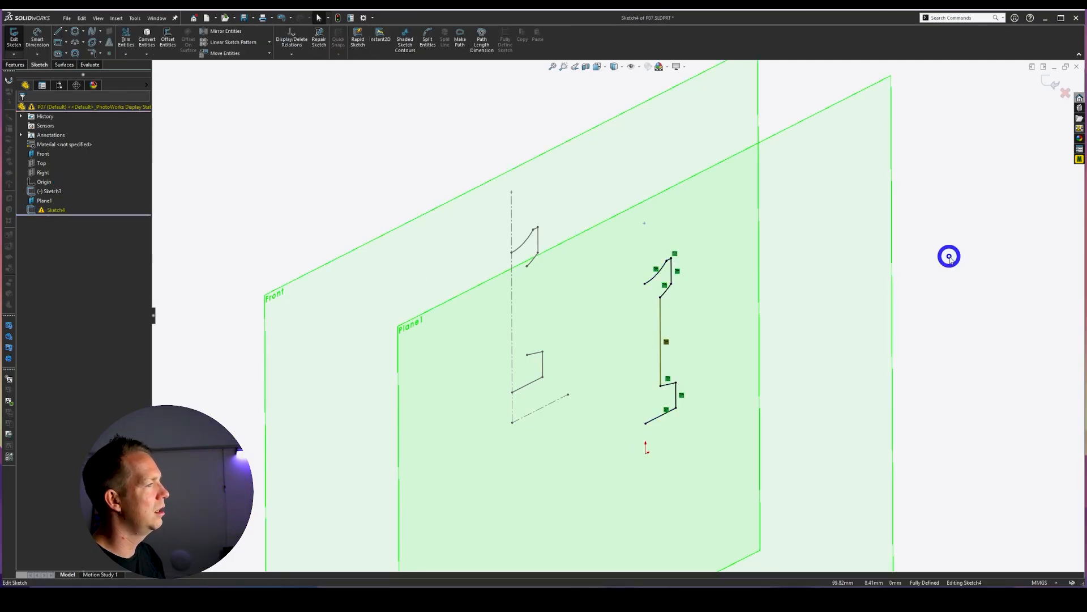
scroll(627, 361, "down", 3)
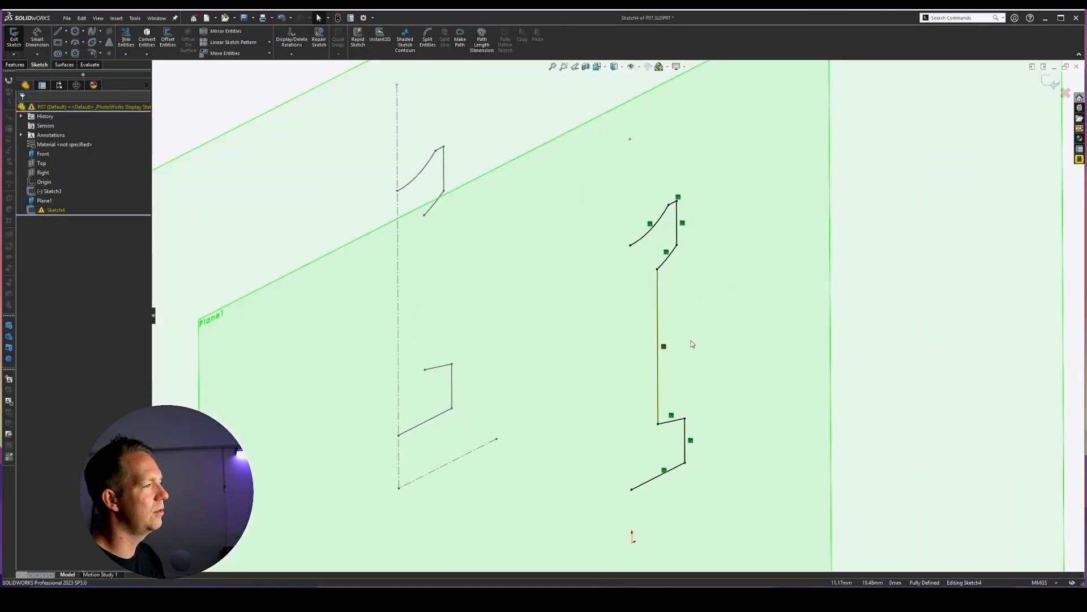
left_click(658, 350)
scroll(696, 380, "up", 1)
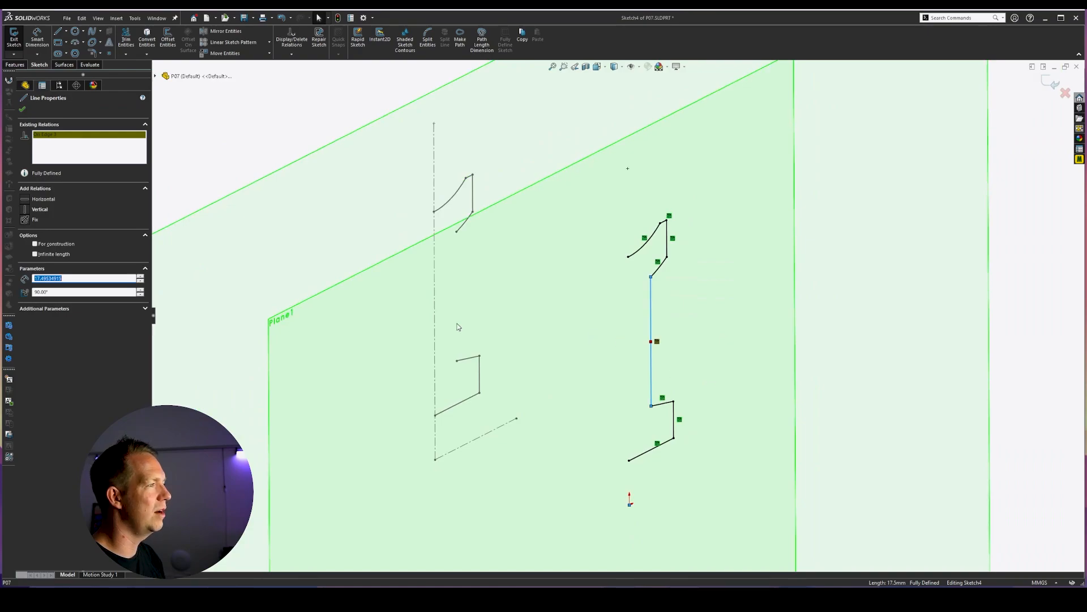
double_click(927, 363)
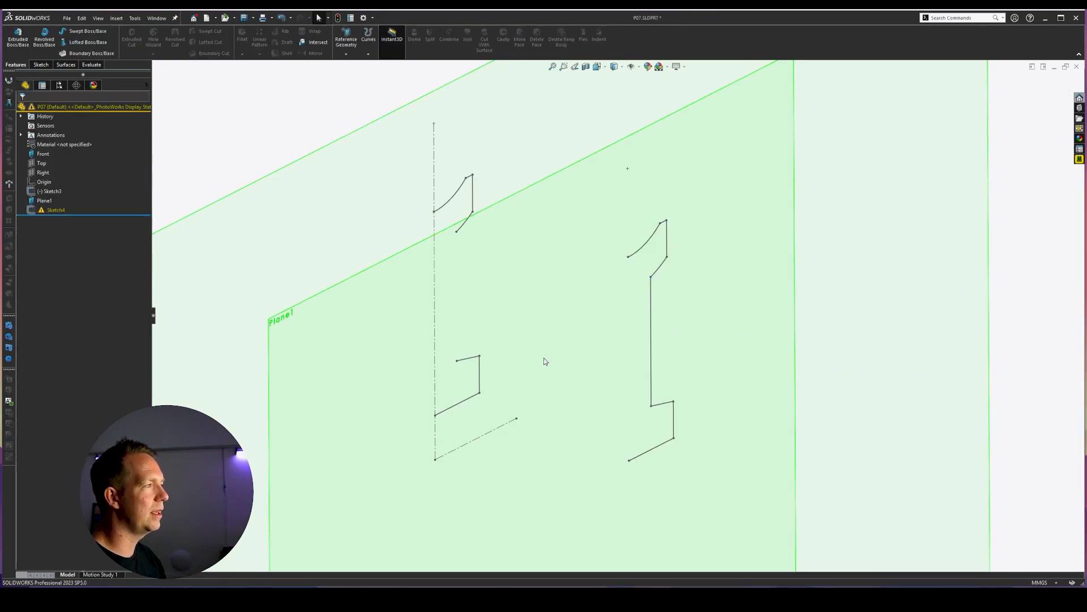
- Reopen Sketch4, delete the On Edge relation from the long vertical converted line, and exit the sketch
left_click(36, 212)
left_click(43, 186)
left_click(650, 347)
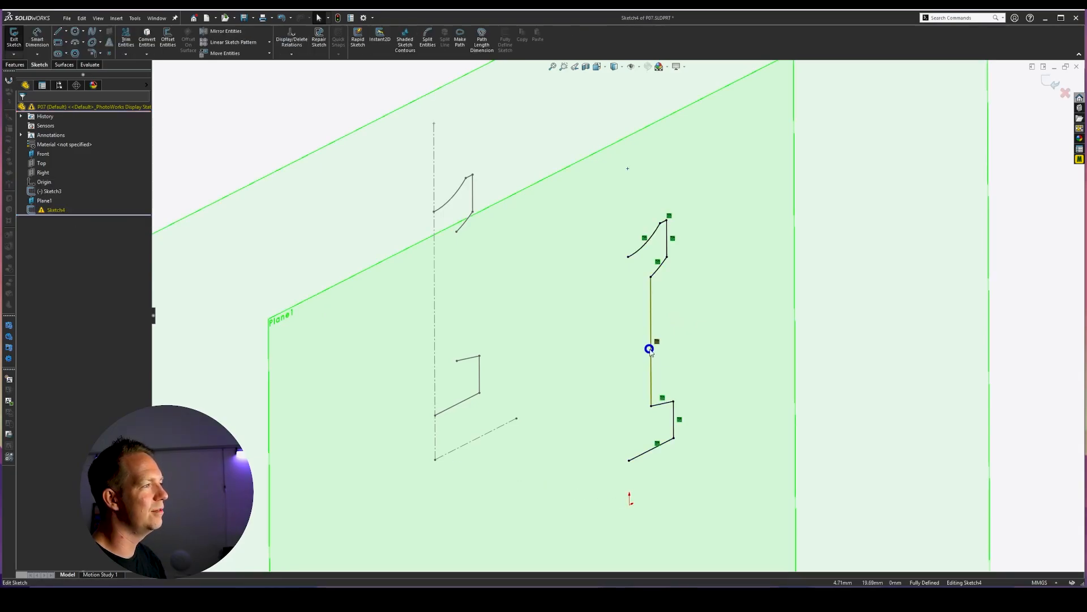
left_click(655, 340)
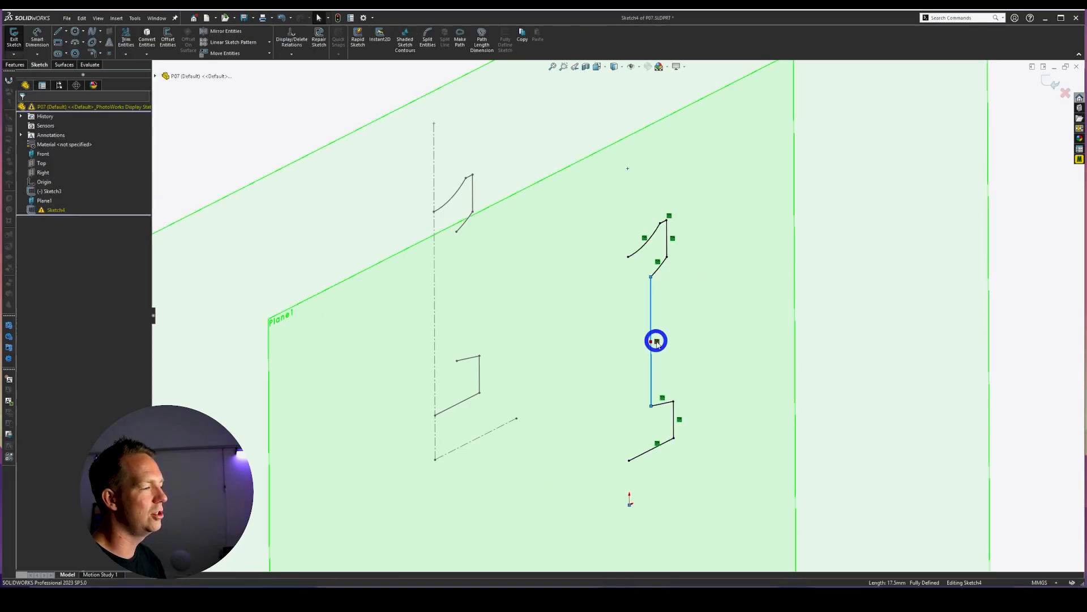
left_click(1009, 301)
left_click(657, 342)
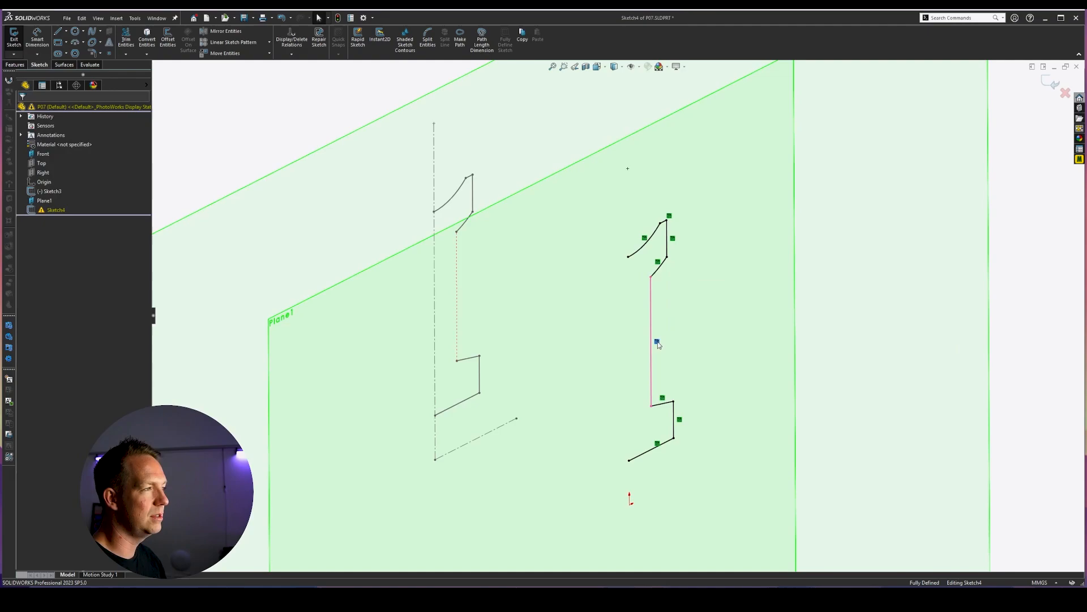
key("Delete")
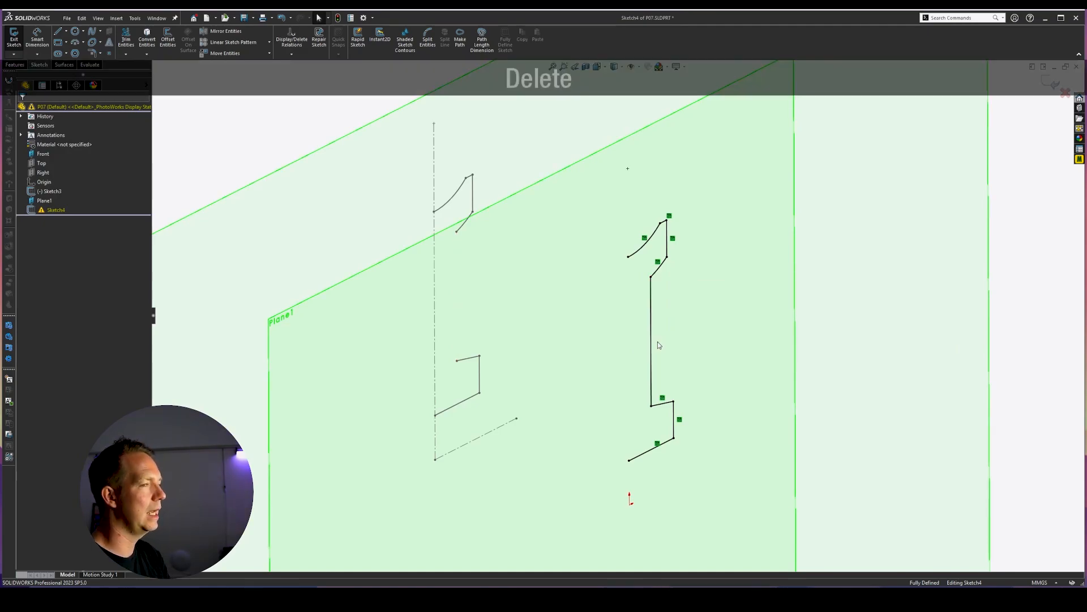
scroll(658, 341, "down", 3)
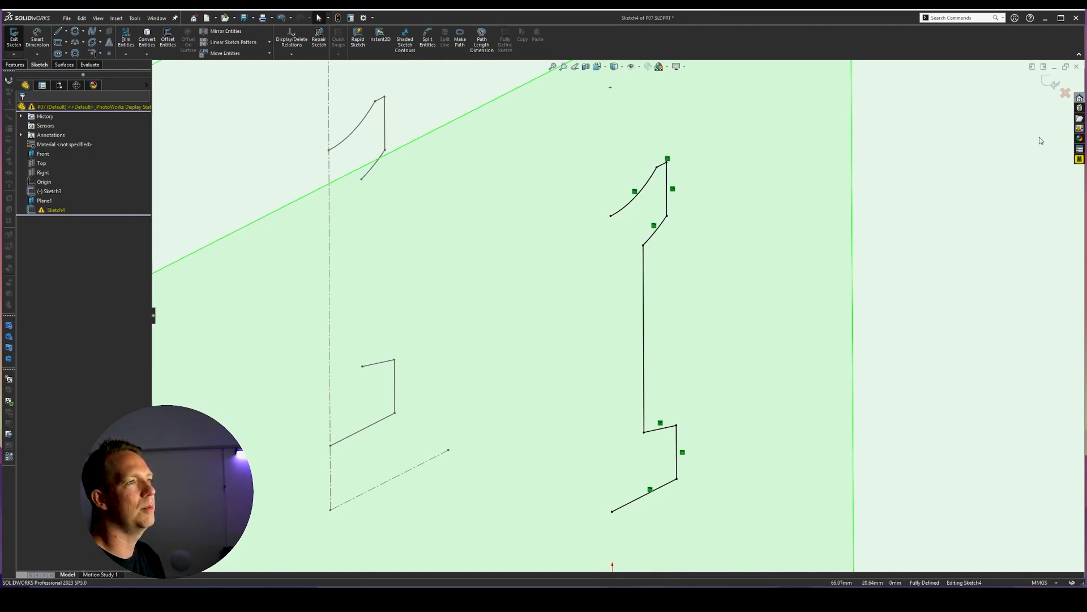
left_click(1050, 84)
- Undo the relation deletion in Sketch4 and the line deletion in Sketch3
key("ctrl+z")
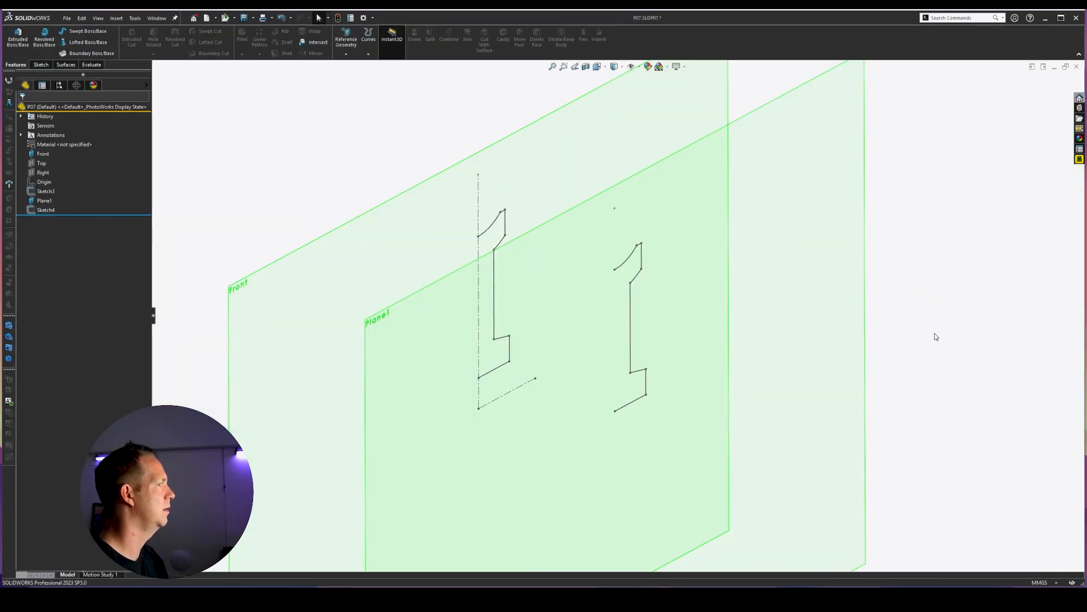
left_click(1051, 82)
left_click(48, 210)
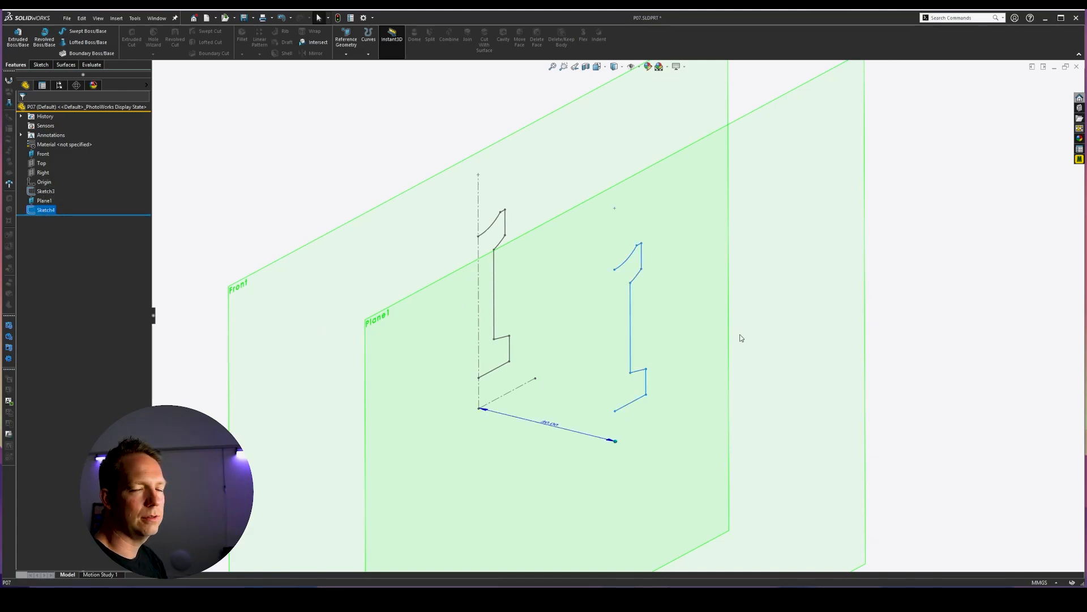
scroll(743, 339, "up", 3)
left_click(825, 354)
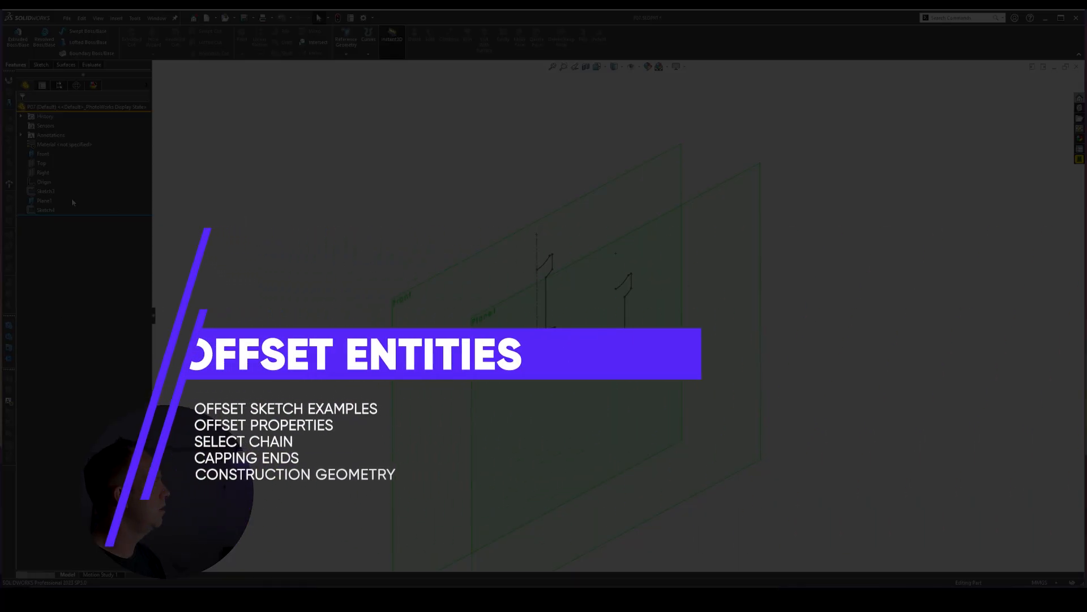
- Open Sketch4 for editing and view its plane head-on
left_click(45, 210)
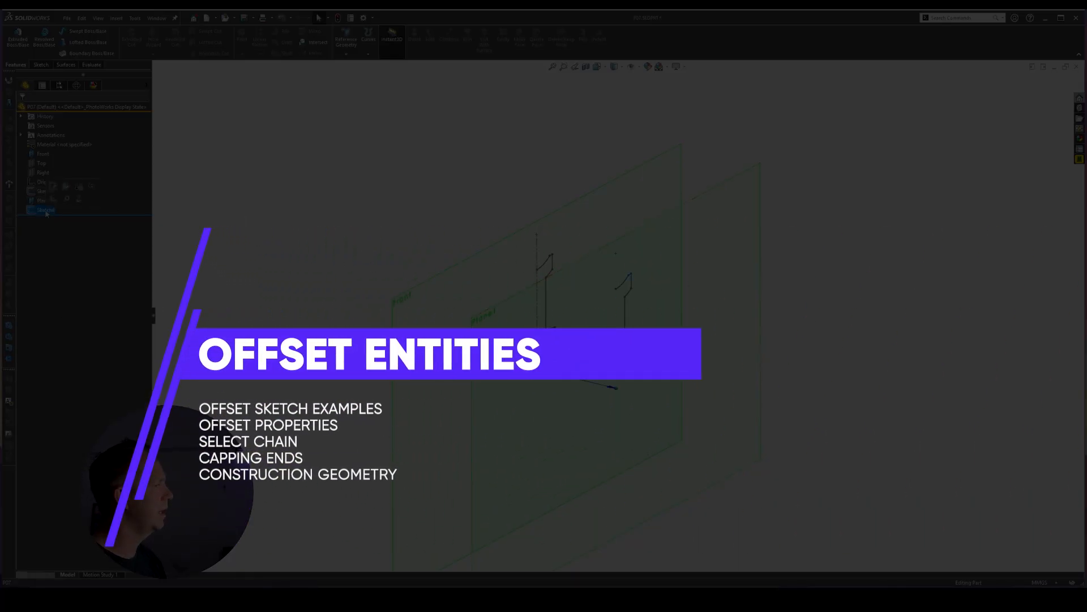
left_click(52, 187)
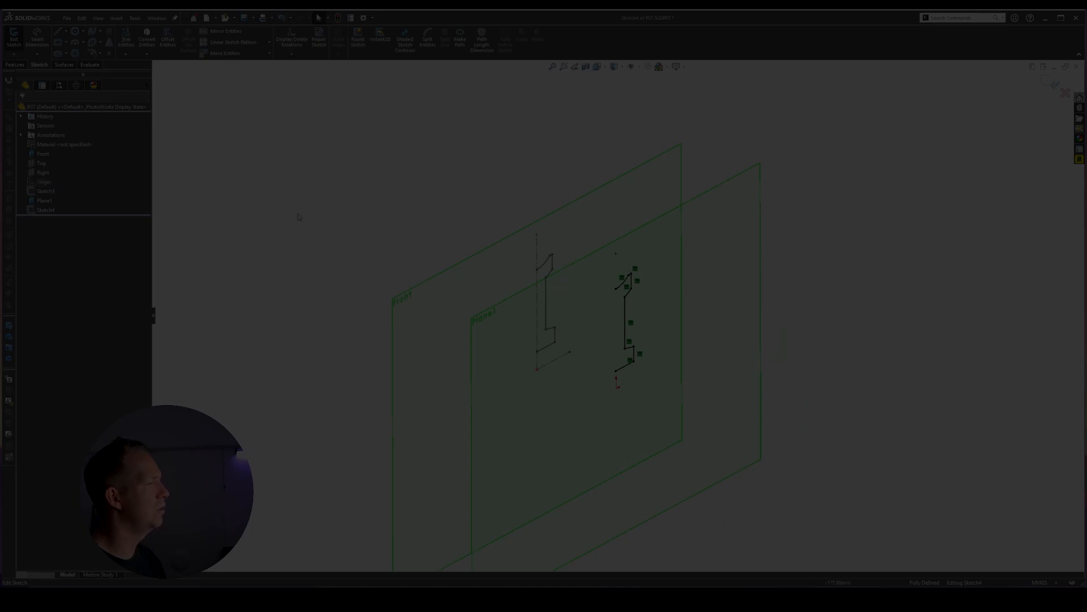
key("space")
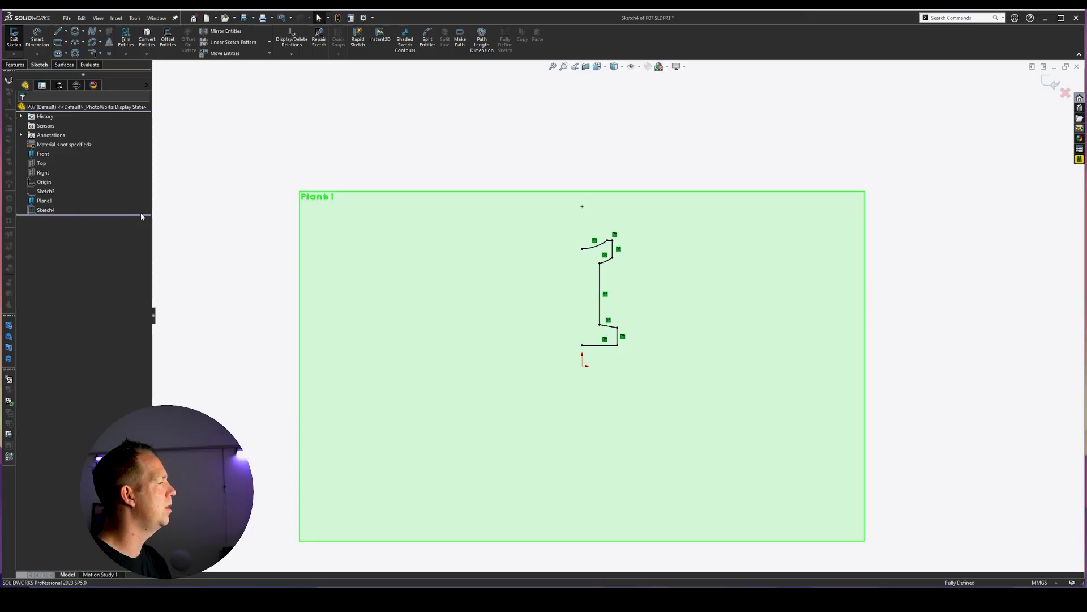
- Hide Plane1 and the Front plane
middle_click_drag(696, 266, 368, 240)
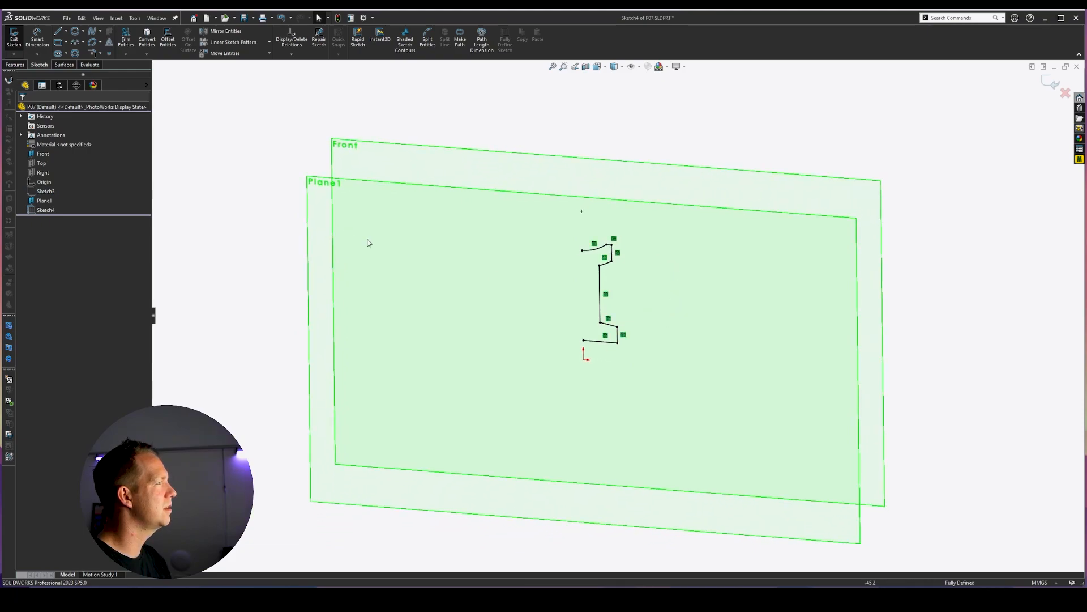
left_click(44, 200)
left_click(61, 186)
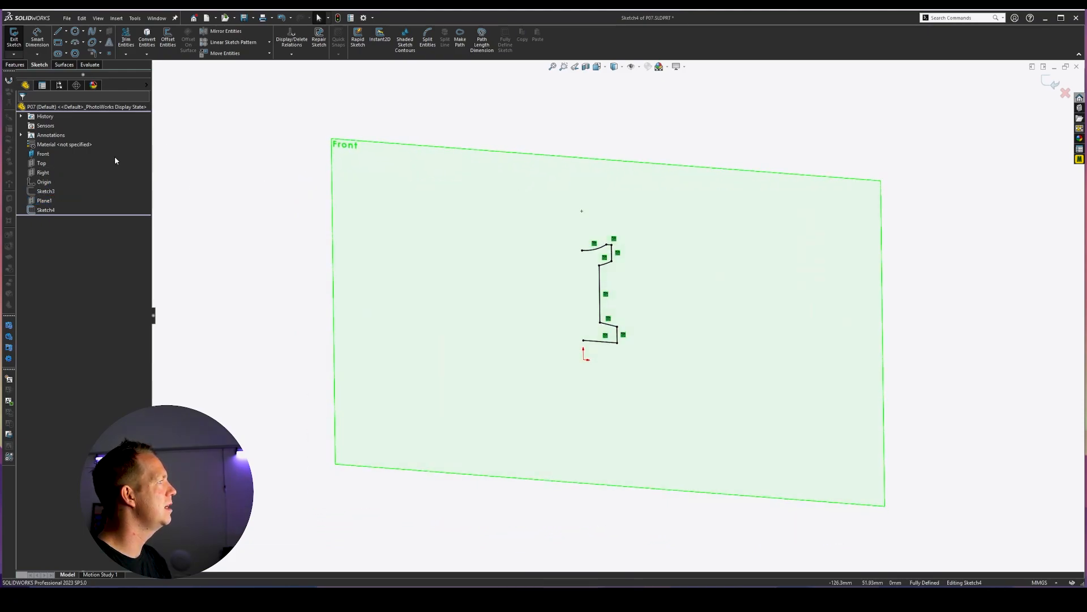
left_click(43, 153)
left_click(59, 139)
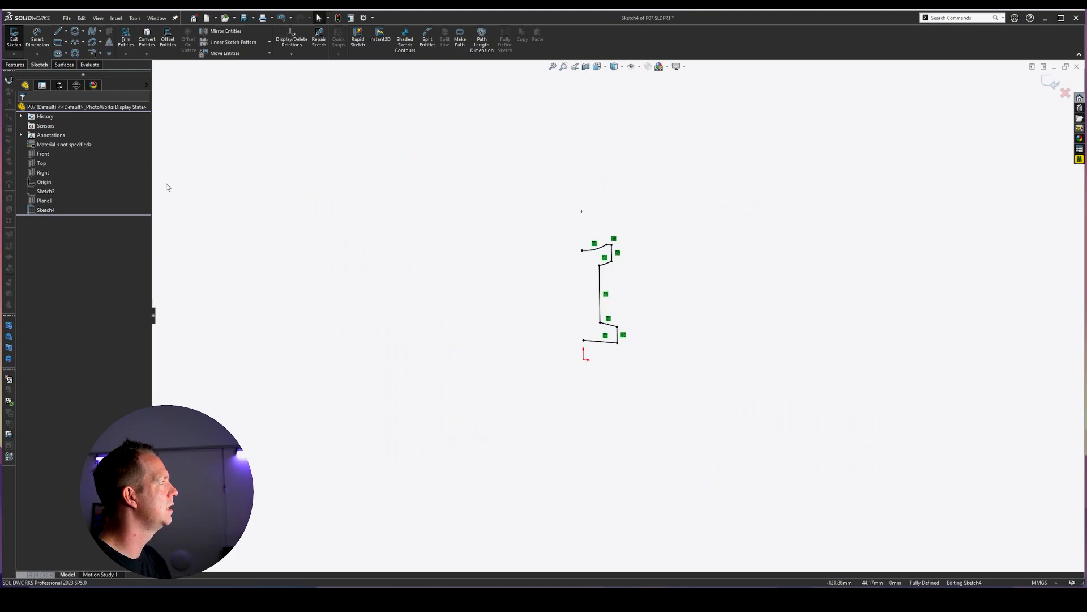
- Orient the view normal to Sketch4 so the converted profile is seen straight on
left_click(46, 191)
mouse_move(715, 330)
middle_mouse_down()
mouse_move(695, 294)
mouse_move(732, 342)
middle_mouse_up()
scroll(600, 283, "down", 3)
left_click(474, 276)
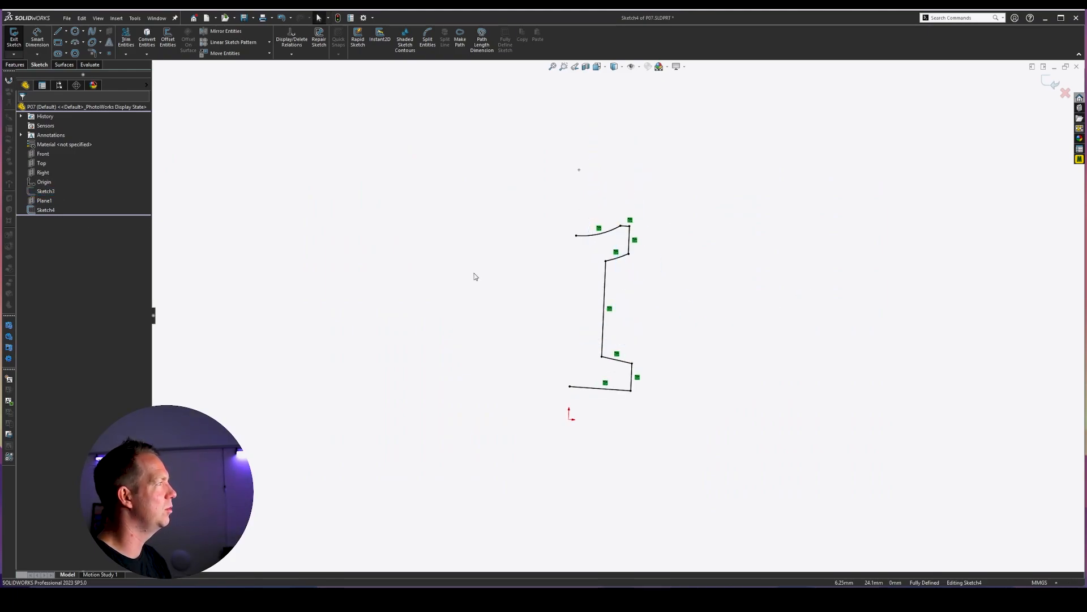
left_click(45, 210)
left_click(70, 198)
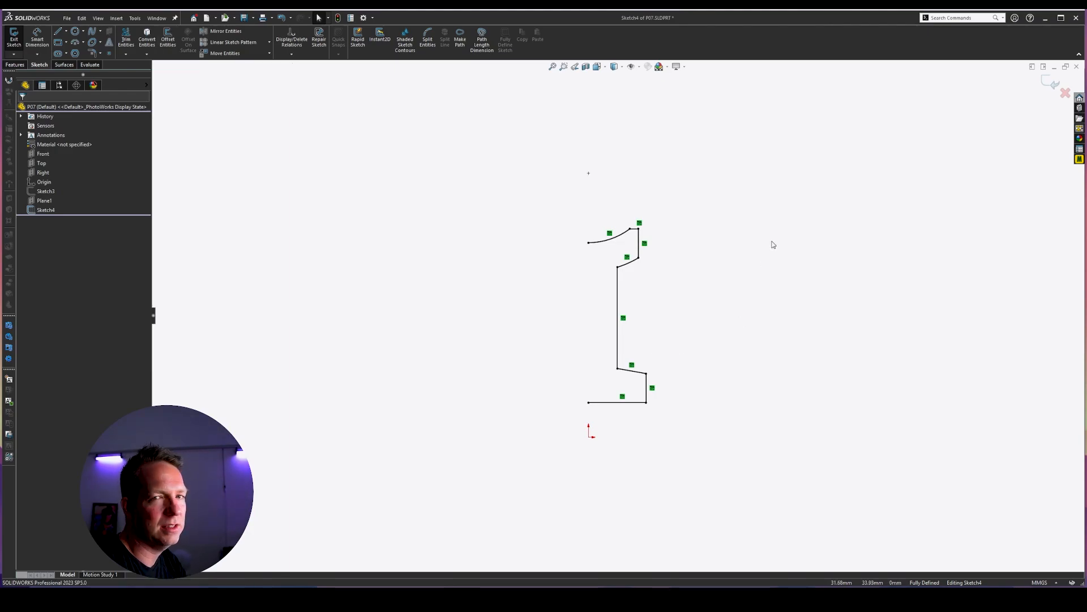
- Draw a circle in the empty space beside the converted profile in Sketch4
scroll(774, 305, "down", 1)
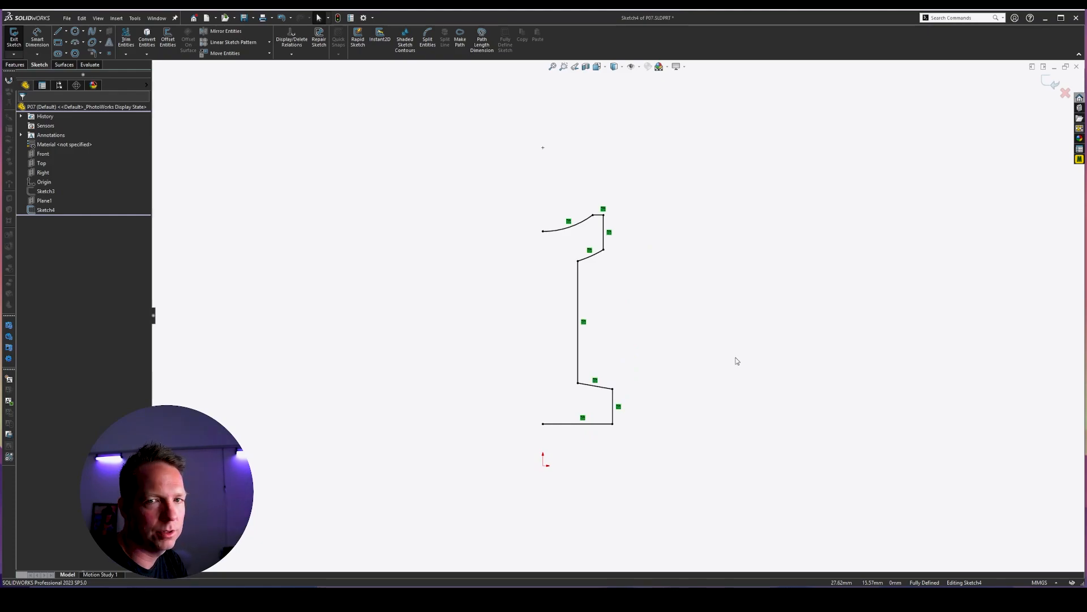
scroll(738, 346, "down", 2)
middle_click_drag(755, 346, 604, 329, "ctrl")
right_click_drag(604, 328, 674, 324)
left_click(687, 302)
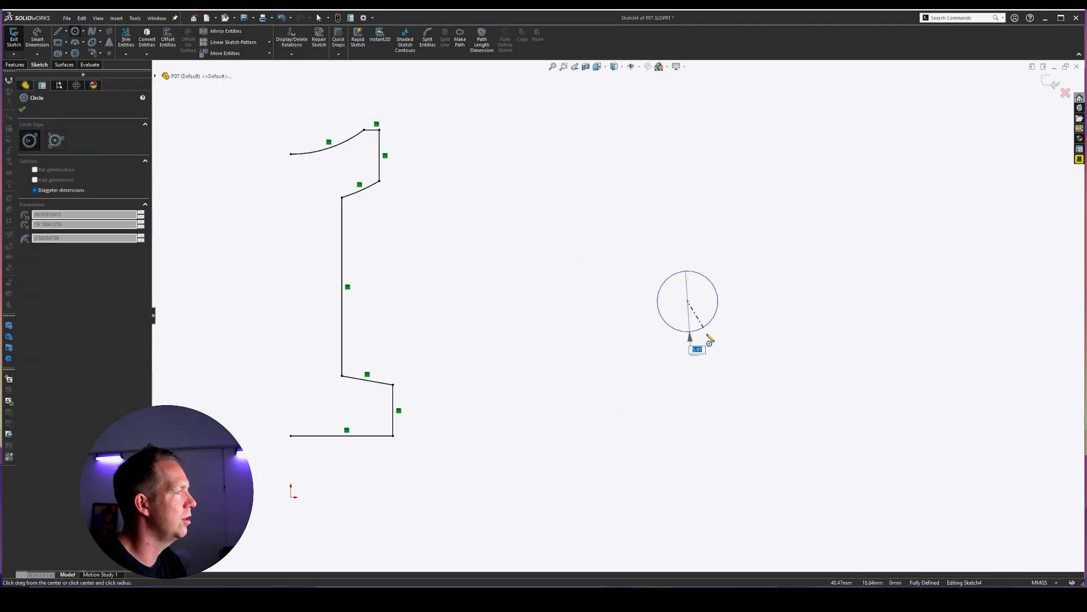
left_click(719, 366)
- Draw a single vertical line about 12 mm long on the far side of the circle from the profile
scroll(830, 374, "up", 3)
key("l")
left_click(804, 275)
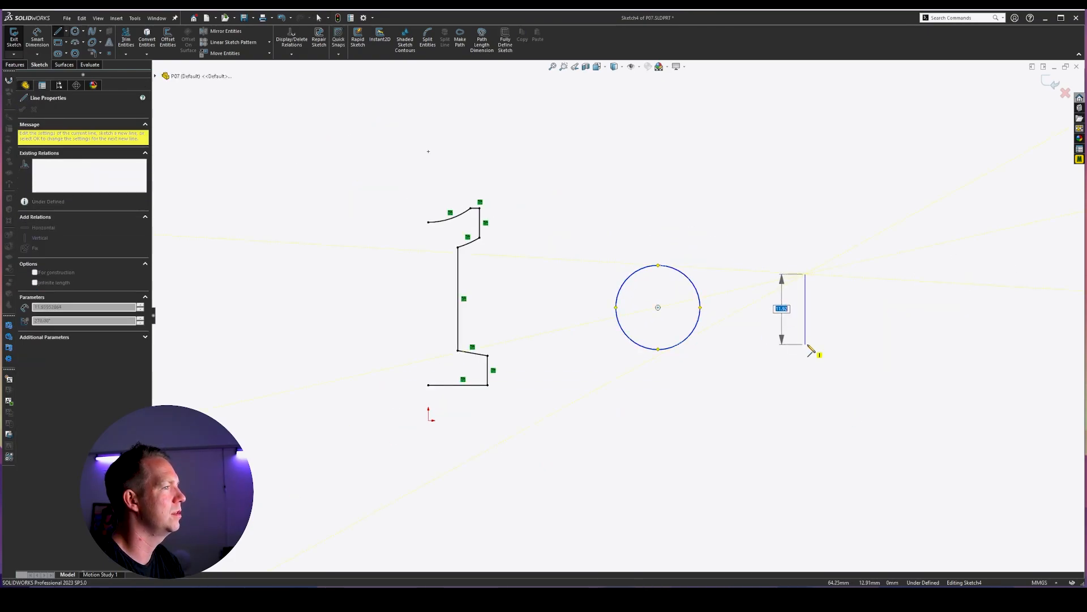
left_click(809, 346)
key("Escape")
key("Escape")
scroll(623, 338, "down", 3)
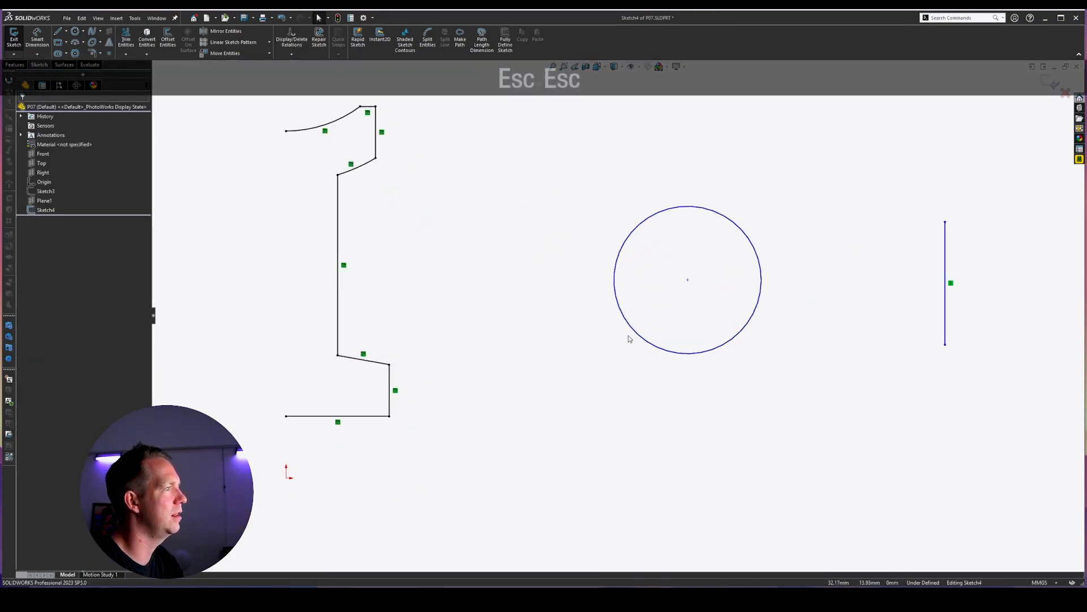
scroll(899, 255, "up", 1)
scroll(890, 241, "down", 2)
scroll(882, 235, "up", 2)
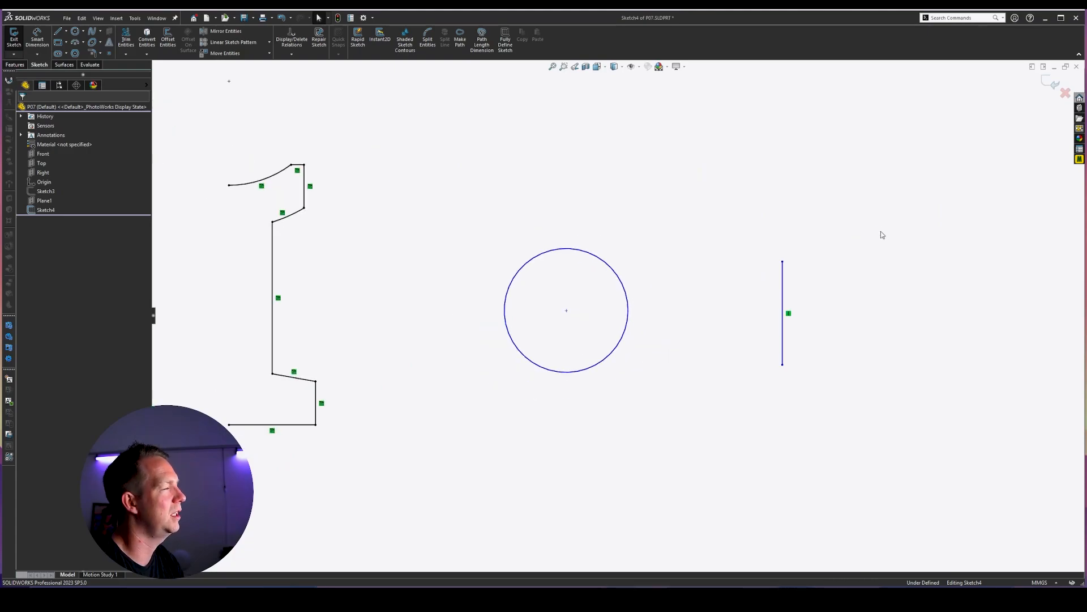
- Start Offset Entities with Select chain off and choose the circle and the separate vertical line as the entities to offset
left_click(170, 44)
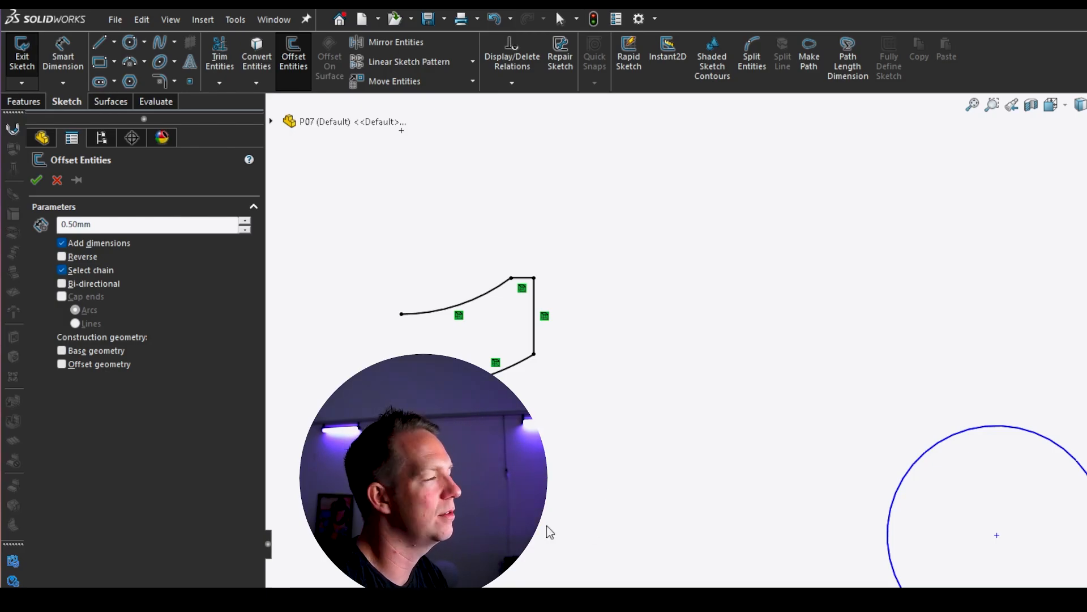
scroll(563, 506, "up", 1)
scroll(563, 506, "down", 1)
scroll(381, 296, "down", 2)
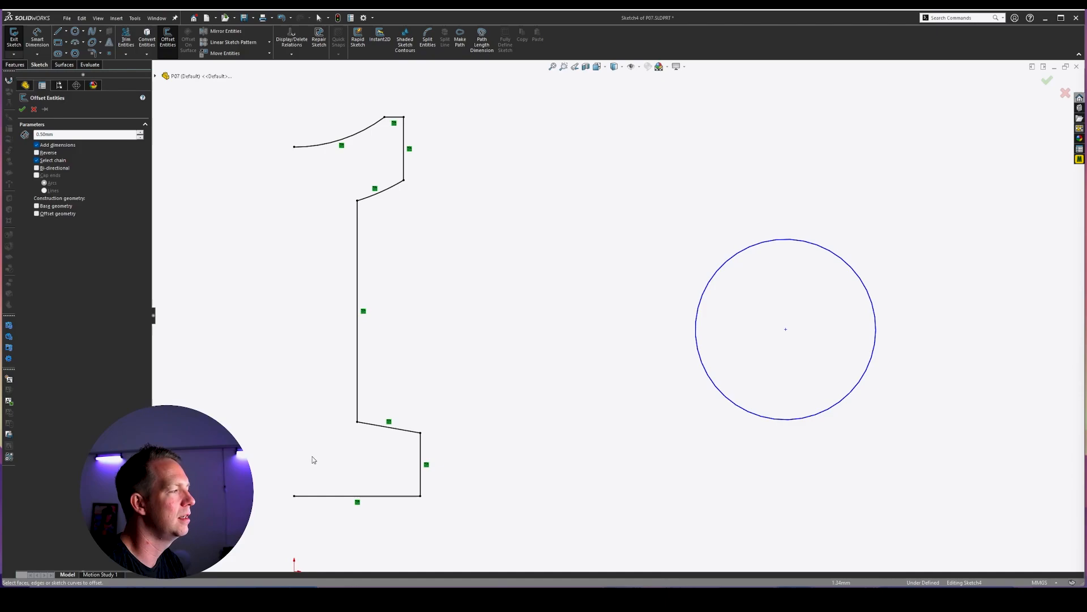
scroll(769, 146, "up", 4)
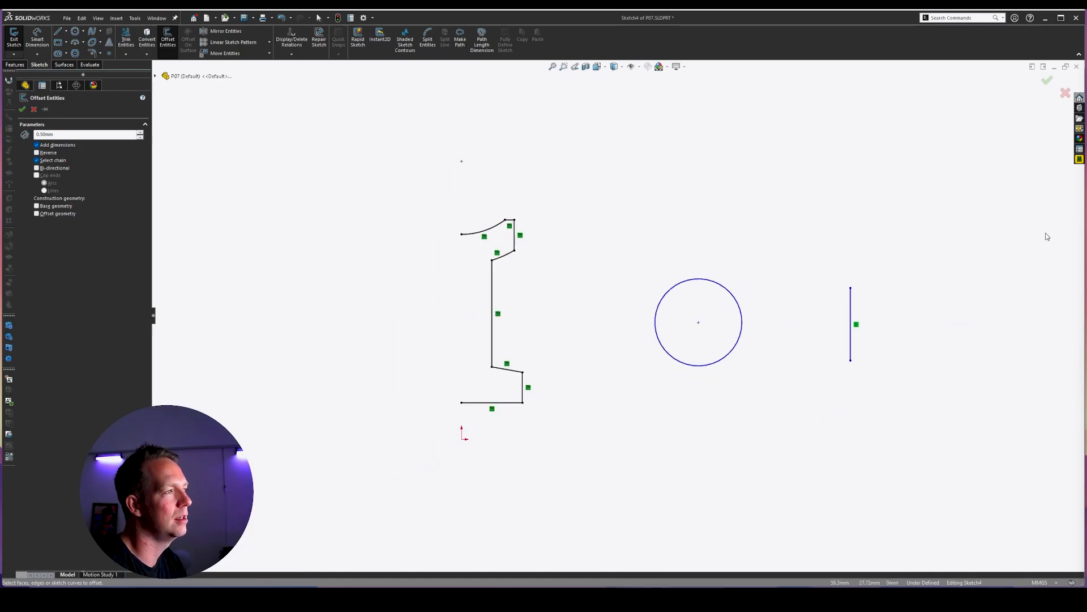
scroll(1046, 237, "down", 2)
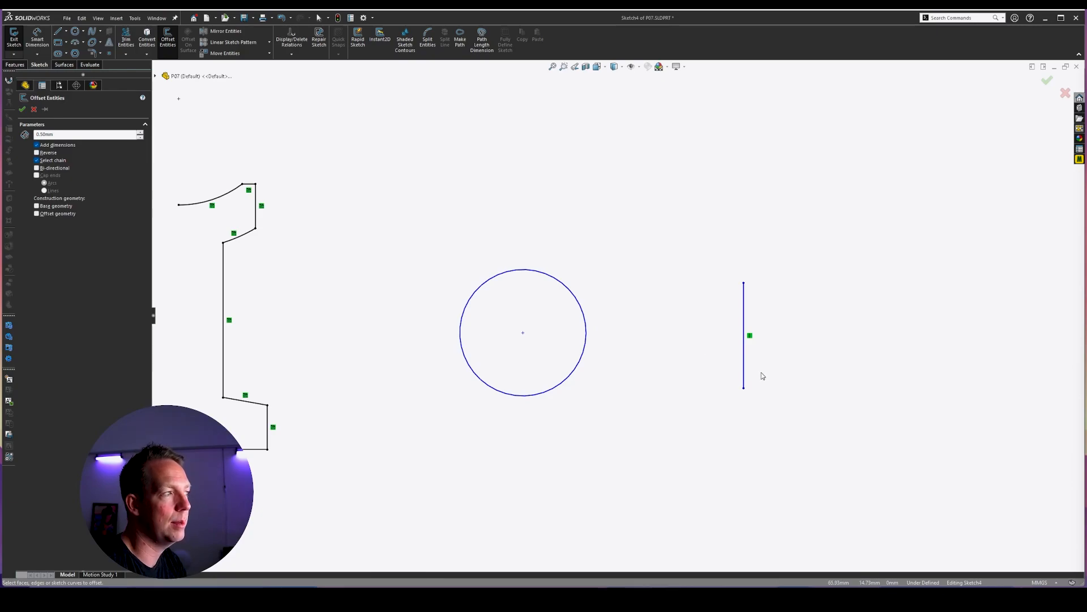
scroll(432, 306, "up", 2)
scroll(426, 304, "down", 2)
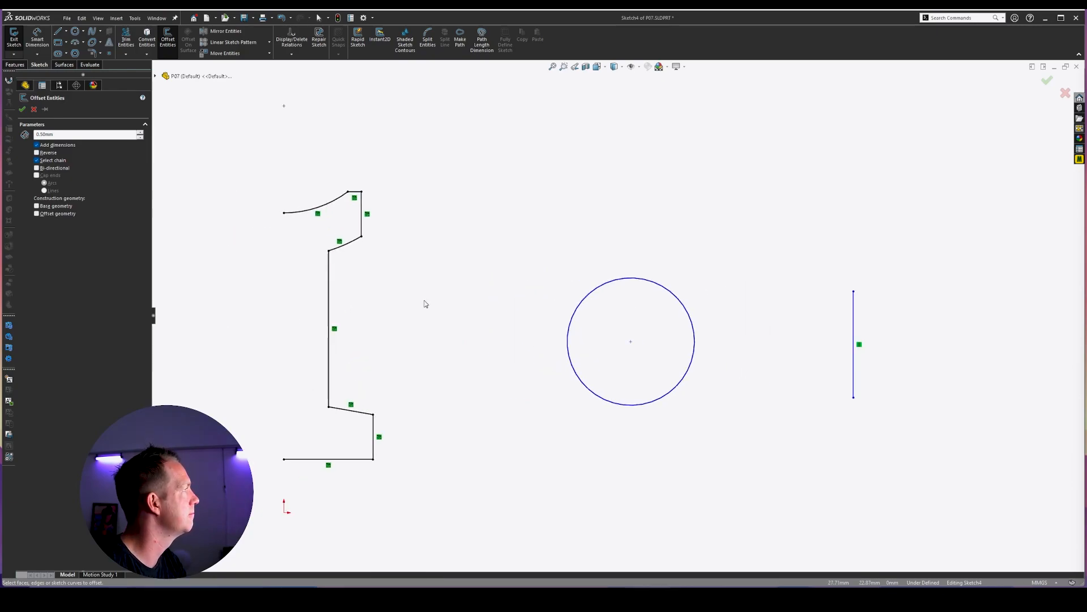
left_click(52, 160)
left_click(694, 334)
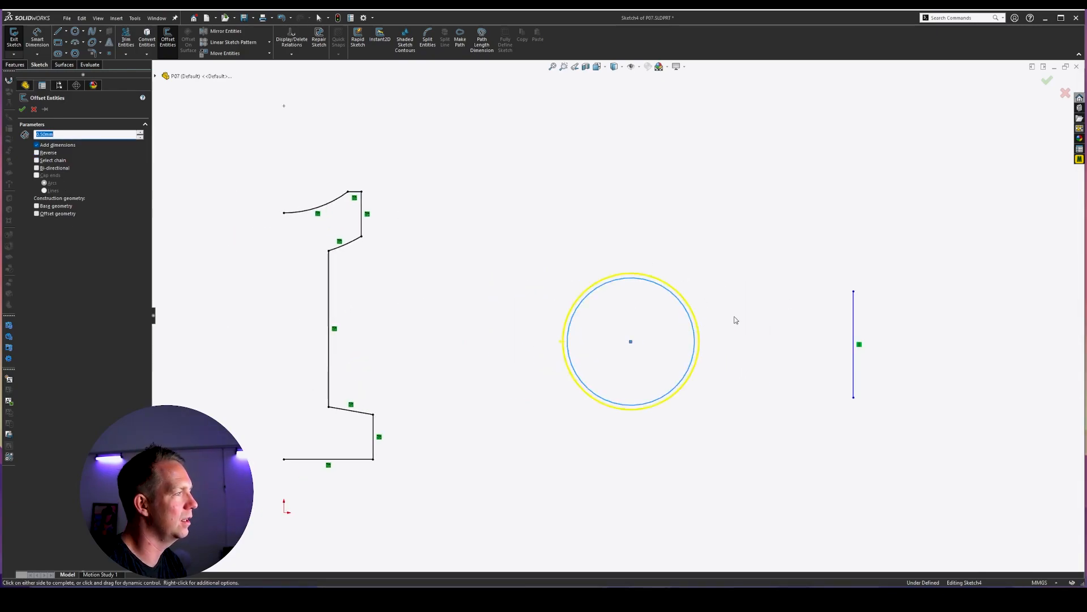
scroll(878, 398, "down", 2)
left_click(854, 338)
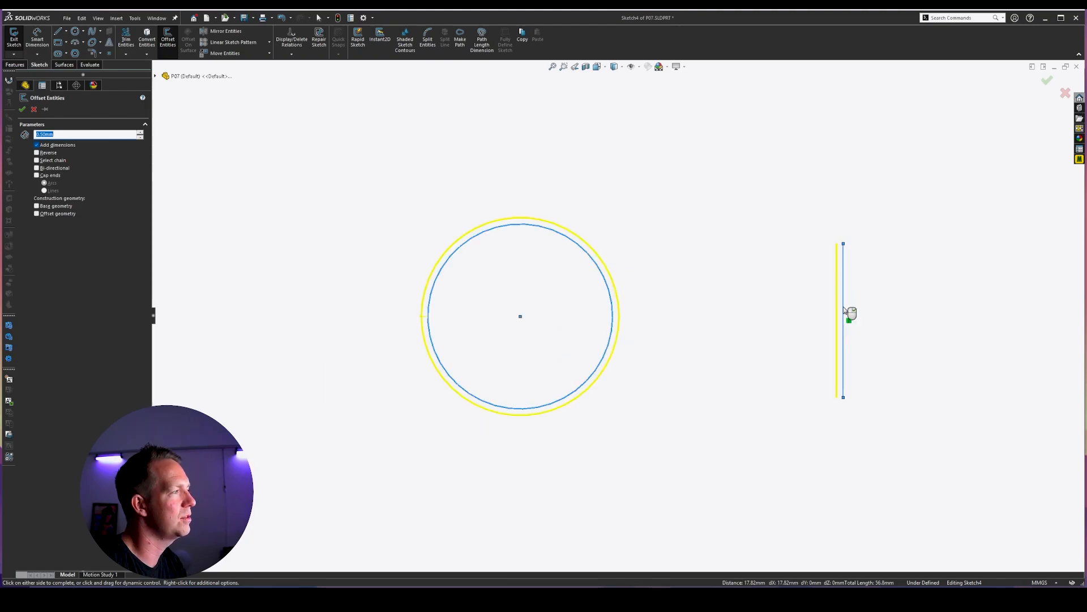
- Add the converted profile's long vertical line to the offset and turn Select chain on to include its connected edges
scroll(679, 317, "up", 5)
scroll(481, 269, "down", 4)
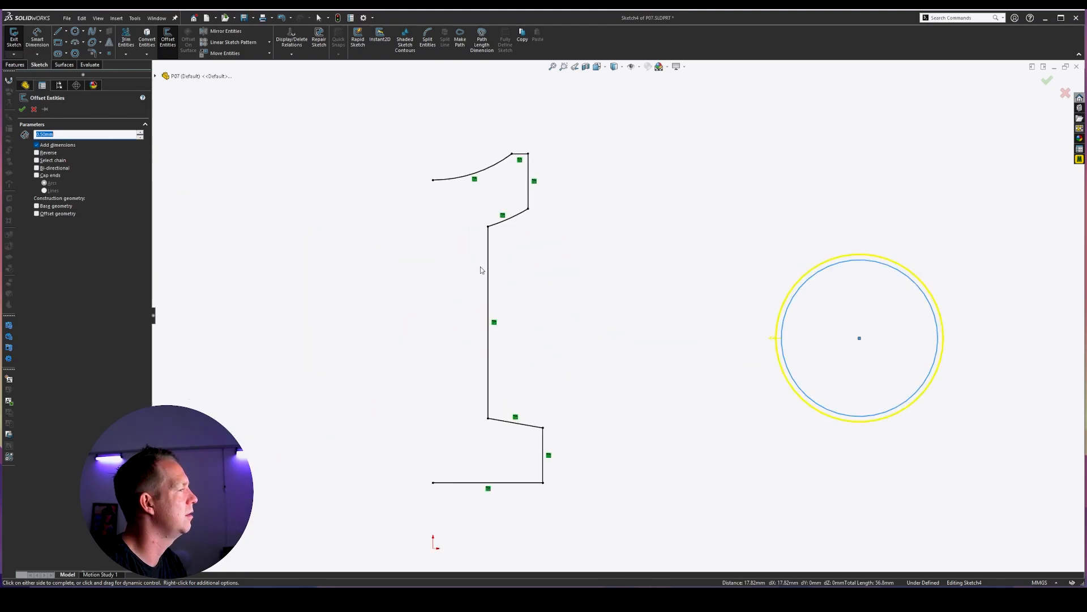
left_click(490, 265)
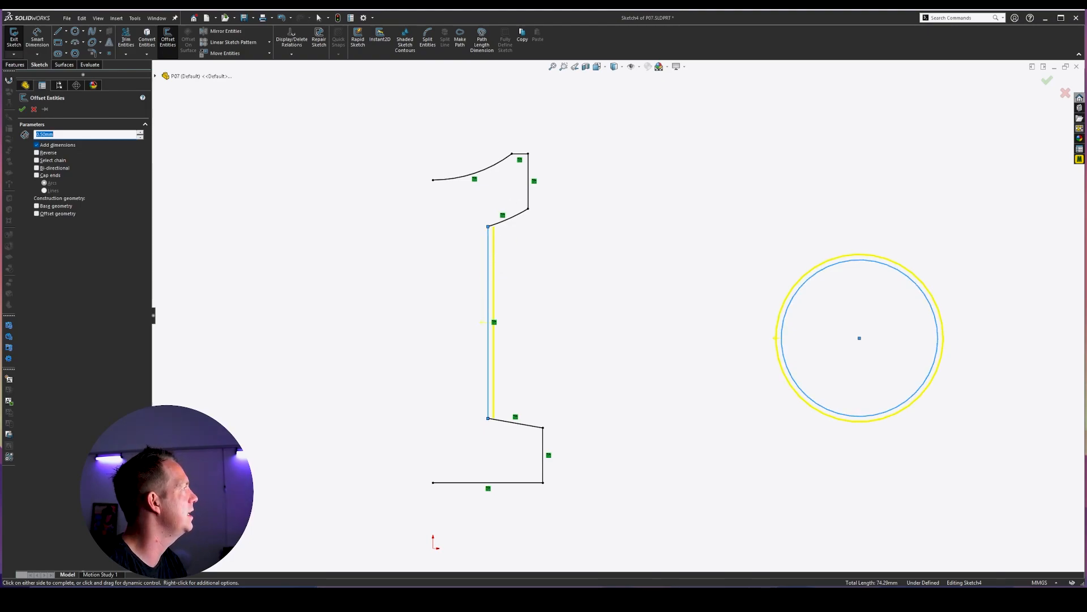
left_click(36, 160)
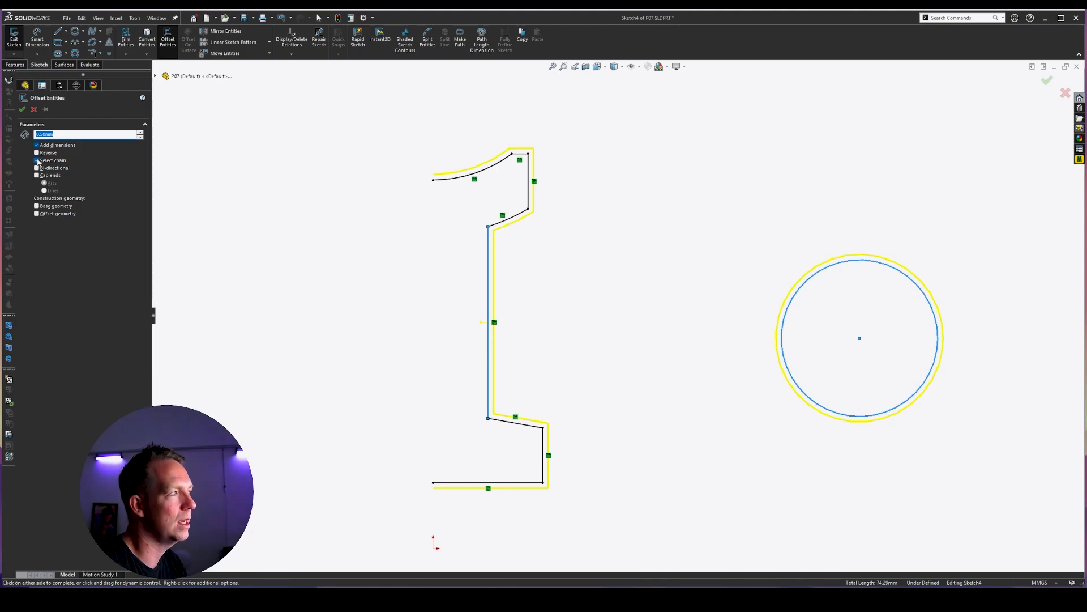
- Set the offset distance to 2 mm and reverse the offset direction
scroll(865, 372, "up", 3)
scroll(966, 344, "down", 2)
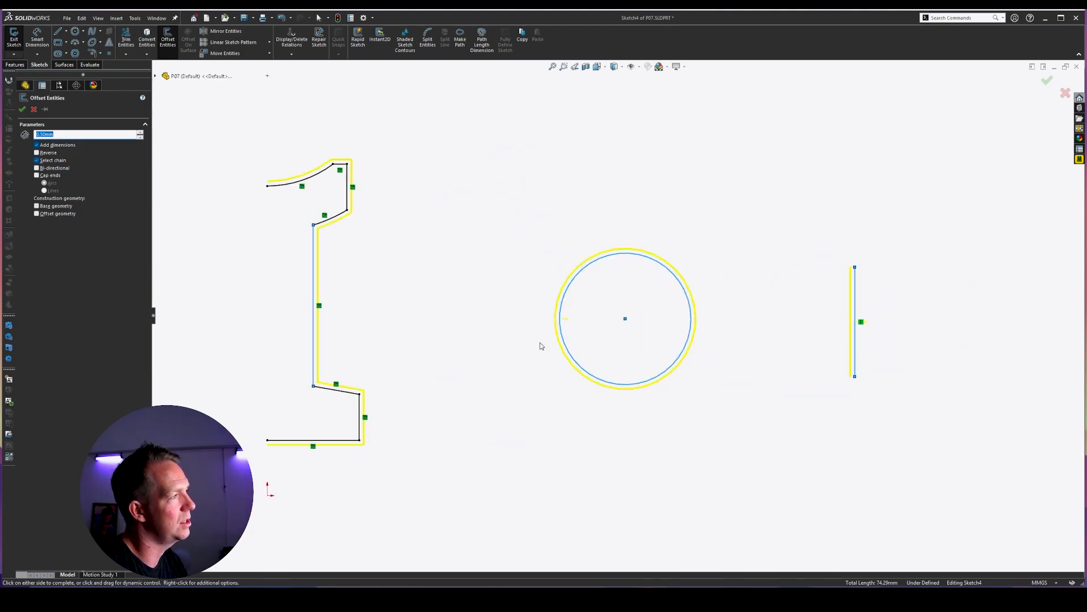
scroll(514, 339, "down", 1)
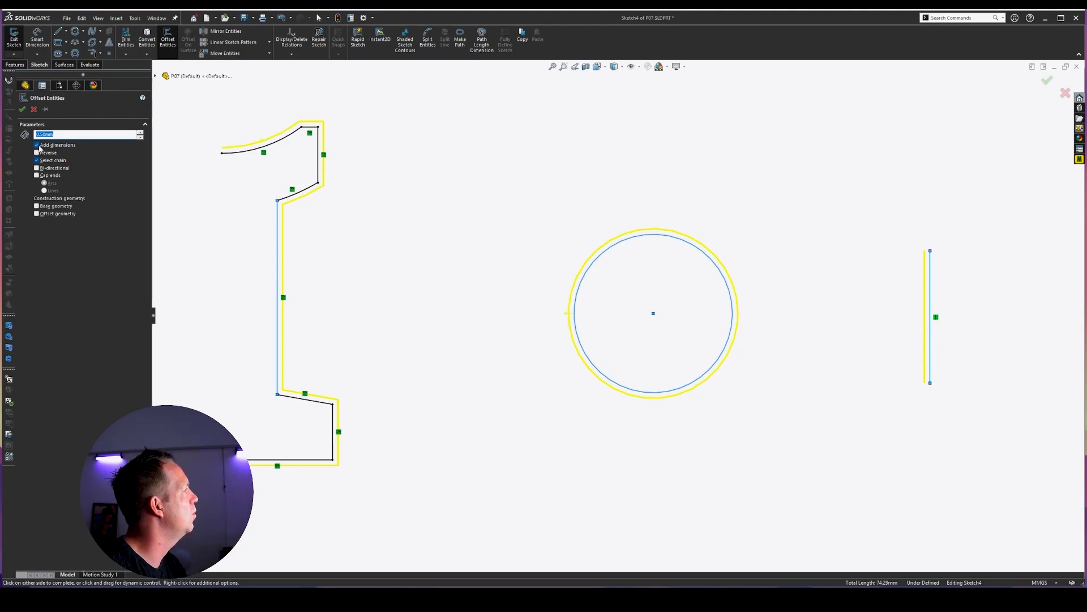
type("2")
key("Return")
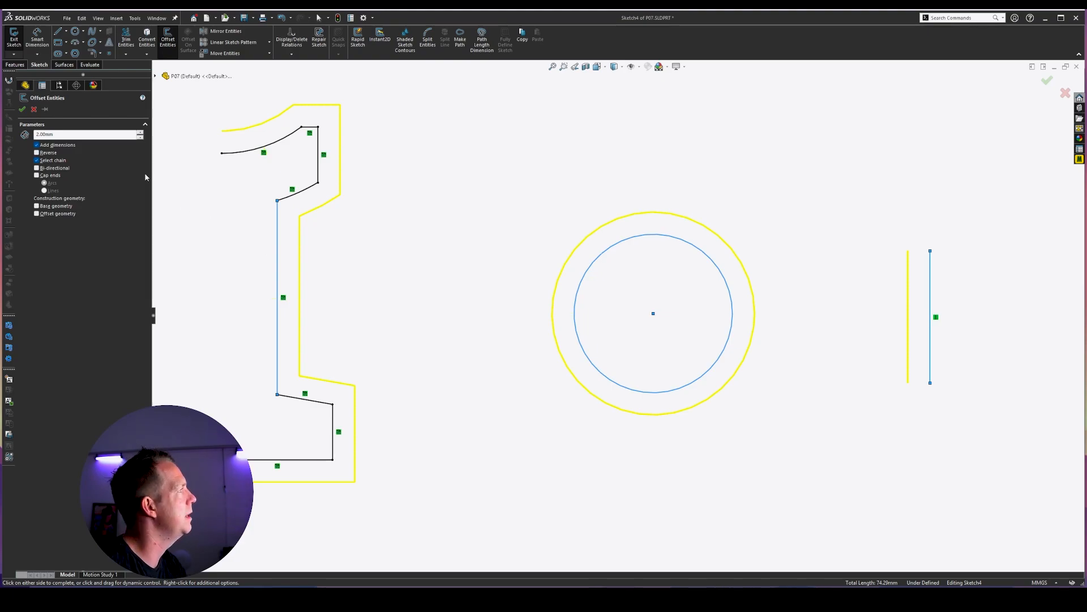
left_click(37, 153)
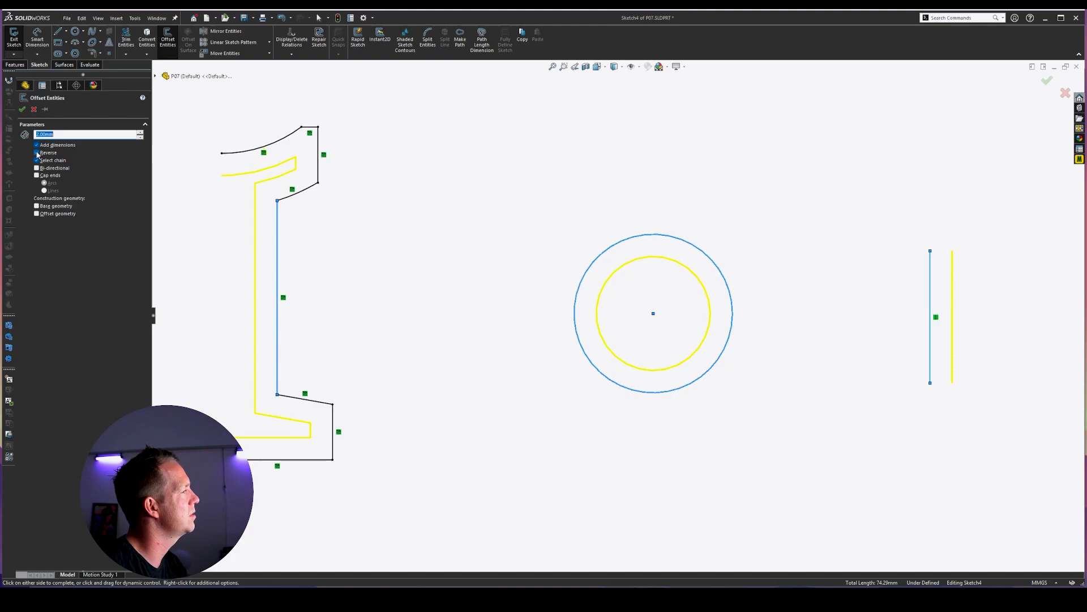
- Increase the reversed offset distance to 3.5 mm and examine the preview inside the converted profile
left_click(141, 133)
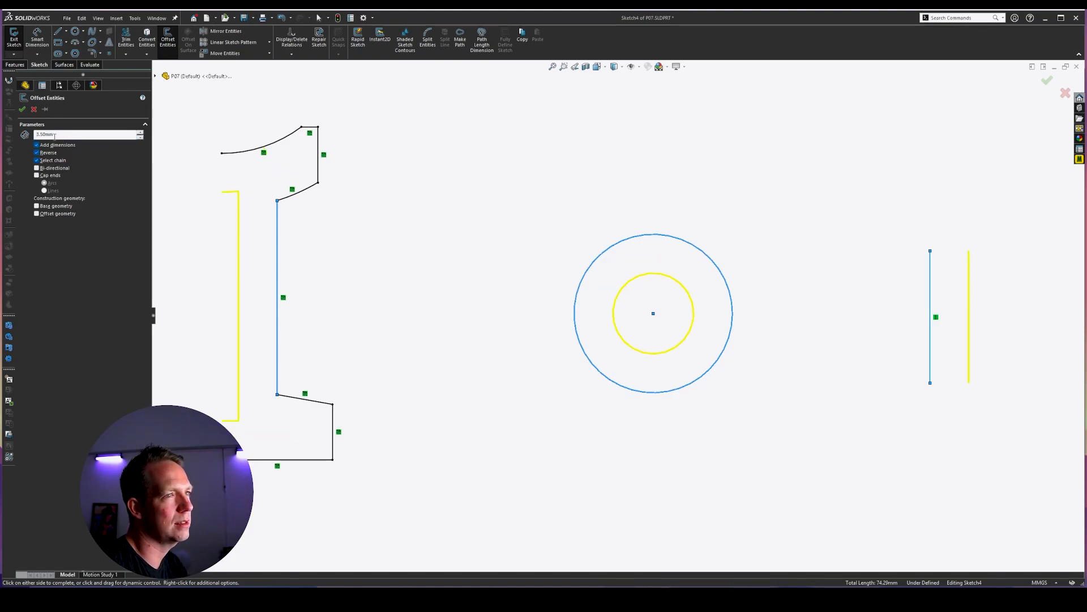
scroll(244, 284, "up", 1)
scroll(283, 325, "down", 3)
scroll(293, 214, "up", 2)
scroll(394, 213, "down", 1)
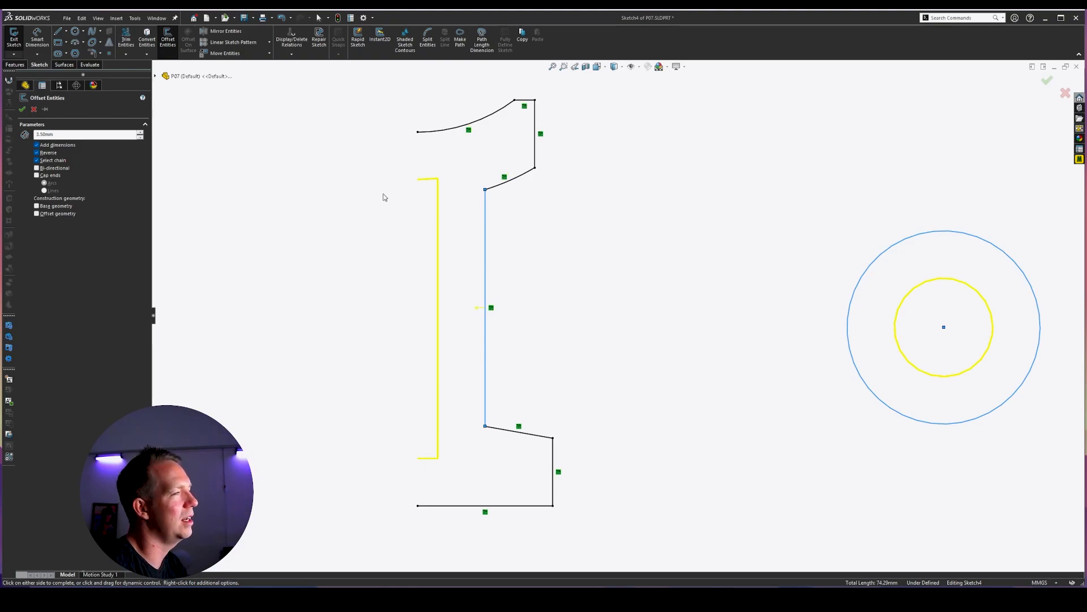
- Reduce the reversed offset to 2 mm, raise it to 2.5 mm, and inspect the preview near the profile's upper arc
left_click(140, 138)
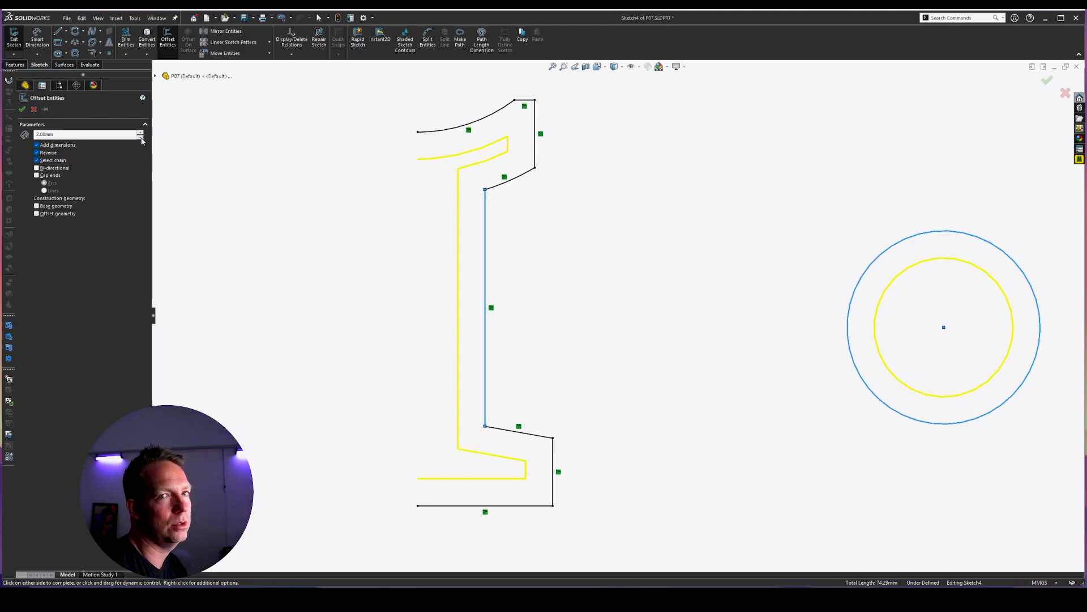
left_click(140, 133)
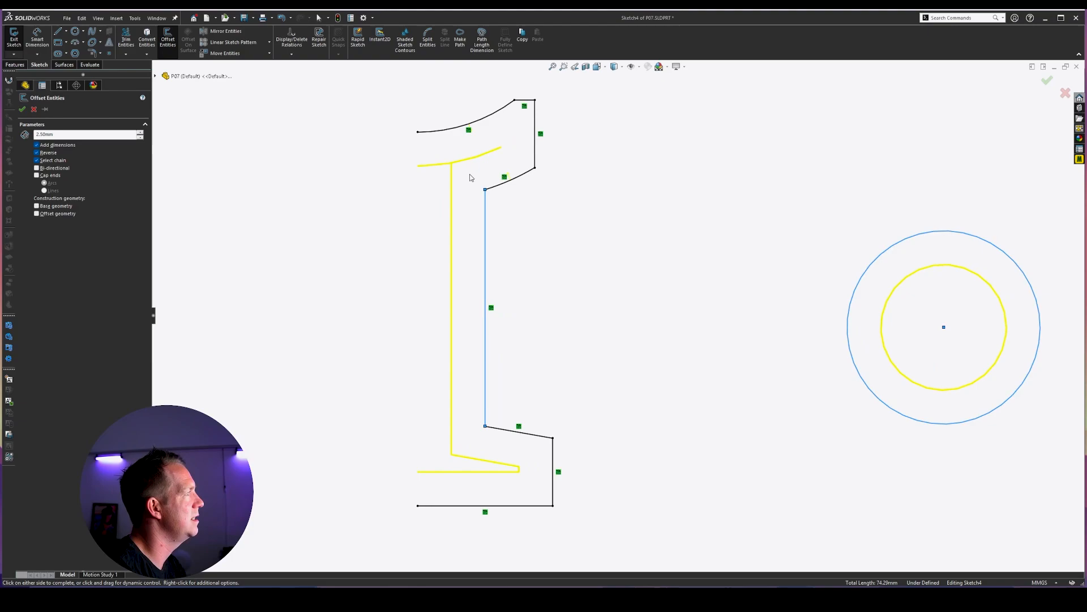
scroll(471, 175, "down", 5)
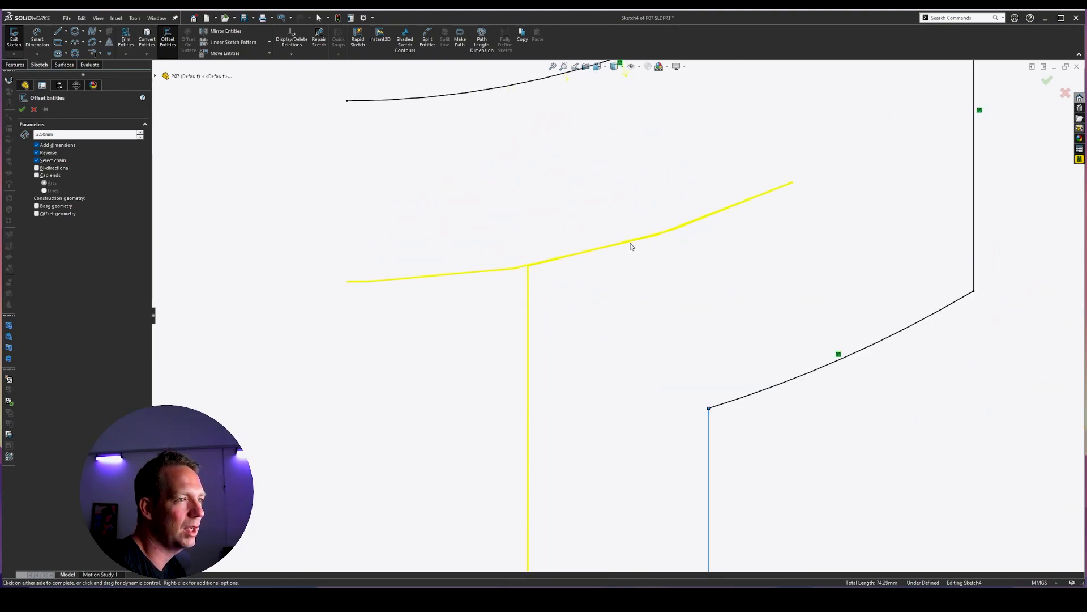
scroll(674, 331, "up", 4)
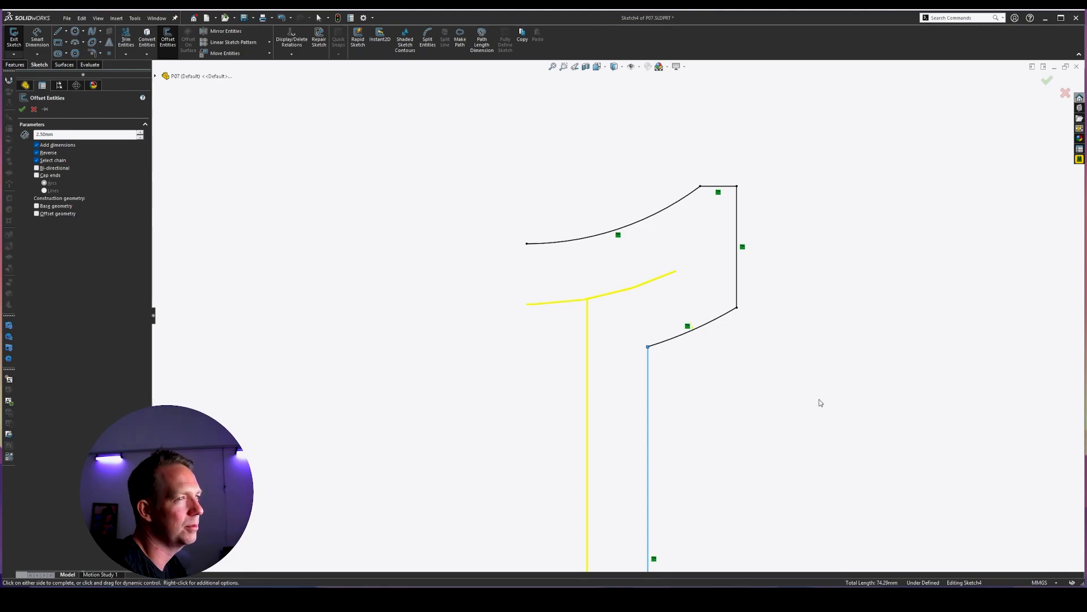
scroll(818, 403, "up", 4)
scroll(930, 416, "down", 2)
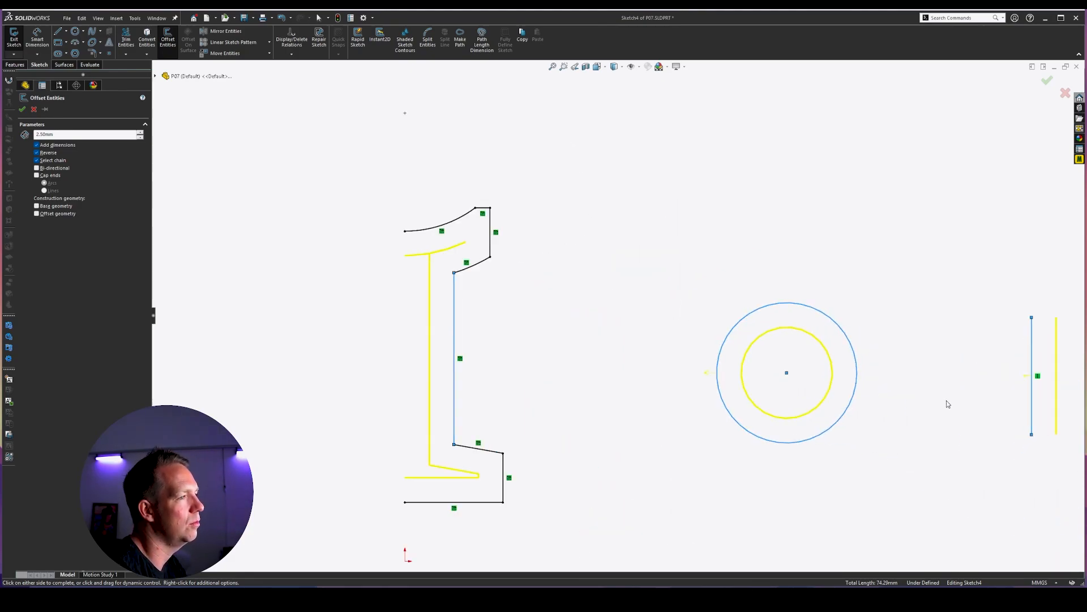
- Set the offset distance to 1.5 mm with Reverse off, and preview the Bi-directional option before turning it off again
scroll(947, 400, "up", 1)
scroll(947, 400, "down", 2)
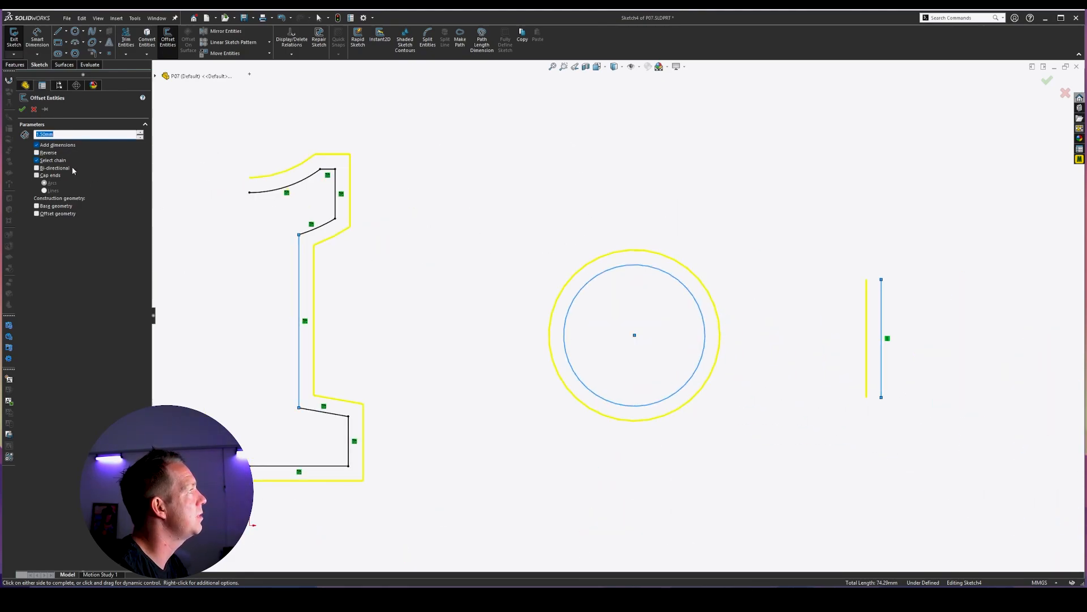
left_click(37, 168)
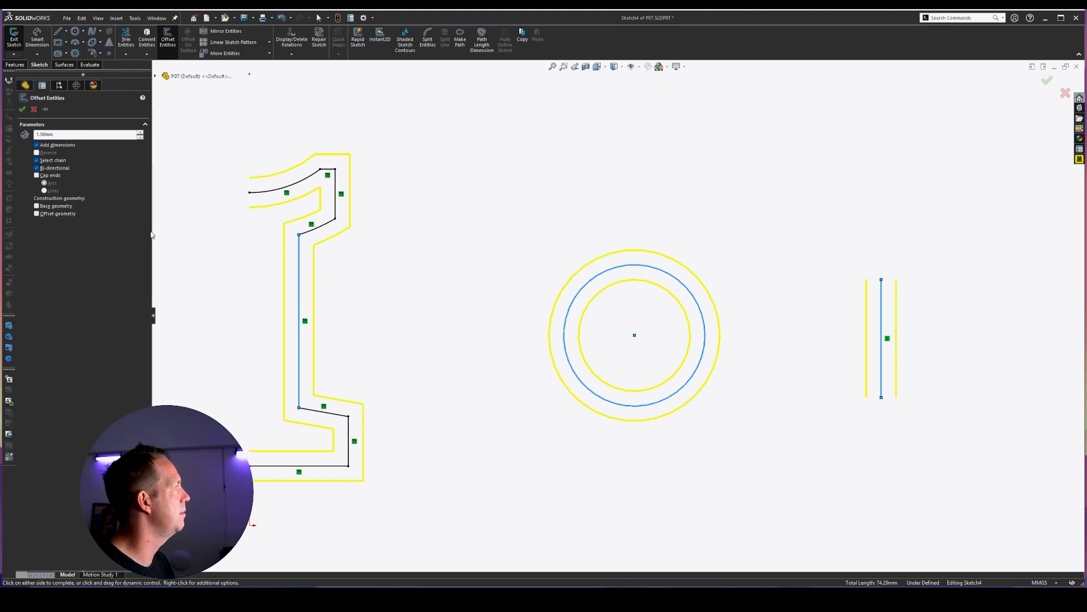
left_click(36, 168)
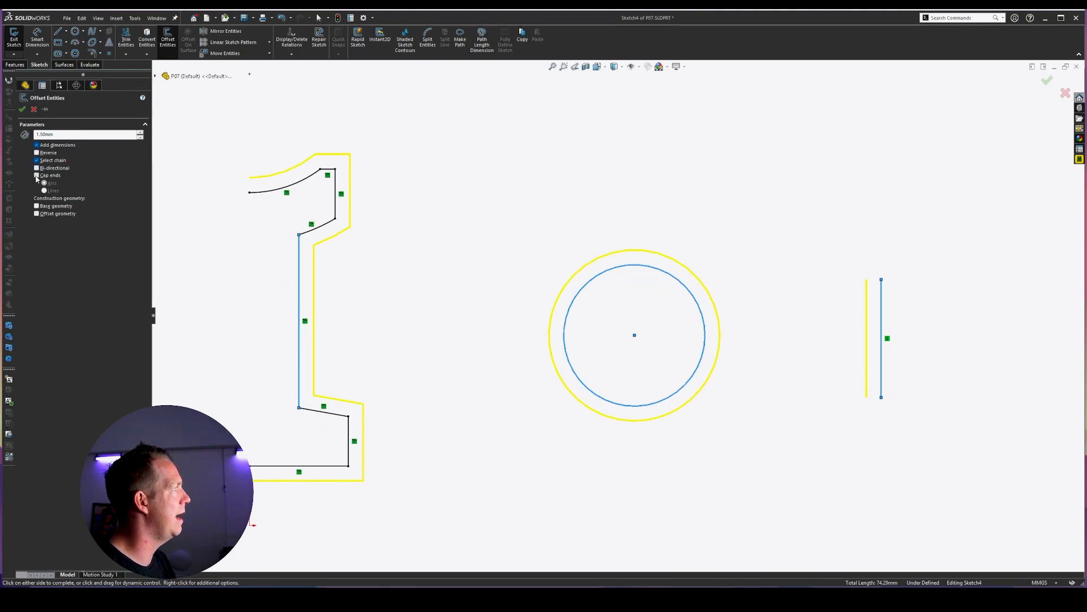
- Compare the offset preview with and without Cap ends, leaving the open ends capped with Arcs
left_click(37, 176)
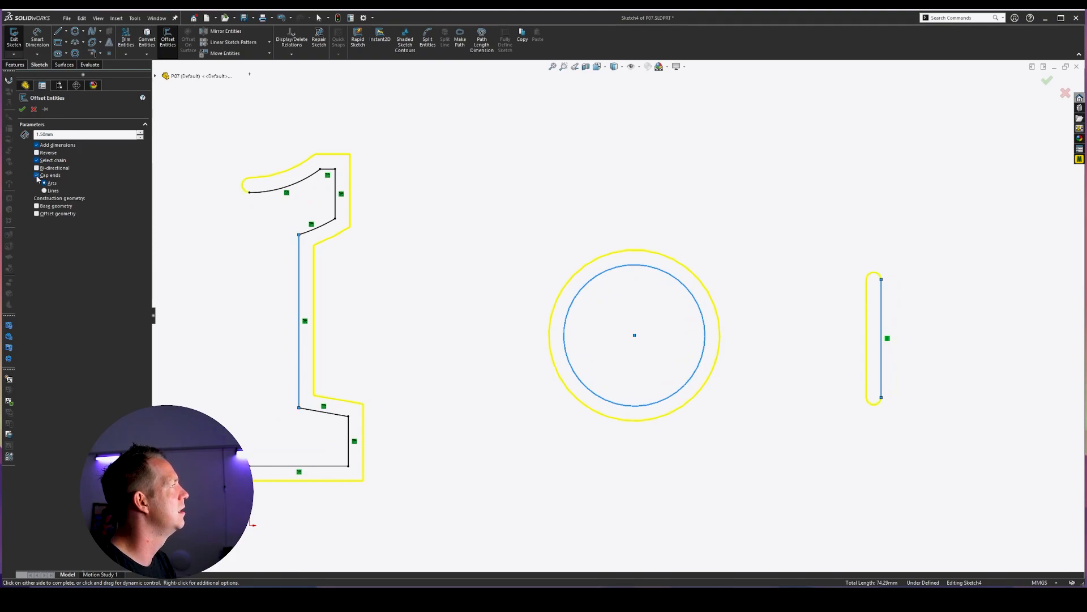
left_click(37, 175)
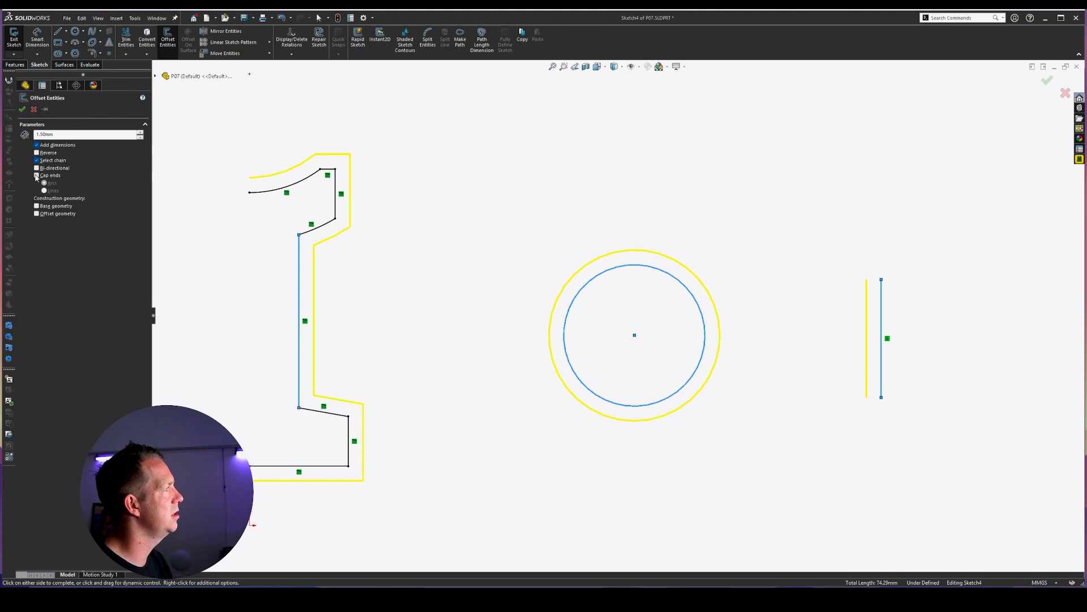
left_click(36, 176)
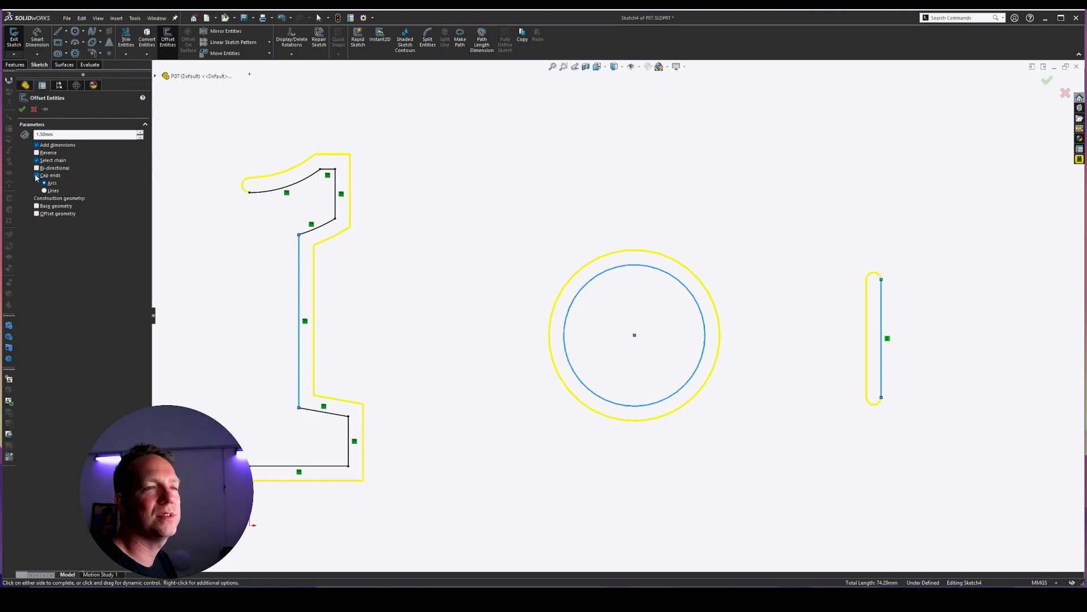
left_click(37, 176)
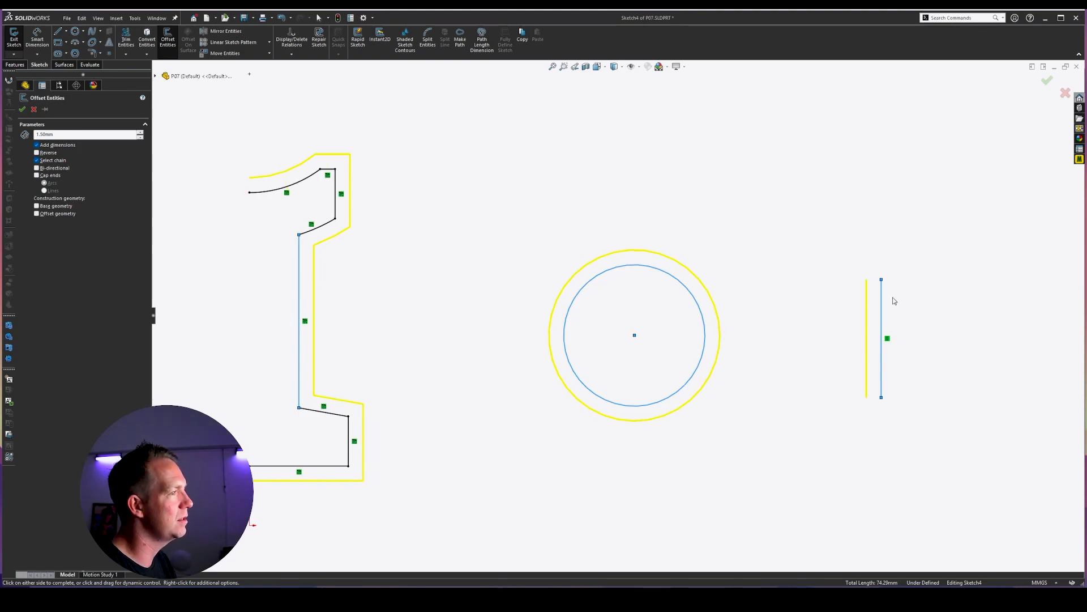
scroll(892, 303, "down", 5)
left_click(37, 176)
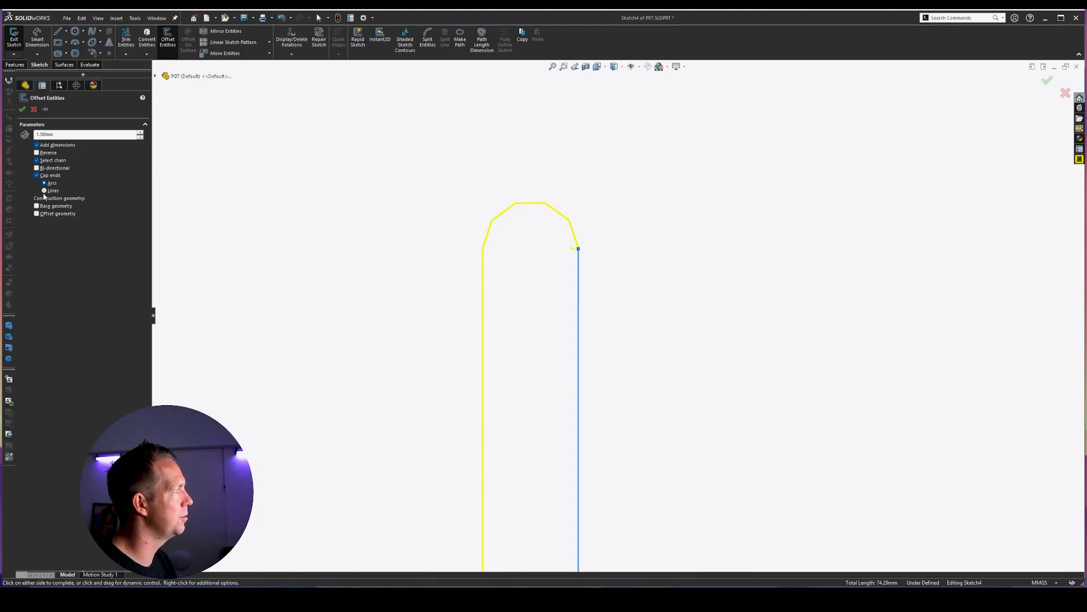
- Change the end caps to Lines and inspect them on the single line and the converted profile's open end
left_click(44, 190)
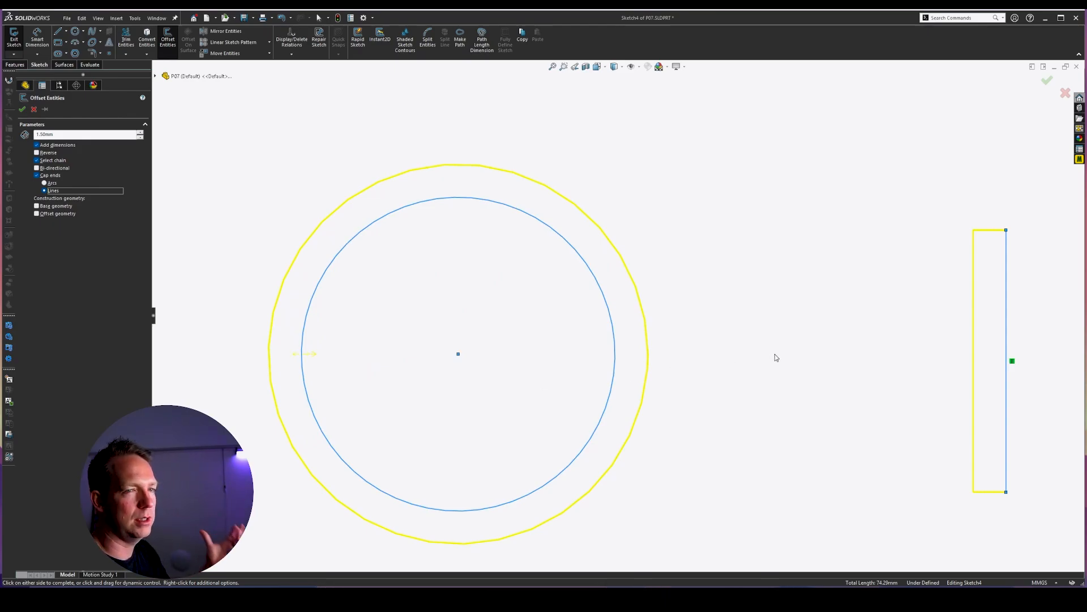
scroll(774, 352, "up", 2)
scroll(620, 317, "up", 3)
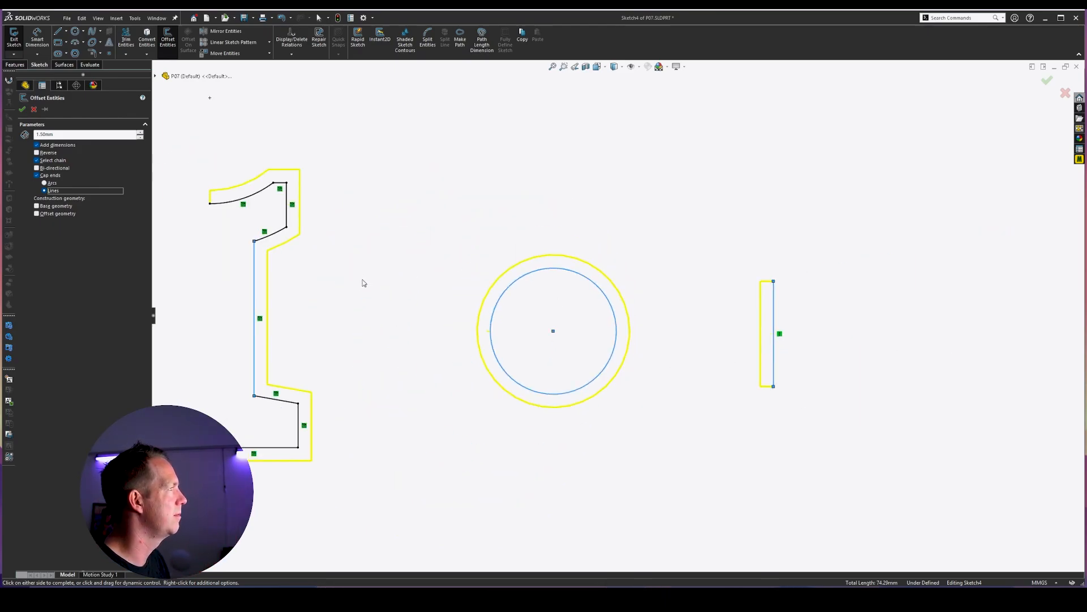
scroll(233, 235, "down", 7)
scroll(342, 175, "down", 2)
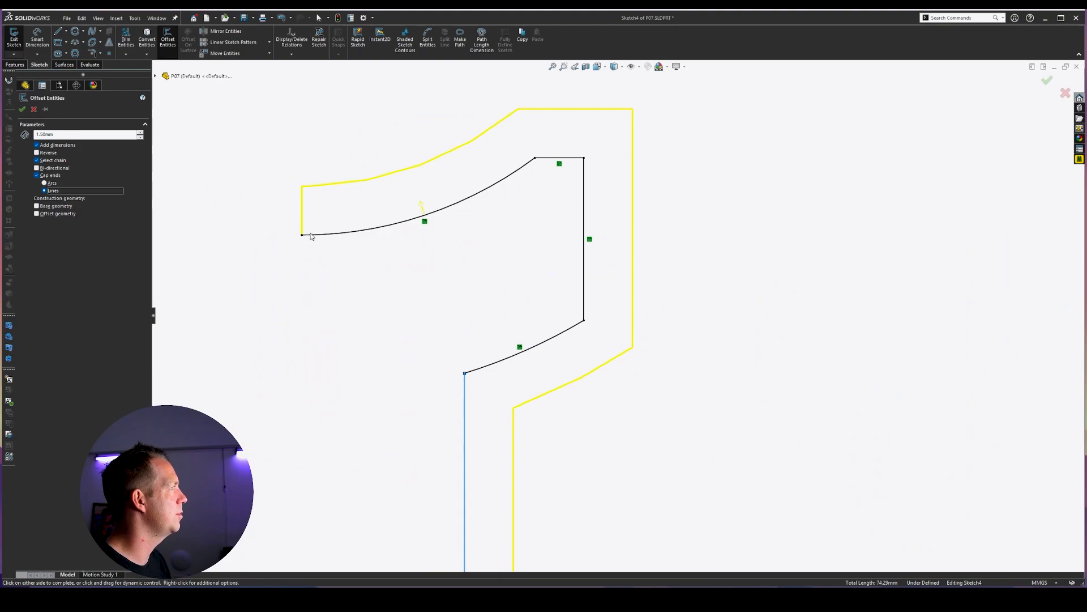
- Switch the end caps back to Arcs and view the offset preview of the profile, circle and line together
left_click(45, 183)
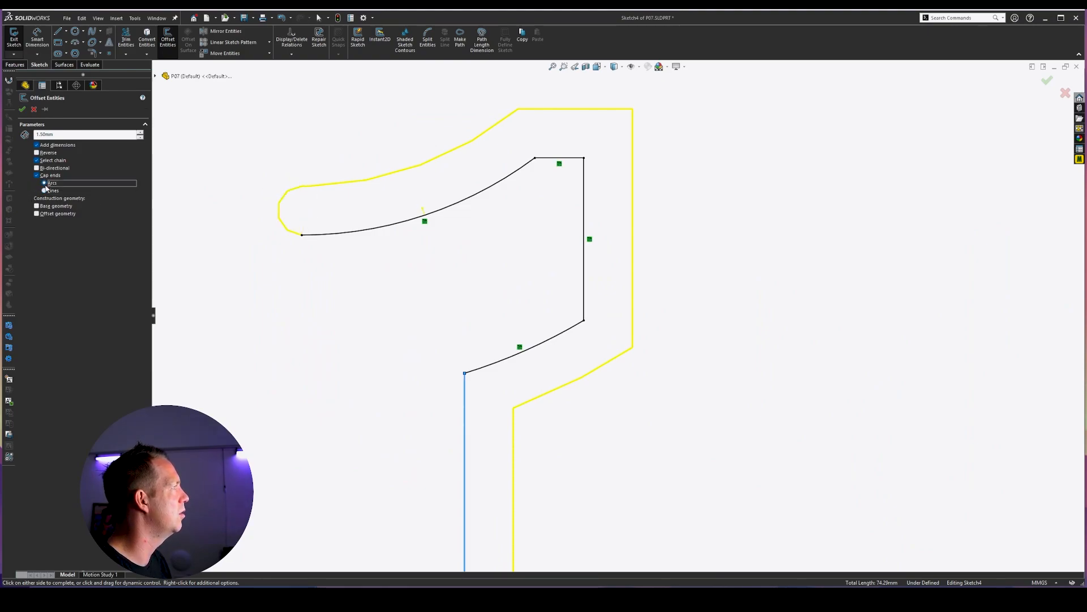
scroll(575, 394, "up", 3)
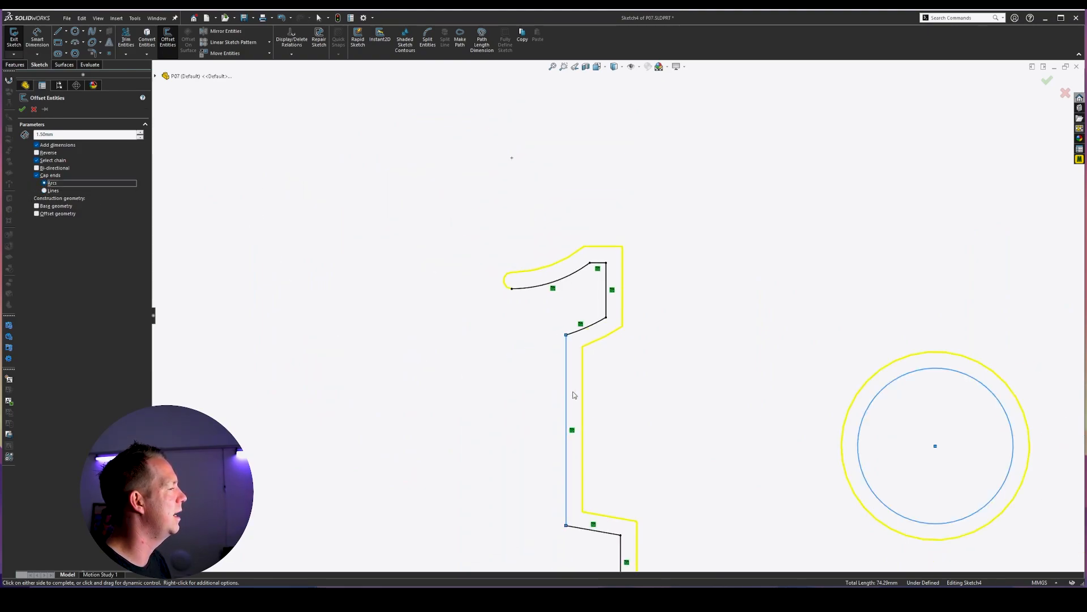
scroll(660, 473, "up", 2)
scroll(712, 249, "down", 4)
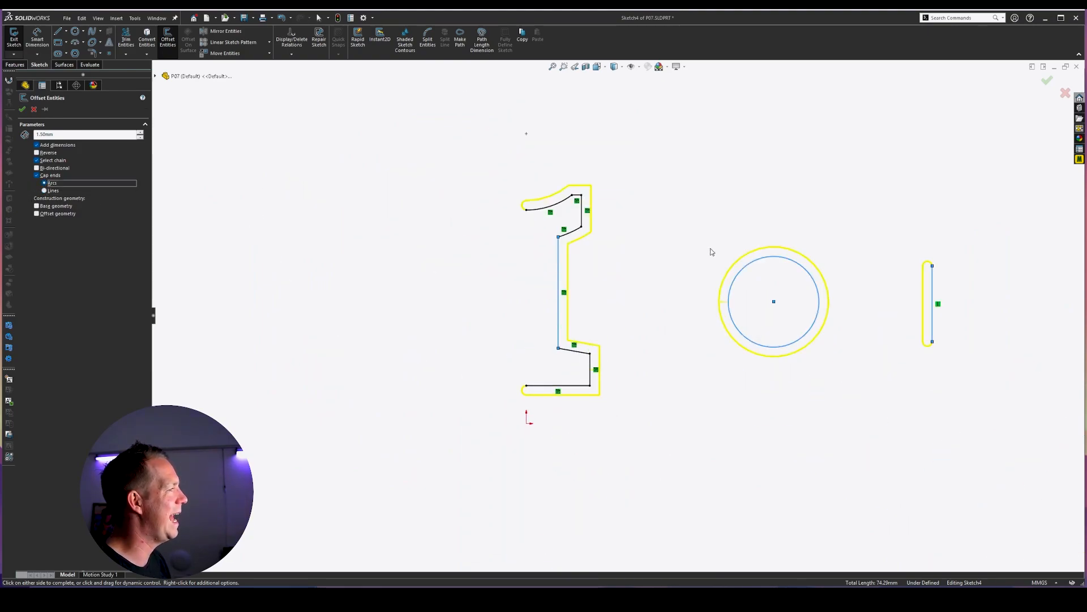
- Turn on Bi-directional with the Arcs cap ends and inspect the offset preview on the profile, circle and line
left_click(36, 168)
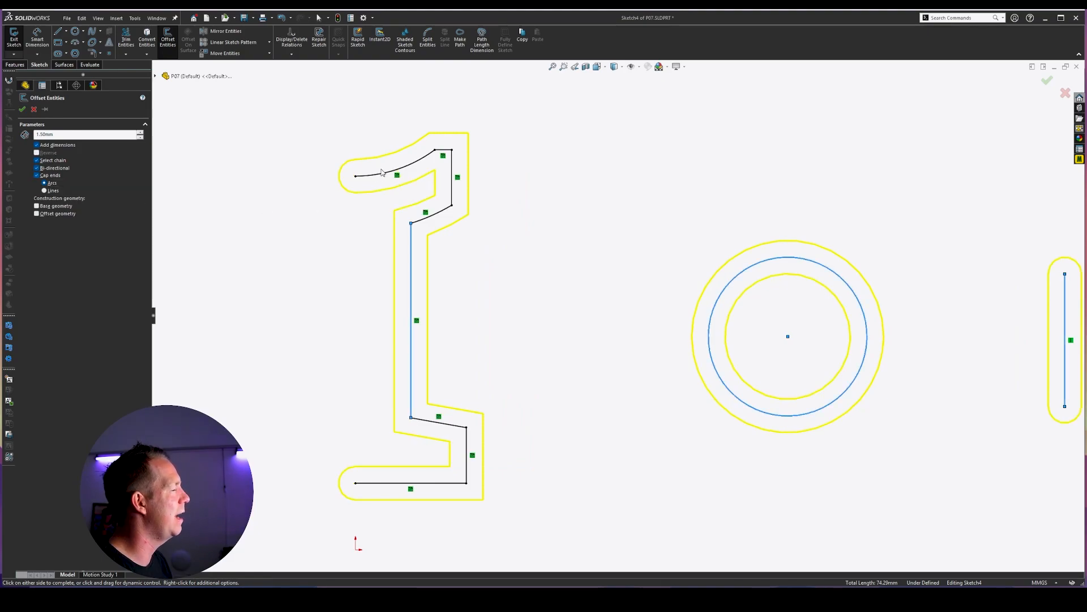
scroll(380, 173, "down", 4)
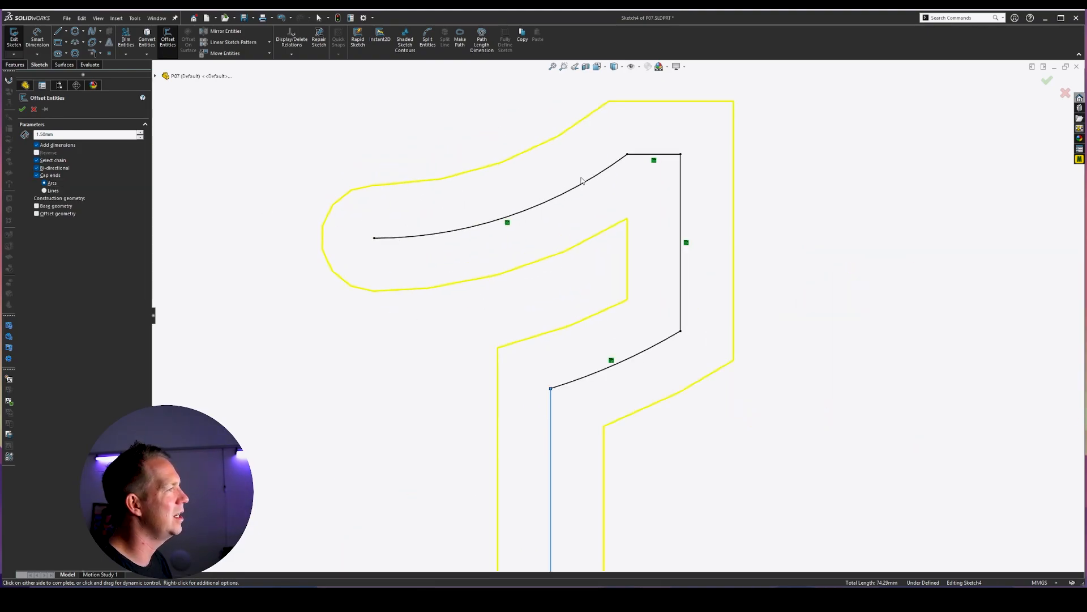
scroll(682, 488, "up", 4)
scroll(669, 499, "down", 4)
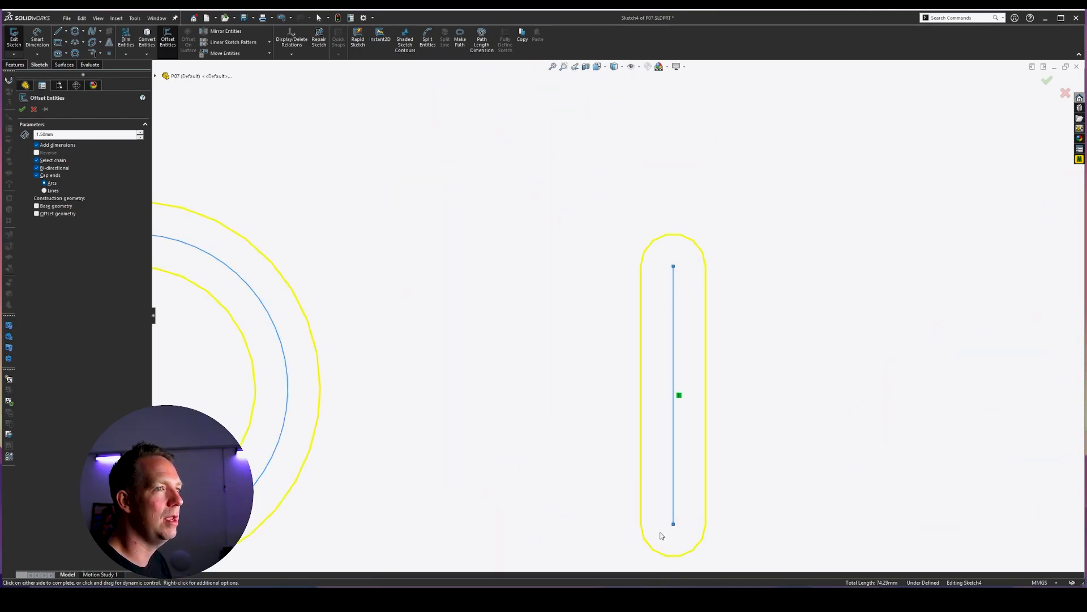
scroll(665, 506, "up", 1)
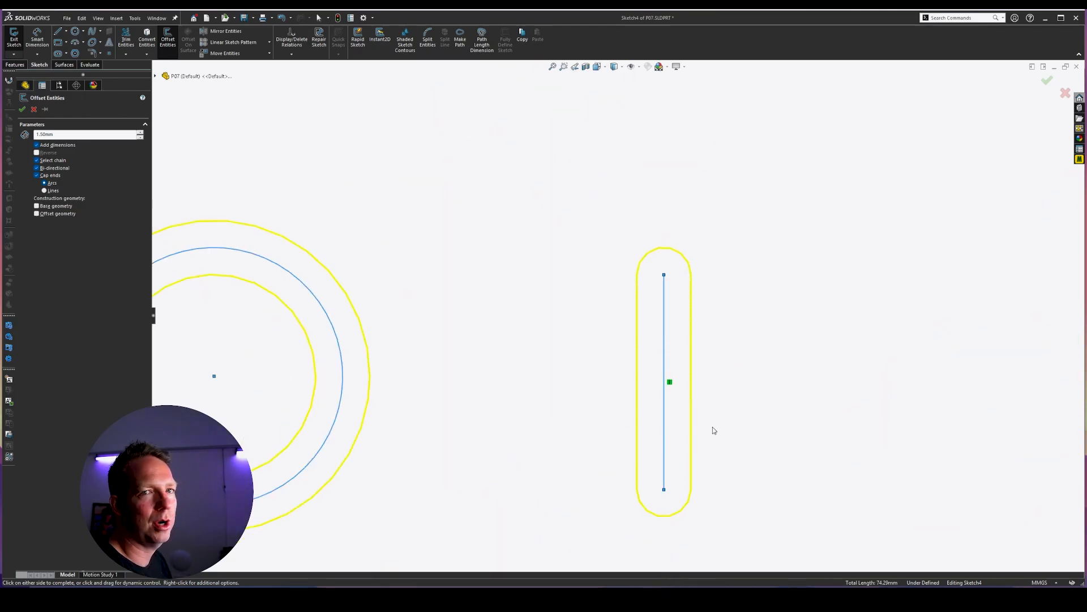
scroll(527, 389, "up", 7)
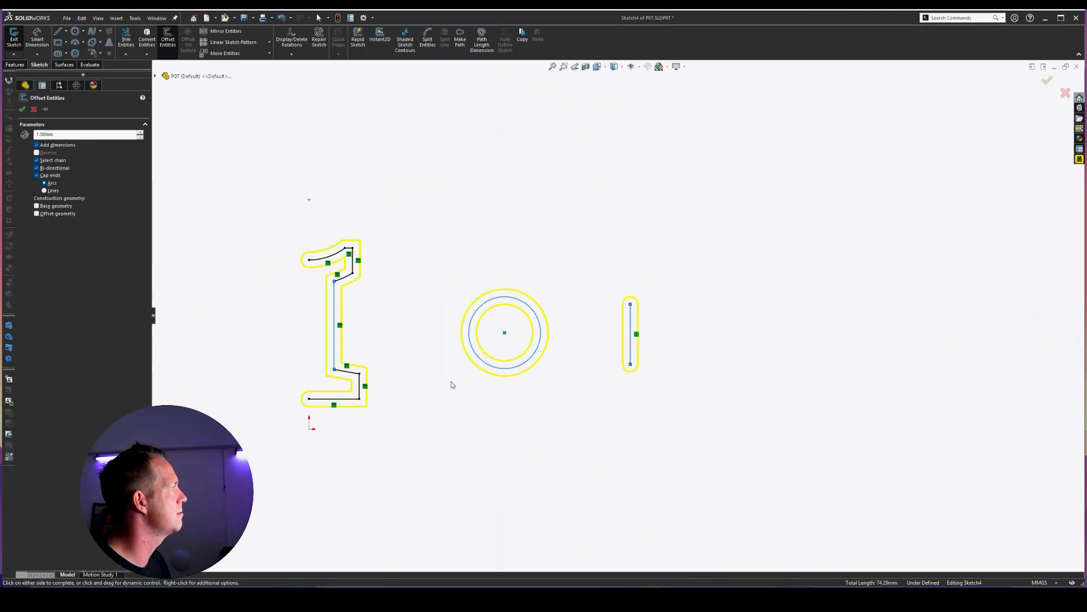
scroll(343, 349, "down", 3)
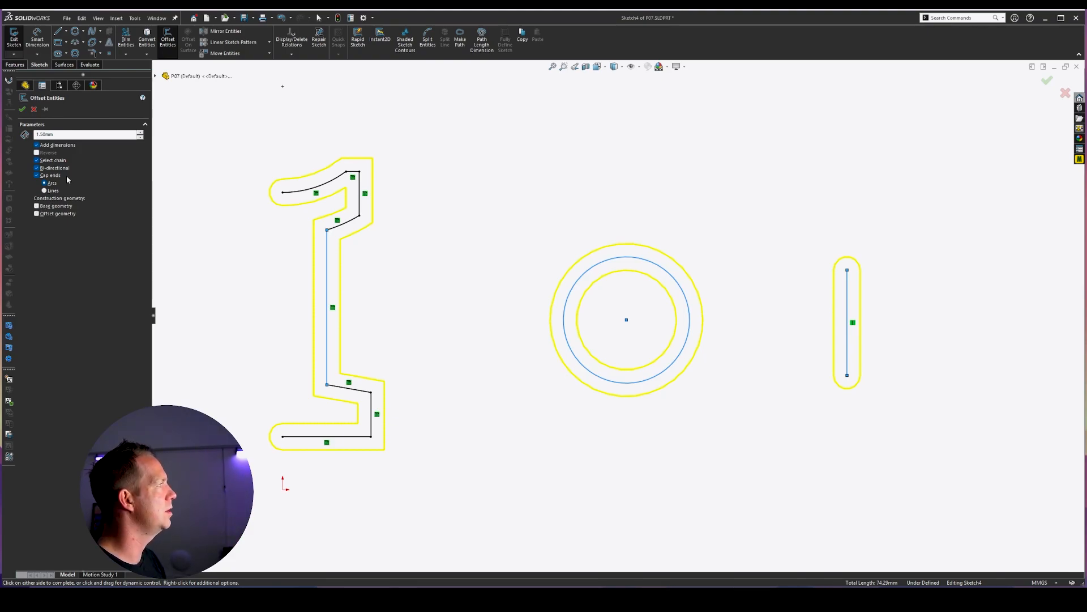
- Turn on construction geometry for the base geometry and inspect the preview on the line, circle and profile
left_click(37, 206)
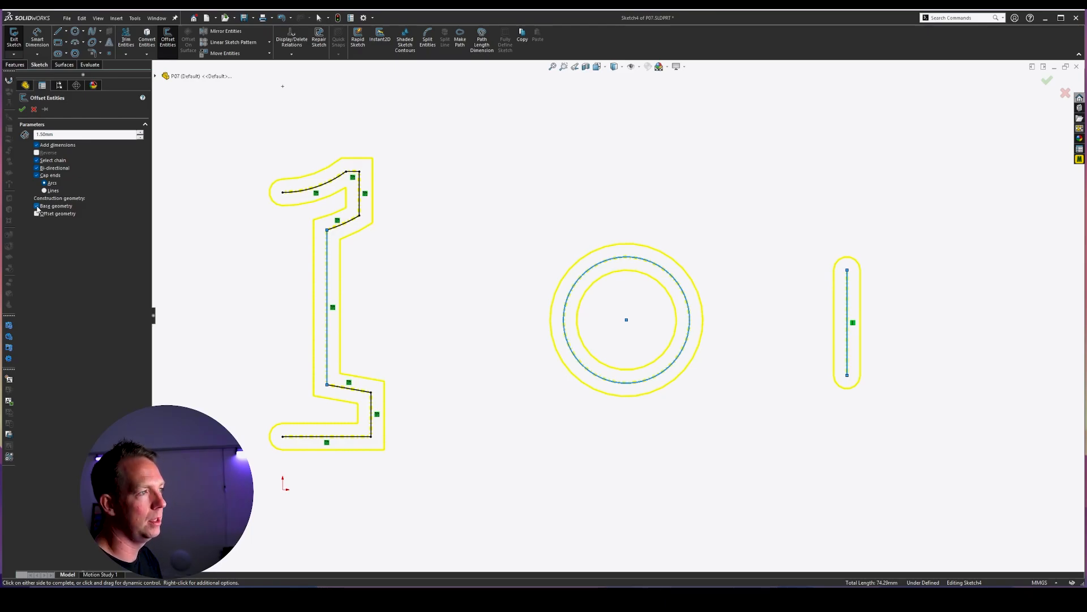
scroll(862, 337, "down", 5)
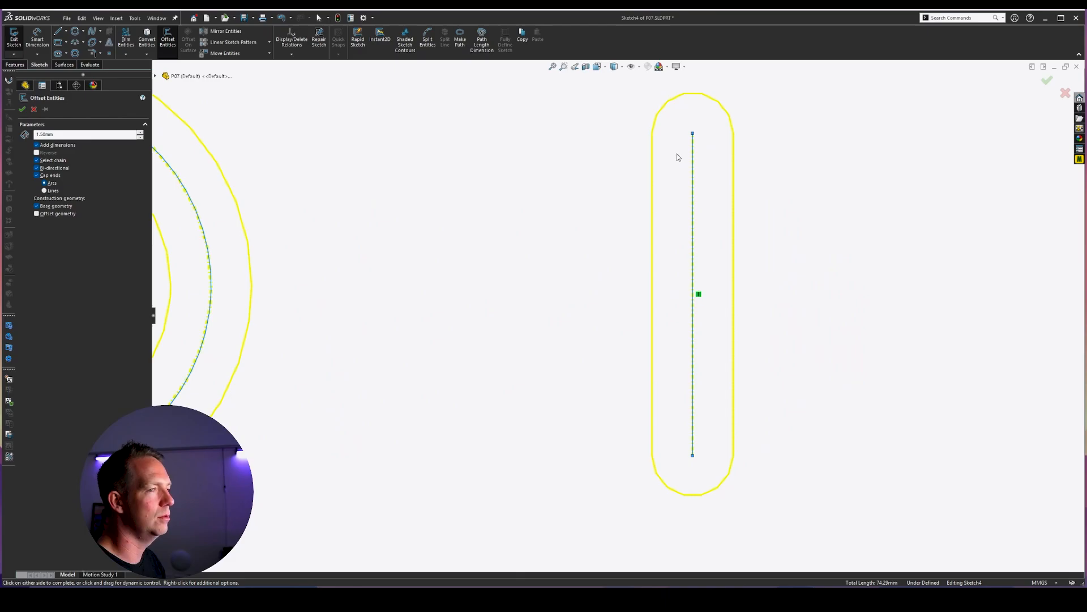
scroll(513, 285, "up", 4)
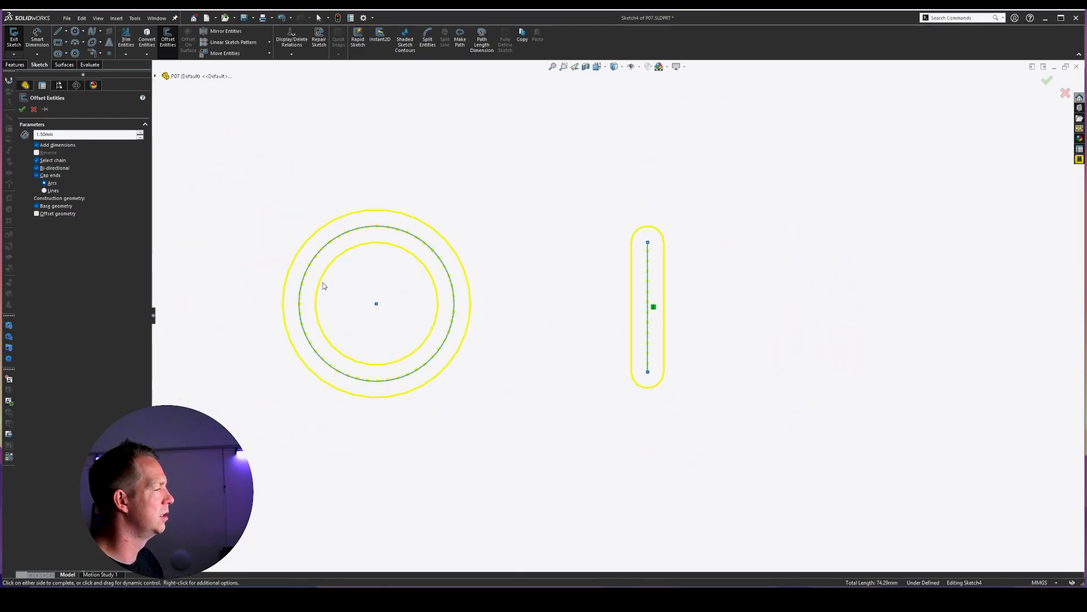
scroll(324, 286, "down", 4)
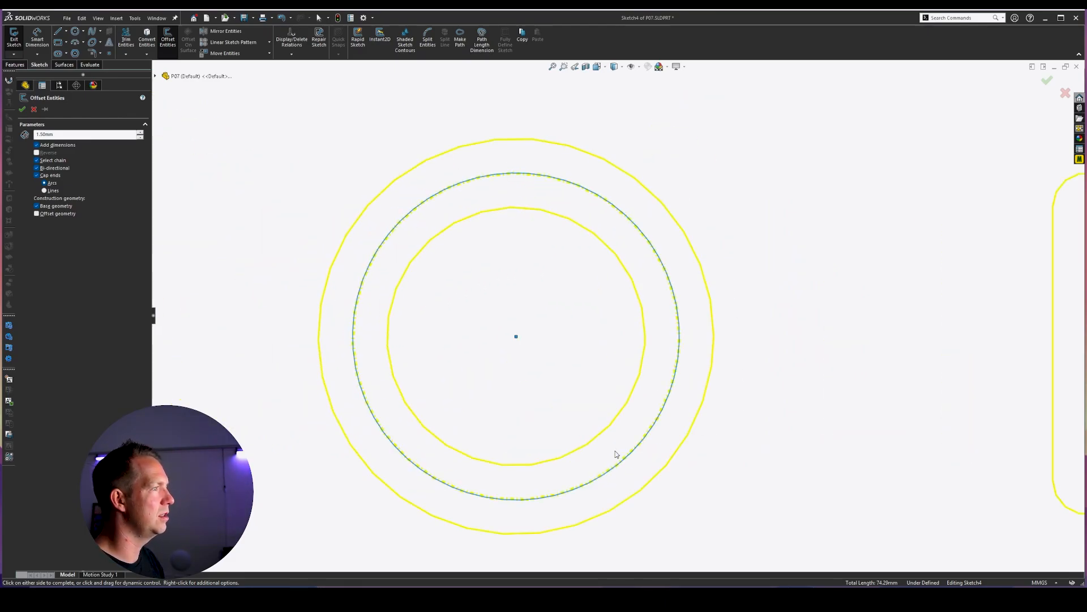
scroll(483, 412, "up", 5)
scroll(482, 409, "up", 1)
scroll(434, 318, "down", 5)
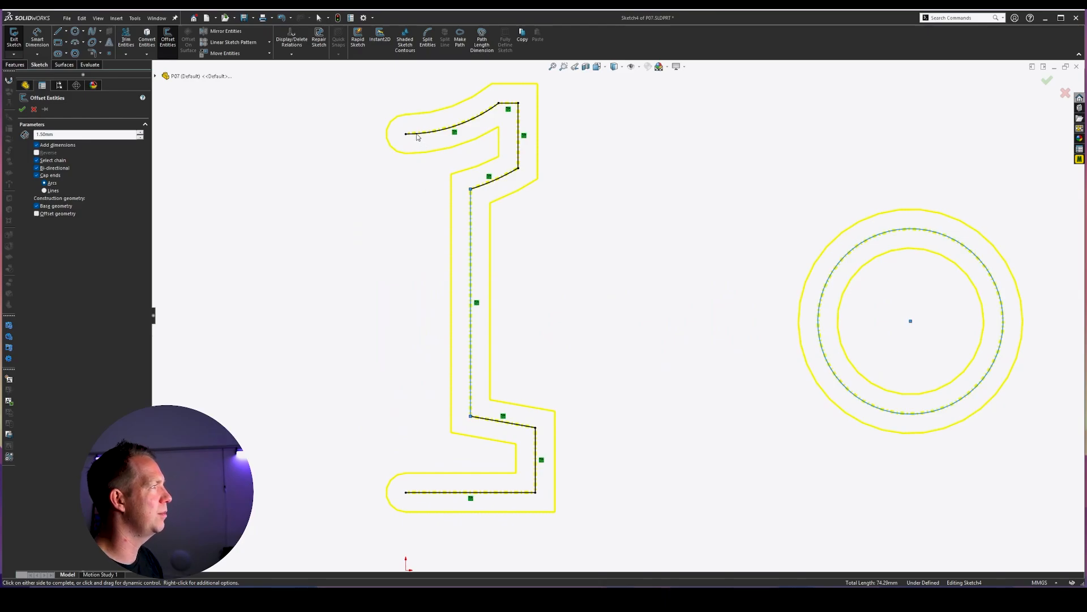
key("f")
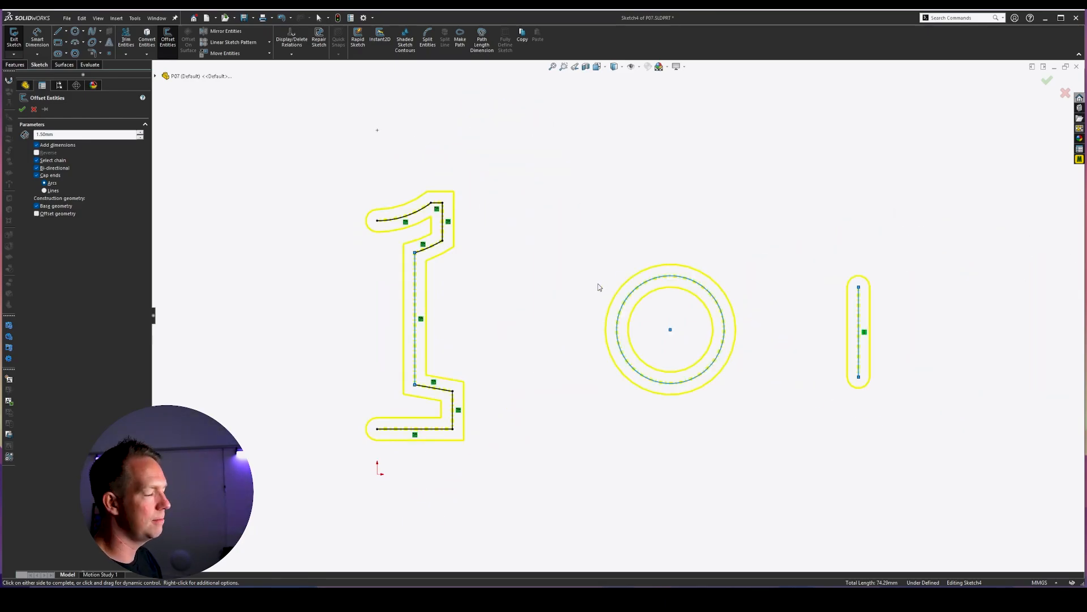
- Switch the construction setting from base geometry to offset geometry only and inspect the offset preview
left_click(36, 207)
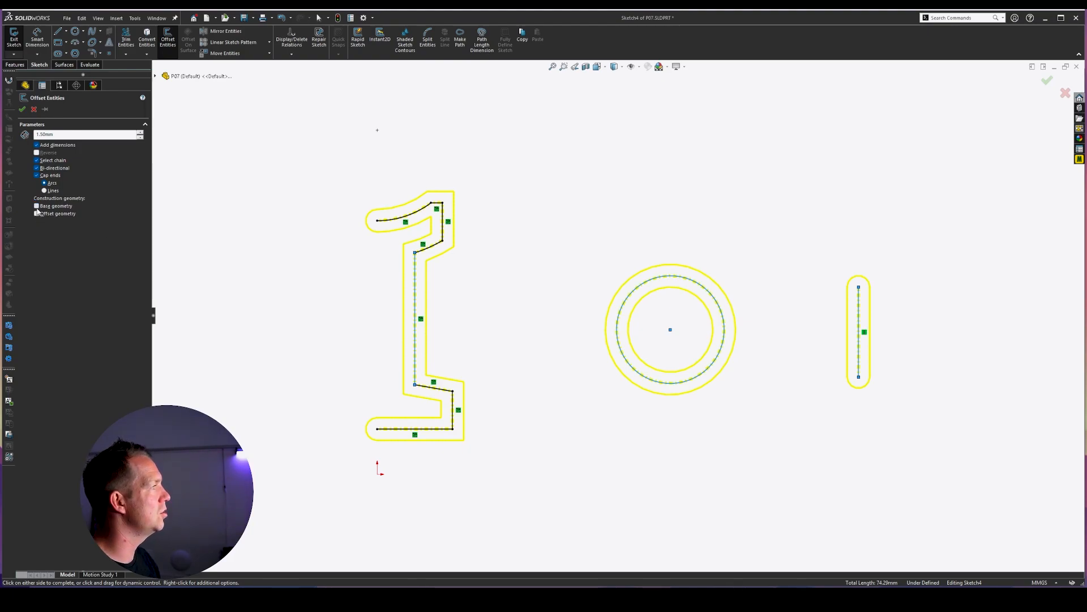
left_click(37, 207)
left_click(36, 206)
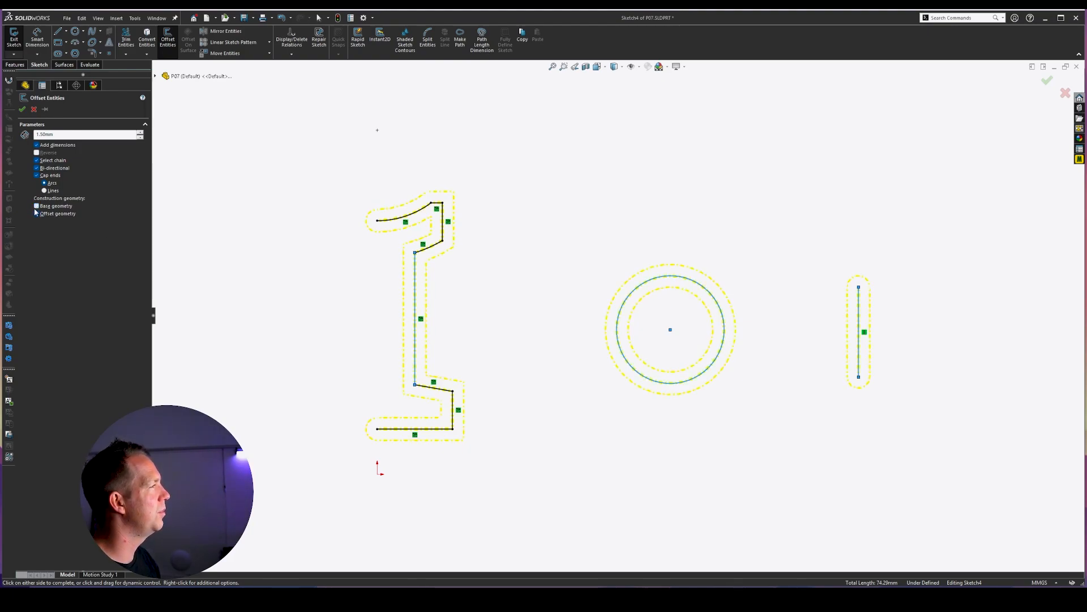
left_click(37, 214)
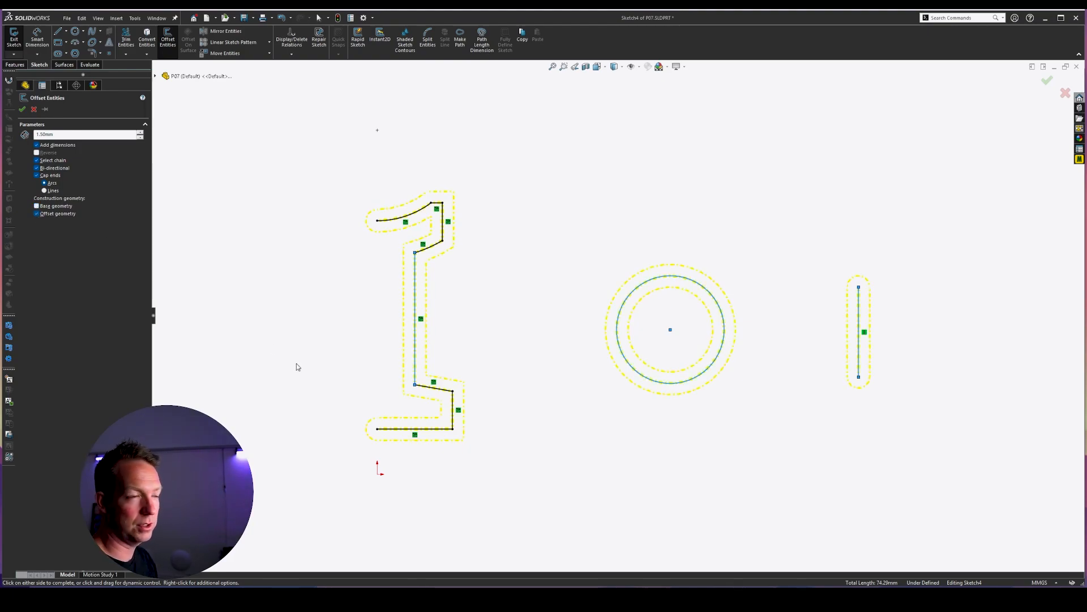
scroll(297, 366, "down", 10)
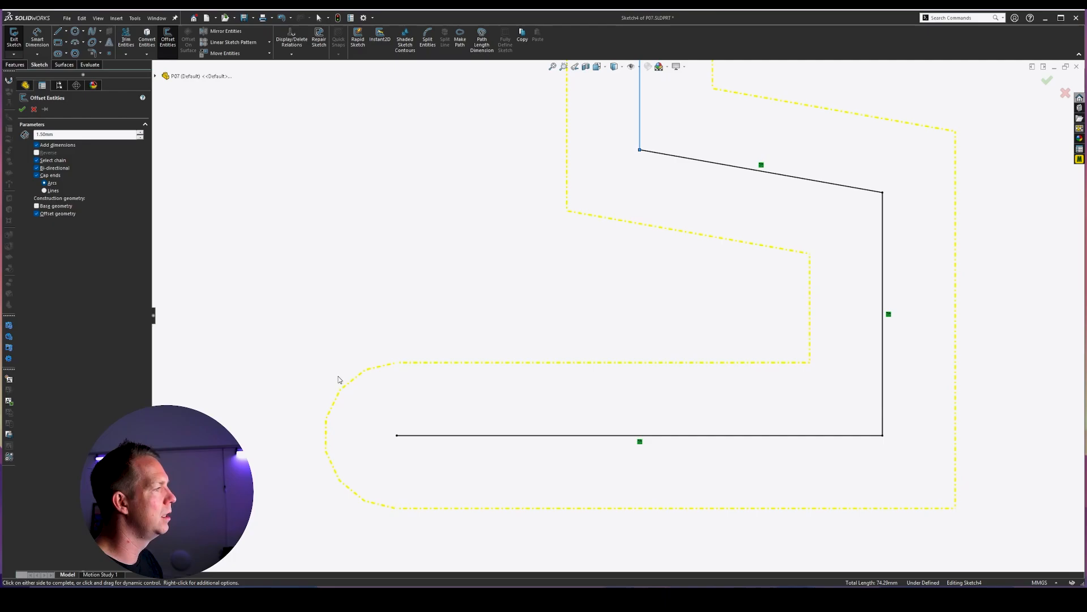
scroll(840, 192, "up", 10)
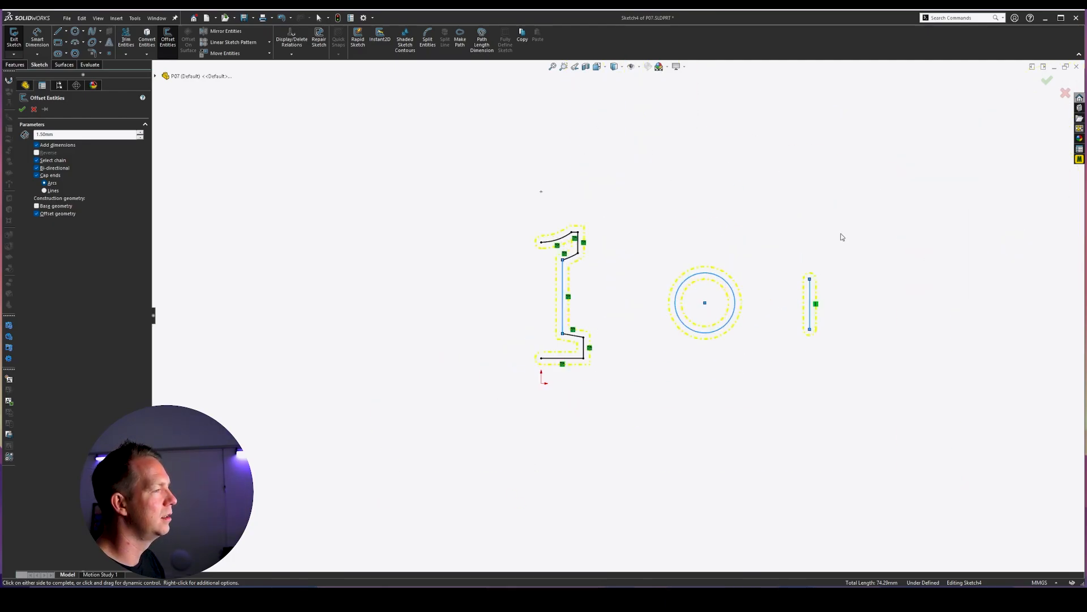
- Make only the base geometry construction and apply the 1.5 mm bi-directional offset with arc-capped ends
left_click(49, 213)
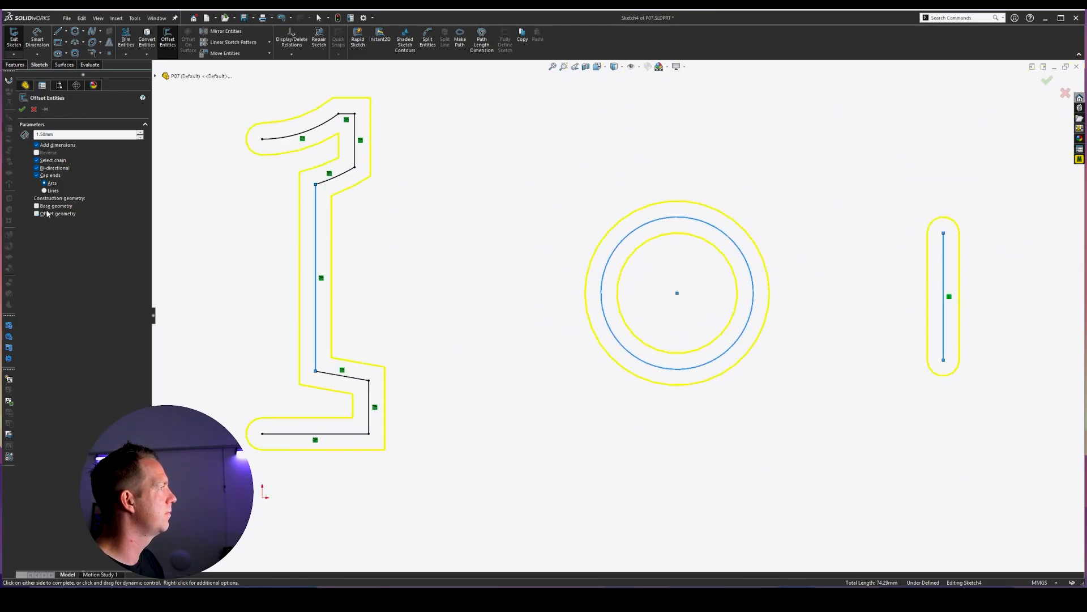
left_click(36, 206)
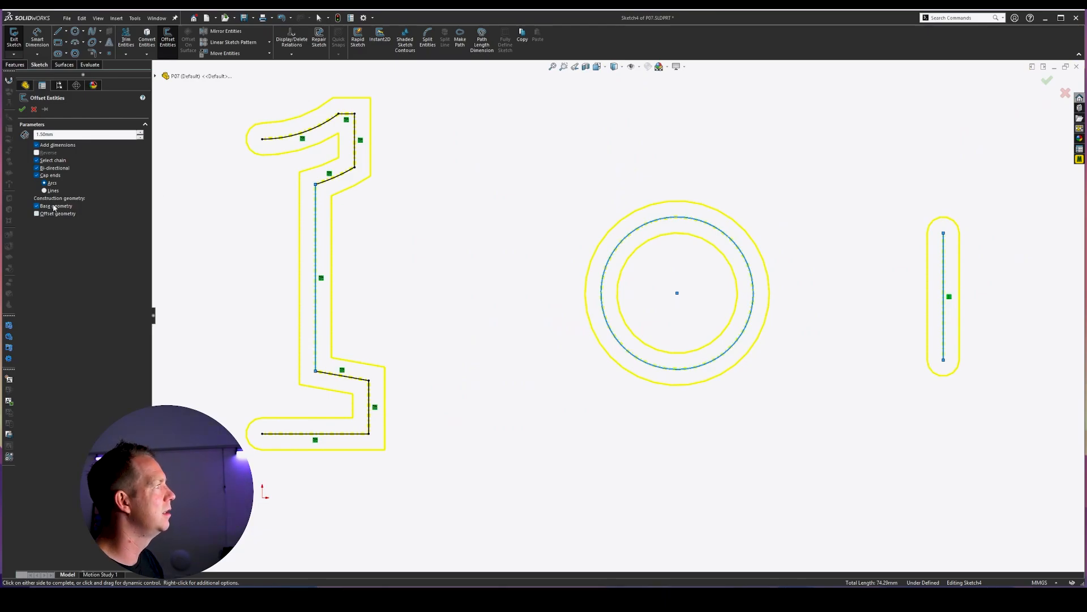
left_click(22, 109)
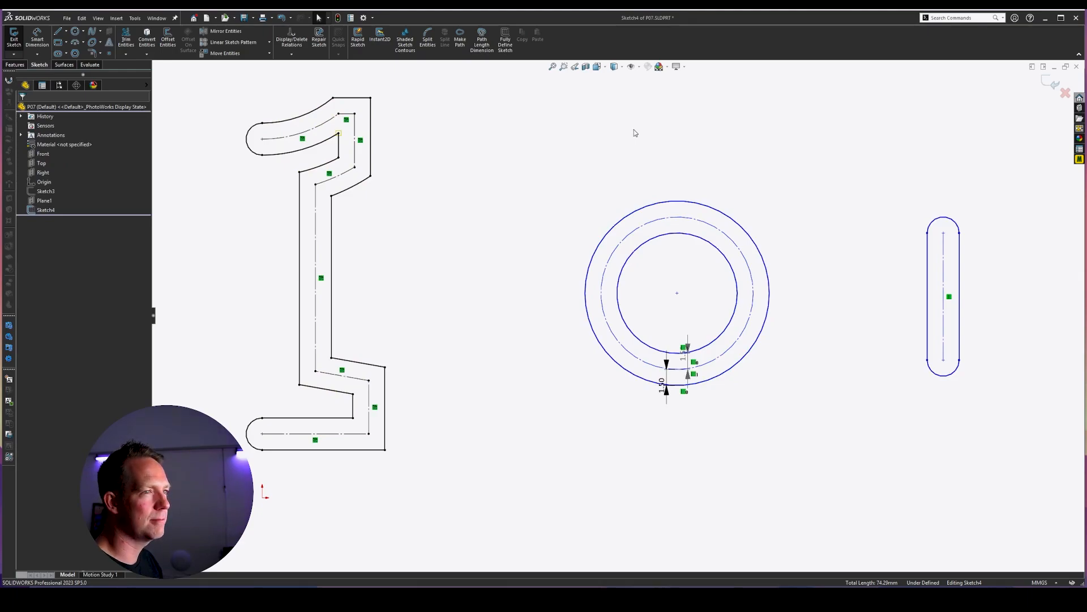
key("f")
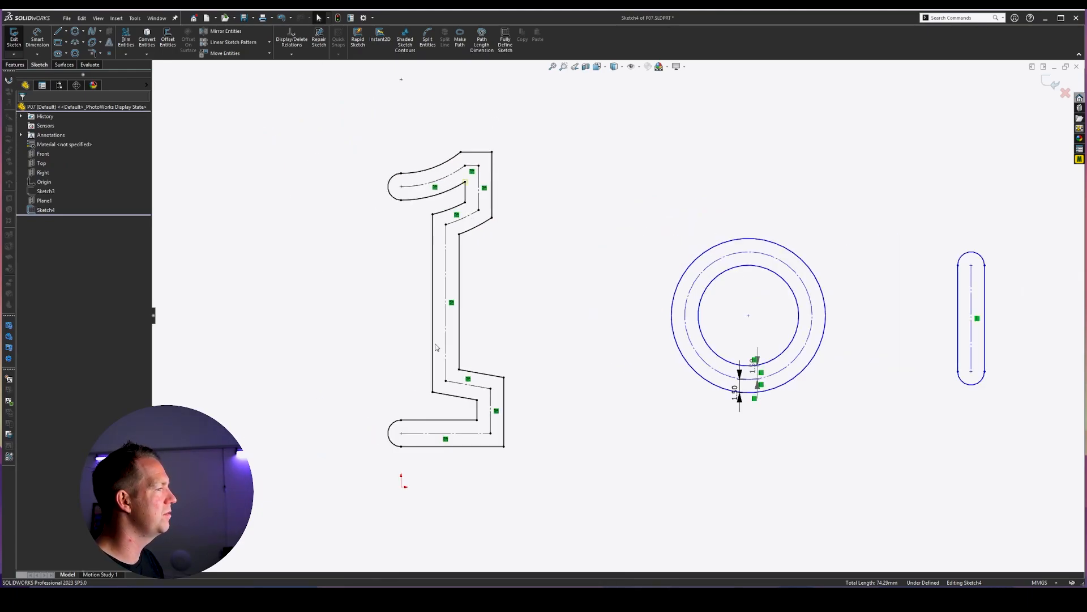
- Move the offset circles by their centre to about X 47.1, Y 28.1 mm, and stretch the capped line longer
scroll(443, 384, "down", 2)
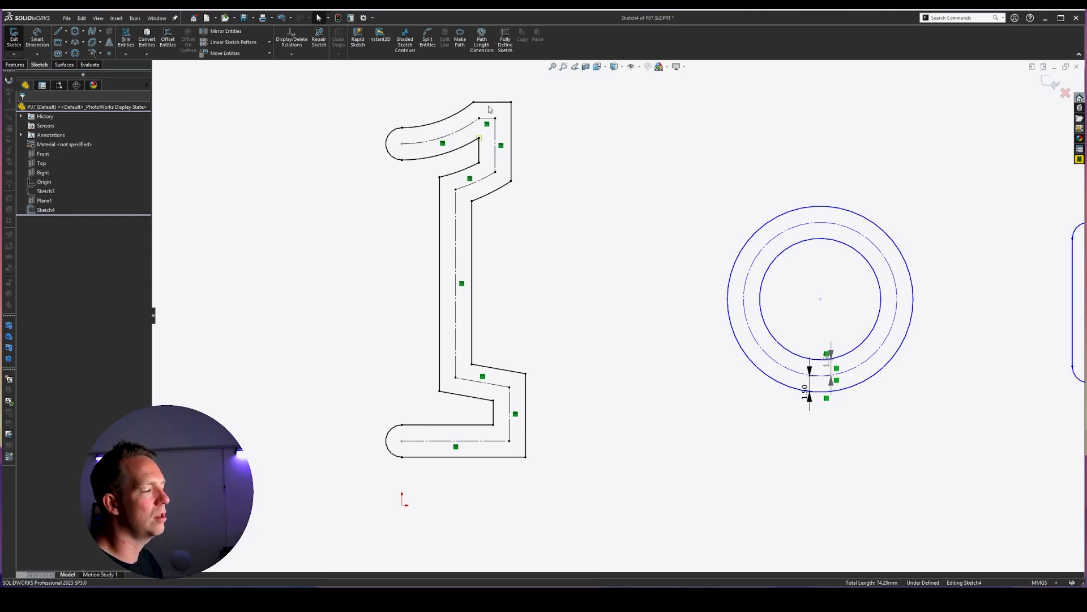
scroll(883, 271, "up", 4)
scroll(945, 316, "down", 4)
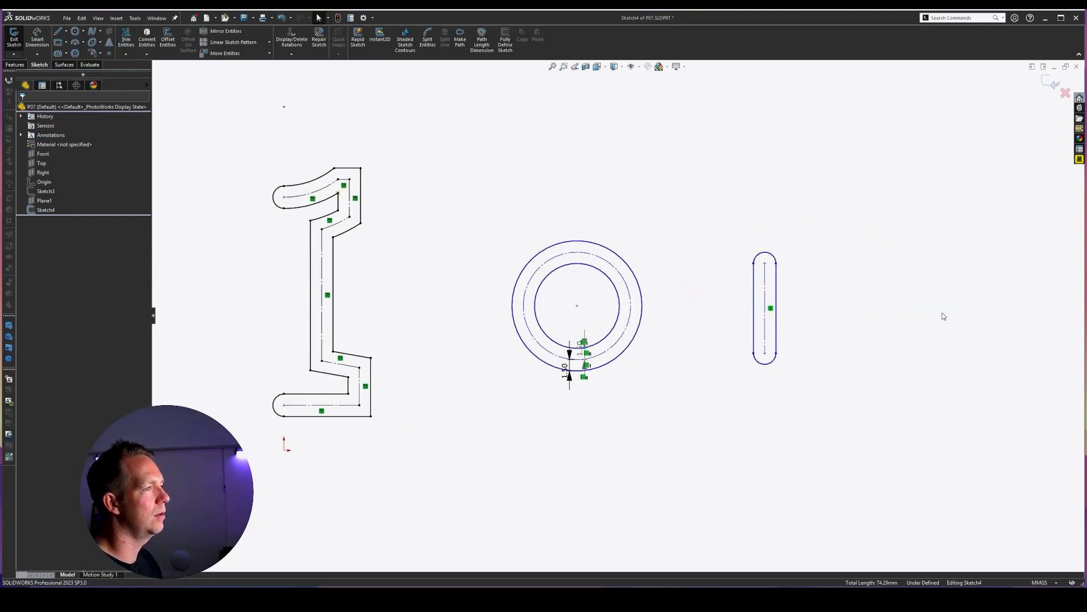
scroll(387, 303, "down", 1)
scroll(429, 313, "up", 2)
scroll(273, 266, "down", 1)
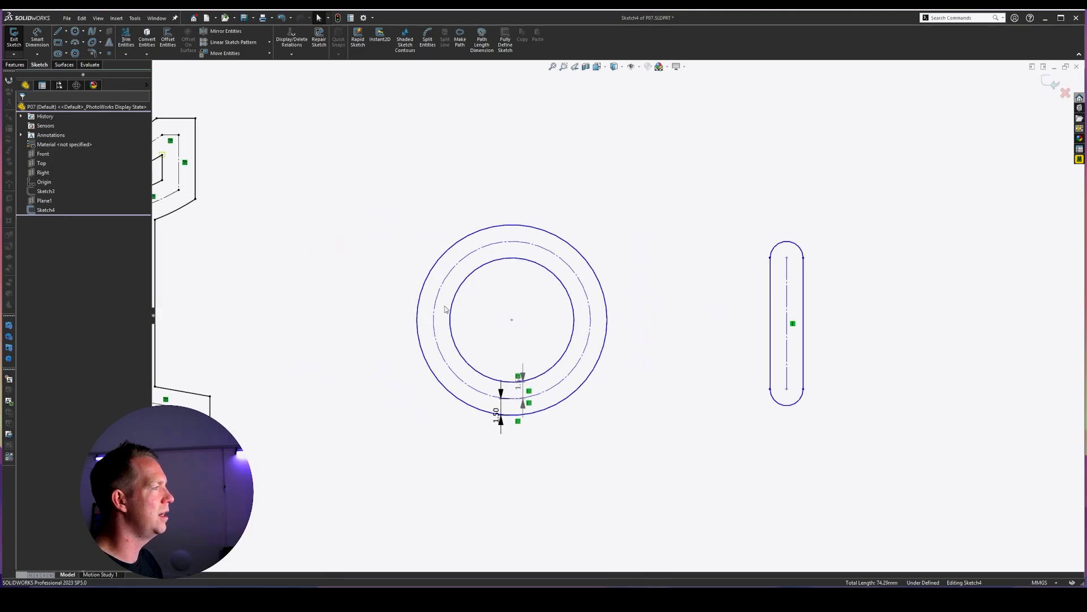
left_click_drag(512, 320, 602, 221)
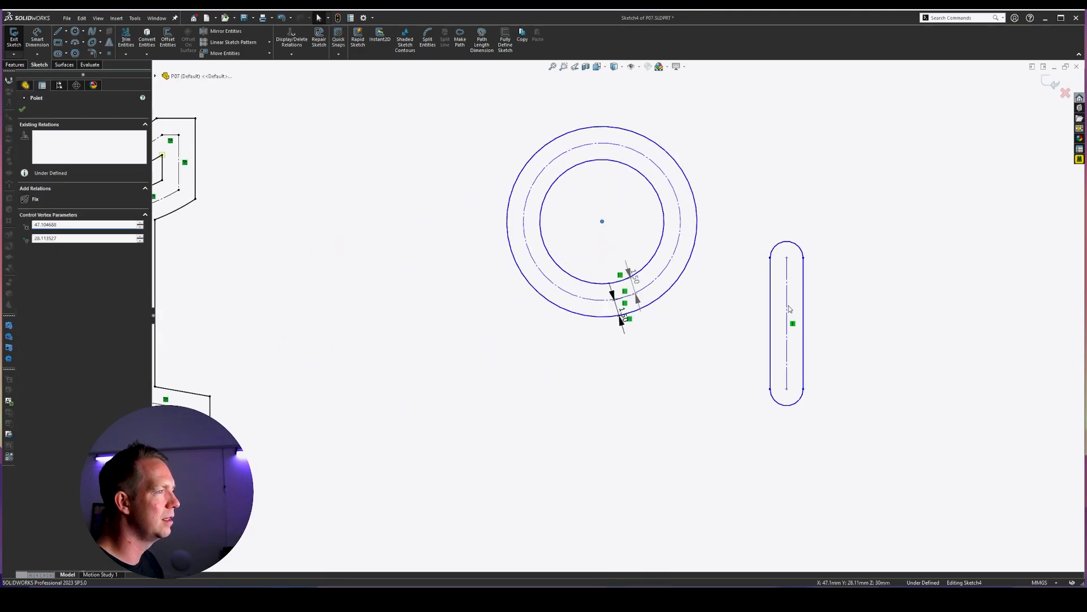
mouse_move(788, 318)
left_mouse_down()
mouse_move(883, 285)
mouse_move(885, 91)
mouse_move(905, 416)
mouse_move(872, 138)
left_mouse_up()
scroll(699, 315, "up", 4)
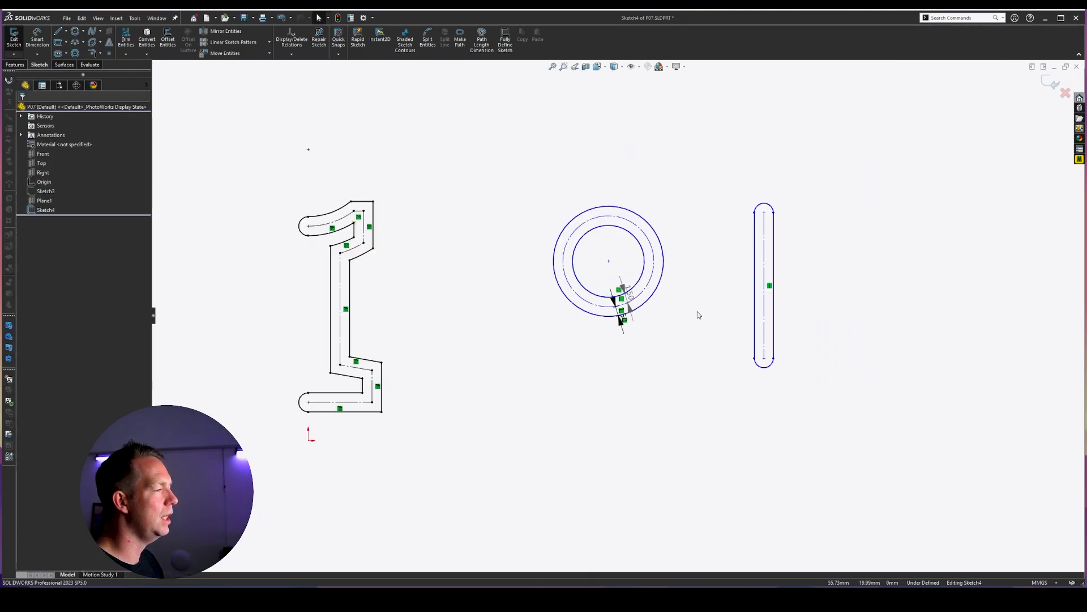
- Reposition the two offset dimensions on the circles, one outside the outer circle and one inside the inner circle
scroll(608, 330, "down", 1)
scroll(608, 330, "down", 6)
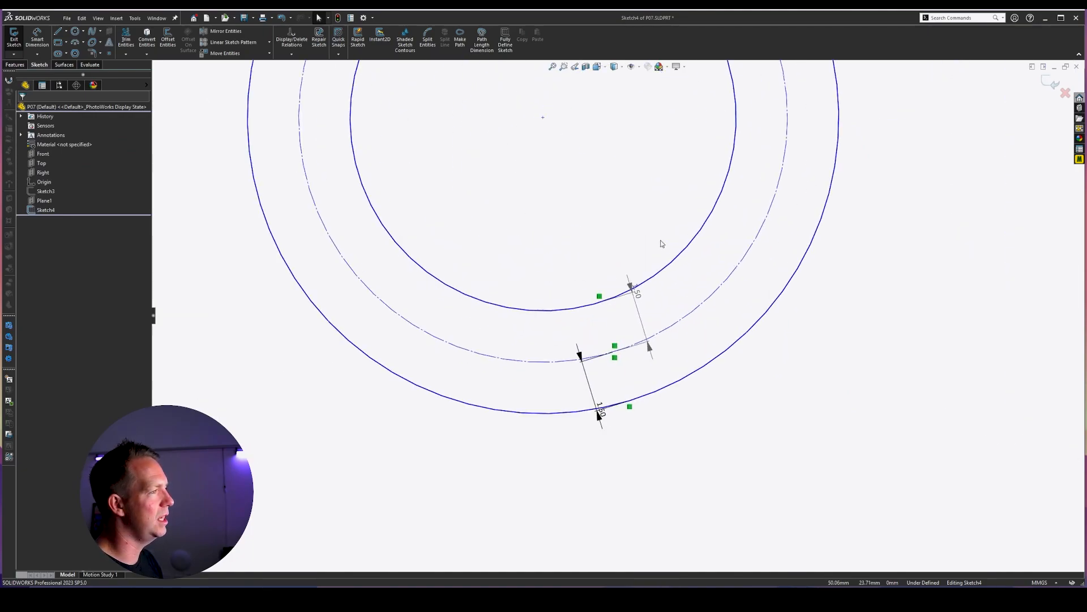
scroll(668, 332, "up", 3)
scroll(668, 332, "down", 3)
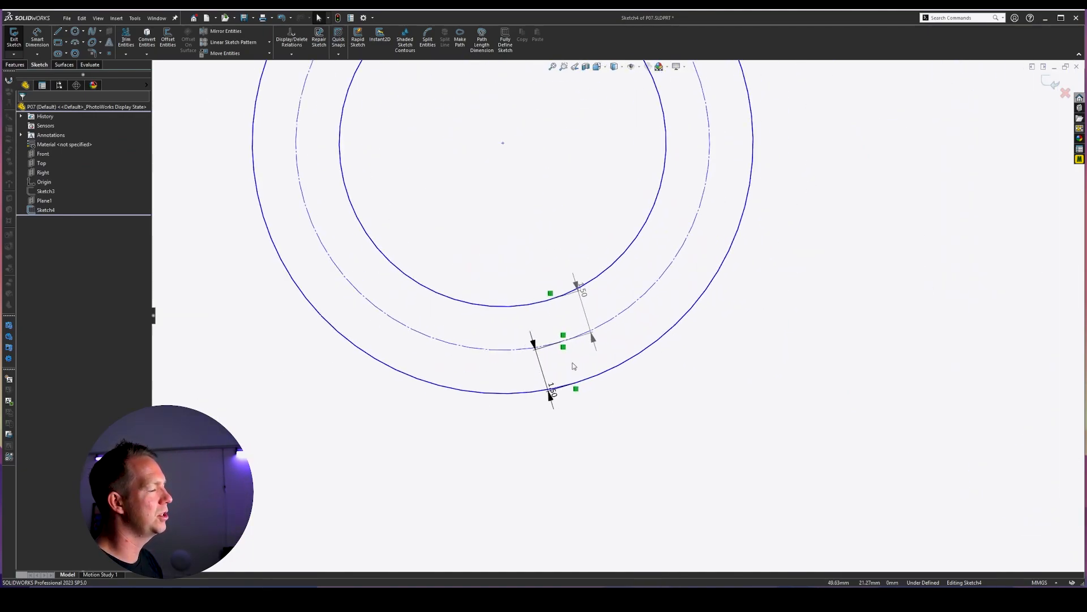
left_click_drag(555, 391, 579, 444)
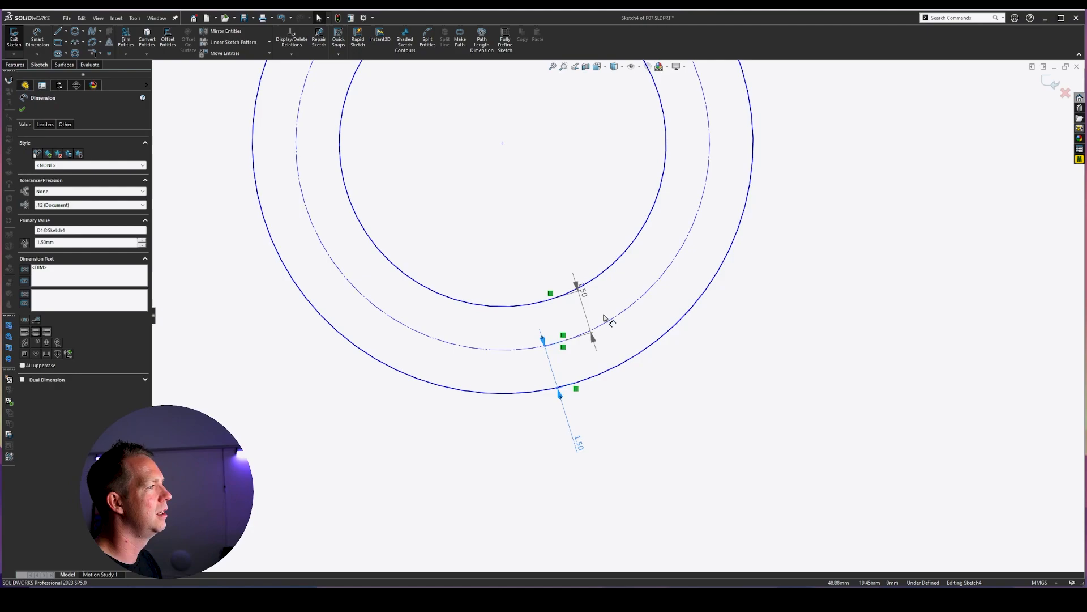
left_click_drag(583, 290, 573, 216)
left_click(760, 432)
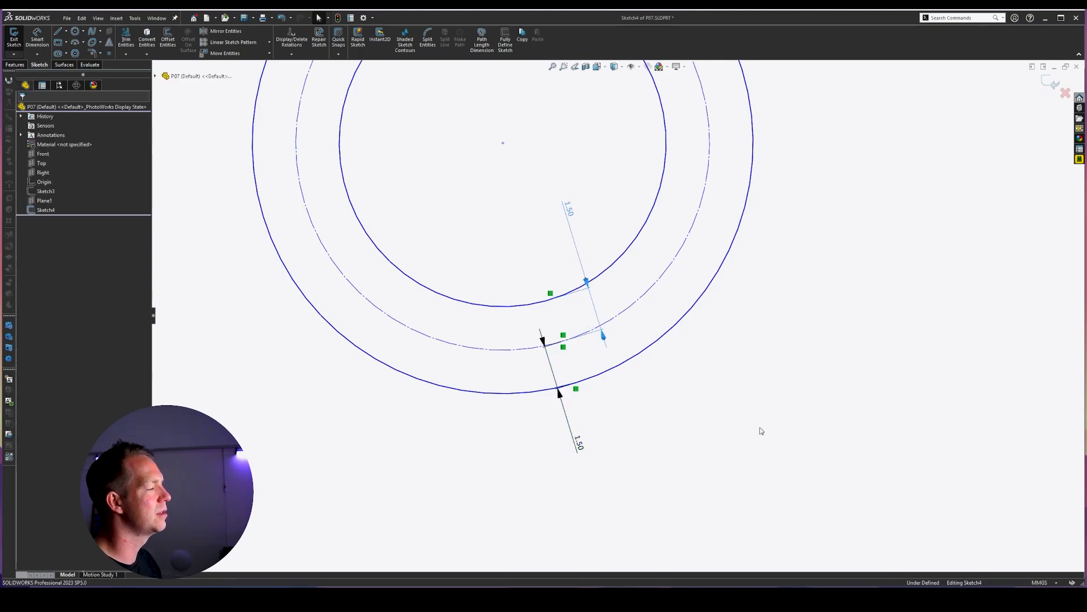
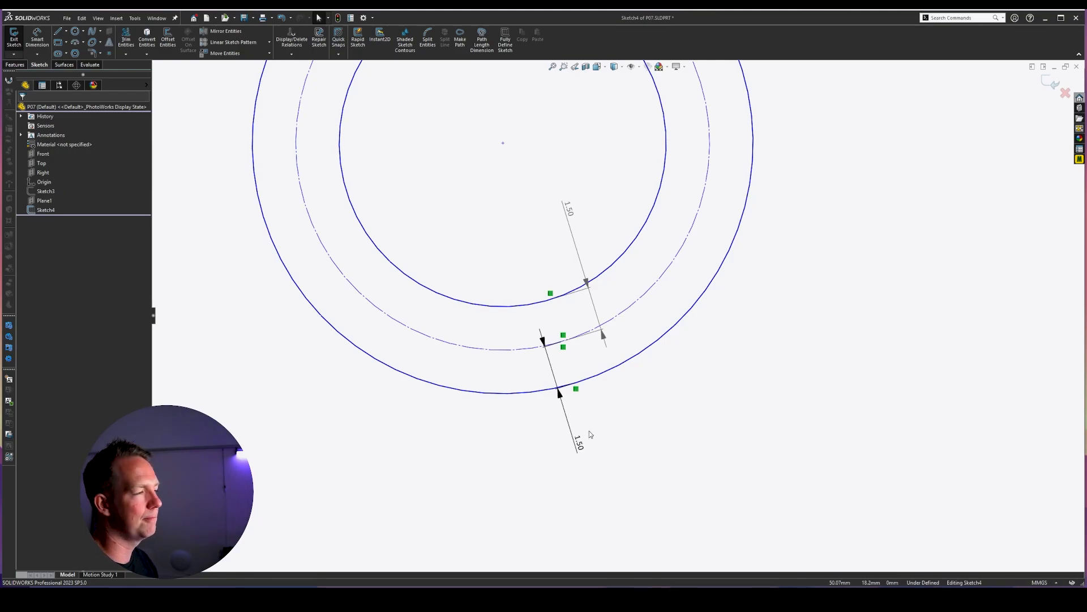
left_click(566, 207)
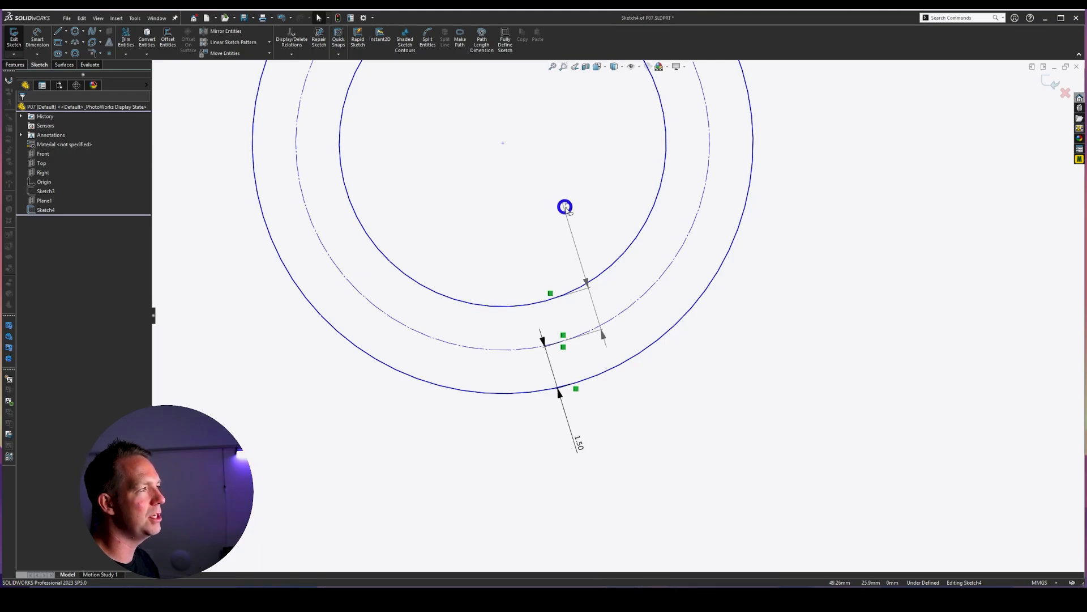
left_click(538, 244)
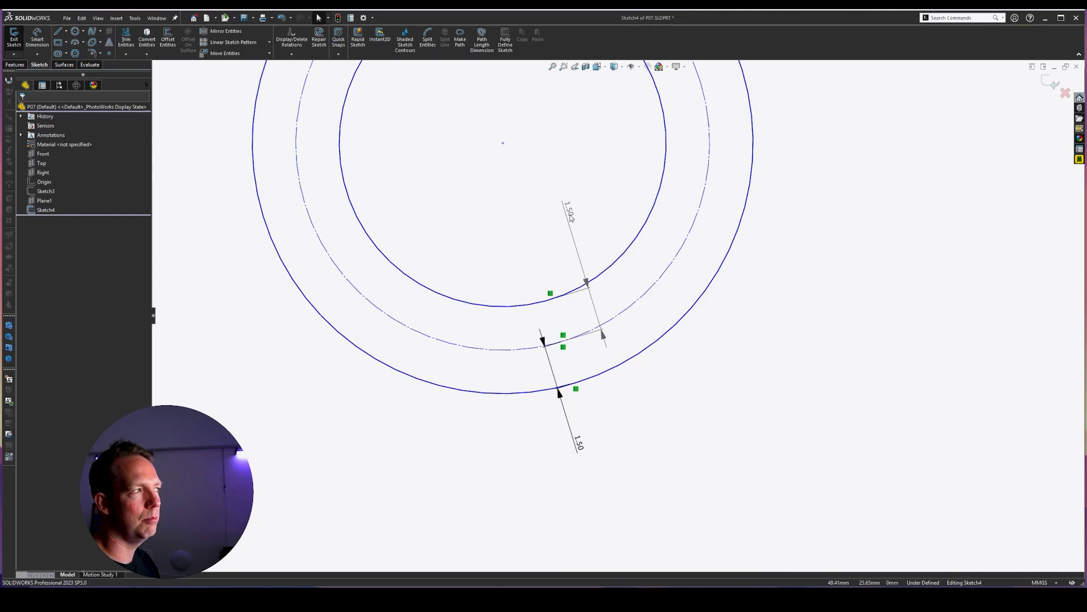
left_click(569, 214)
left_click(543, 226)
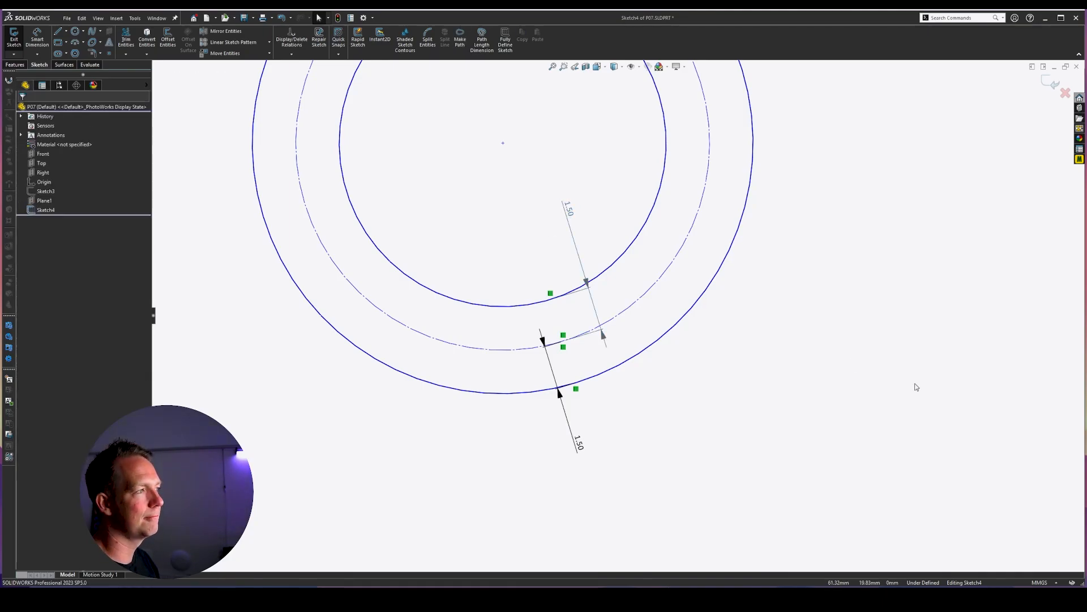
- Sketch a horizontal line about 5.4 mm long below the offset circles
scroll(755, 503, "up", 3)
scroll(755, 502, "down", 2)
key("l")
left_click(516, 428)
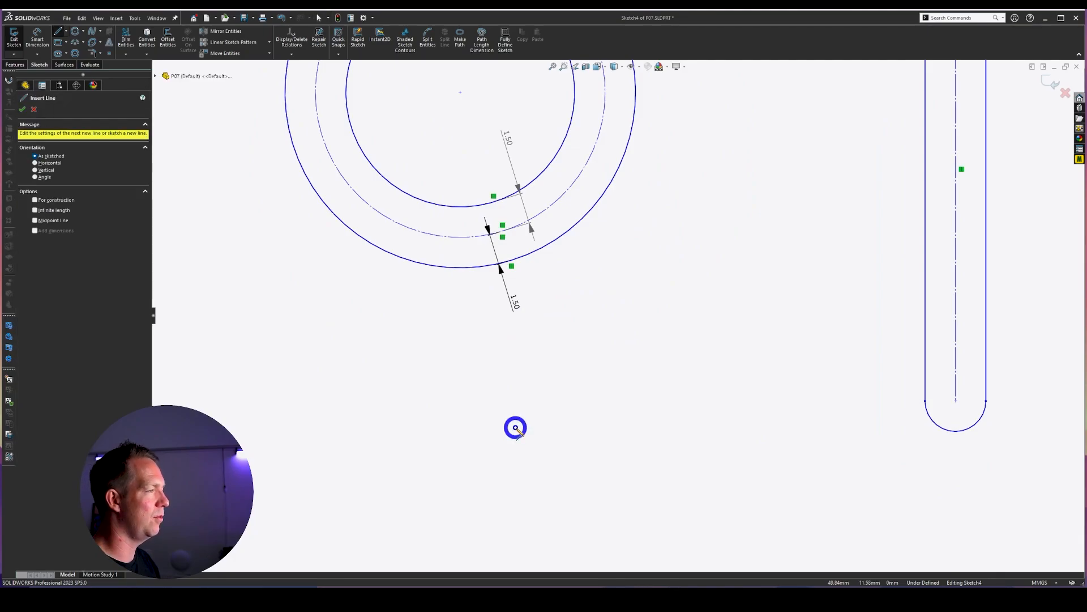
left_click(625, 428)
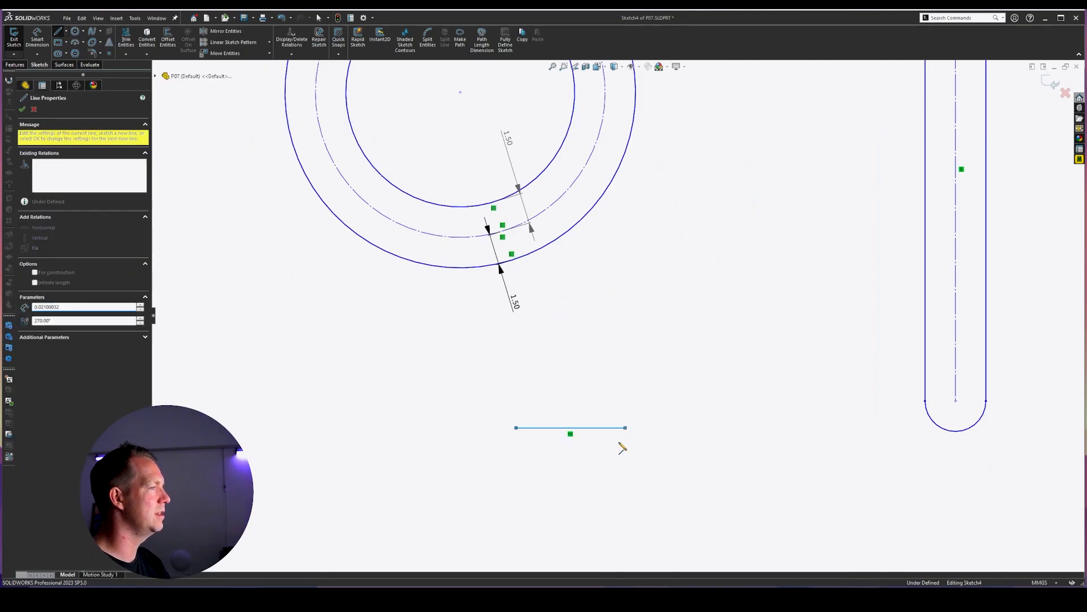
key("Escape")
- Dimension the new horizontal line's length as 10 mm, placing the dimension below the line
scroll(580, 504, "down", 2)
right_click_drag(580, 503, 581, 467)
left_click(586, 393)
left_click(583, 435)
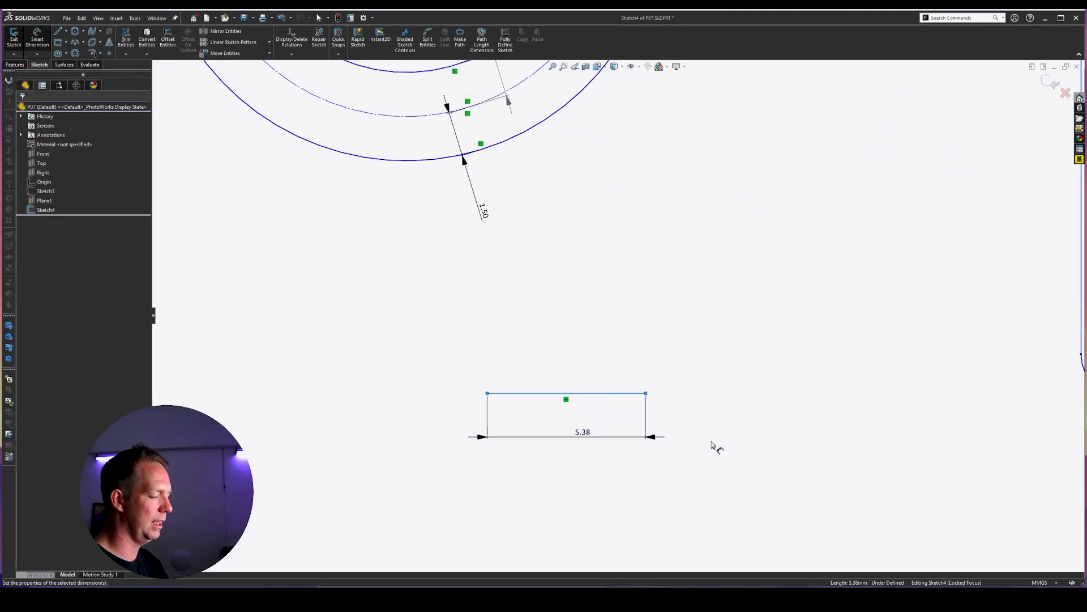
type("10")
key("Return")
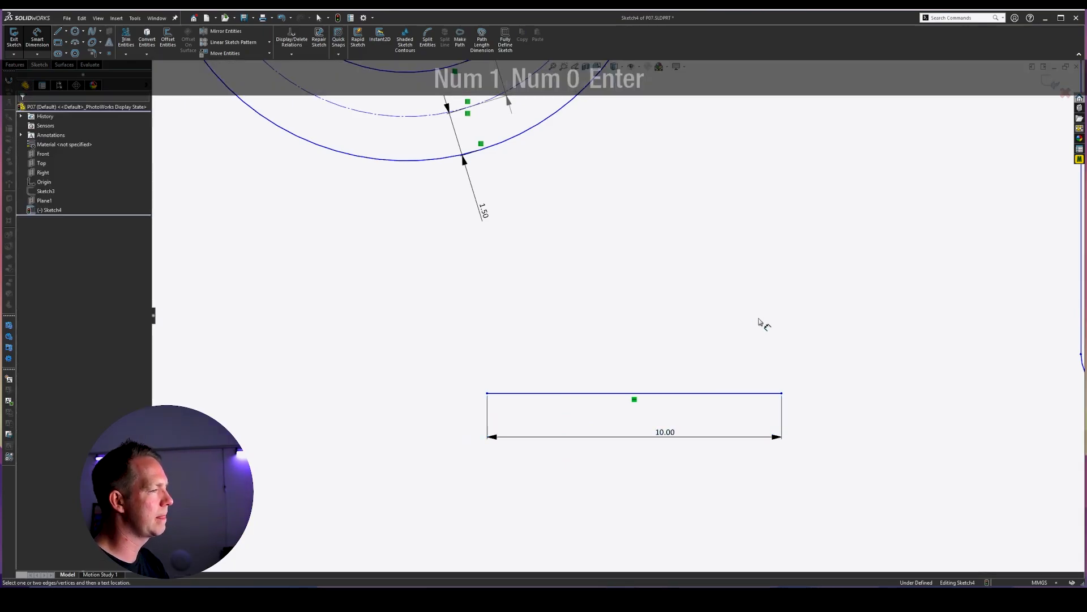
- Add a second length dimension above the same line as a driven dimension and move it slightly higher
left_click(713, 393)
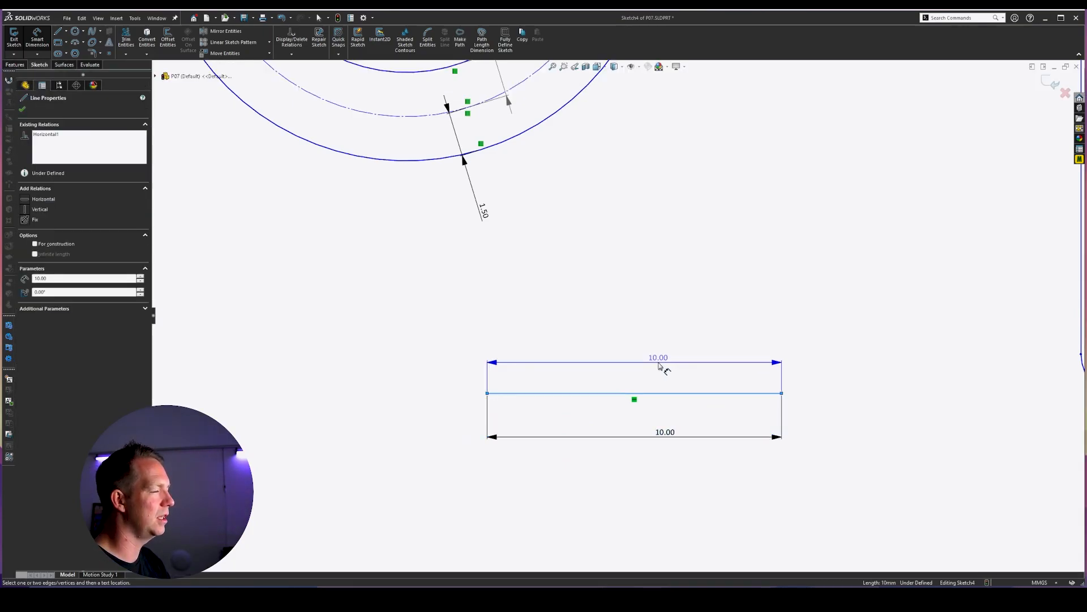
left_click(658, 366)
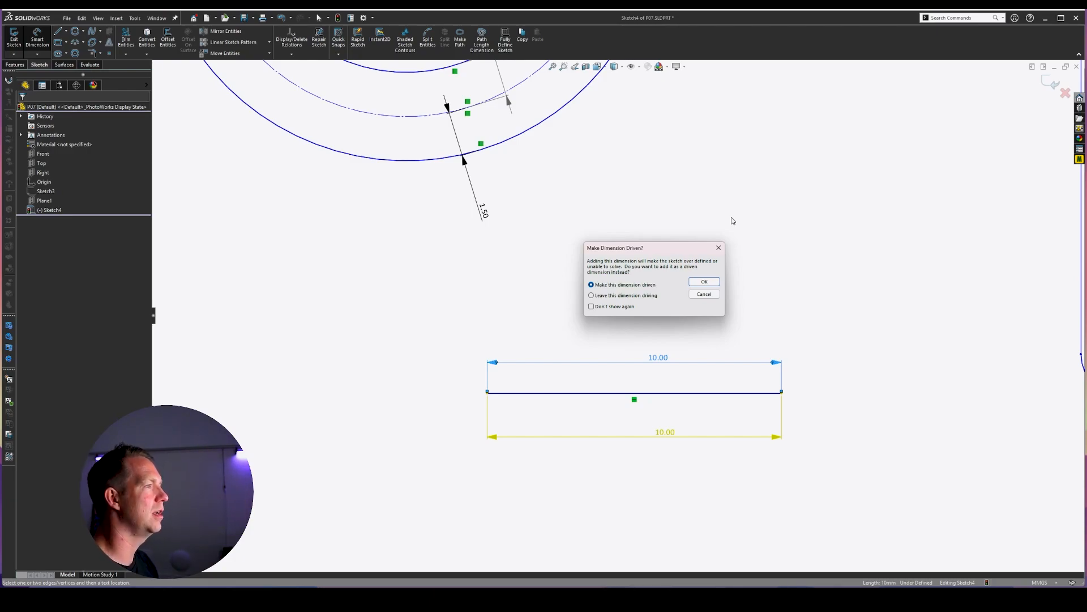
left_click(704, 281)
scroll(682, 478, "down", 1)
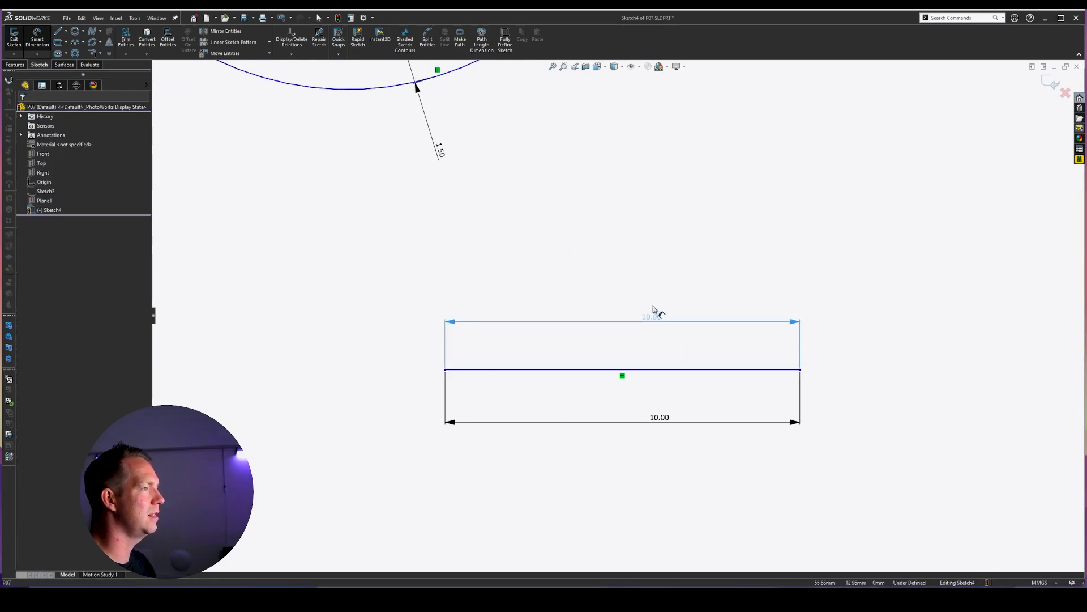
mouse_move(654, 310)
left_mouse_down()
mouse_move(668, 304)
mouse_move(667, 281)
mouse_move(660, 298)
left_mouse_up()
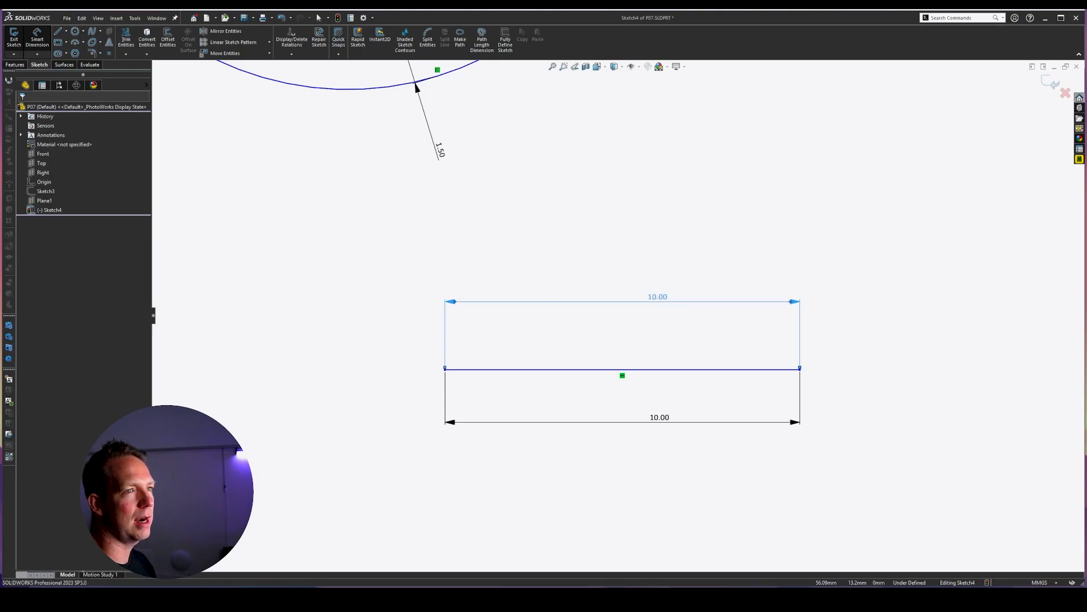
- Set the line's driving length dimension to 12 mm and reposition the driven dimension above the line
double_click(657, 414)
type("12")
key("Return")
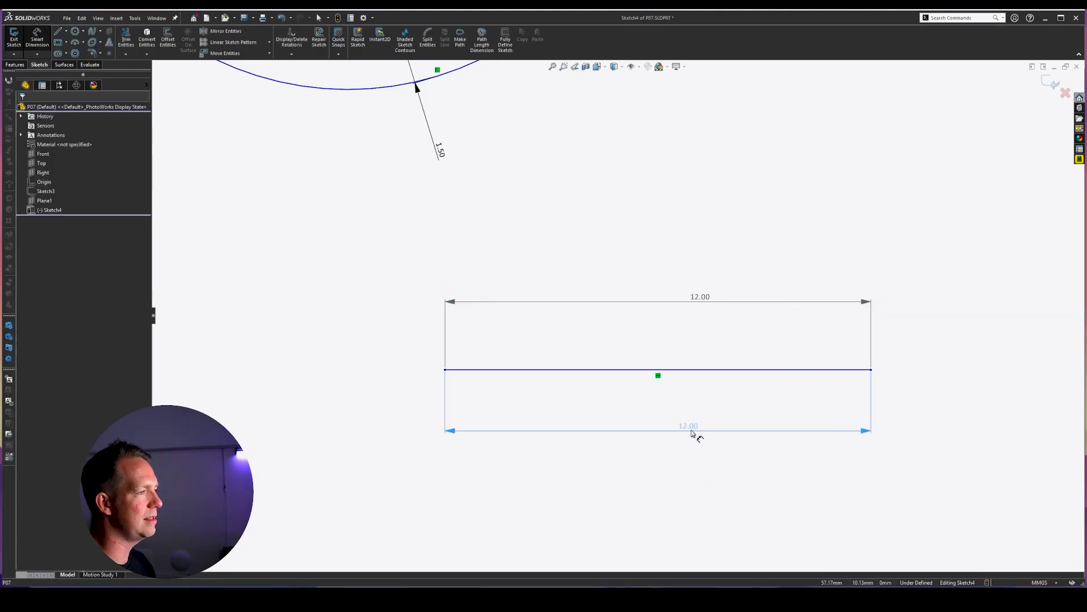
left_click(693, 434)
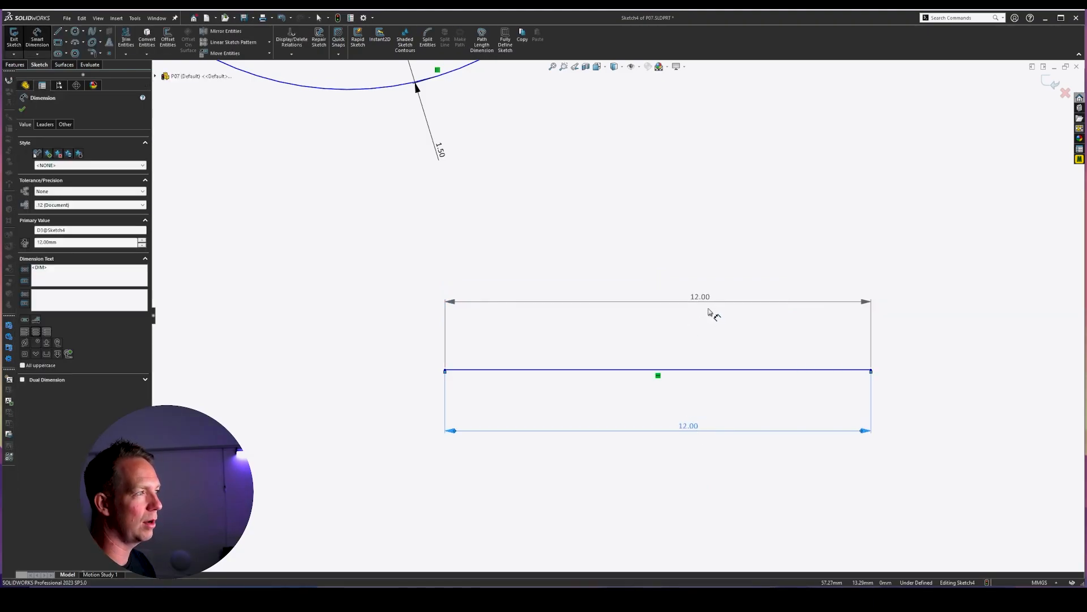
left_click_drag(711, 311, 614, 302)
left_click(618, 315)
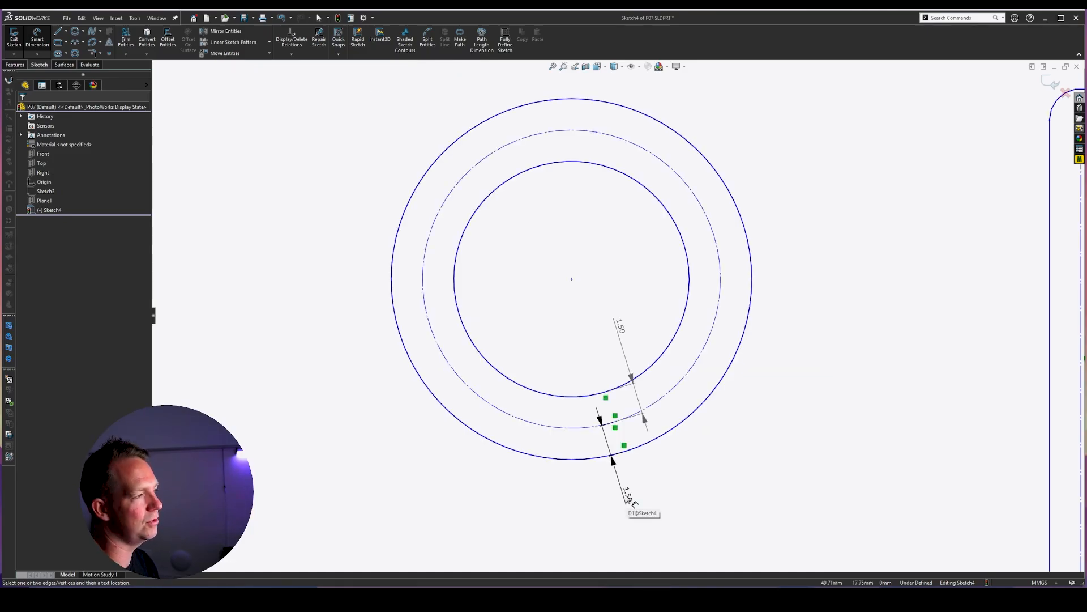
- Set the driving offset dimension on the outer circle to 2 mm and end dimensioning
double_click(627, 499)
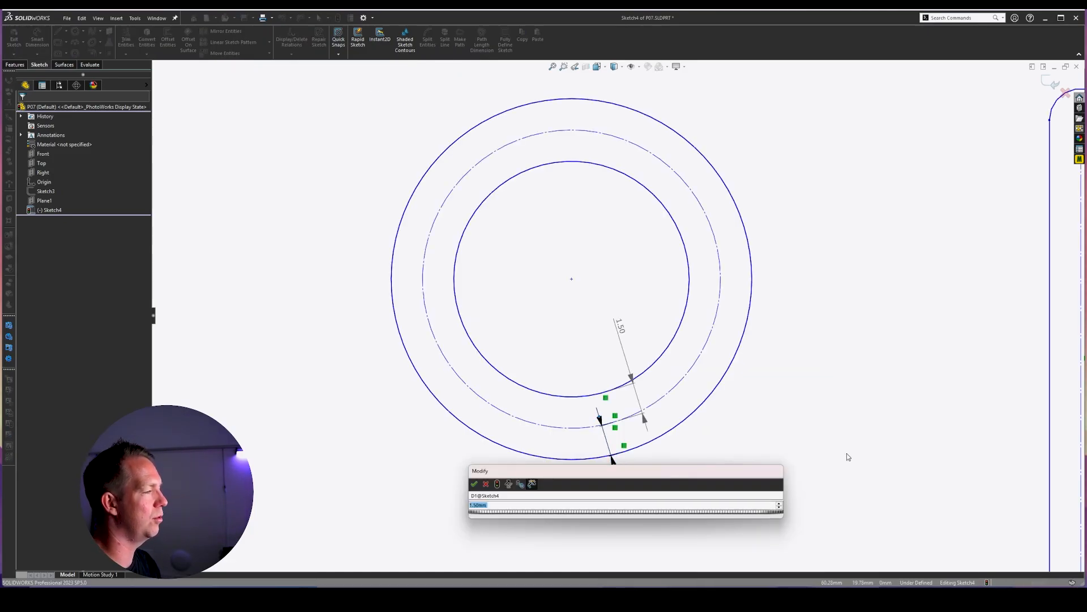
type("2")
key("Return")
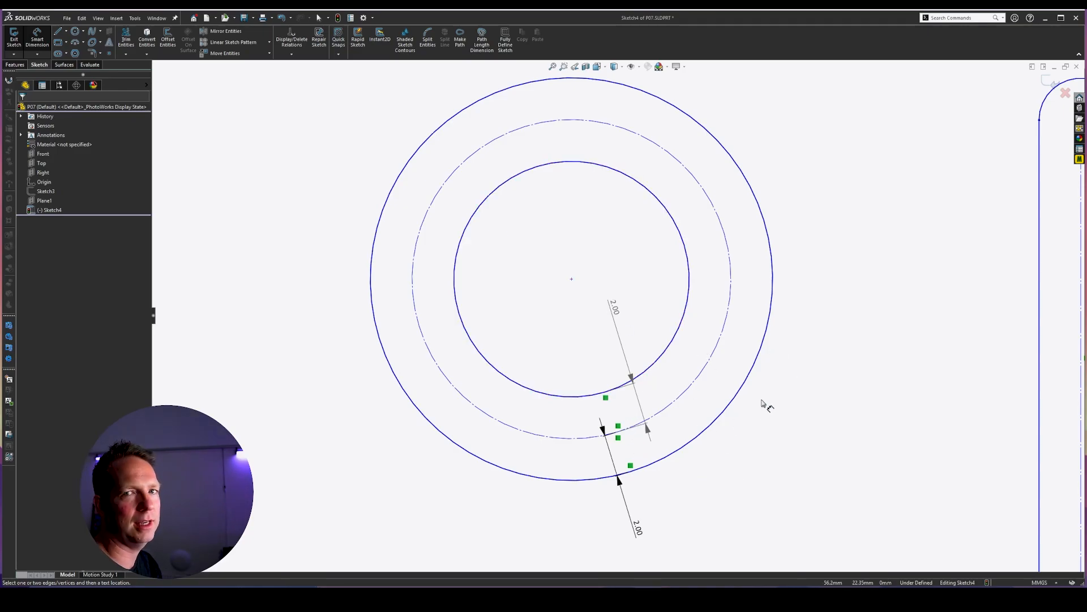
scroll(763, 377, "up", 5)
key("Escape")
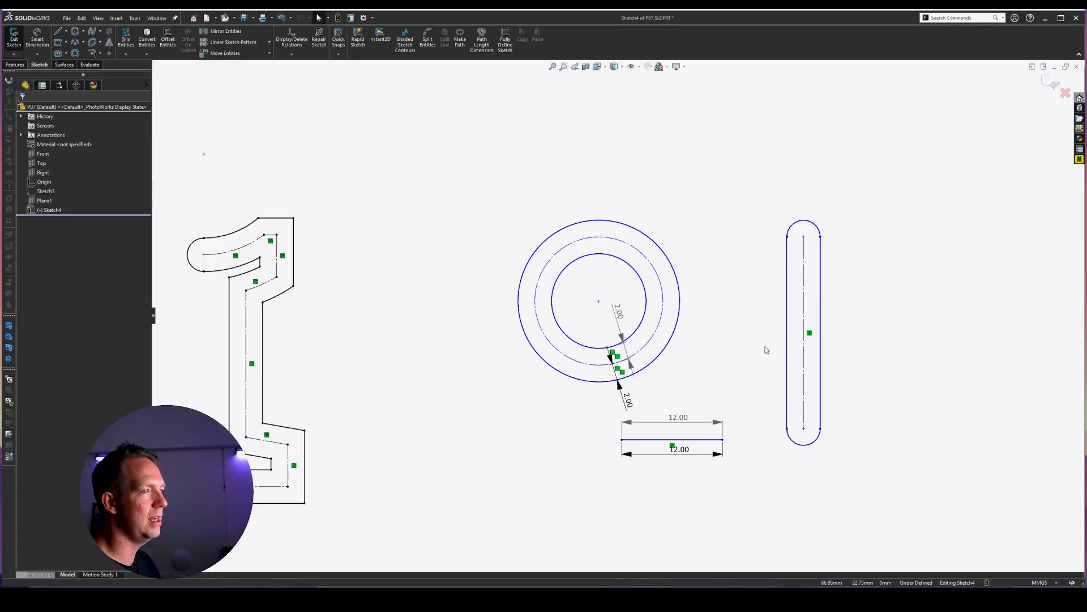
- Examine the highlighted inner corner of the profile's offset, beneath the curved upper arm
scroll(276, 277, "down", 4)
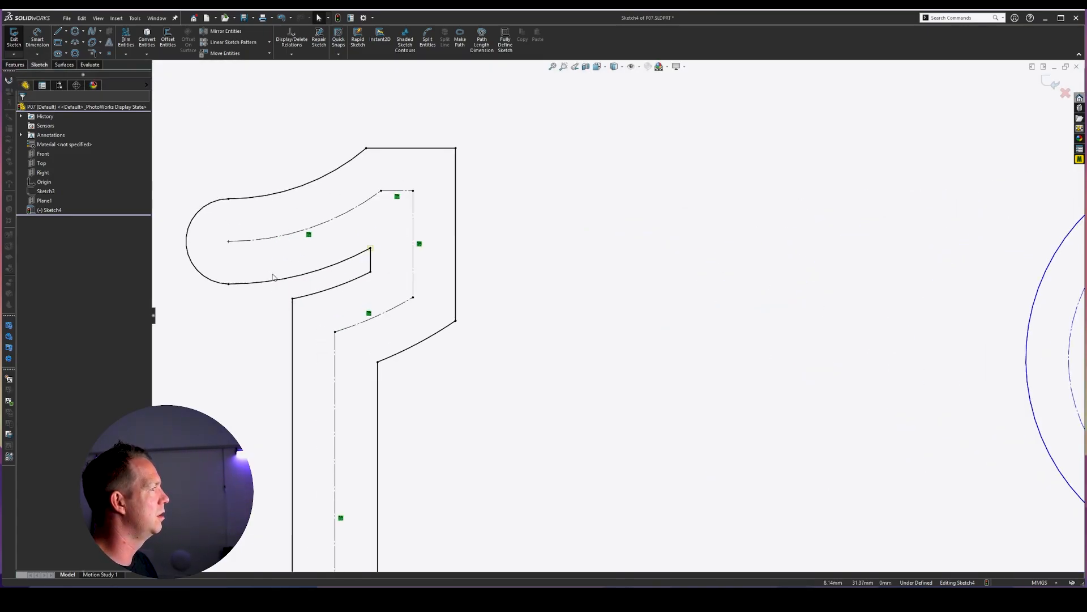
scroll(351, 223, "down", 3)
scroll(256, 261, "up", 3)
scroll(258, 261, "down", 3)
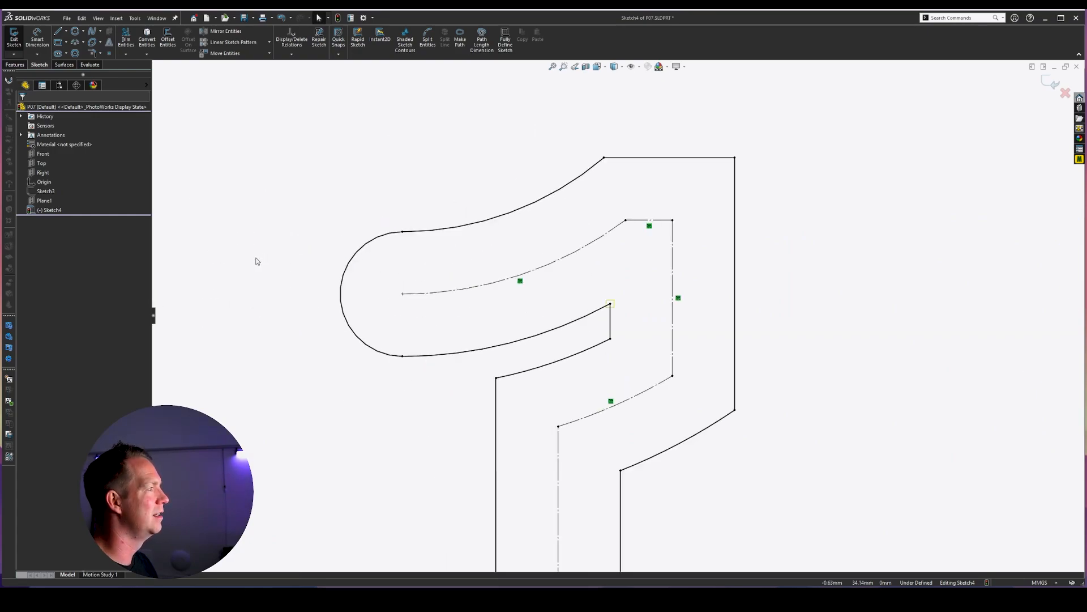
scroll(541, 327, "down", 1)
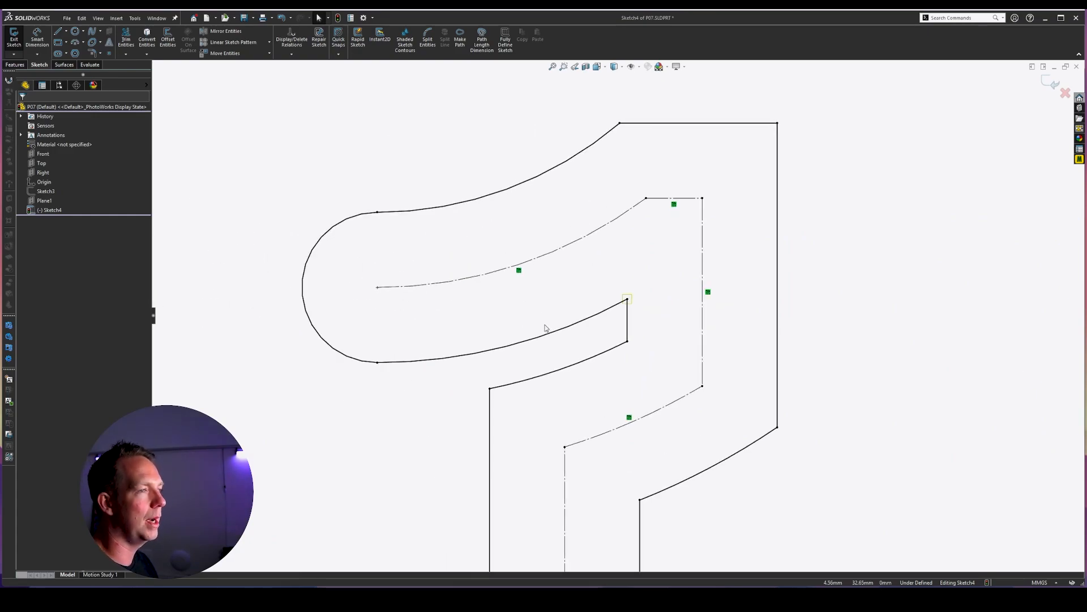
scroll(633, 301, "down", 6)
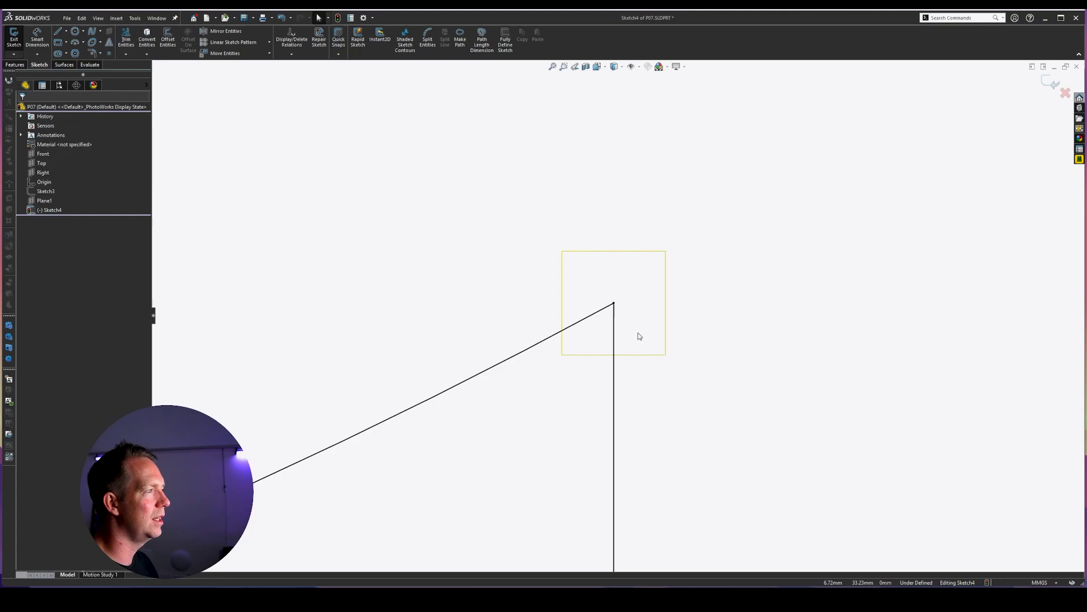
scroll(623, 317, "up", 6)
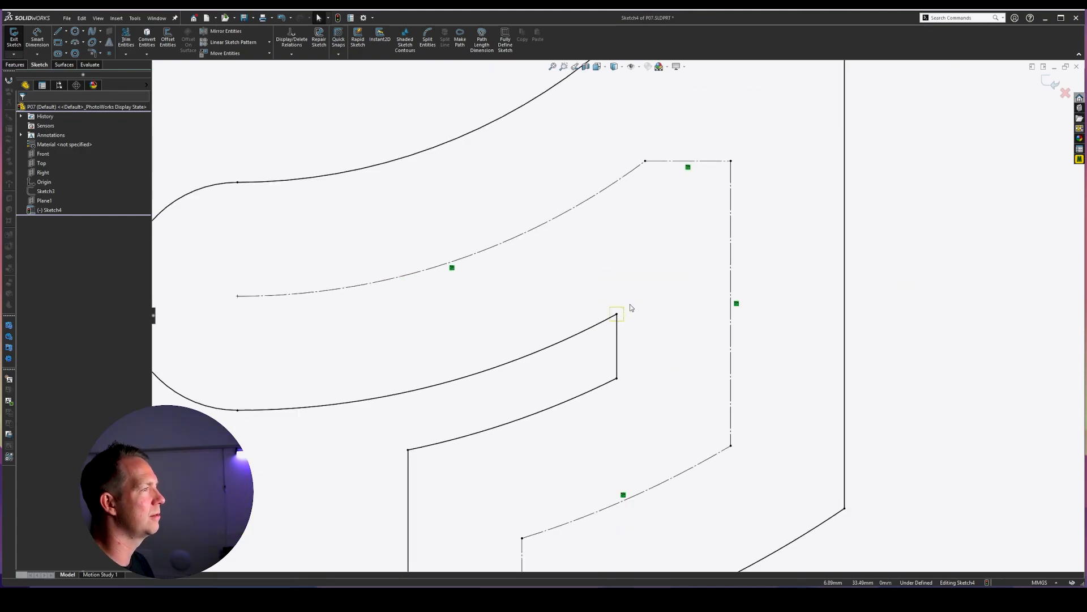
scroll(630, 308, "up", 3)
scroll(631, 194, "down", 4)
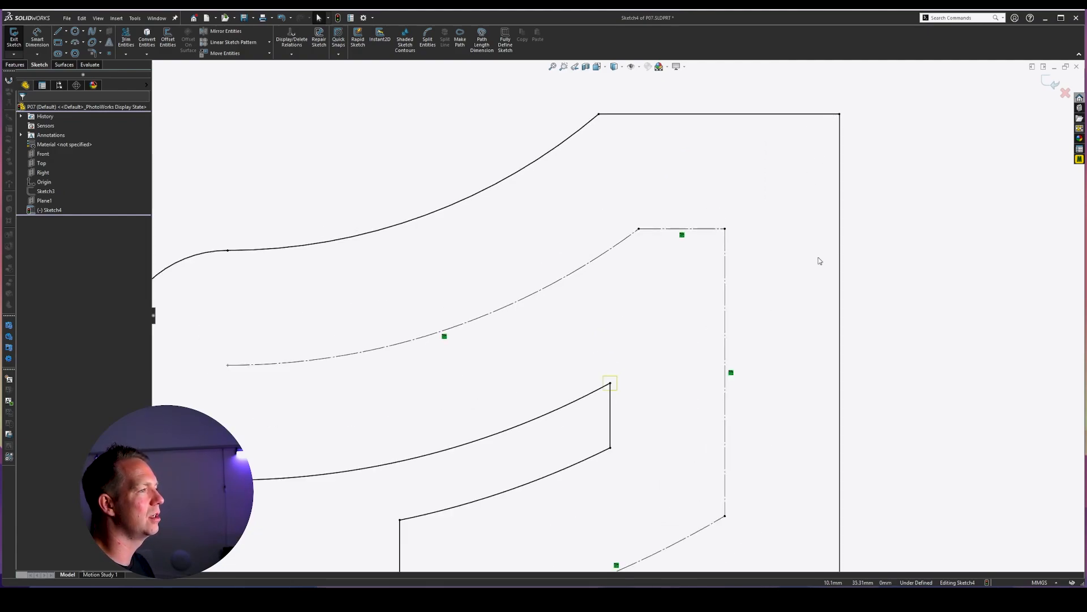
- Inspect the relations of the short inner vertical line and of the outer vertical and top offset lines
left_click(610, 421)
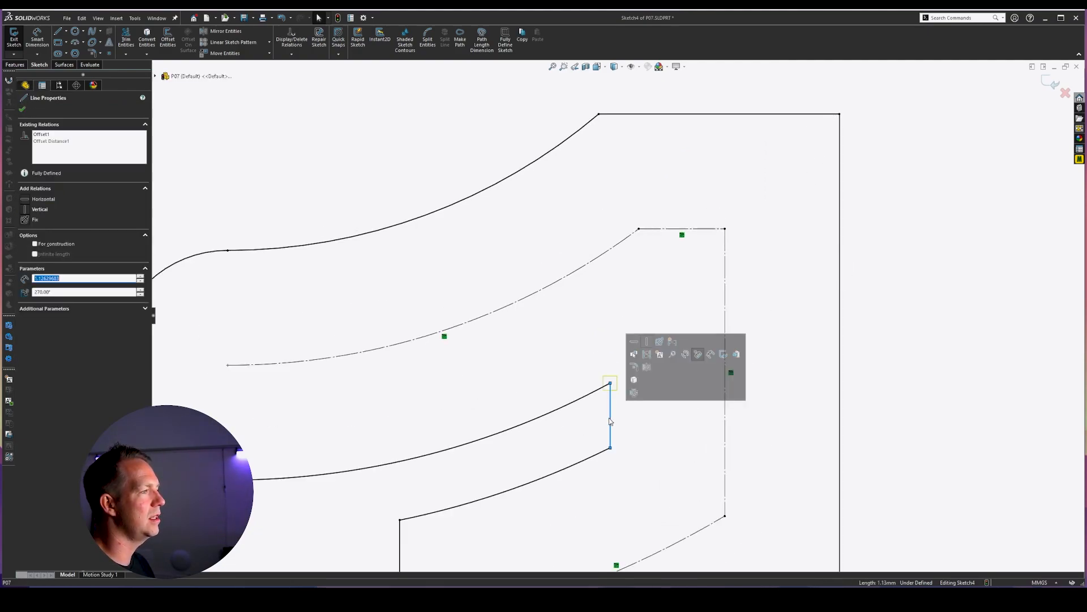
left_click(838, 406)
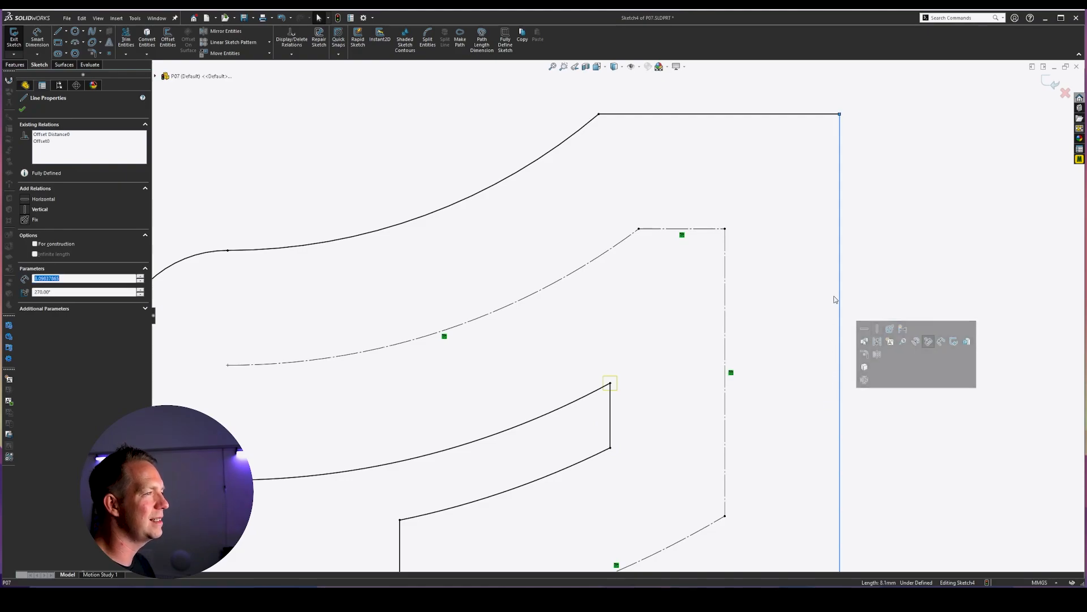
left_click(895, 160)
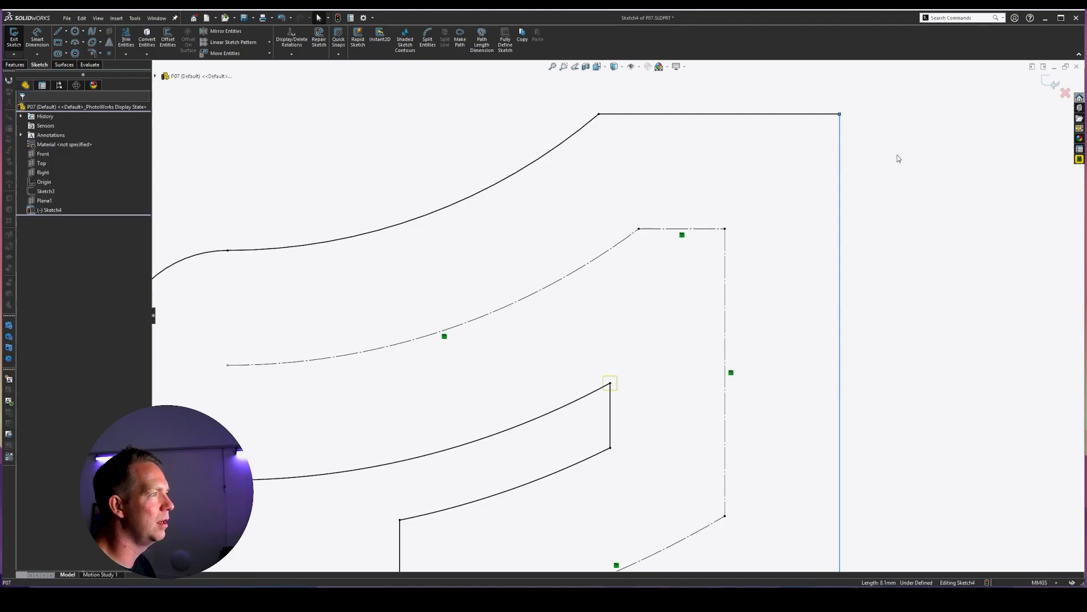
left_click(711, 229)
left_click(727, 114)
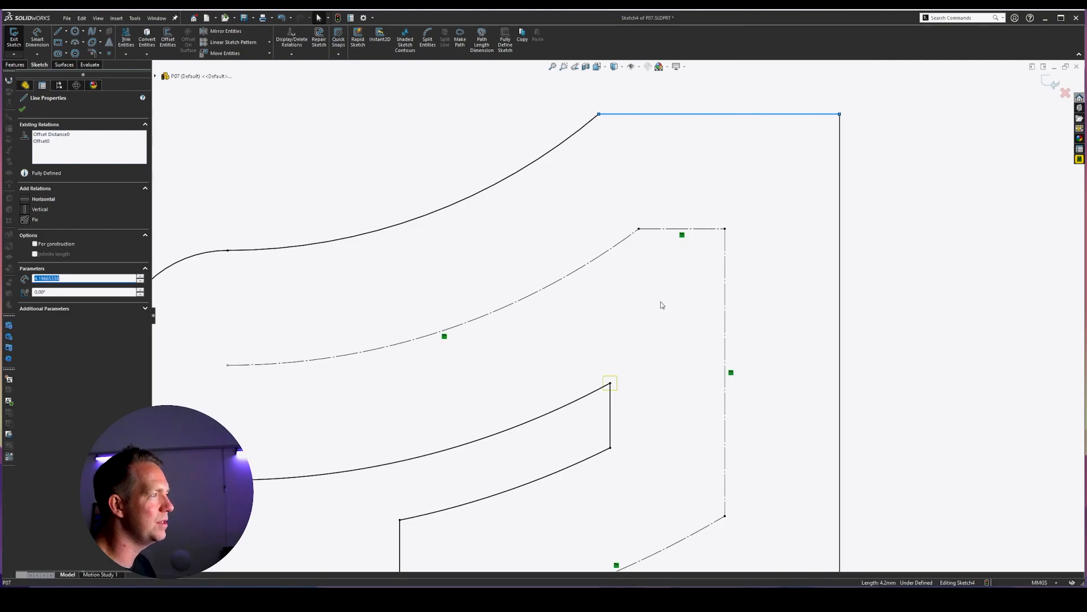
- Examine at high magnification how the arc and the short vertical line meet at the marked inner corner
scroll(610, 389, "down", 4)
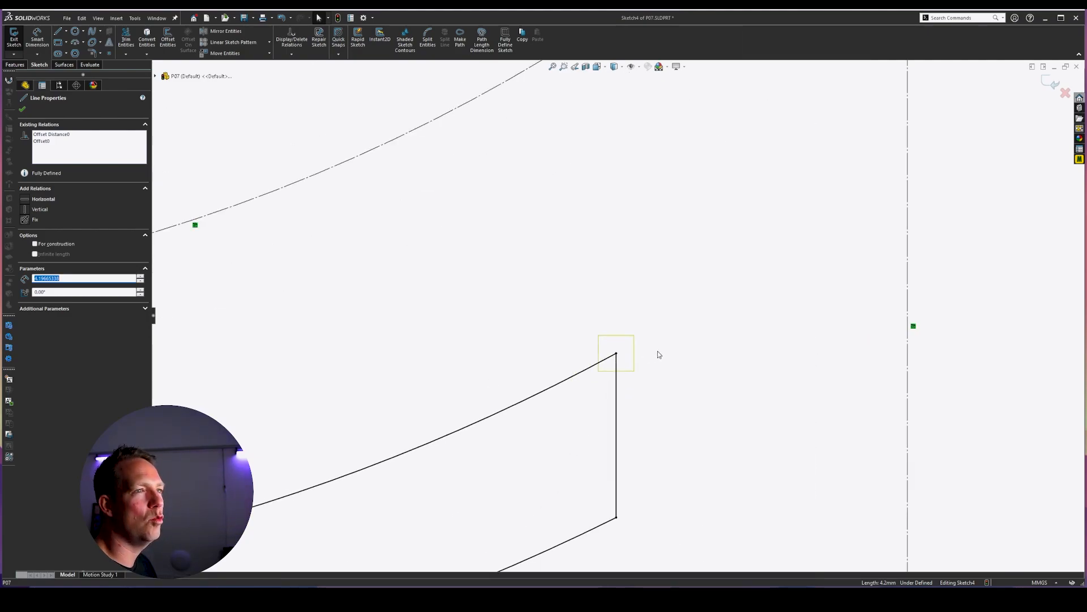
scroll(602, 321, "up", 5)
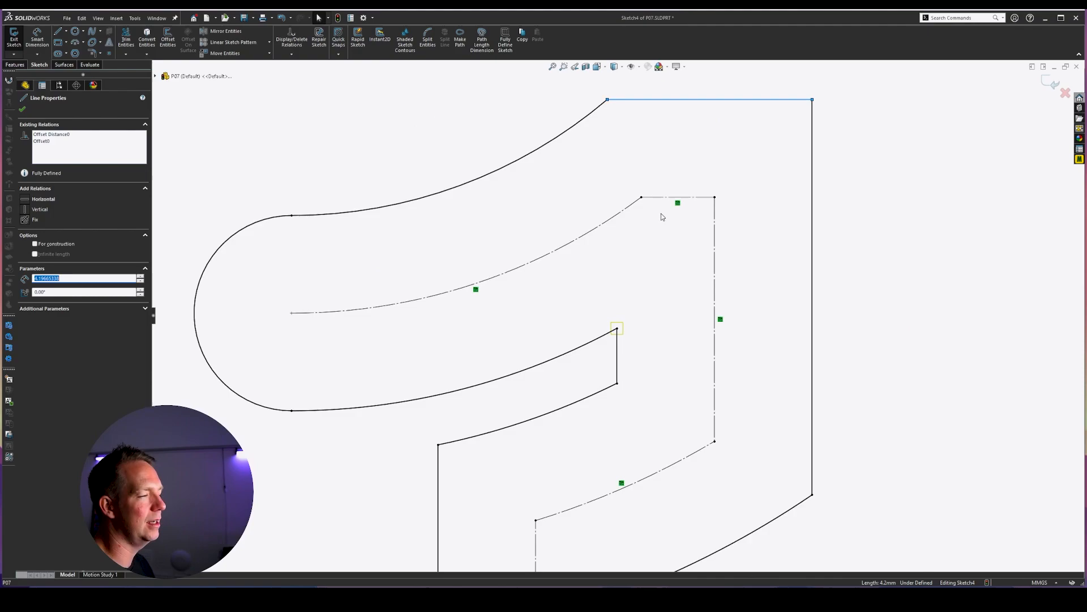
scroll(652, 275, "down", 1)
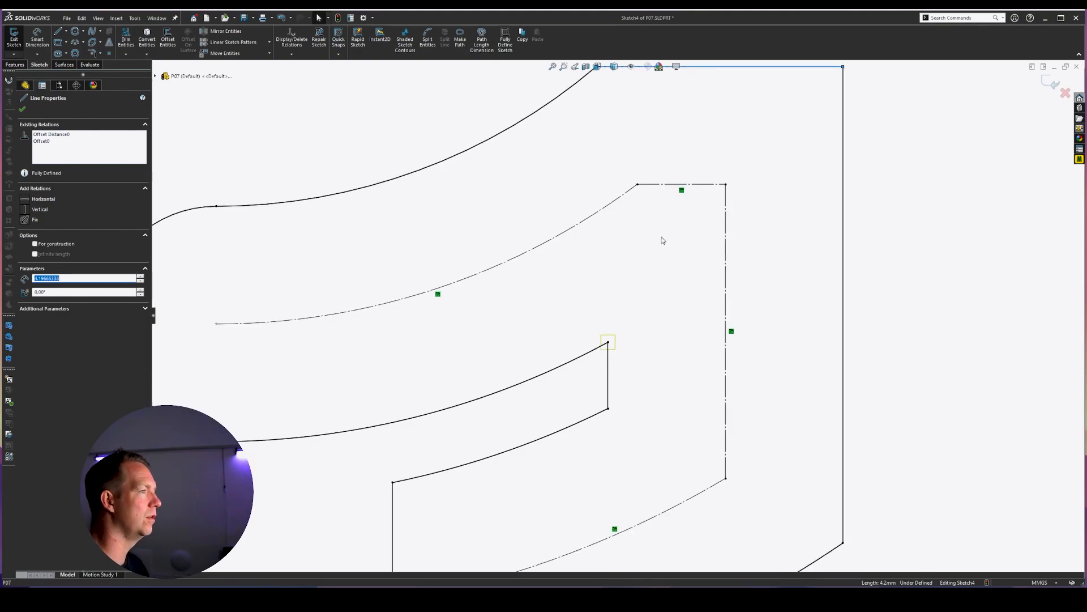
scroll(626, 351, "down", 7)
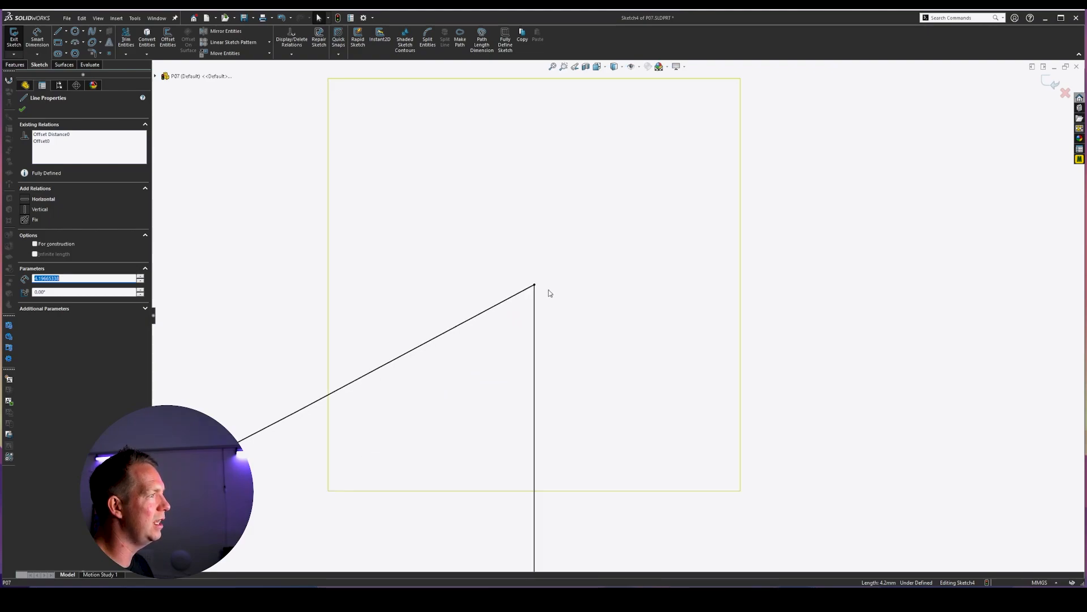
scroll(511, 267, "down", 7)
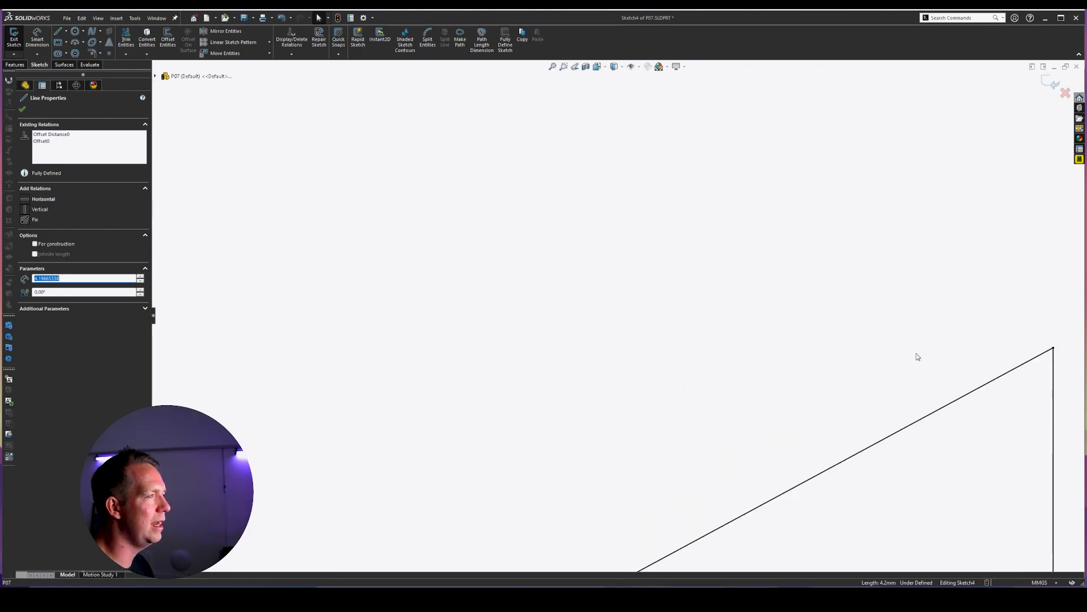
scroll(915, 354, "down", 3)
scroll(876, 340, "up", 10)
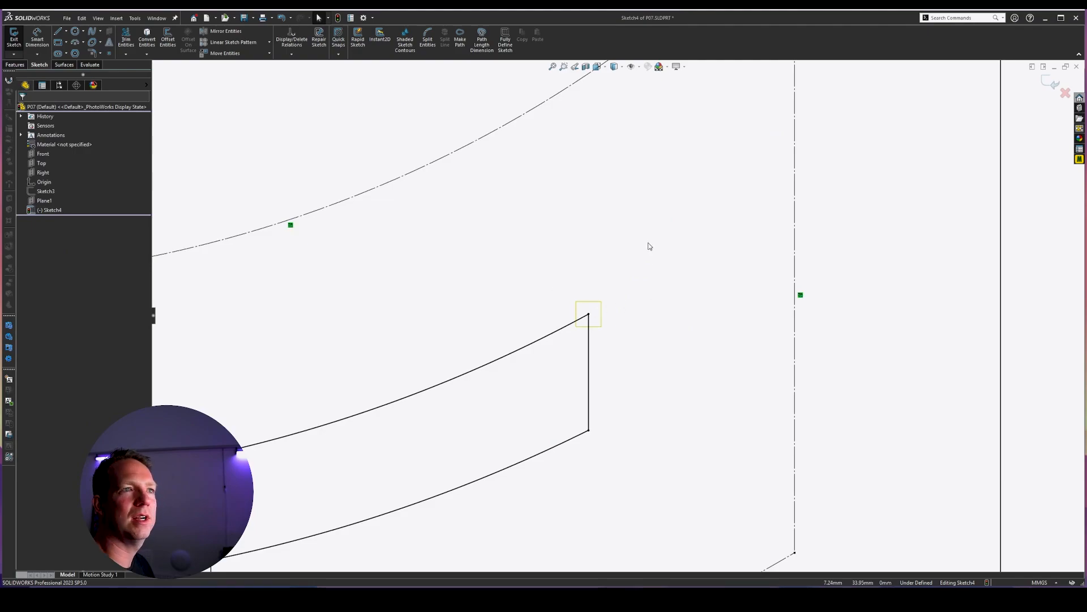
scroll(651, 246, "up", 6)
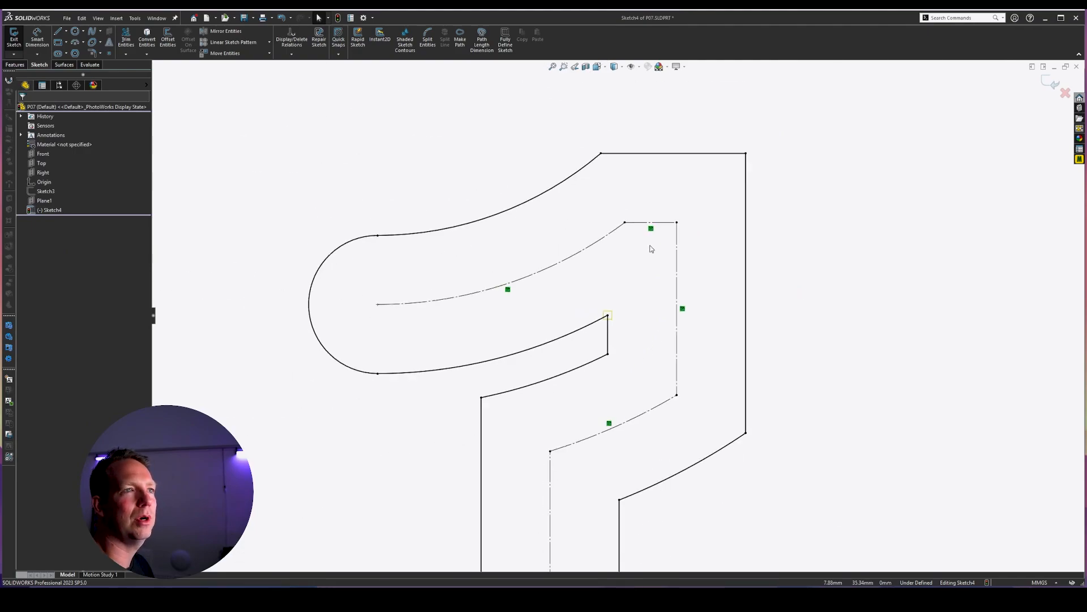
- Delete the zero-length offset line hidden at the profile's upper inner corner
scroll(614, 198, "down", 2)
scroll(612, 199, "down", 1)
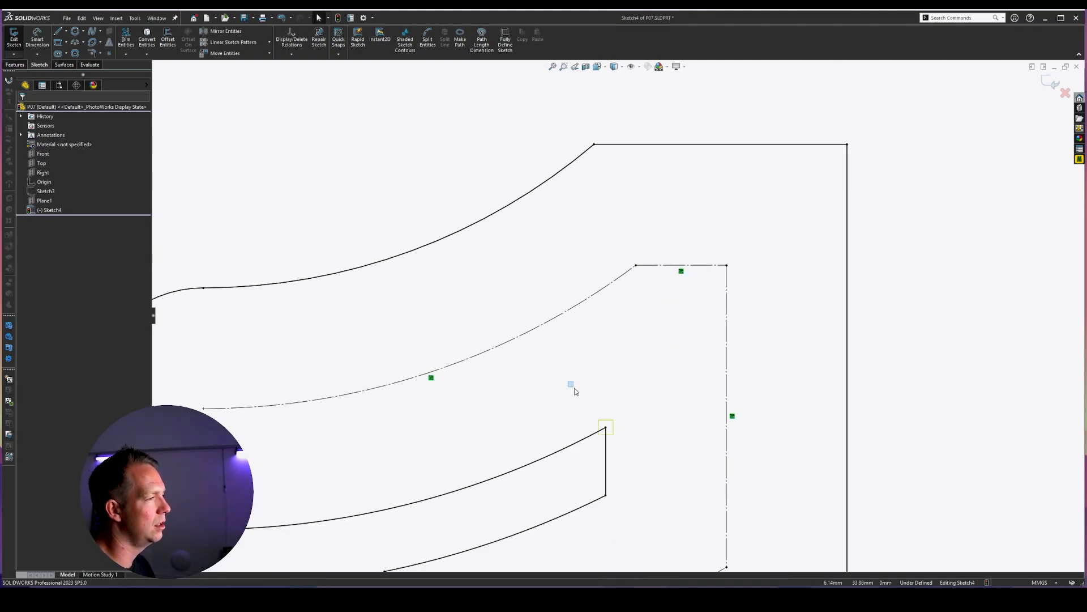
left_click_drag(568, 382, 667, 475)
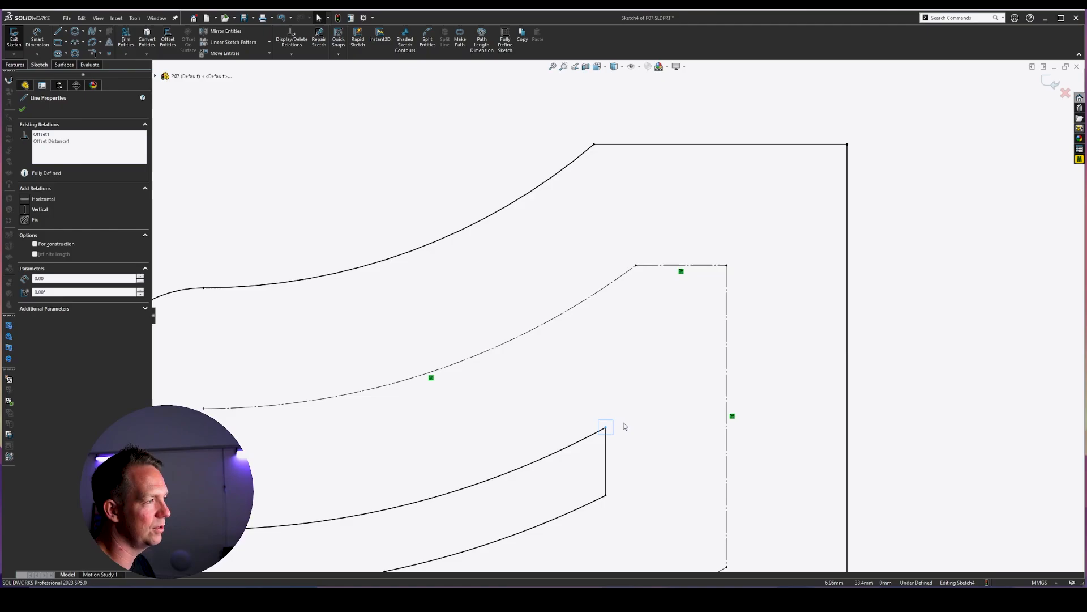
key("Delete")
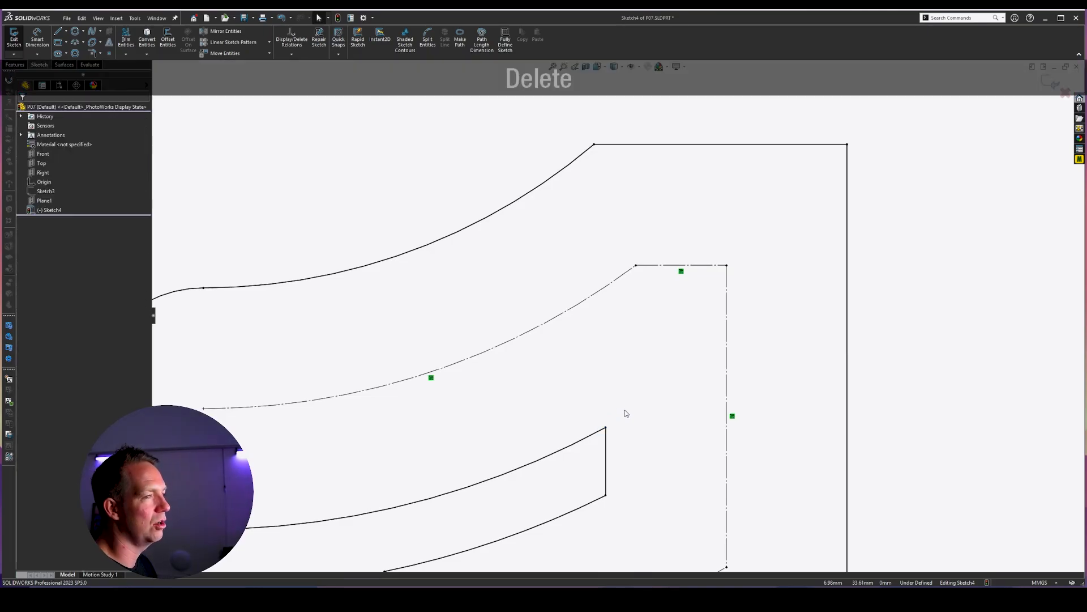
key("f")
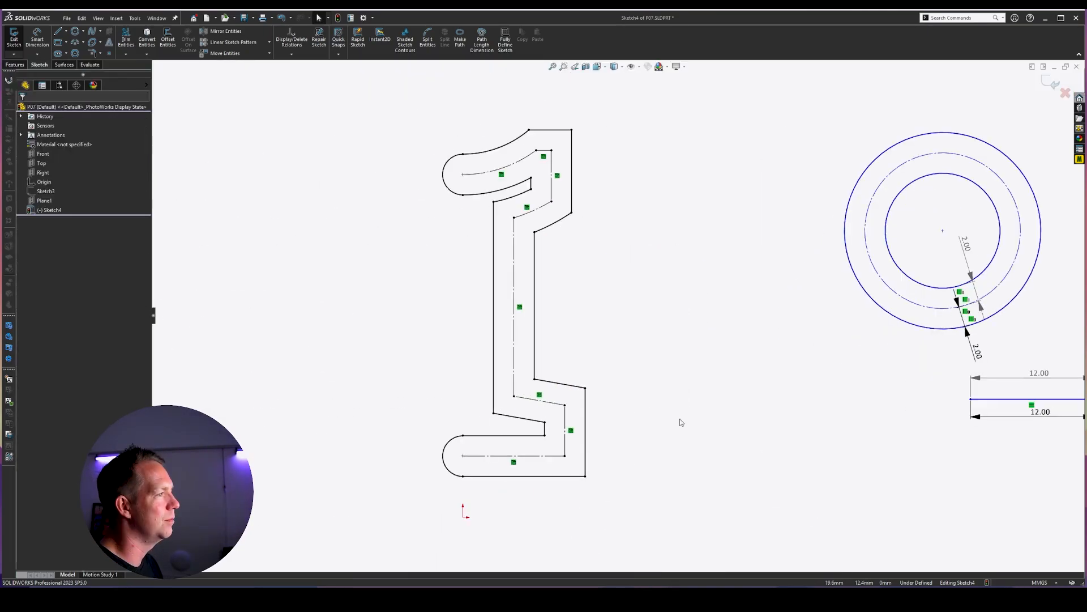
- Move the concentric offset circles slightly by their shared centre and leave the sketch
scroll(887, 267, "down", 3)
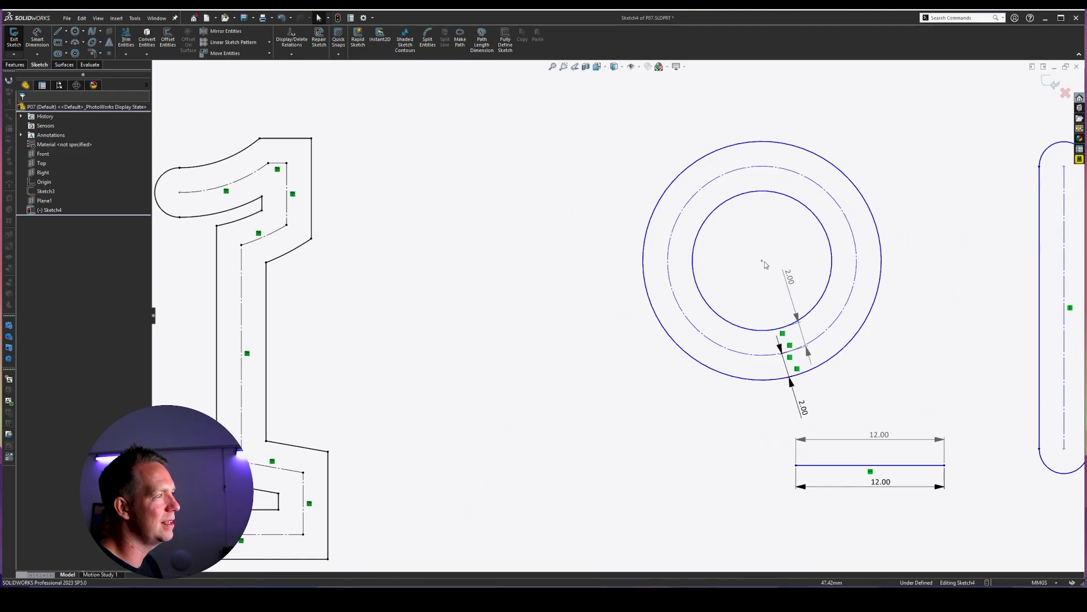
mouse_move(762, 261)
left_mouse_down()
mouse_move(737, 268)
mouse_move(727, 219)
left_mouse_up()
left_click(560, 399)
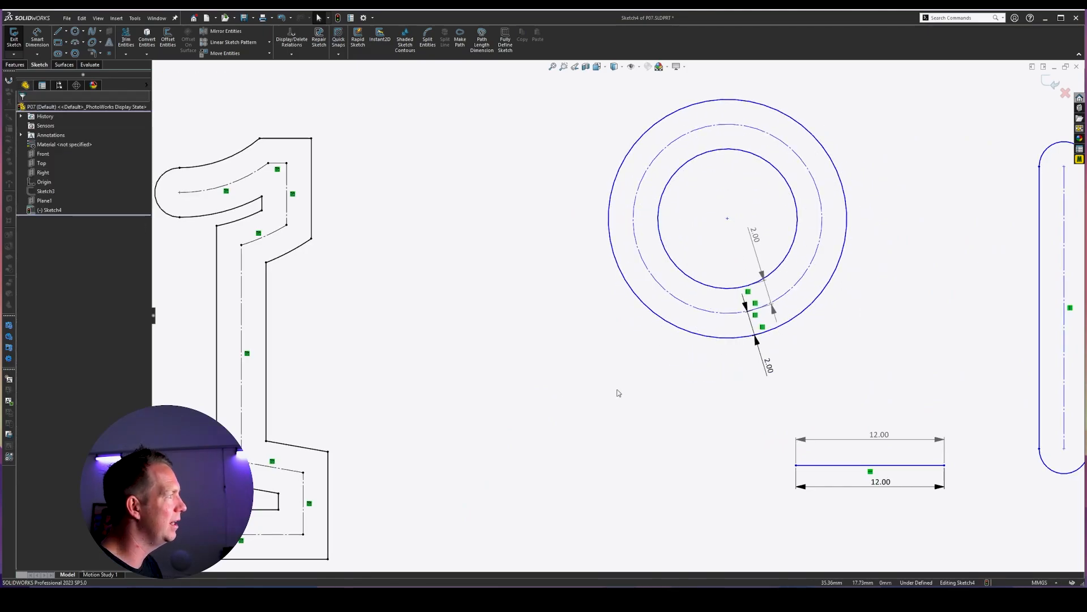
scroll(617, 390, "up", 1)
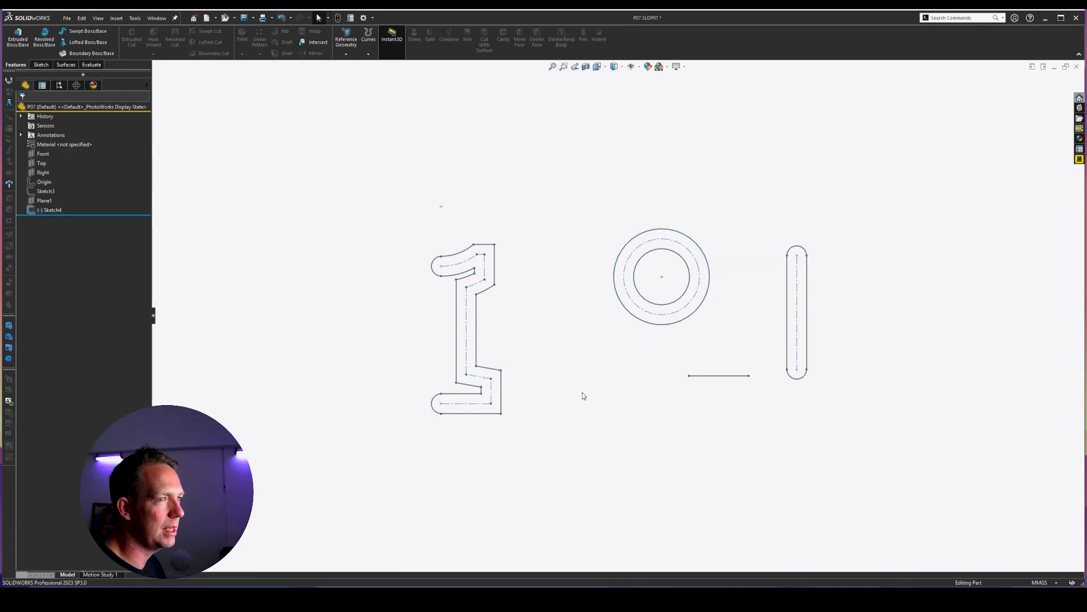
- Delete Sketch4 and Plane1 from the part
left_click(48, 210)
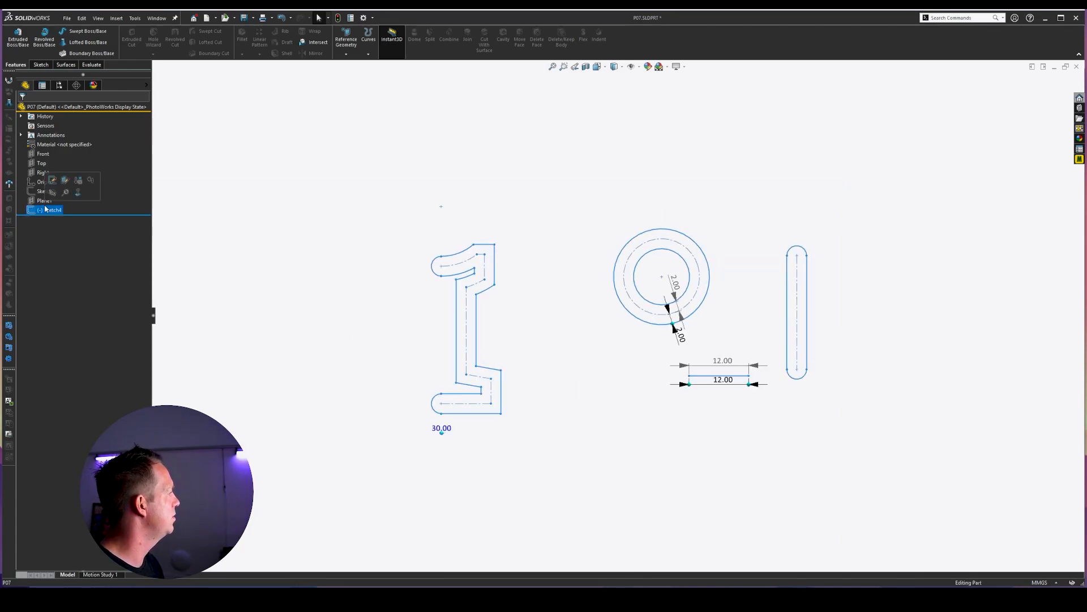
key("Delete")
key("Return")
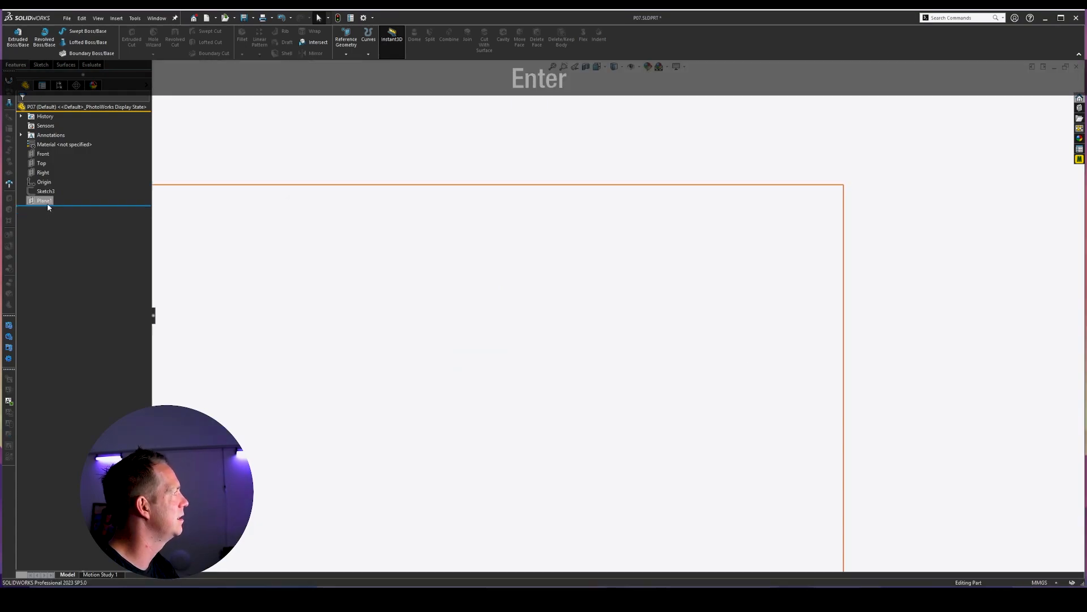
left_click(47, 202)
key("Delete")
key("Return")
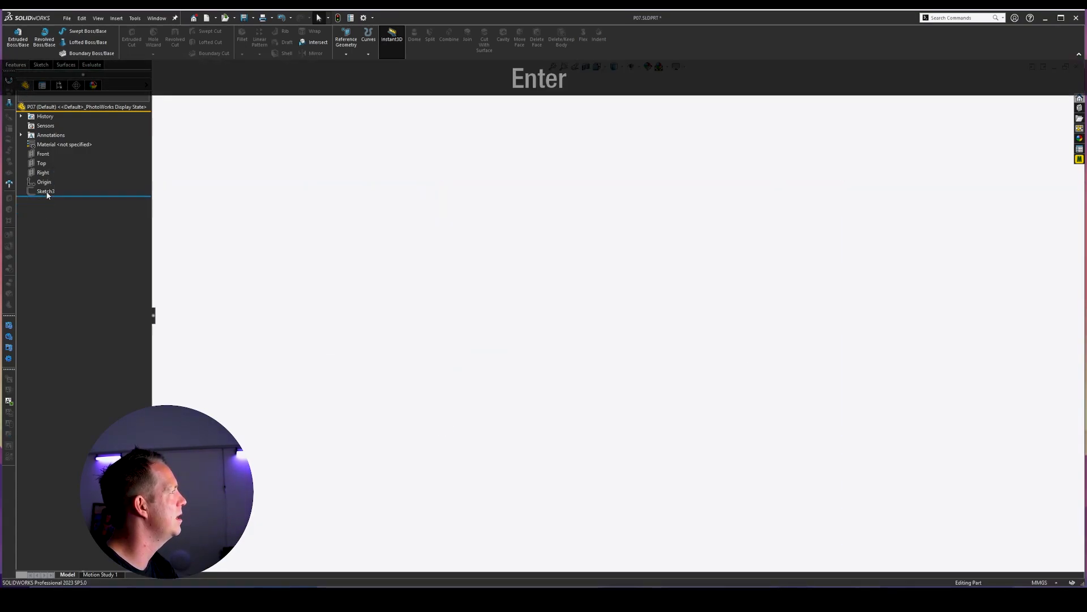
- Open Sketch3 for editing and sketch a circle above the dimensioned half profile
left_click(45, 191)
left_click(54, 164)
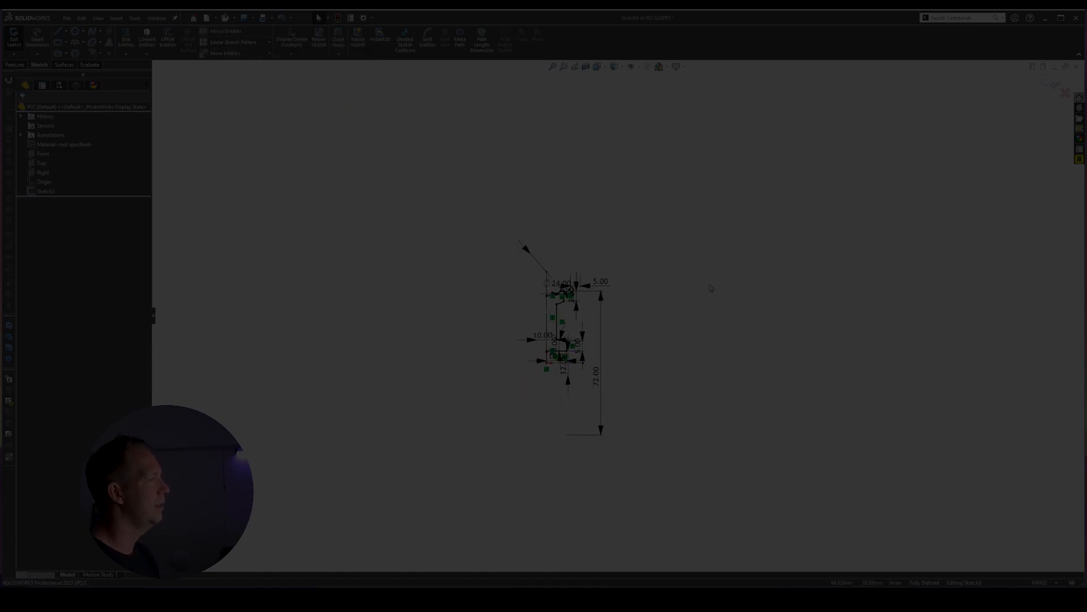
left_click(598, 189)
left_click(629, 229)
scroll(600, 170, "down", 2)
key("Escape")
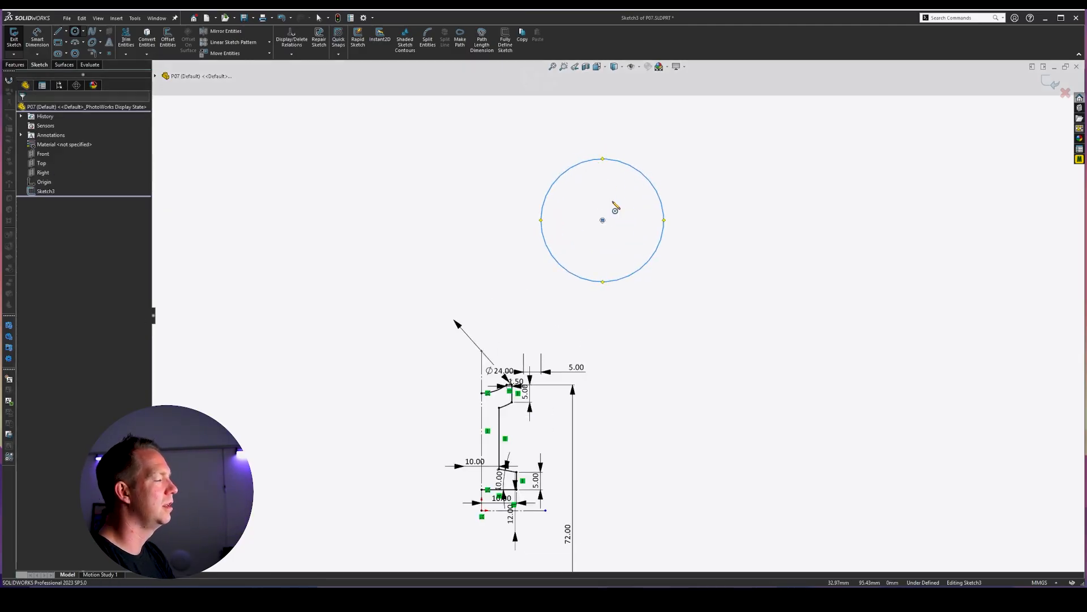
- Mirror the circle about the Right plane, keeping the original as a copy
scroll(702, 302, "up", 2)
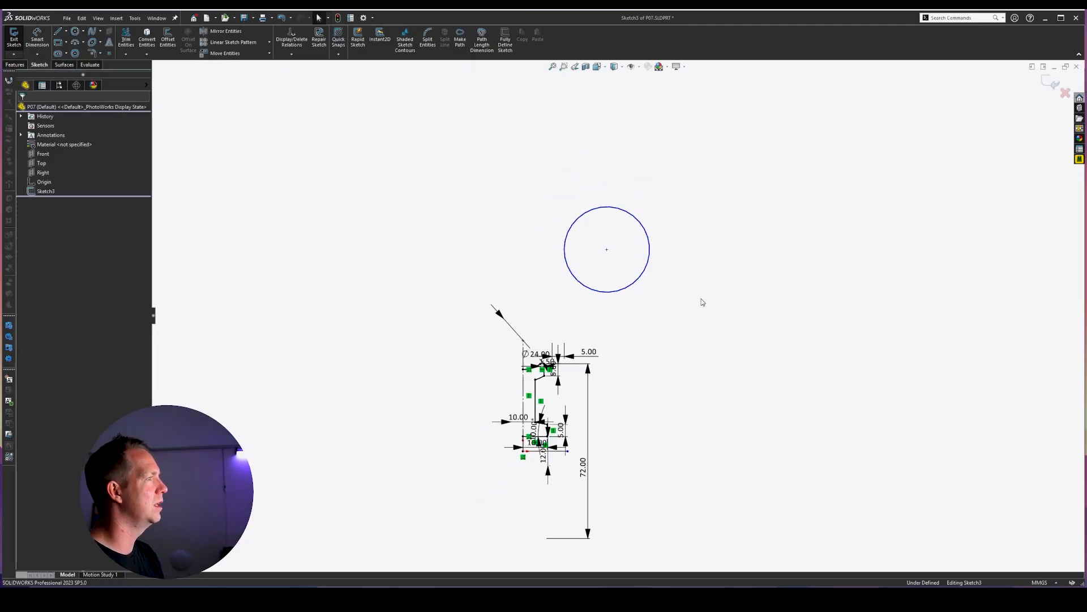
left_click(38, 174)
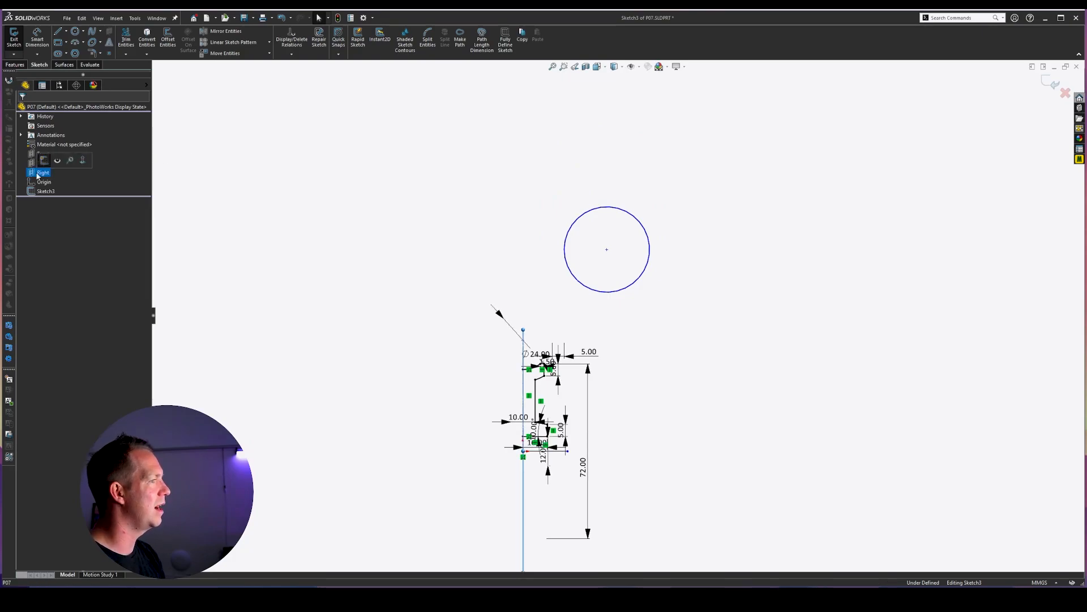
scroll(842, 411, "up", 4)
mouse_move(723, 342)
middle_mouse_down()
mouse_move(673, 327)
mouse_move(634, 364)
mouse_move(638, 348)
mouse_move(673, 366)
middle_mouse_up()
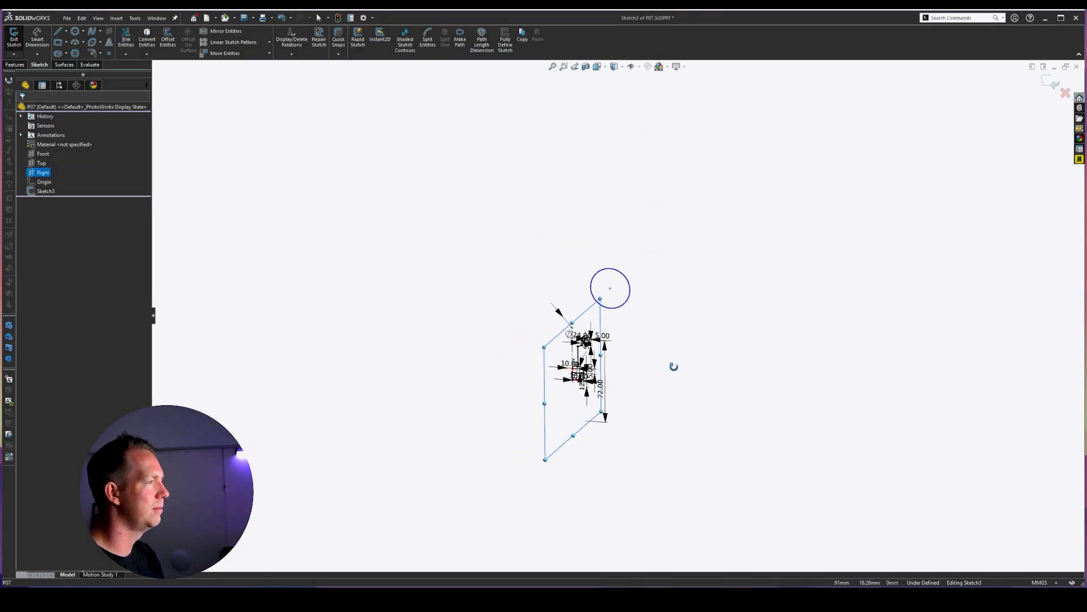
left_click(237, 34)
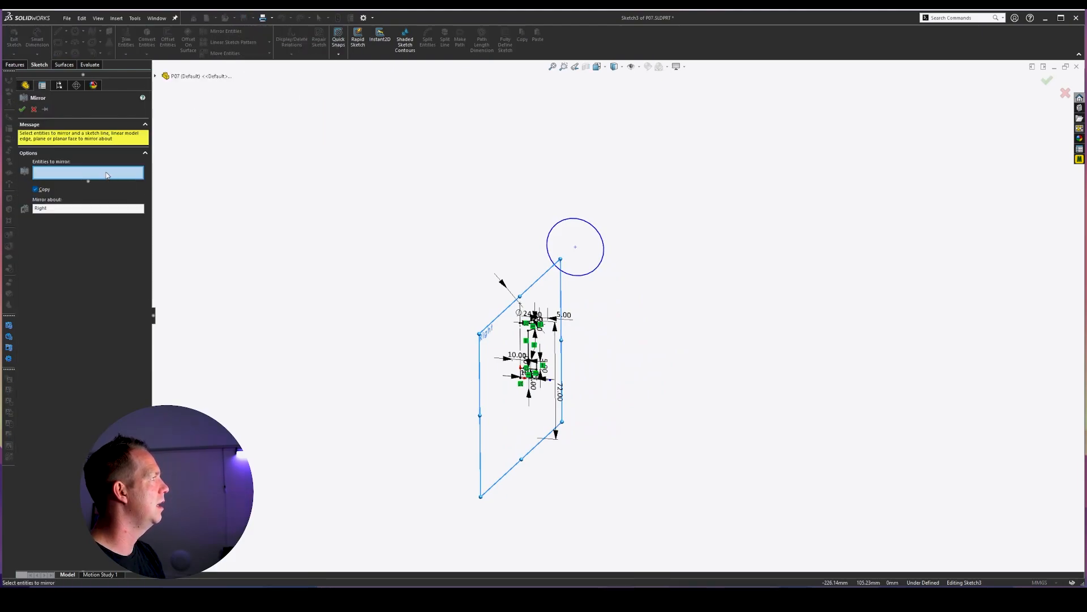
left_click(592, 226)
right_click(718, 214)
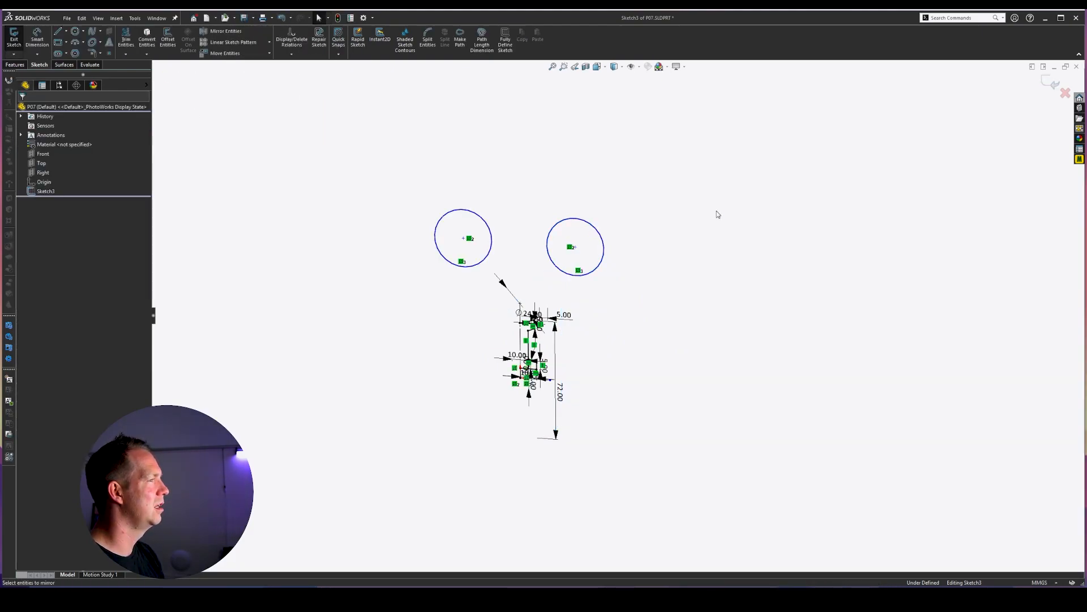
- View the sketch straight on and inspect the symmetric relation linking the centres of the two circles
key("space")
left_click(865, 258)
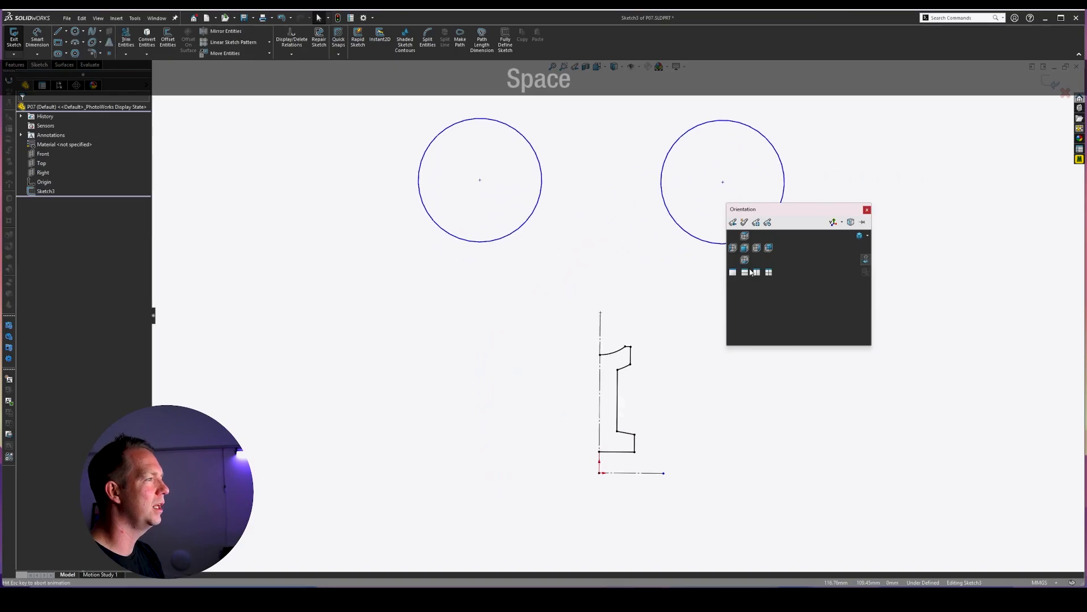
scroll(768, 224, "up", 3)
scroll(769, 224, "down", 1)
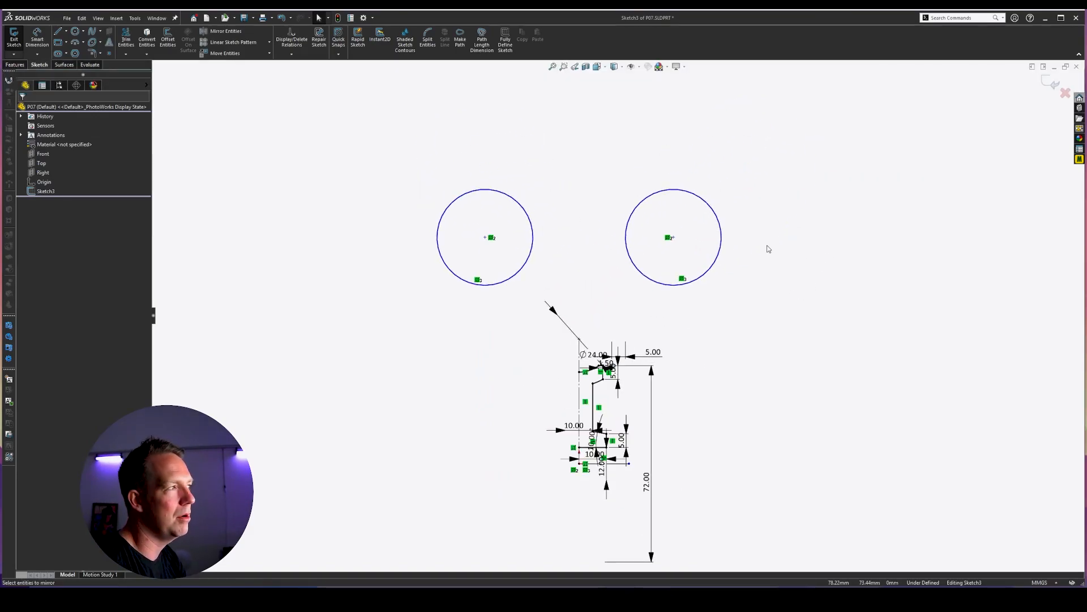
scroll(638, 238, "up", 3)
left_click(701, 245)
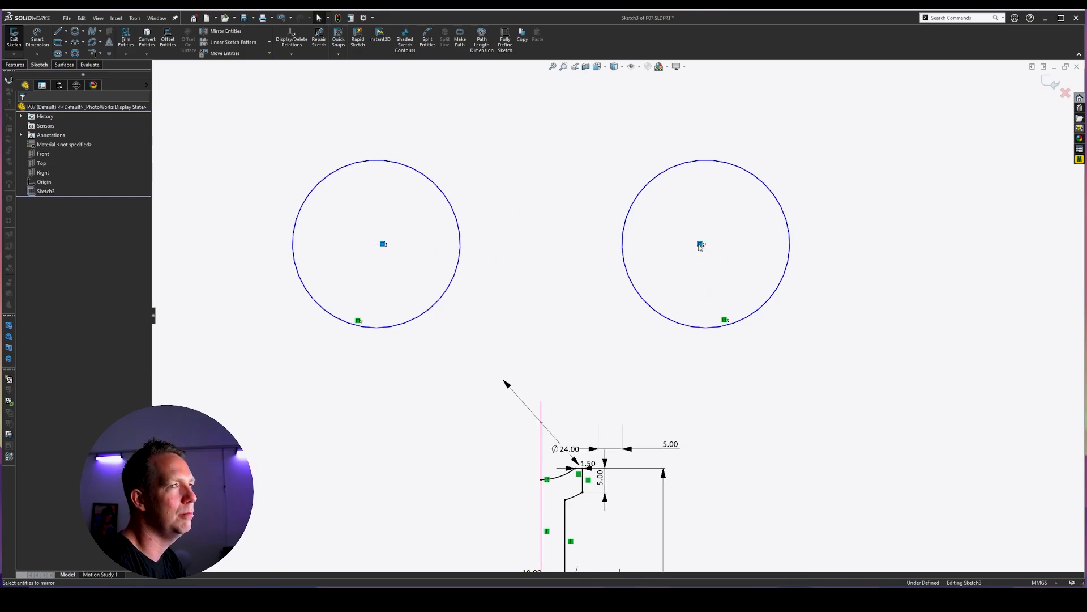
left_click(781, 353)
scroll(782, 340, "up", 5)
scroll(779, 335, "down", 2)
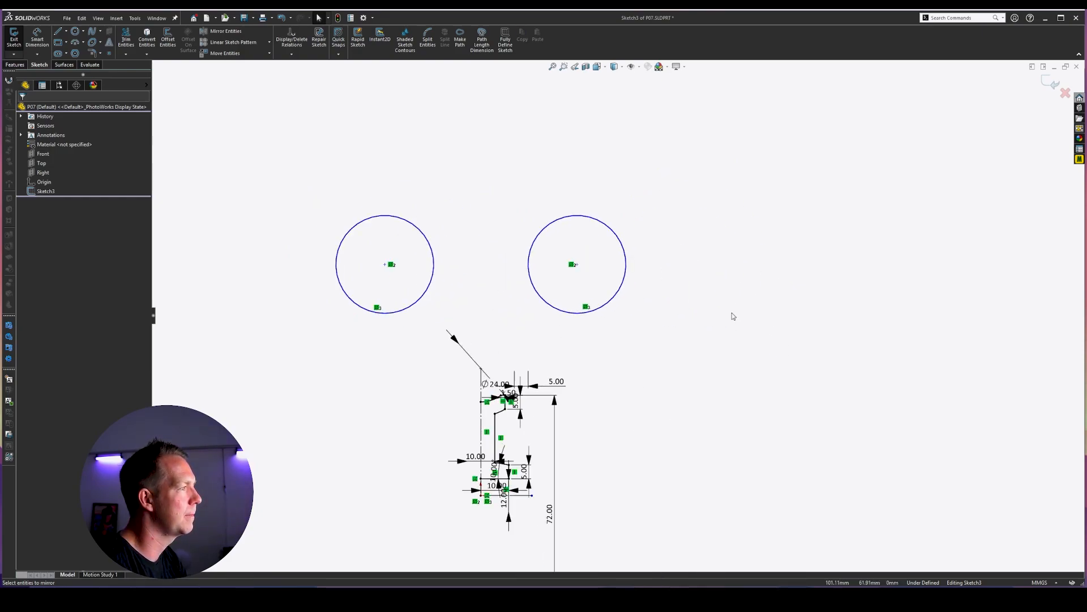
- Move the original circle by its centre, away from the centreline, to test the symmetry with its mirrored copy
left_click_drag(579, 267, 633, 256)
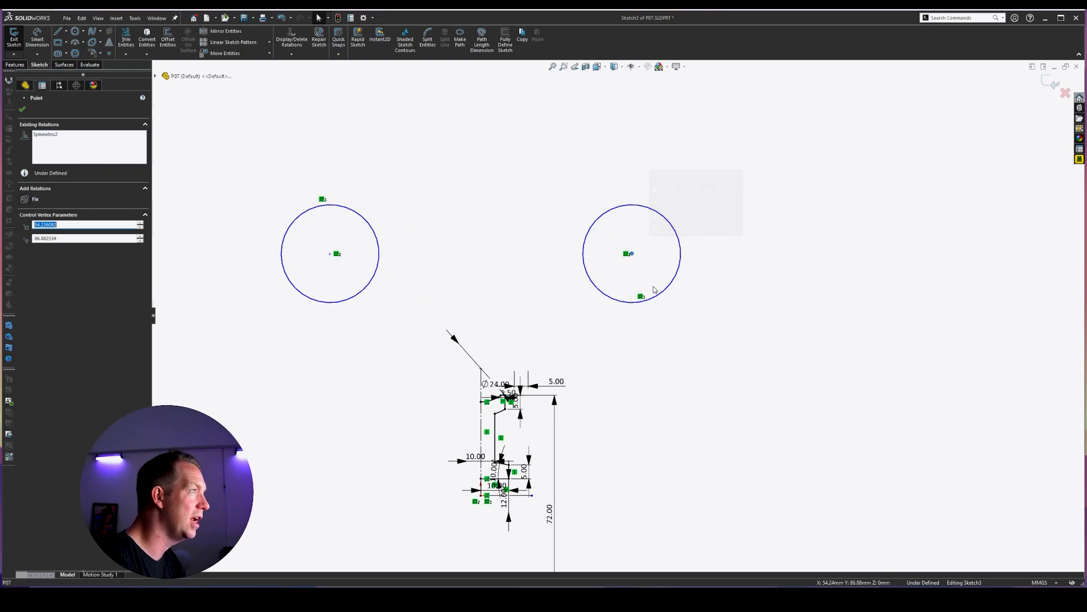
left_click_drag(643, 296, 671, 287)
left_click(690, 353)
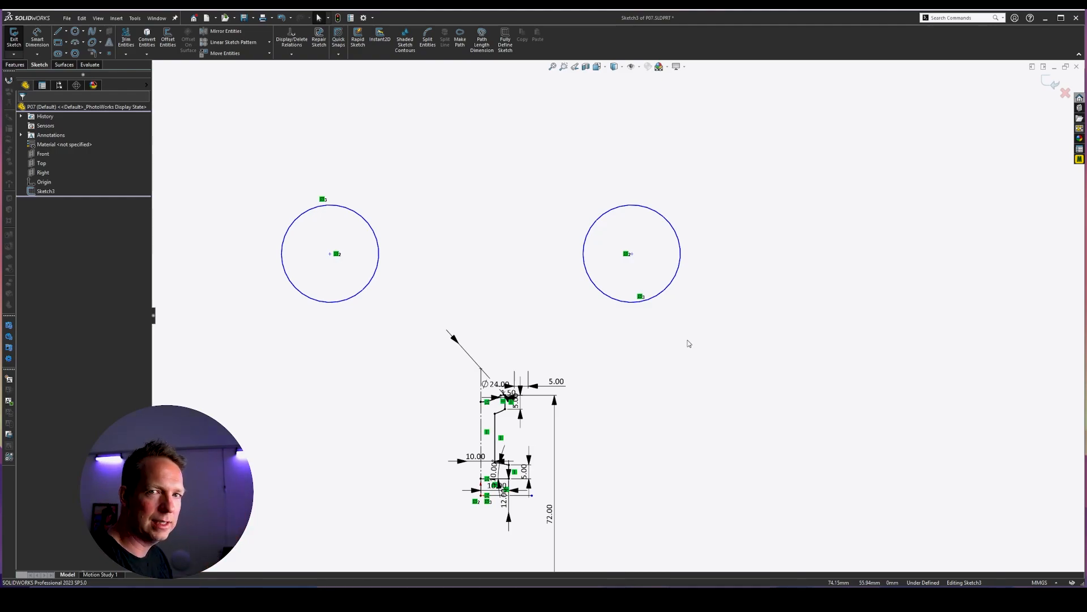
key("ctrl+bracketright")
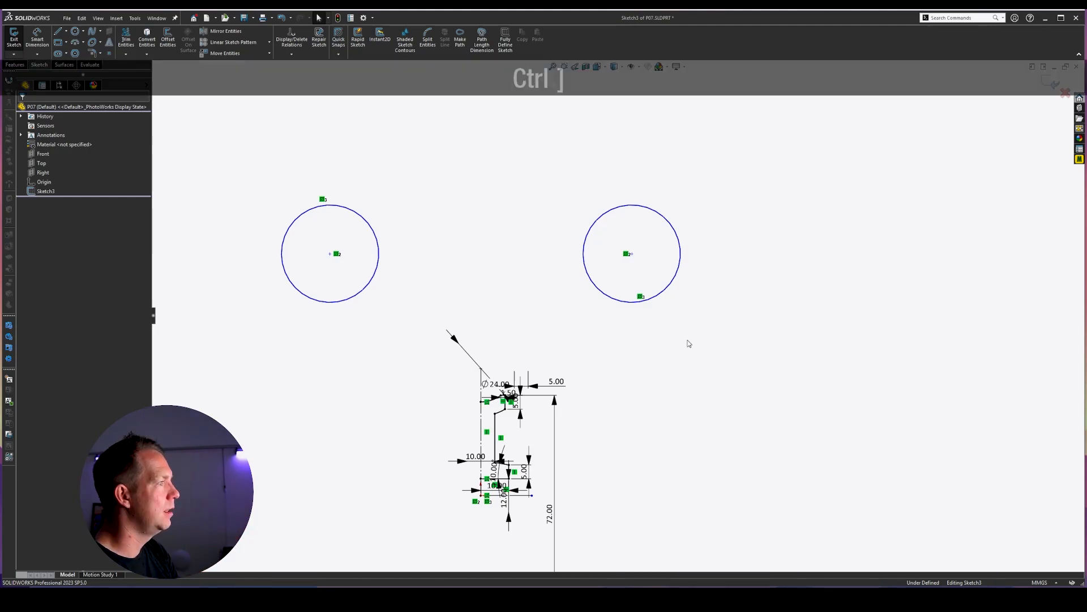
mouse_move(632, 253)
left_mouse_down()
mouse_move(622, 239)
mouse_move(630, 252)
left_mouse_up()
left_click(691, 271)
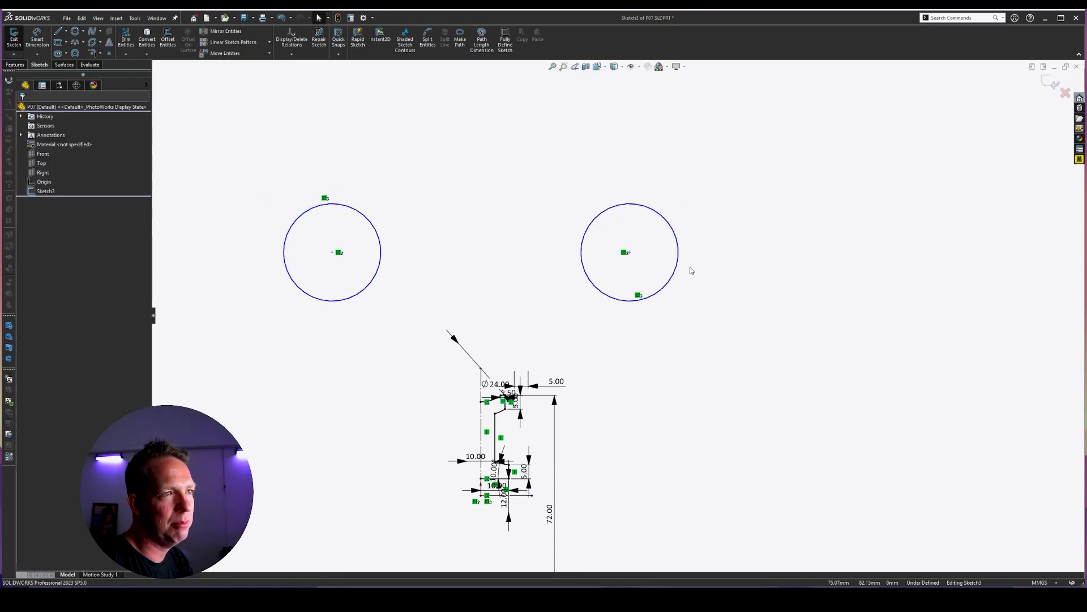
- Delete both circles above the half profile
mouse_move(251, 172)
left_mouse_down()
mouse_move(706, 296)
mouse_move(782, 331)
left_mouse_up()
key("Delete")
scroll(470, 493, "down", 5)
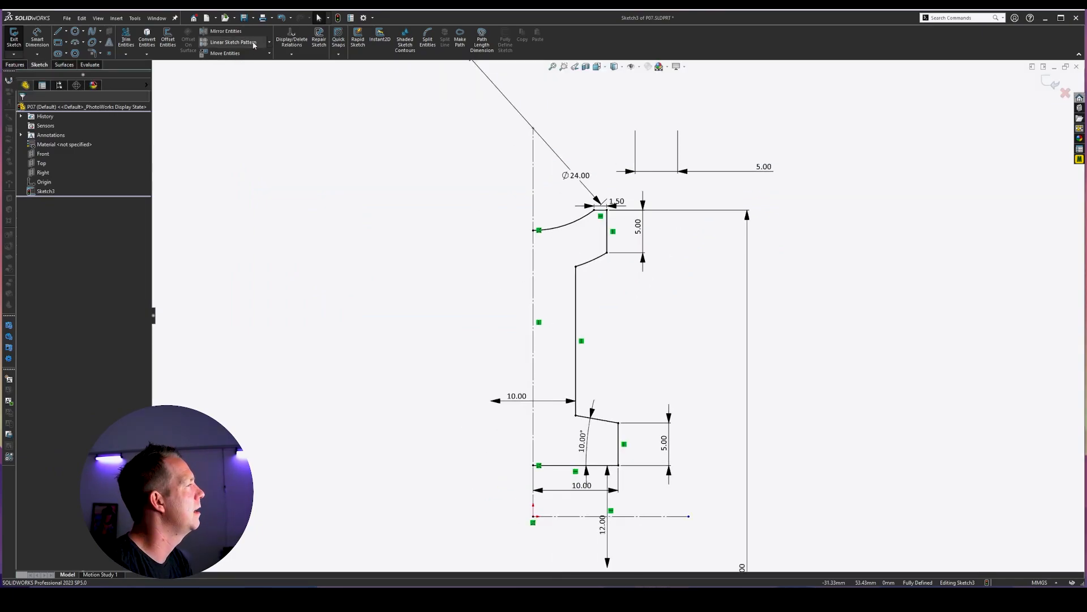
- Preview mirroring the short upper vertical edge of the half profile about its long vertical line
left_click(232, 33)
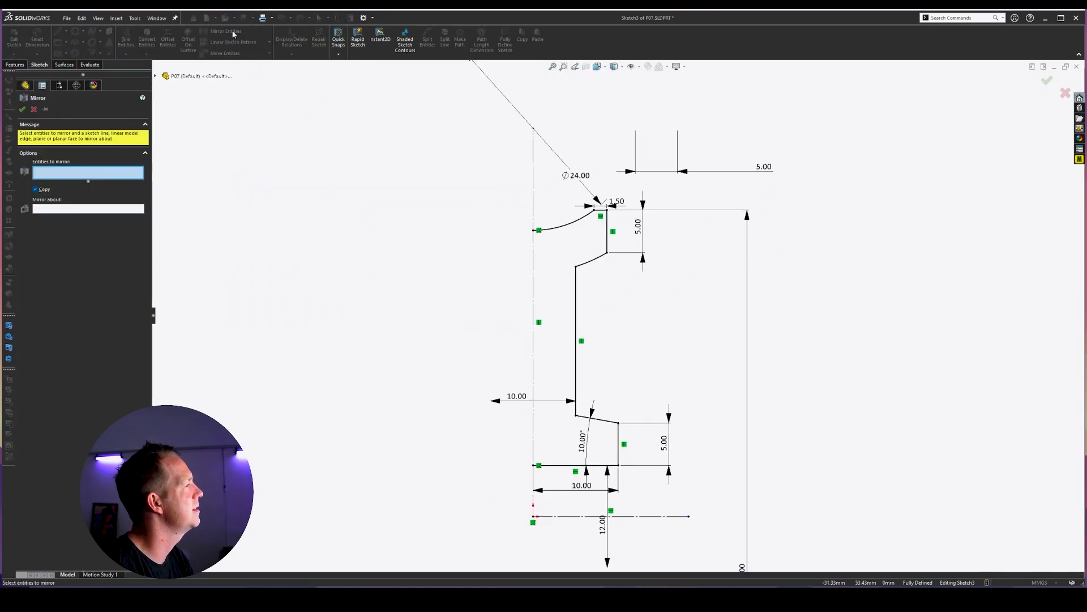
left_click(59, 209)
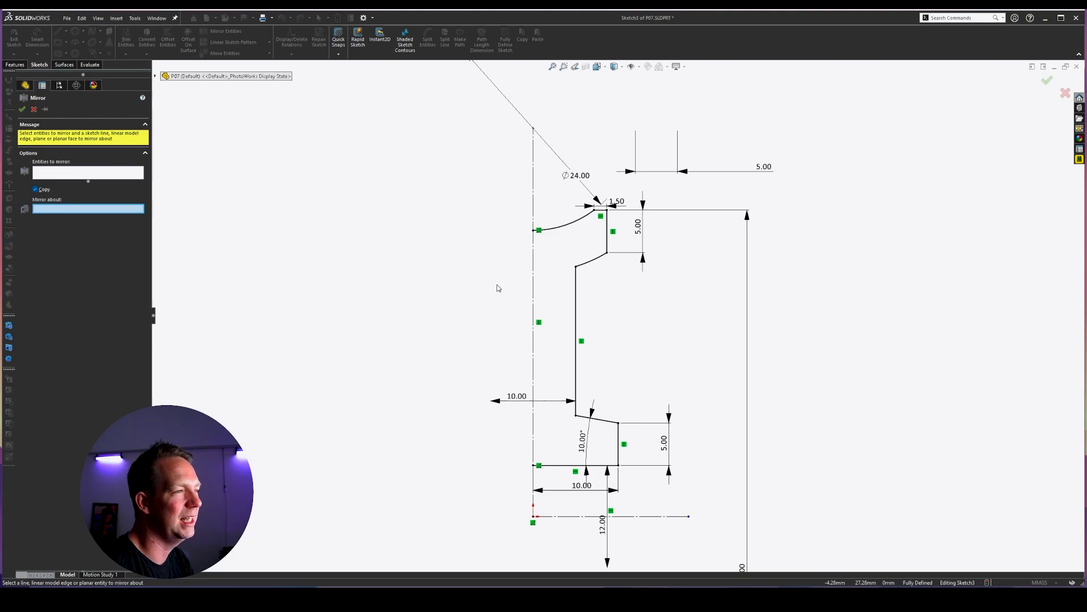
left_click(577, 302)
left_click(577, 302)
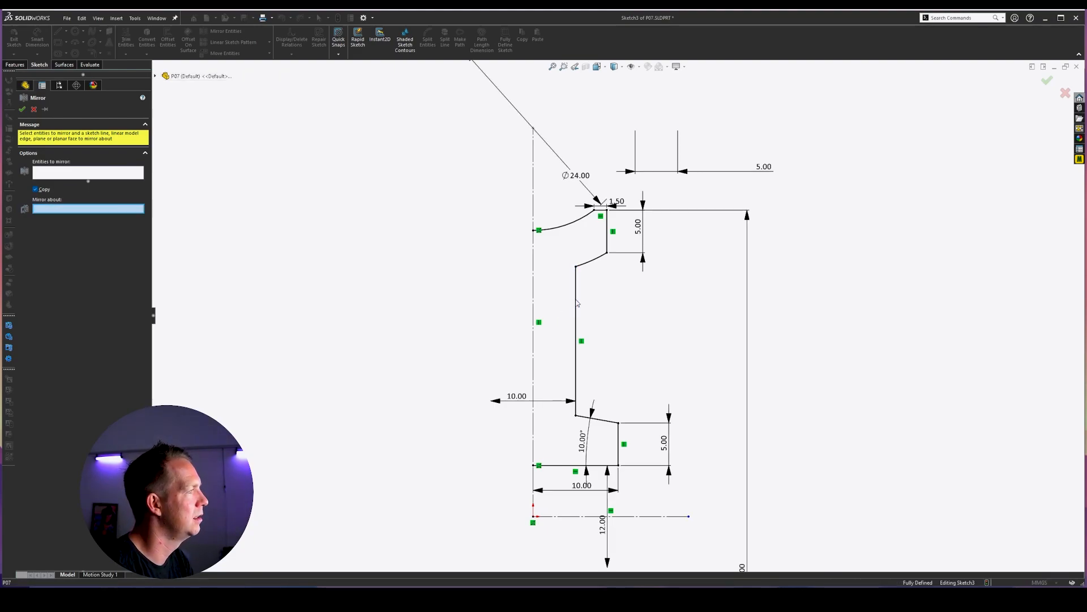
left_click(534, 295)
left_click(534, 294)
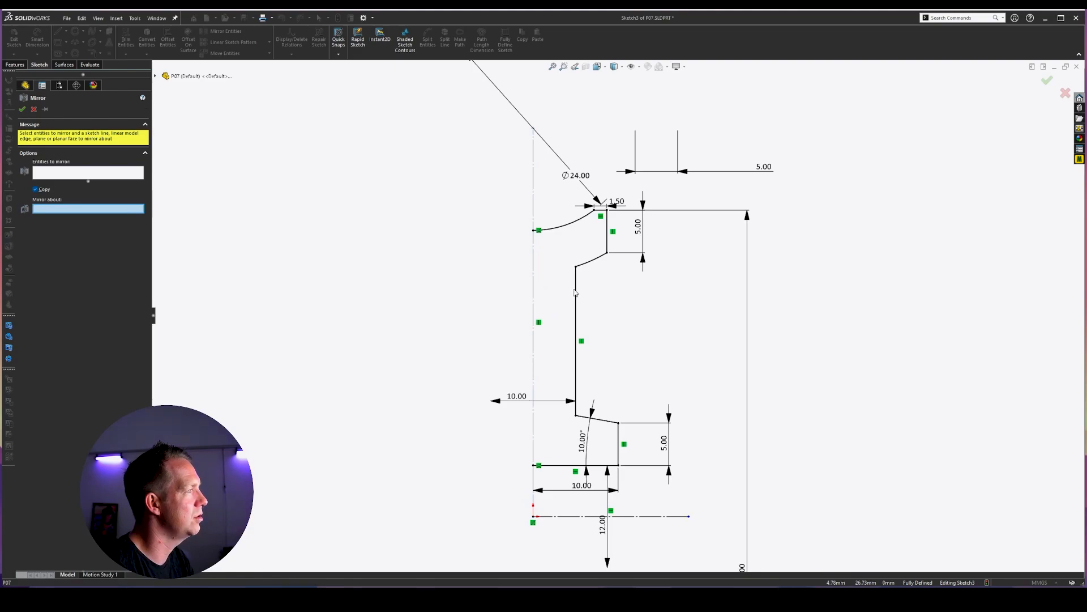
left_click(576, 295)
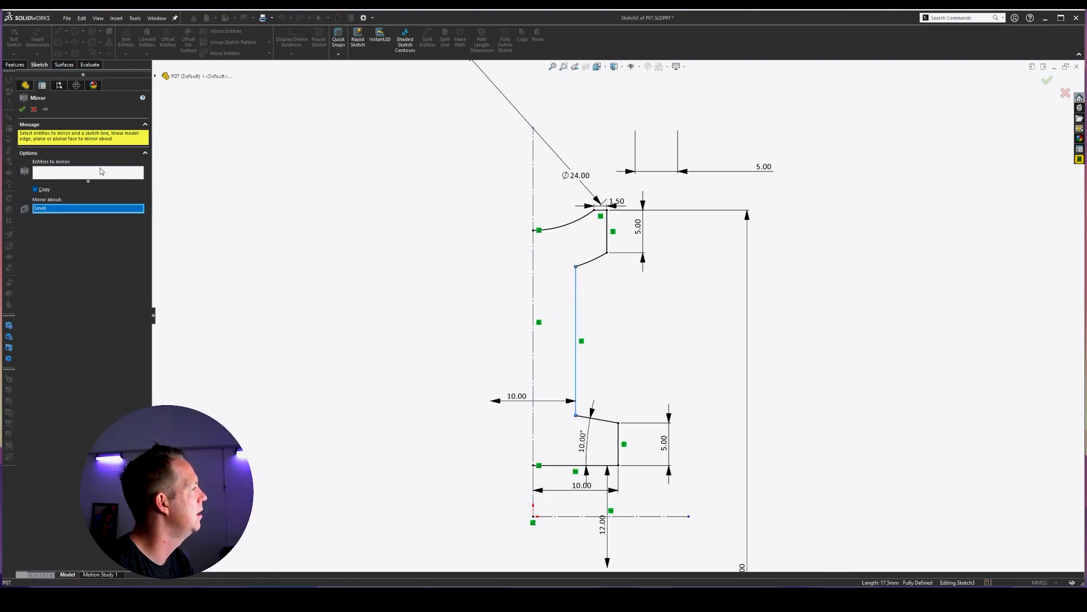
left_click(101, 171)
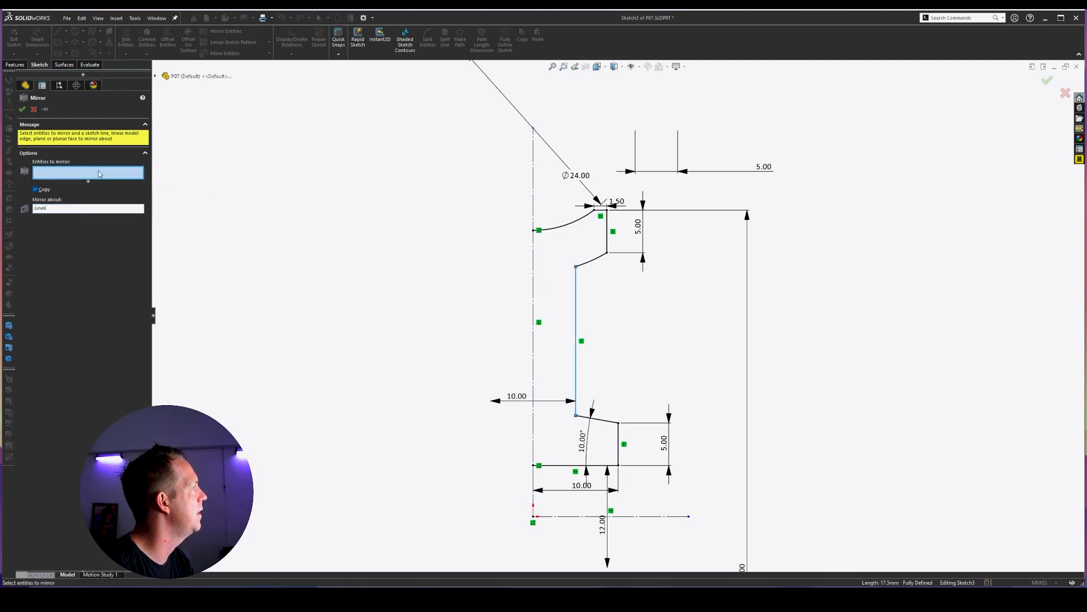
left_click(607, 237)
scroll(607, 241, "down", 3)
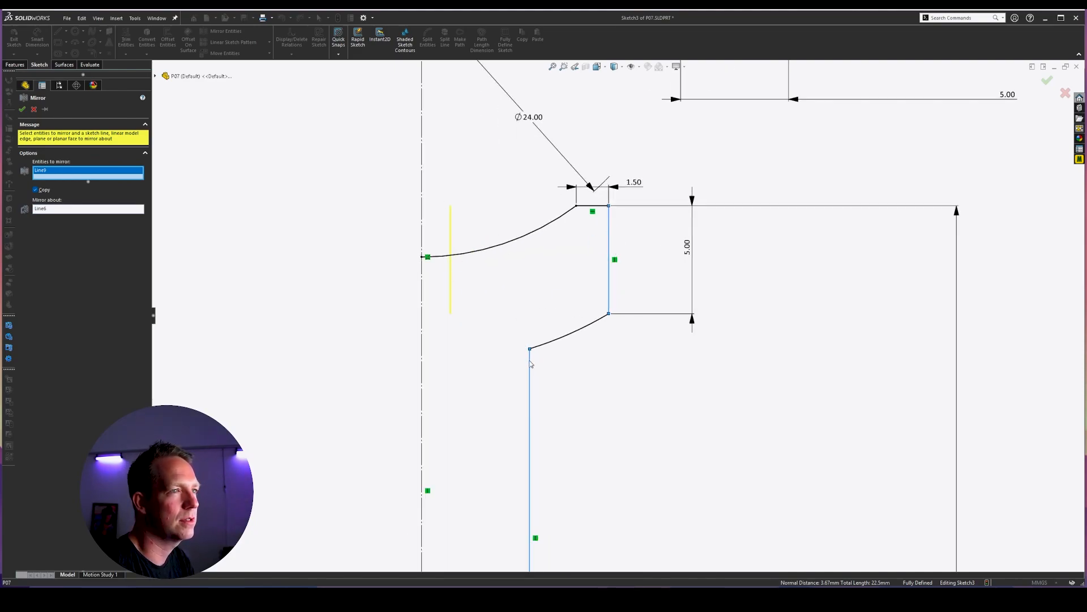
- Preview mirroring all lines and arcs of the half profile about the vertical centreline, and cancel the mirror
scroll(539, 371, "up", 6)
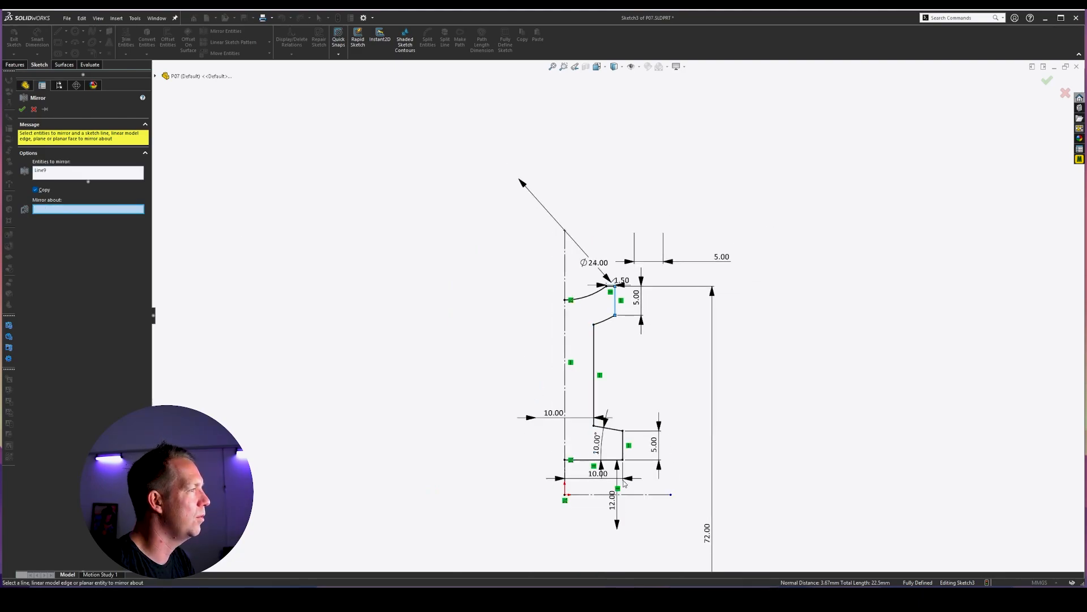
scroll(623, 482, "down", 2)
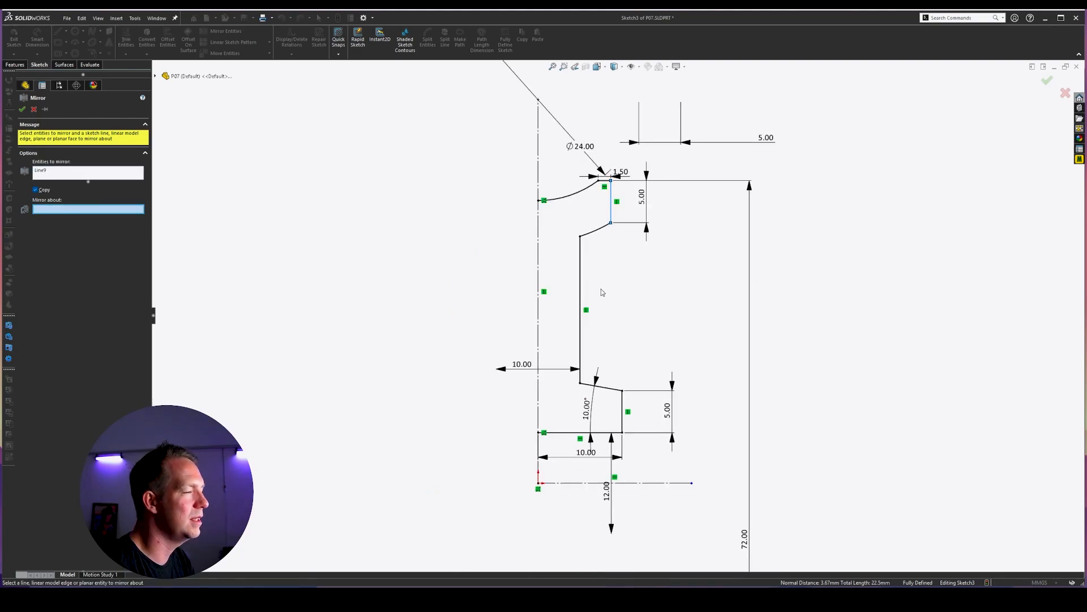
left_click(537, 282)
right_click(88, 172)
left_click(106, 180)
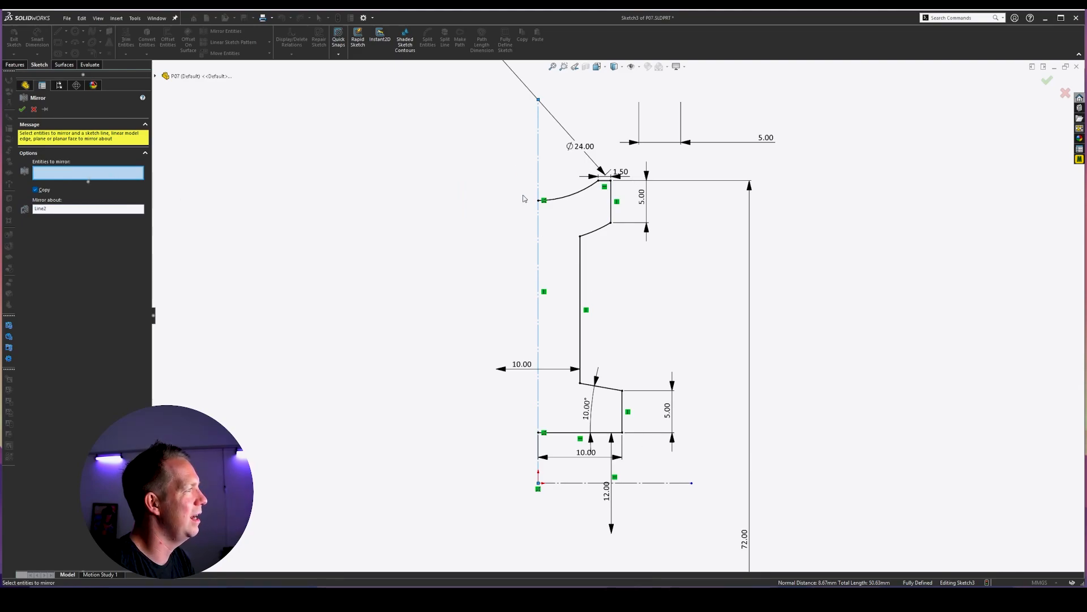
mouse_move(499, 157)
left_mouse_down()
mouse_move(637, 469)
mouse_move(635, 455)
left_mouse_up()
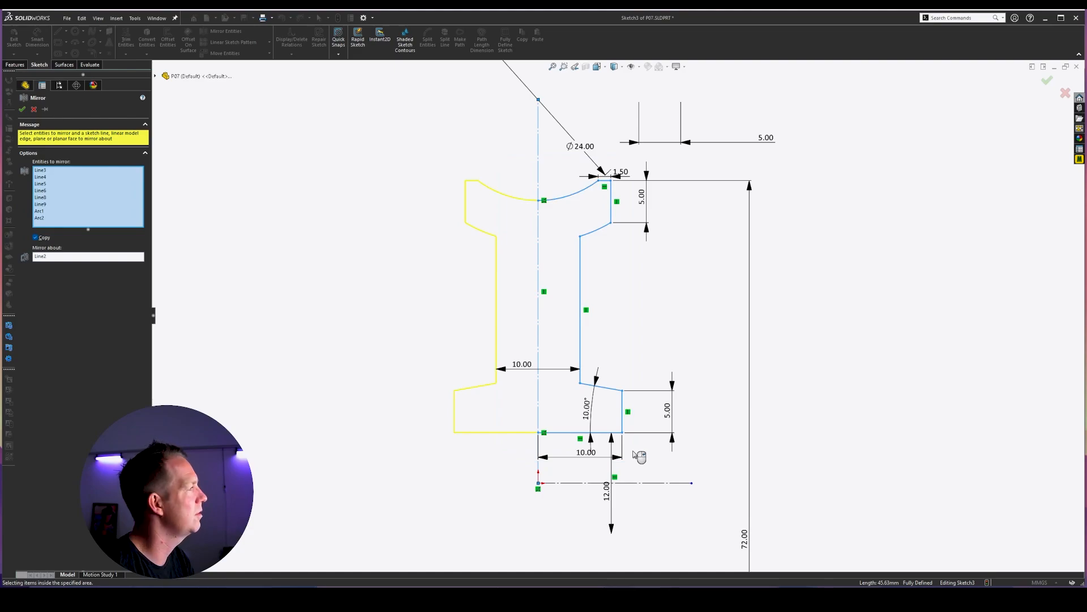
right_click(85, 189)
left_click(107, 207)
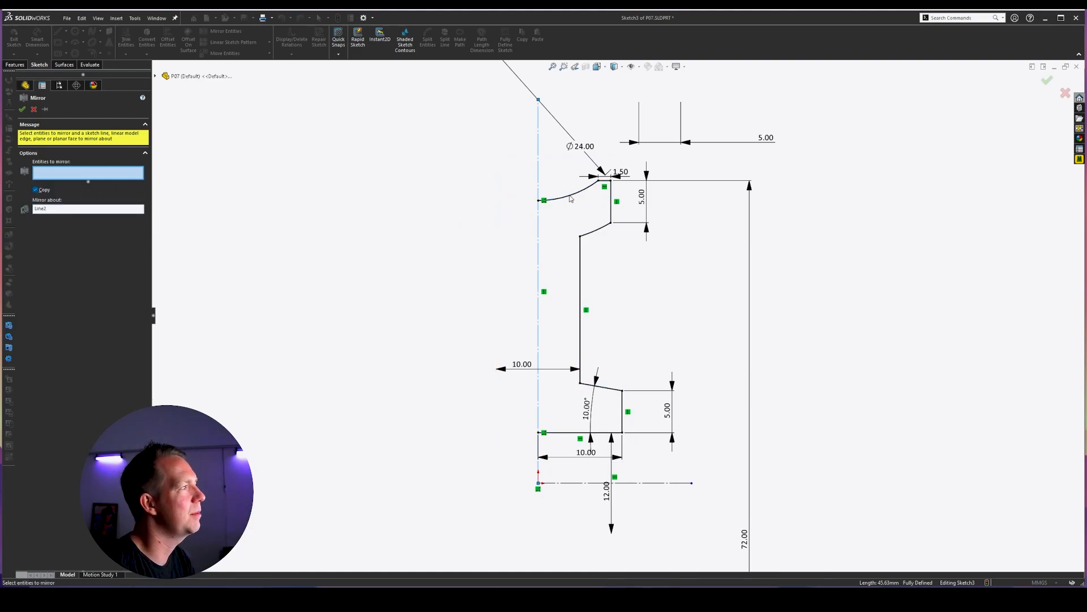
key("Escape")
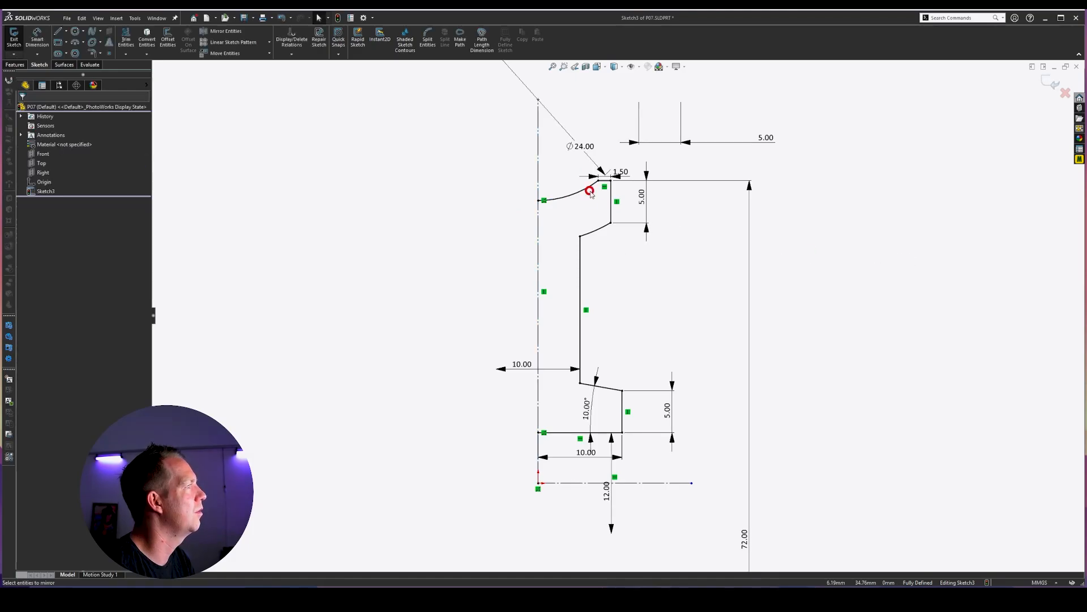
- Mirror the whole connected chain of half-profile lines and arcs about the vertical centreline, keeping the original entities
right_click(590, 191)
left_click(583, 192)
right_click(580, 191)
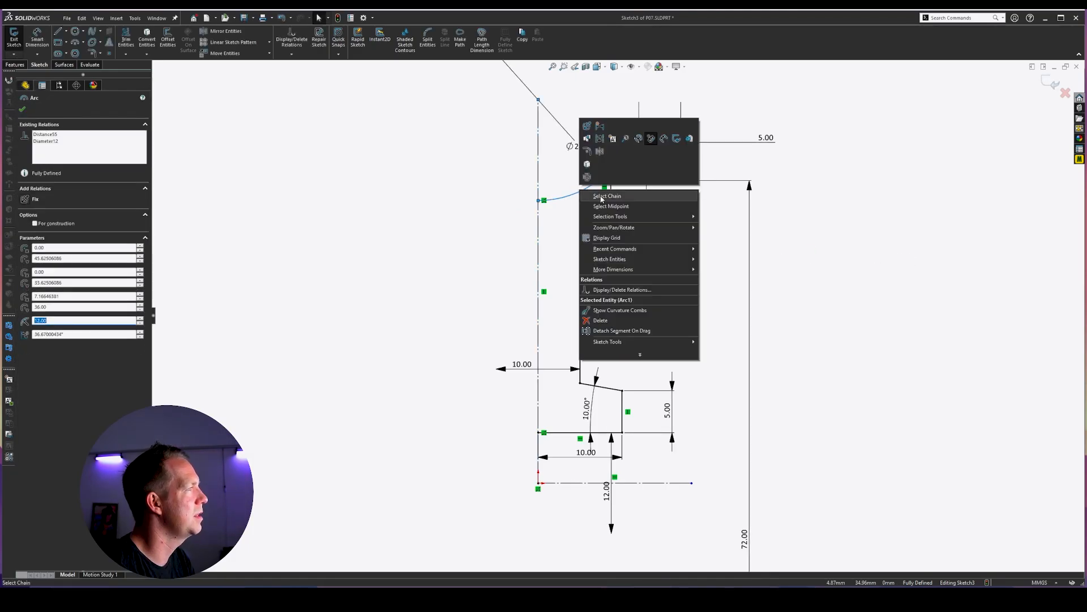
left_click(601, 196)
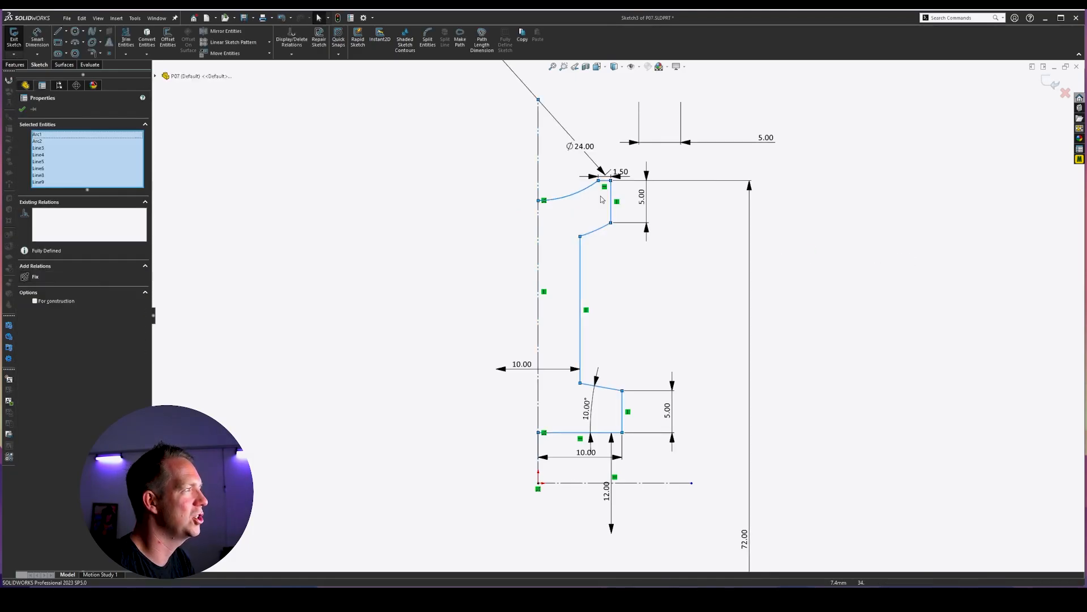
left_click(216, 33)
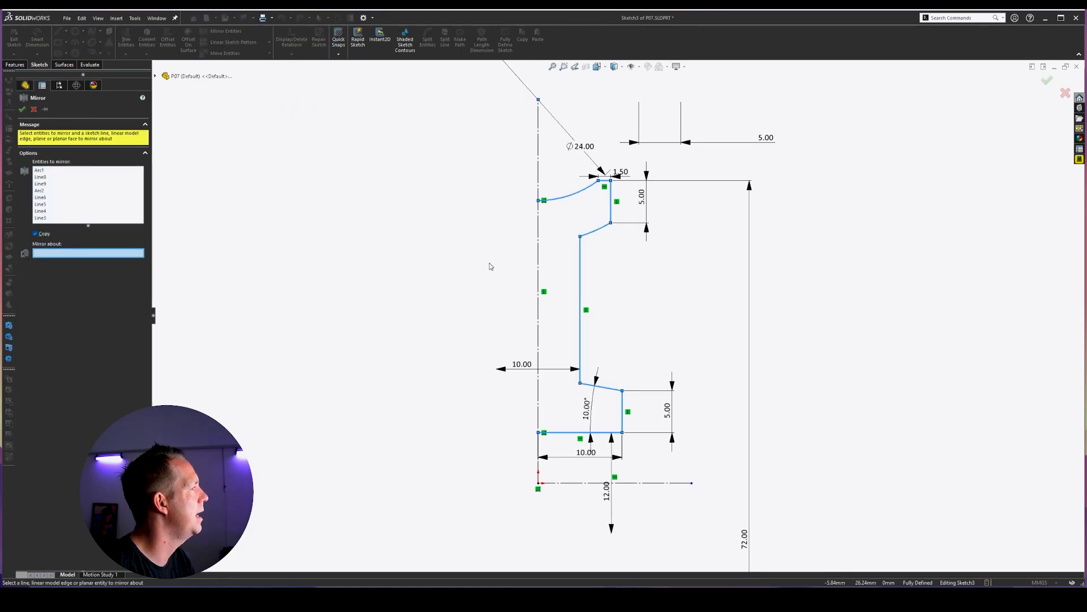
left_click(538, 254)
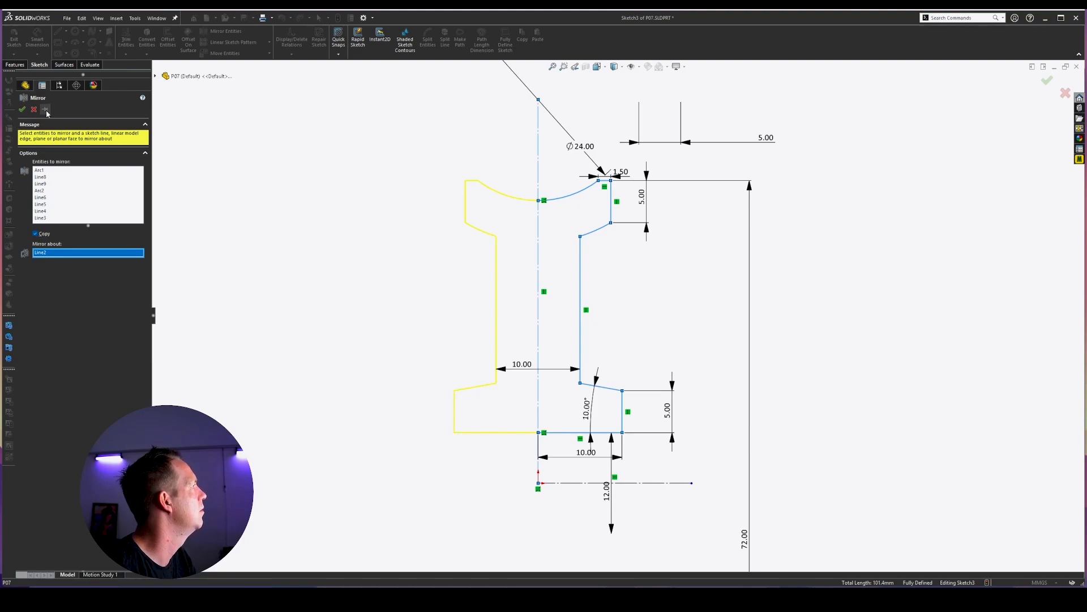
left_click(22, 109)
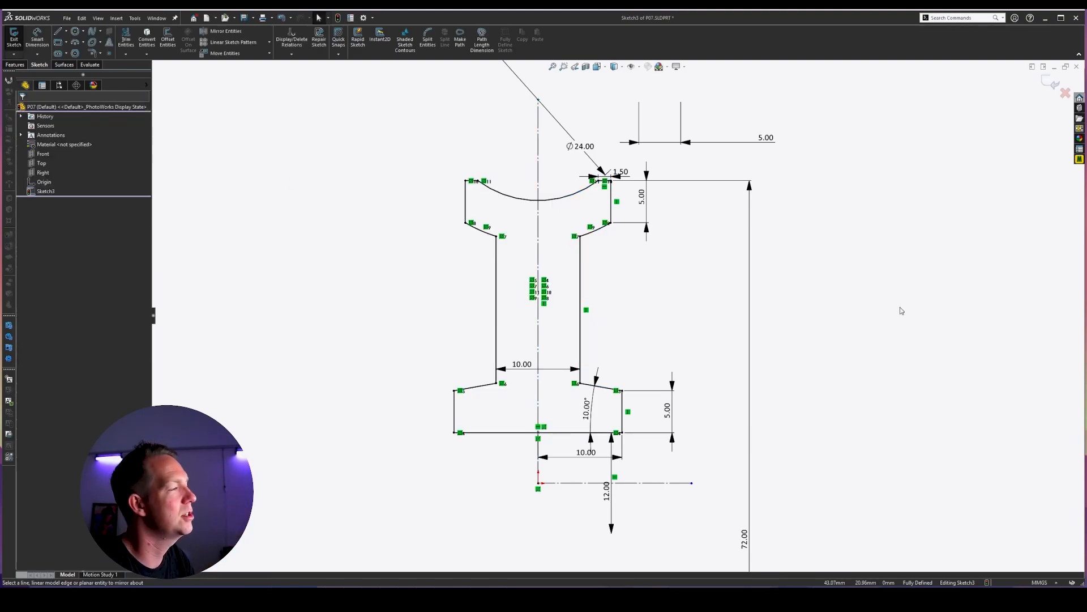
- Exit the sketch and show Sketch3 in the graphics area
left_click(1051, 84)
left_click(46, 191)
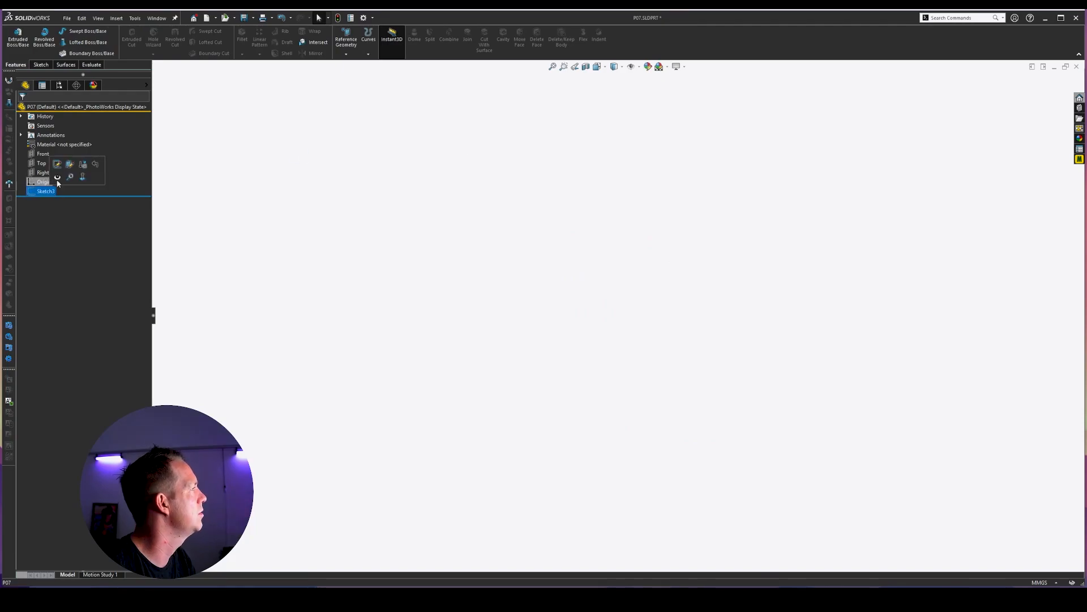
left_click(58, 177)
scroll(723, 306, "down", 1)
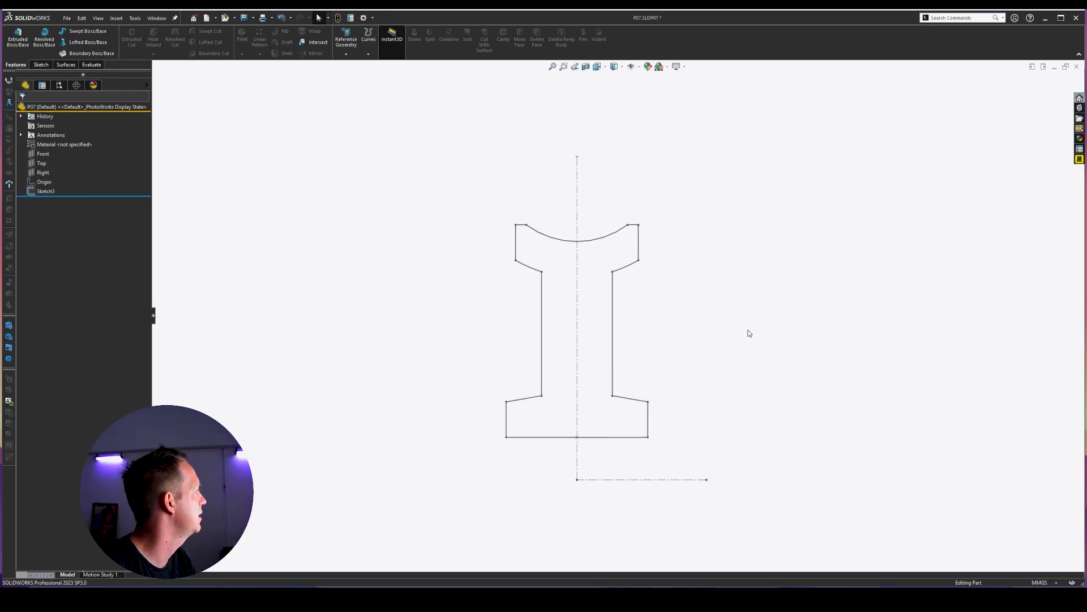